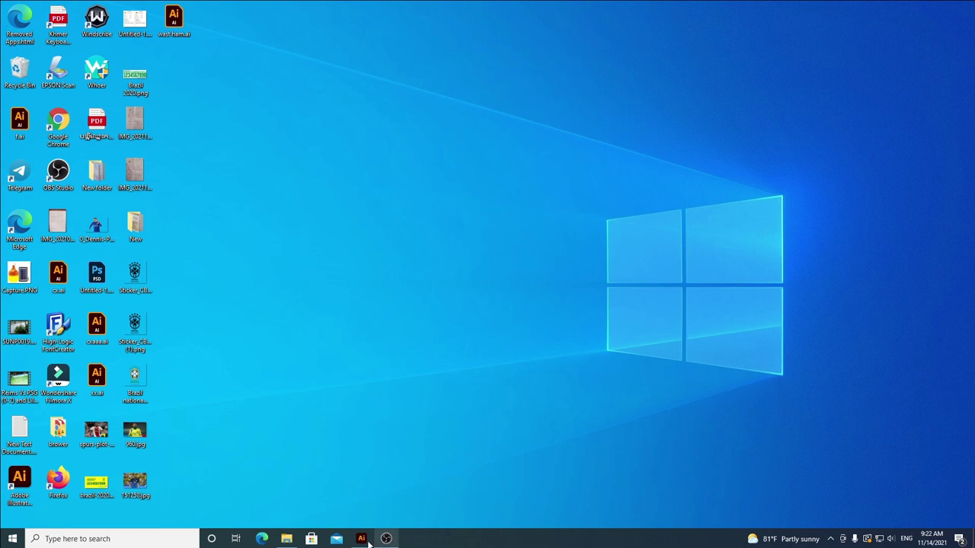
Step: Set the opacity of the black zero traced over the maroon number row to 78%
{"action": "left_click_drag", "start_coordinate": [549, 246], "coordinate": [345, 241]}
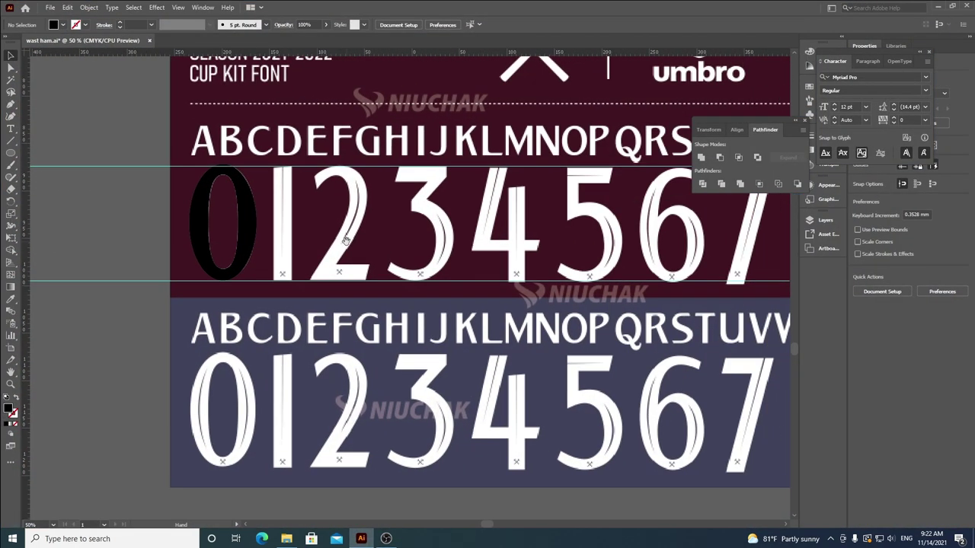
{"action": "left_click", "coordinate": [202, 200]}
{"action": "scroll", "coordinate": [202, 200], "scroll_direction": "up", "scroll_amount": 2}
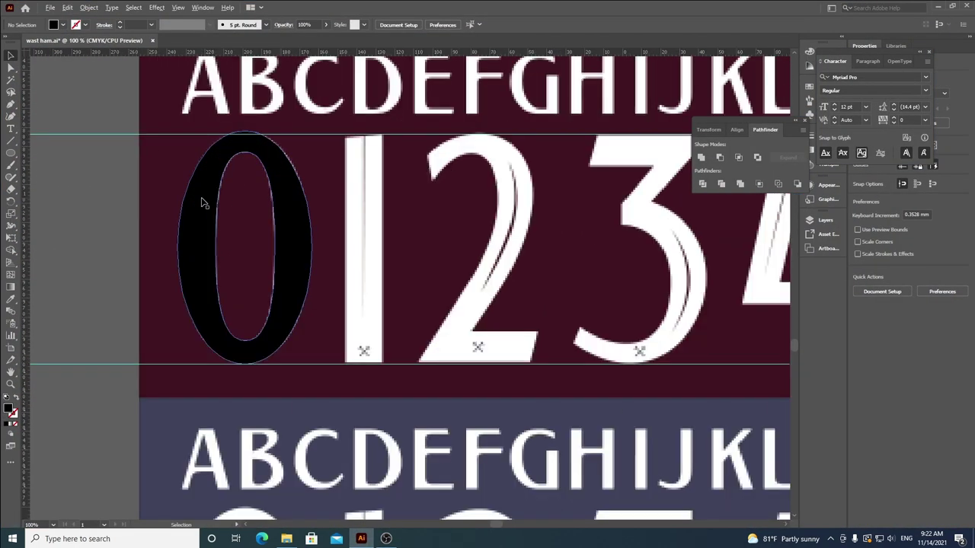
{"action": "left_click", "coordinate": [324, 25]}
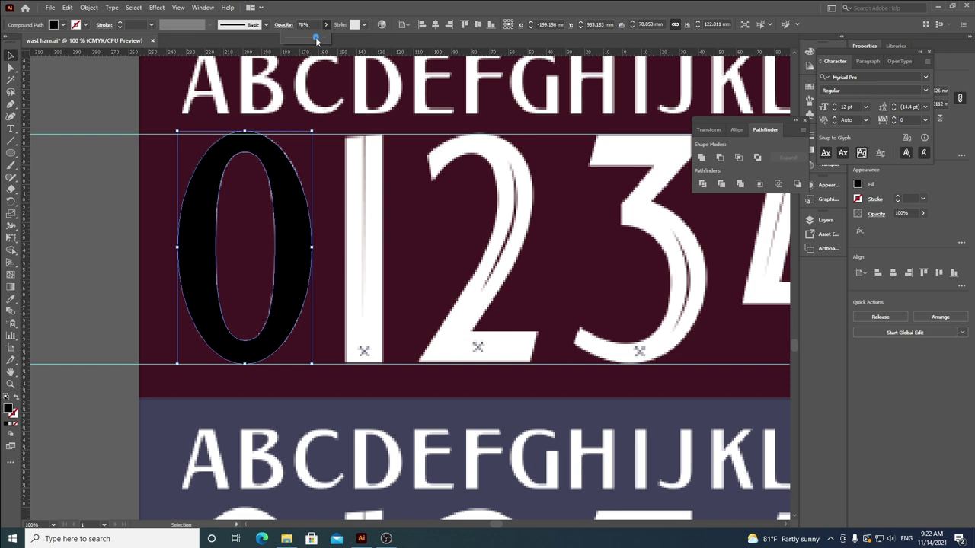
{"action": "left_click", "coordinate": [315, 36]}
{"action": "left_click", "coordinate": [110, 238]}
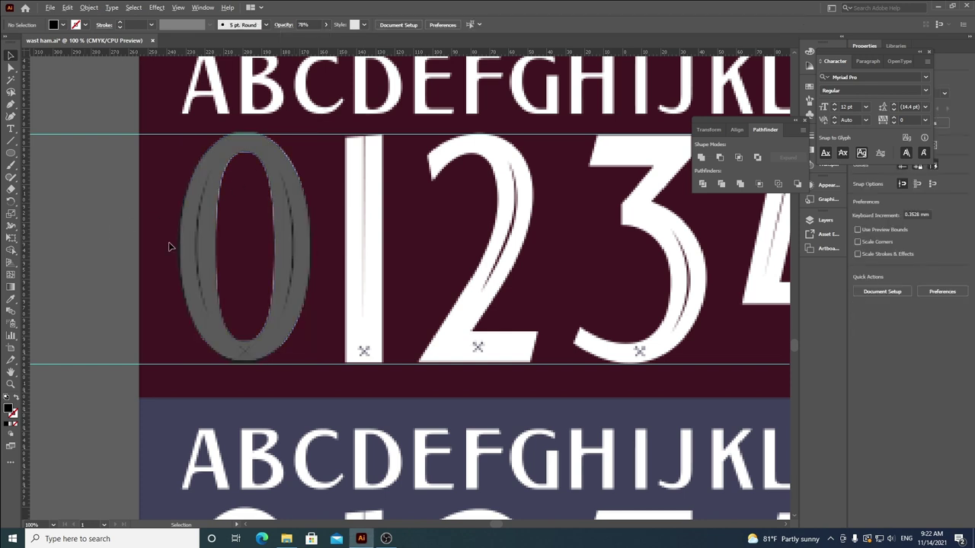
Step: Start a Pen path at the upper end of the zero's left inline and curve it down to the inline's lower end
{"action": "scroll", "coordinate": [169, 246], "scroll_direction": "up", "scroll_amount": 1}
{"action": "scroll", "coordinate": [224, 263], "scroll_direction": "up", "scroll_amount": 1}
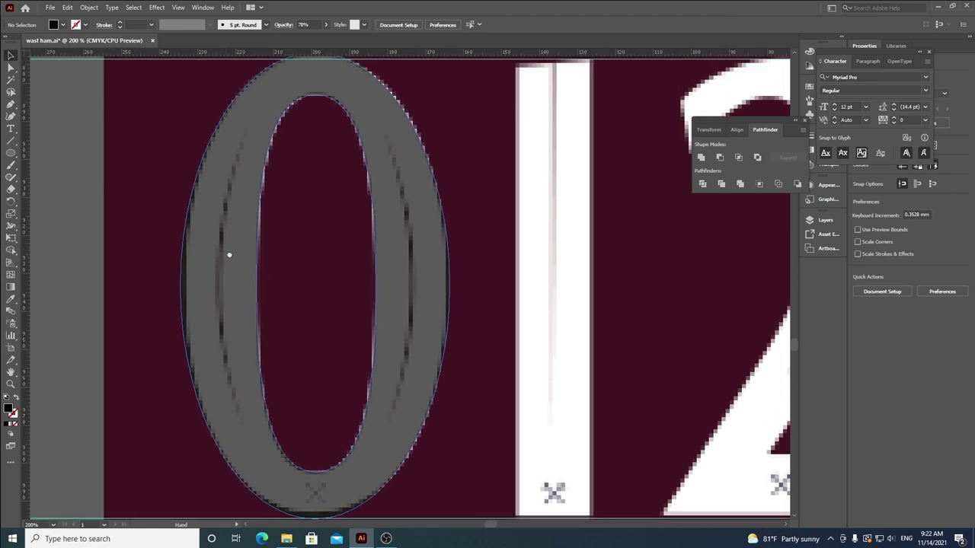
{"action": "left_click", "coordinate": [389, 540]}
{"action": "left_click", "coordinate": [386, 538]}
{"action": "left_click_drag", "start_coordinate": [177, 317], "coordinate": [187, 275]}
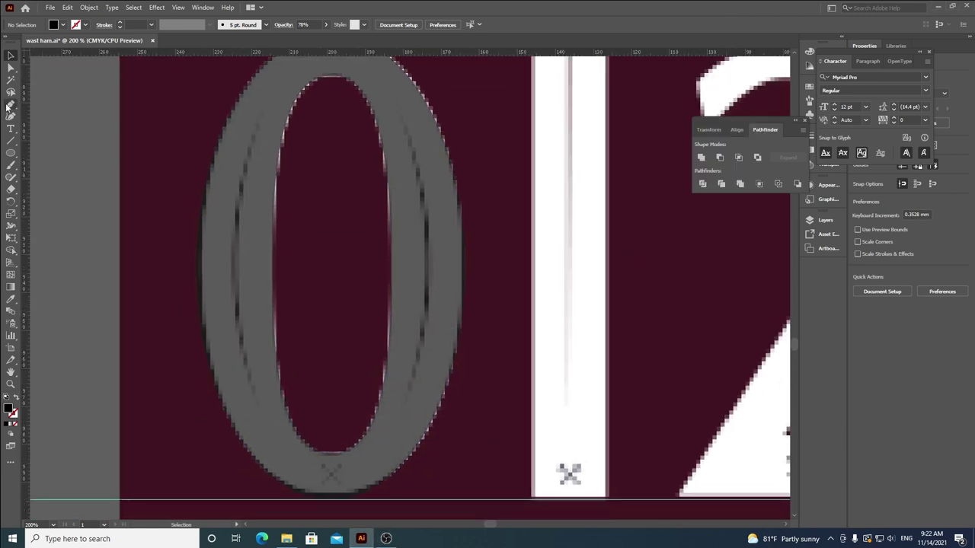
{"action": "left_click", "coordinate": [10, 106]}
{"action": "scroll", "coordinate": [261, 116], "scroll_direction": "up", "scroll_amount": 1}
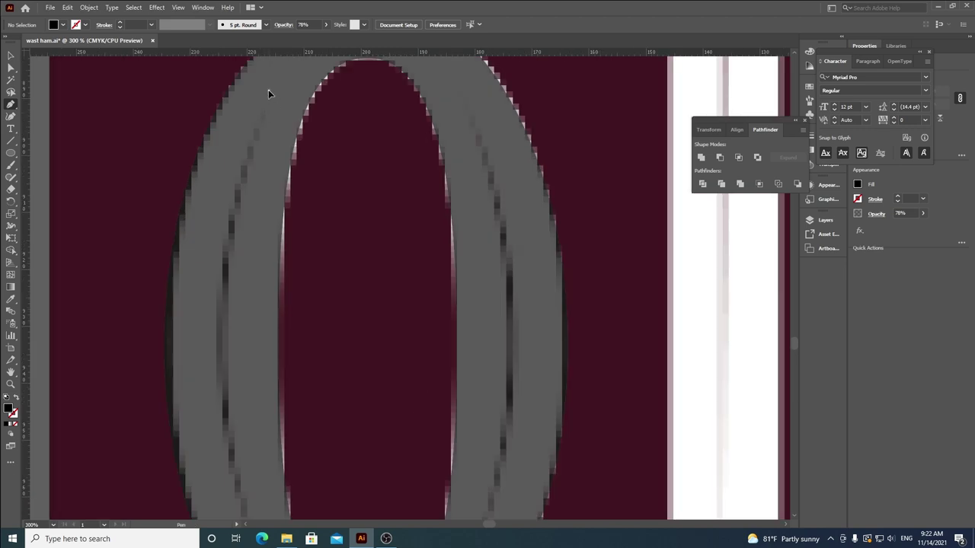
{"action": "left_click", "coordinate": [268, 93]}
{"action": "scroll", "coordinate": [221, 311], "scroll_direction": "down", "scroll_amount": 6}
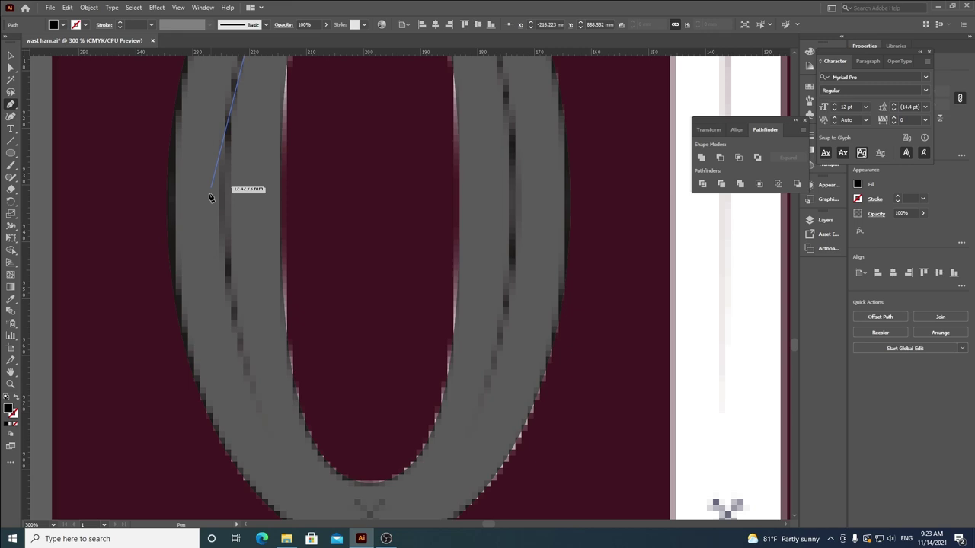
{"action": "left_click_drag", "start_coordinate": [262, 413], "coordinate": [302, 409]}
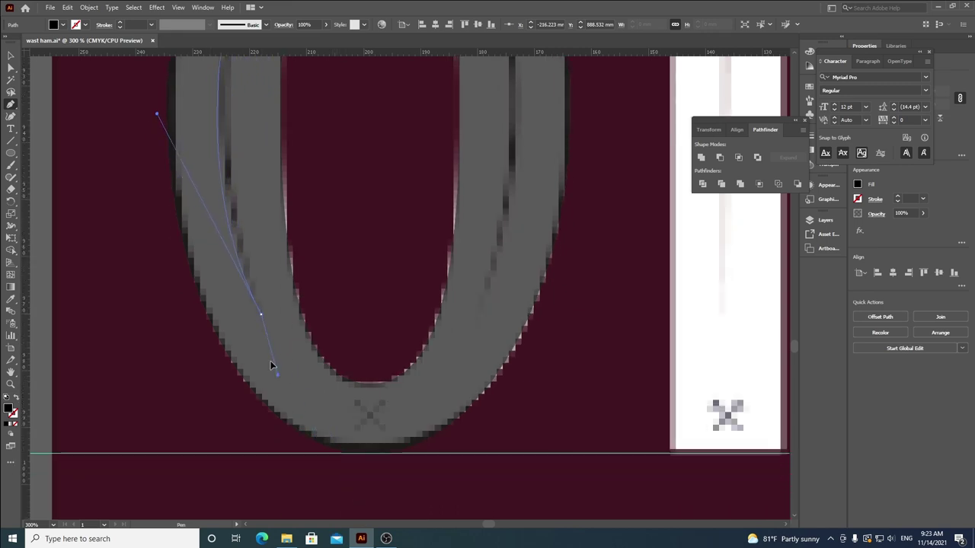
Step: Curve the path back up to its start, closing it into a thin crescent about 9.5 mm wide and 81.5 mm tall
{"action": "left_click_drag", "start_coordinate": [252, 255], "coordinate": [247, 256]}
{"action": "left_click_drag", "start_coordinate": [235, 150], "coordinate": [220, 457]}
{"action": "left_click_drag", "start_coordinate": [257, 147], "coordinate": [293, 91]}
{"action": "scroll", "coordinate": [235, 140], "scroll_direction": "down", "scroll_amount": 2}
{"action": "left_click", "coordinate": [11, 68]}
{"action": "scroll", "coordinate": [228, 286], "scroll_direction": "up", "scroll_amount": 3}
{"action": "left_click", "coordinate": [11, 56]}
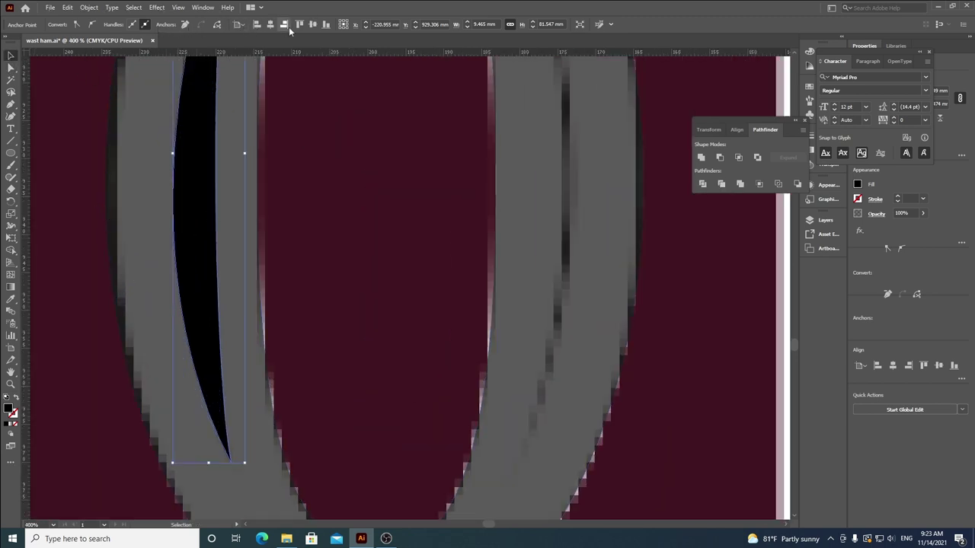
Step: Set the crescent's opacity to 32%
{"action": "scroll", "coordinate": [429, 168], "scroll_direction": "down", "scroll_amount": 3}
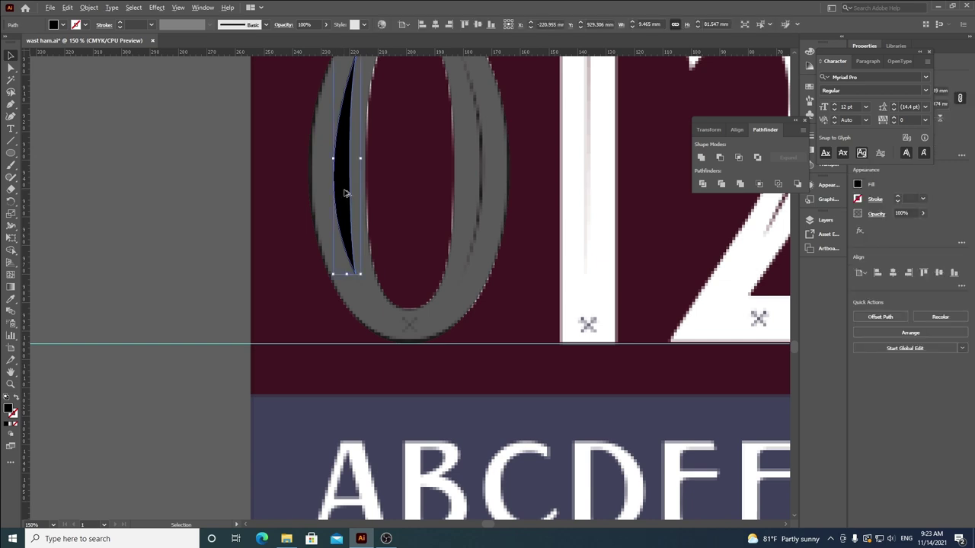
{"action": "scroll", "coordinate": [344, 194], "scroll_direction": "down", "scroll_amount": 2}
{"action": "scroll", "coordinate": [363, 129], "scroll_direction": "up", "scroll_amount": 3}
{"action": "left_click", "coordinate": [327, 25]}
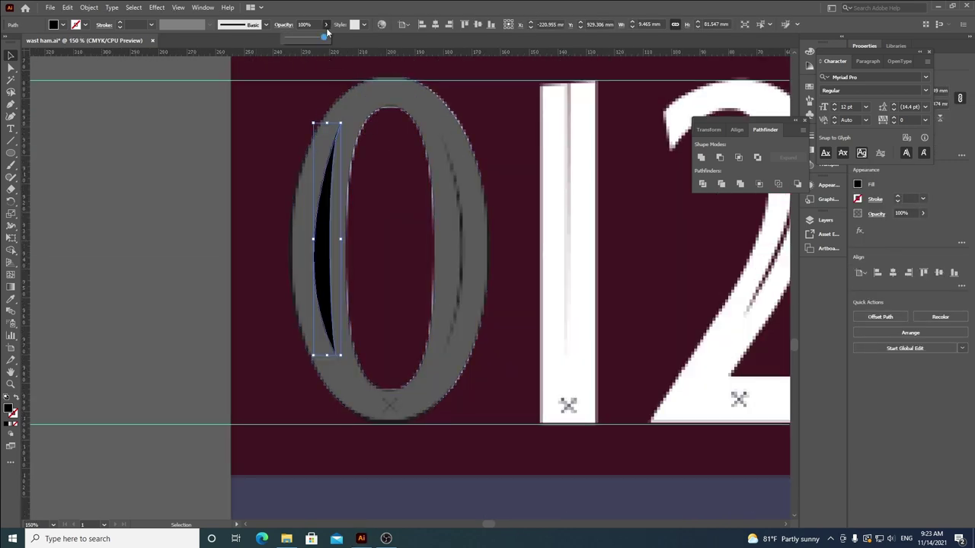
{"action": "left_click_drag", "start_coordinate": [311, 37], "coordinate": [296, 37]}
{"action": "scroll", "coordinate": [321, 210], "scroll_direction": "up", "scroll_amount": 1}
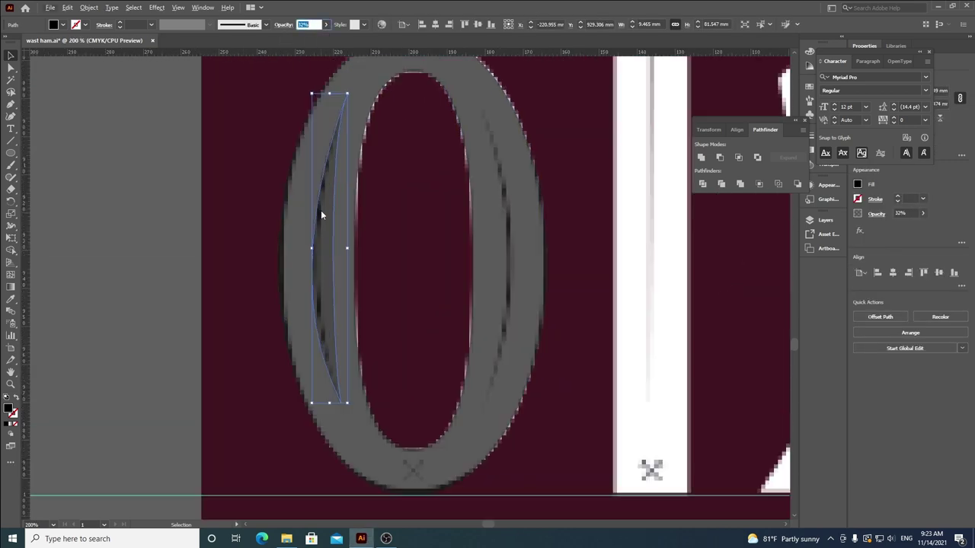
Step: Adjust the direction handle at the crescent's lower end so its inner edge follows the dark inline
{"action": "key", "text": "a"}
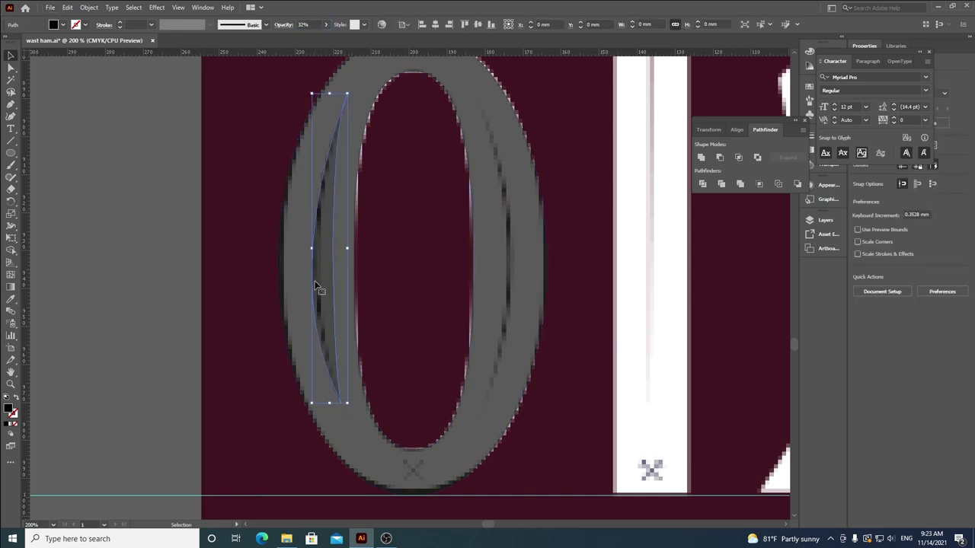
{"action": "left_click", "coordinate": [339, 401]}
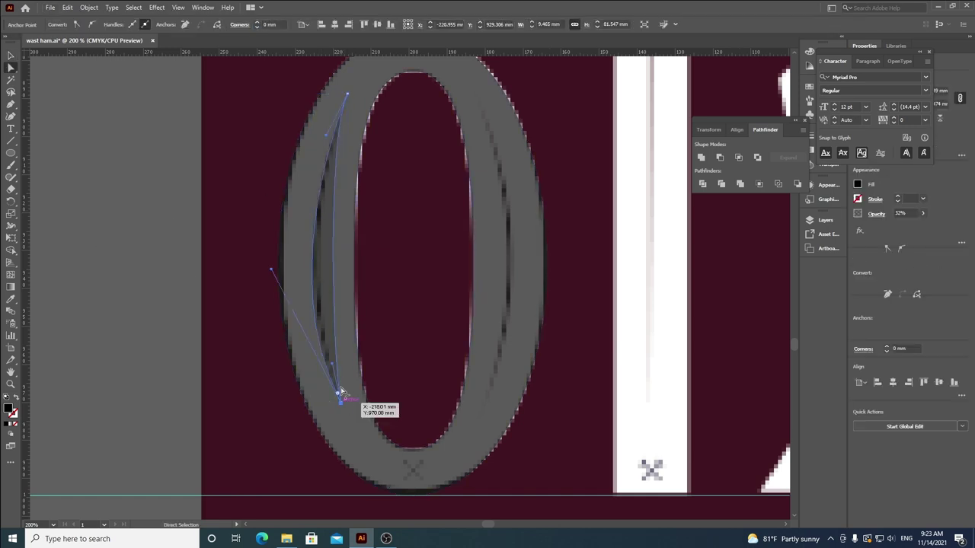
{"action": "left_click_drag", "start_coordinate": [337, 366], "coordinate": [301, 311]}
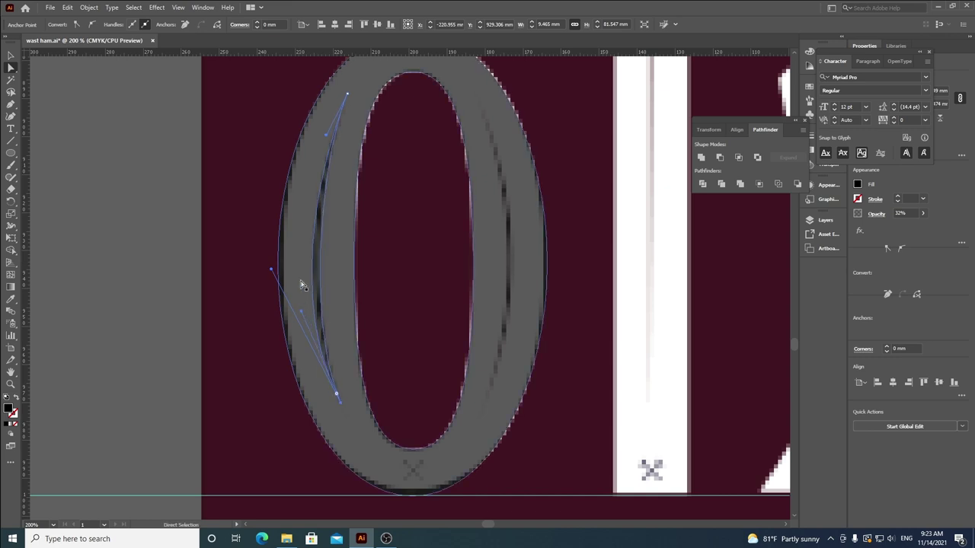
Step: Convert the crescent's upper anchor to smooth and adjust its handles so both edges fit the upper part of the inline
{"action": "scroll", "coordinate": [356, 86], "scroll_direction": "up", "scroll_amount": 1}
{"action": "left_click", "coordinate": [343, 99]}
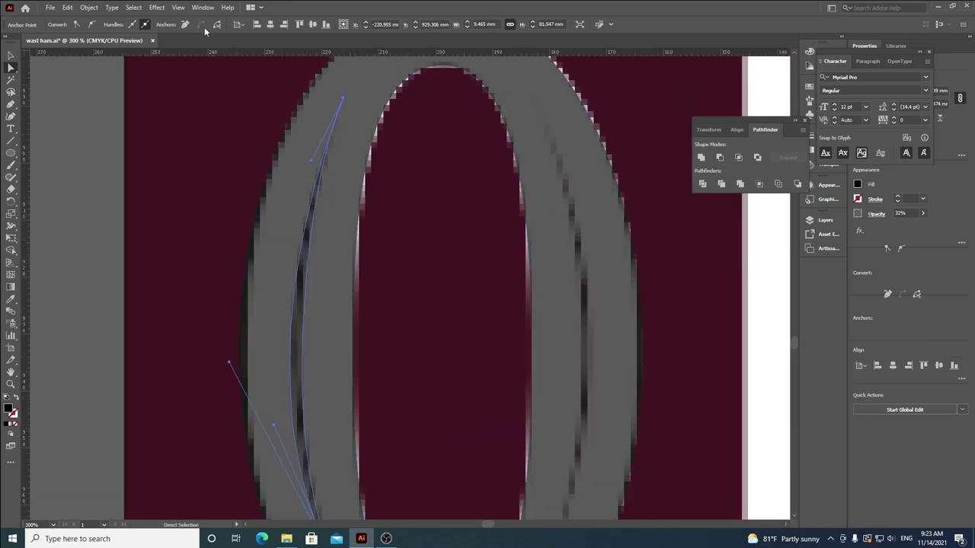
{"action": "left_click", "coordinate": [93, 25]}
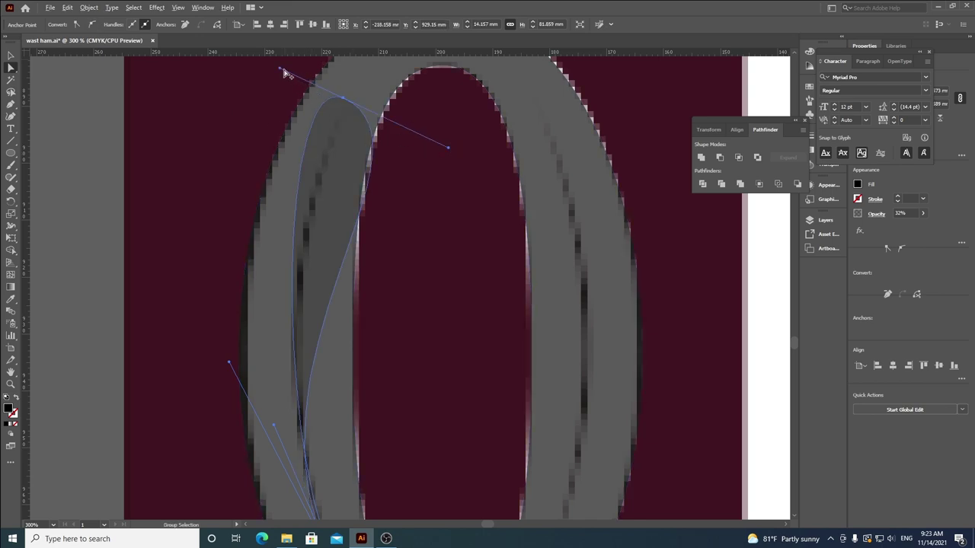
{"action": "left_click_drag", "start_coordinate": [280, 73], "coordinate": [284, 207]}
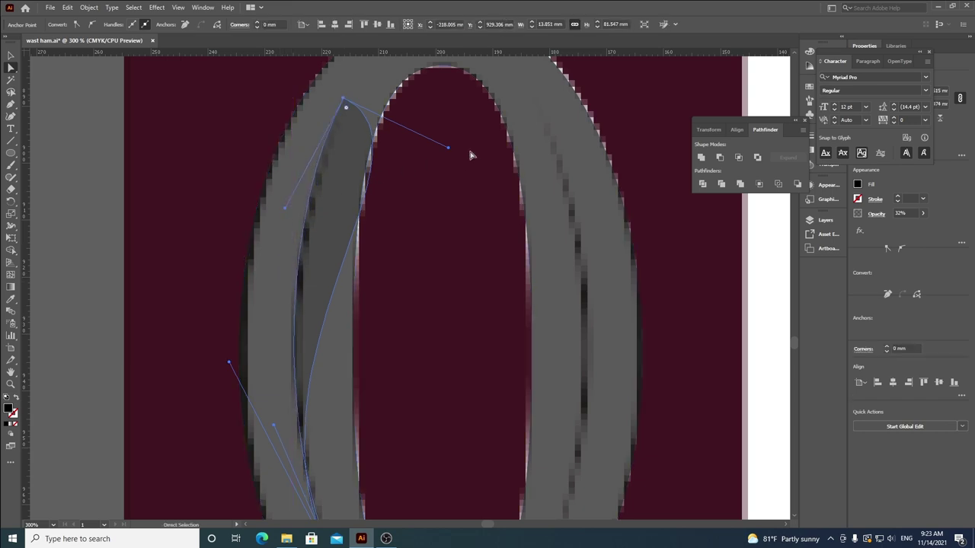
{"action": "left_click_drag", "start_coordinate": [447, 151], "coordinate": [288, 211]}
{"action": "left_click", "coordinate": [288, 212]}
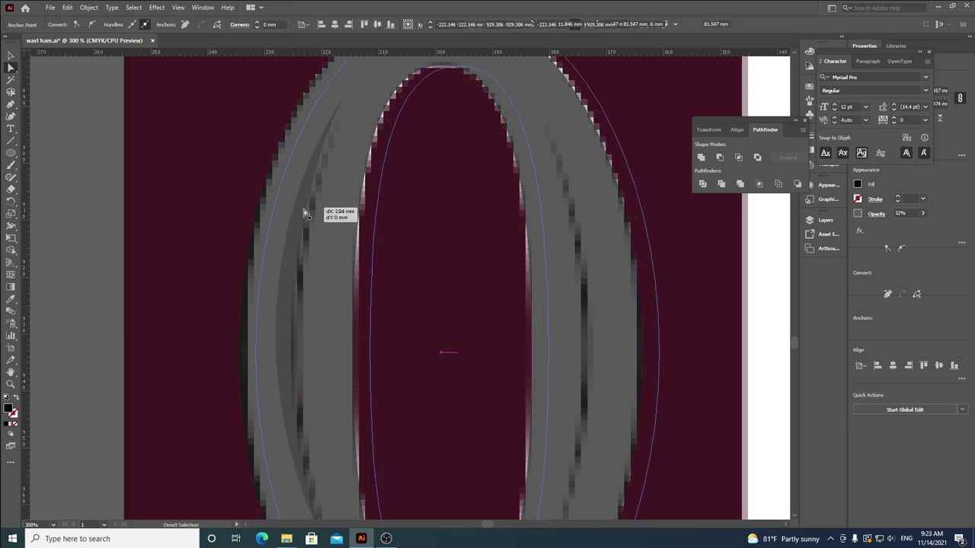
{"action": "left_click", "coordinate": [340, 104]}
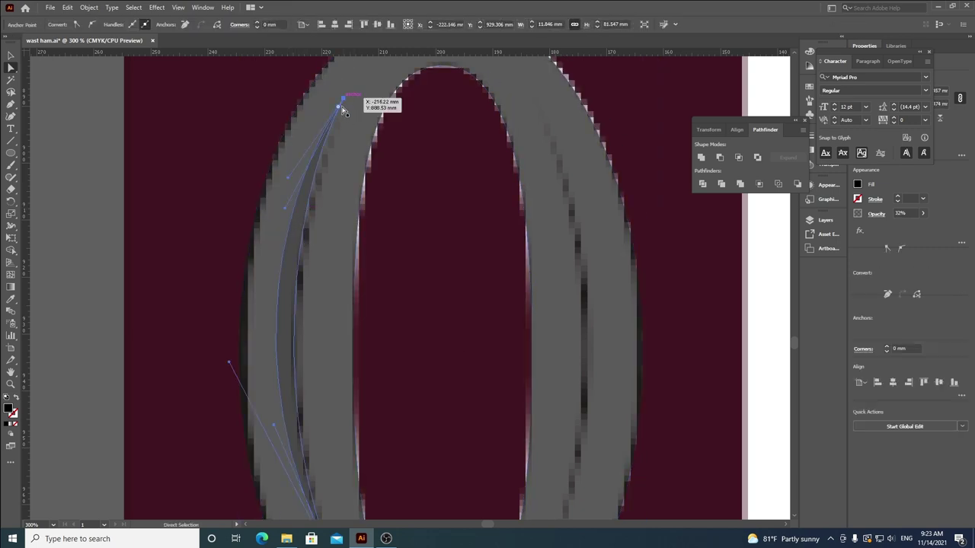
{"action": "left_click_drag", "start_coordinate": [287, 200], "coordinate": [319, 157]}
Step: Reshape the crescent's lower half with the bottom anchor's two handles so both edges hug the dark inline
{"action": "scroll", "coordinate": [324, 228], "scroll_direction": "down", "scroll_amount": 5}
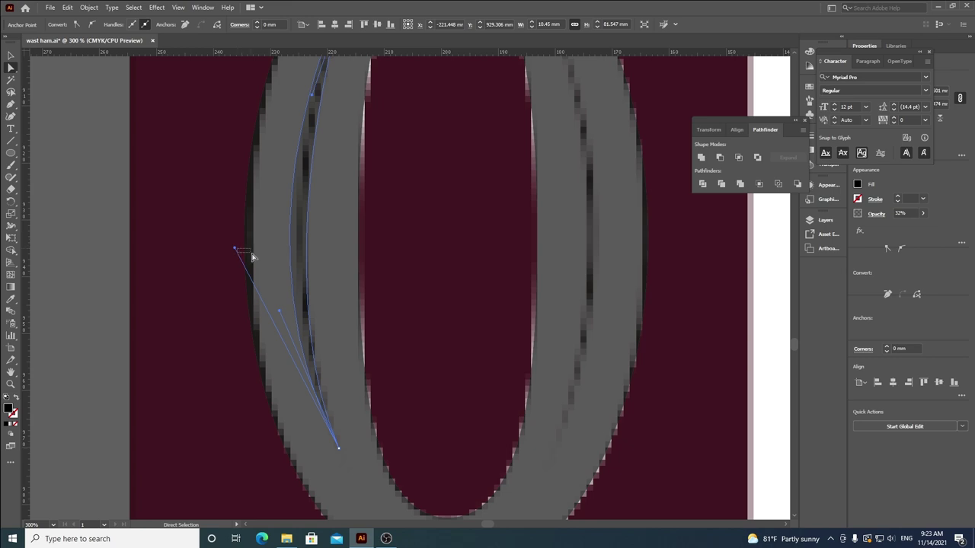
{"action": "left_click_drag", "start_coordinate": [252, 256], "coordinate": [253, 255]}
{"action": "left_click", "coordinate": [297, 282]}
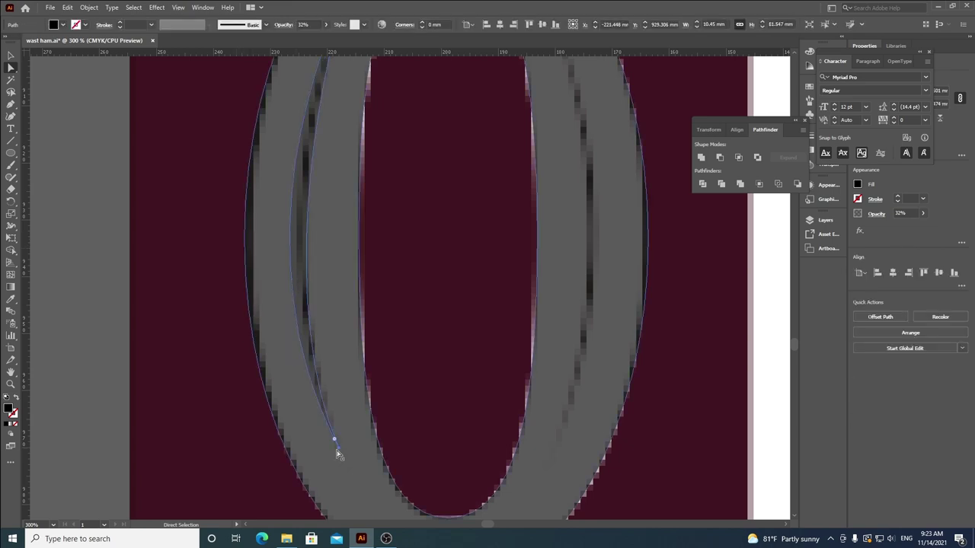
{"action": "left_click", "coordinate": [336, 450]}
{"action": "left_click_drag", "start_coordinate": [235, 252], "coordinate": [251, 246]}
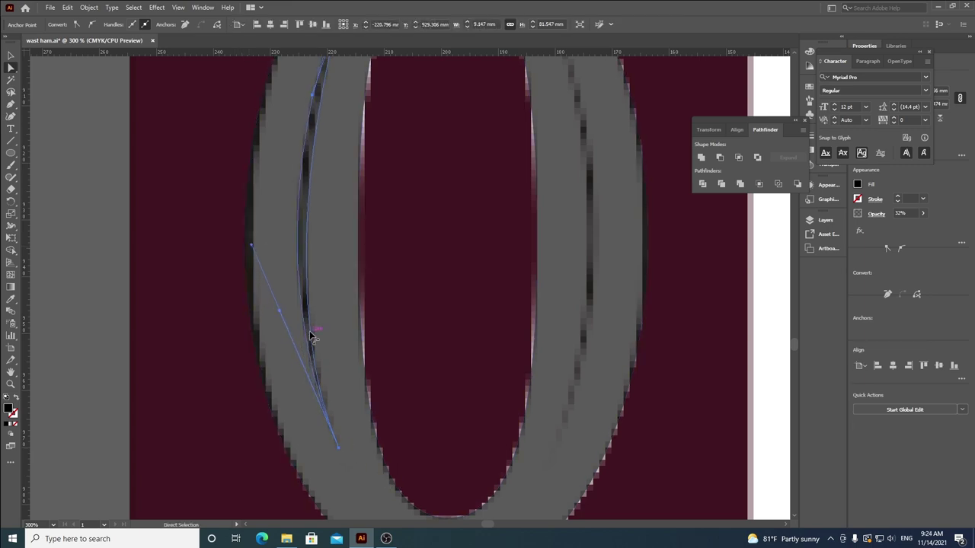
{"action": "left_click_drag", "start_coordinate": [279, 310], "coordinate": [281, 266]}
{"action": "scroll", "coordinate": [364, 333], "scroll_direction": "down", "scroll_amount": 1}
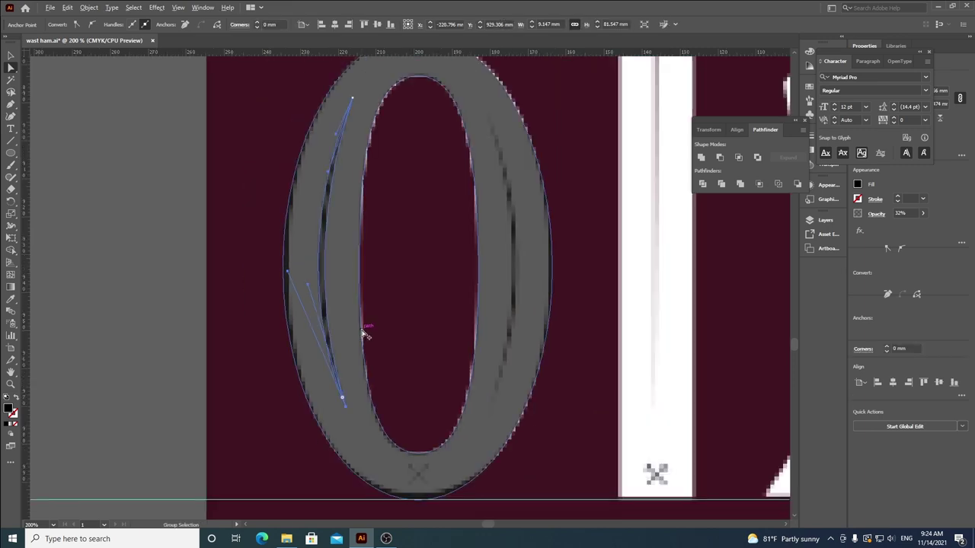
Step: Duplicate the crescent horizontally onto the zero's right stroke
{"action": "left_click", "coordinate": [155, 258]}
{"action": "left_click", "coordinate": [11, 56]}
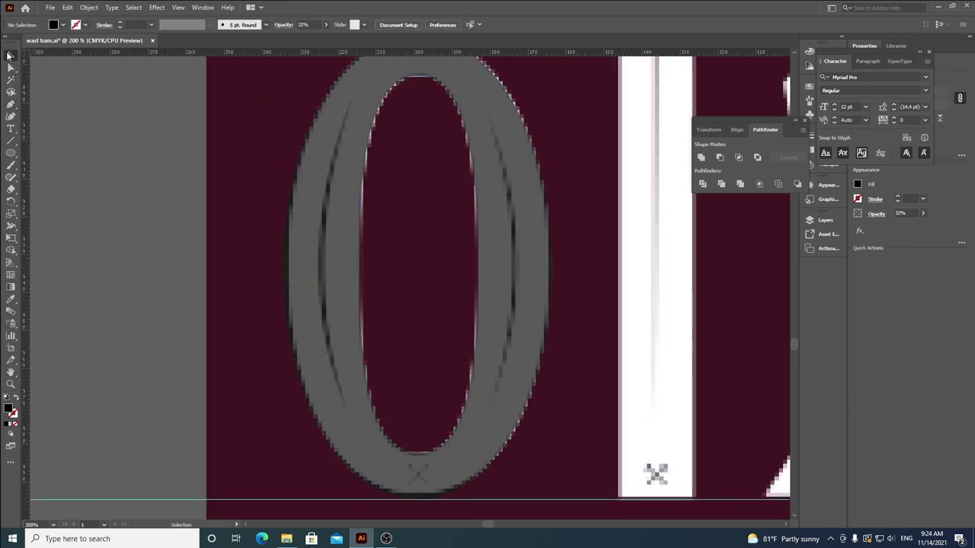
{"action": "left_click", "coordinate": [323, 299]}
{"action": "left_click_drag", "start_coordinate": [323, 297], "coordinate": [510, 294]}
Step: Reflect the duplicated crescent across the vertical axis and place it over the zero's right inline
{"action": "right_click", "coordinate": [511, 295]}
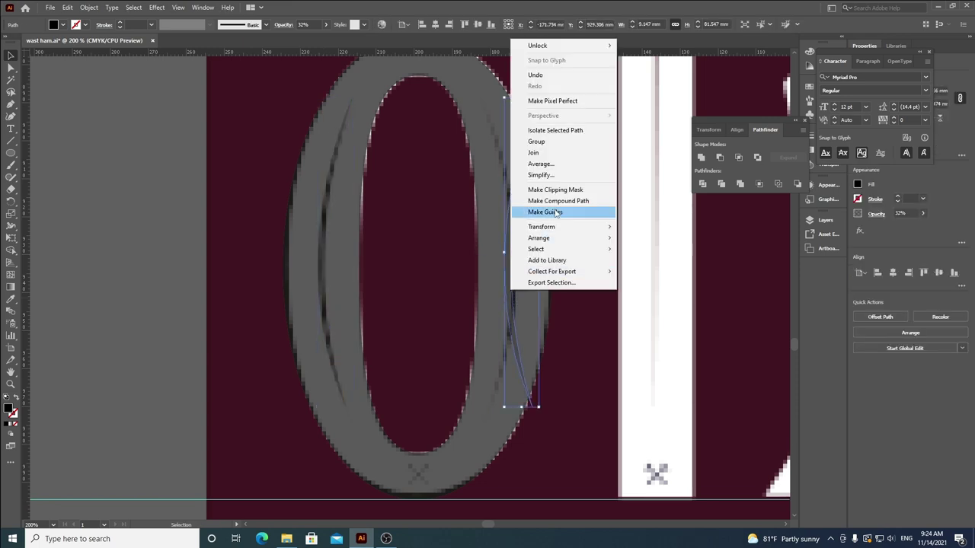
{"action": "mouse_move", "coordinate": [542, 226]}
{"action": "left_click", "coordinate": [640, 265]}
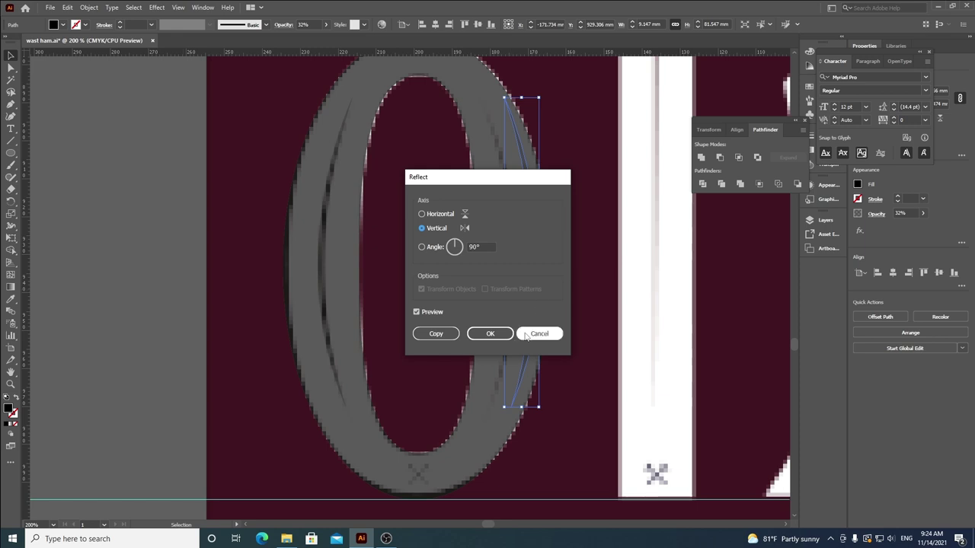
{"action": "left_click", "coordinate": [490, 332]}
{"action": "scroll", "coordinate": [539, 240], "scroll_direction": "up", "scroll_amount": 2}
{"action": "left_click_drag", "start_coordinate": [543, 268], "coordinate": [503, 277]}
{"action": "scroll", "coordinate": [439, 253], "scroll_direction": "down", "scroll_amount": 2}
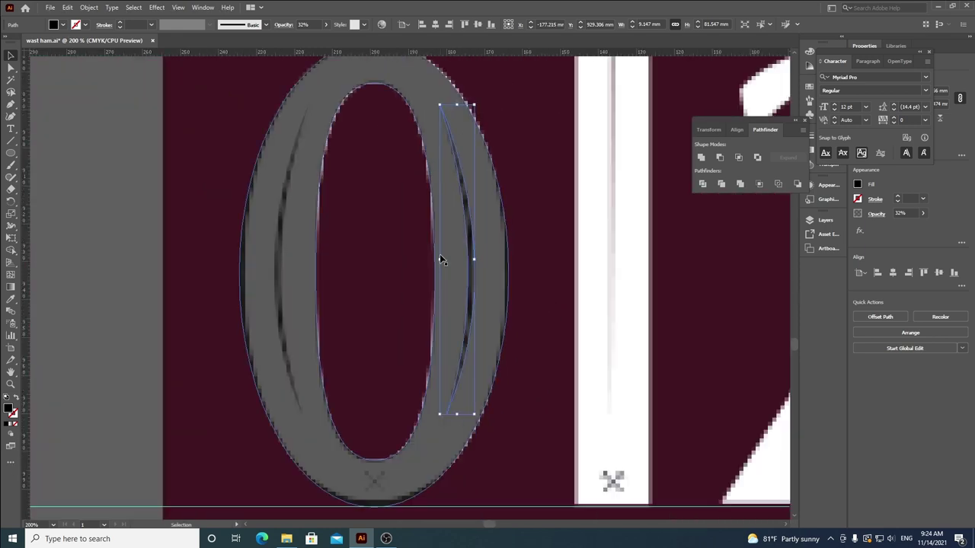
Step: Subtract both crescents from the zero with Minus Front and set the zero's opacity to 100%
{"action": "left_click", "coordinate": [283, 305], "text": "shift"}
{"action": "left_click", "coordinate": [308, 326], "text": "shift"}
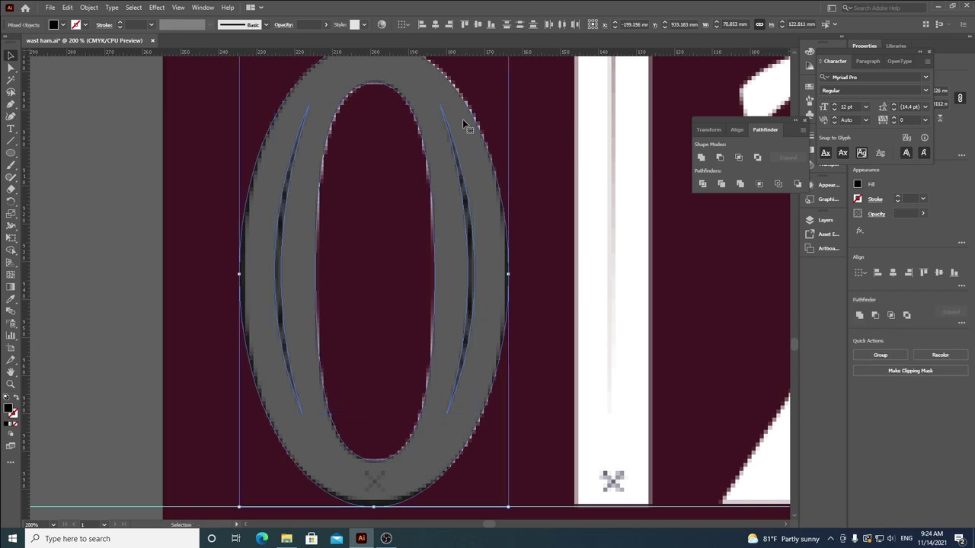
{"action": "left_click", "coordinate": [719, 157]}
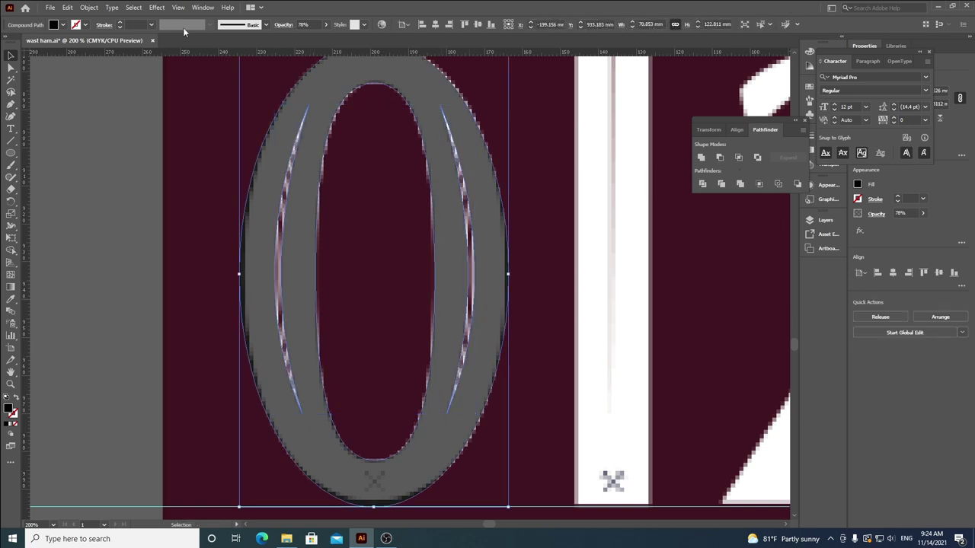
{"action": "left_click", "coordinate": [326, 24]}
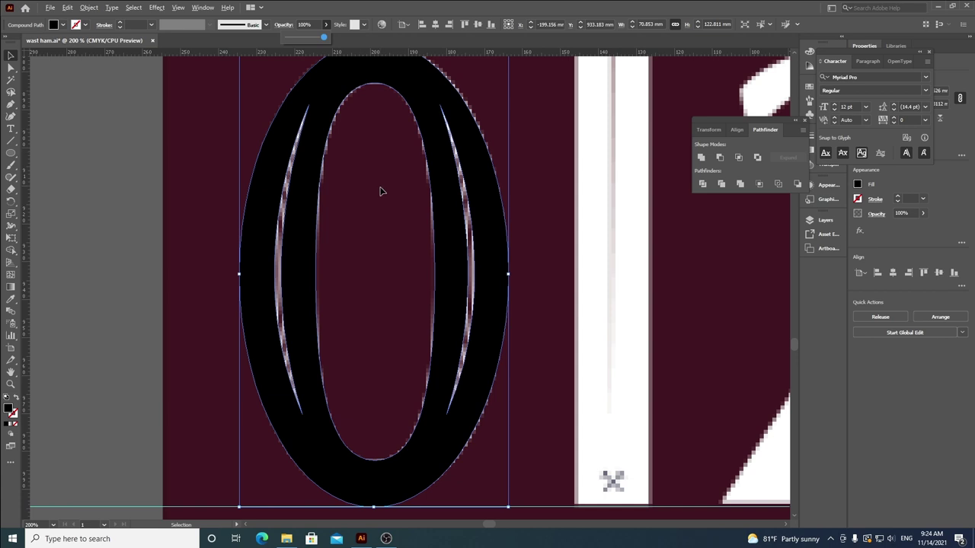
Step: Move the zero off the artwork onto the empty canvas to check its cutouts, and undo the move
{"action": "scroll", "coordinate": [380, 190], "scroll_direction": "down", "scroll_amount": 2, "text": "alt"}
{"action": "left_click", "coordinate": [177, 232]}
{"action": "left_click_drag", "start_coordinate": [406, 320], "coordinate": [224, 348]}
{"action": "left_click", "coordinate": [224, 351]}
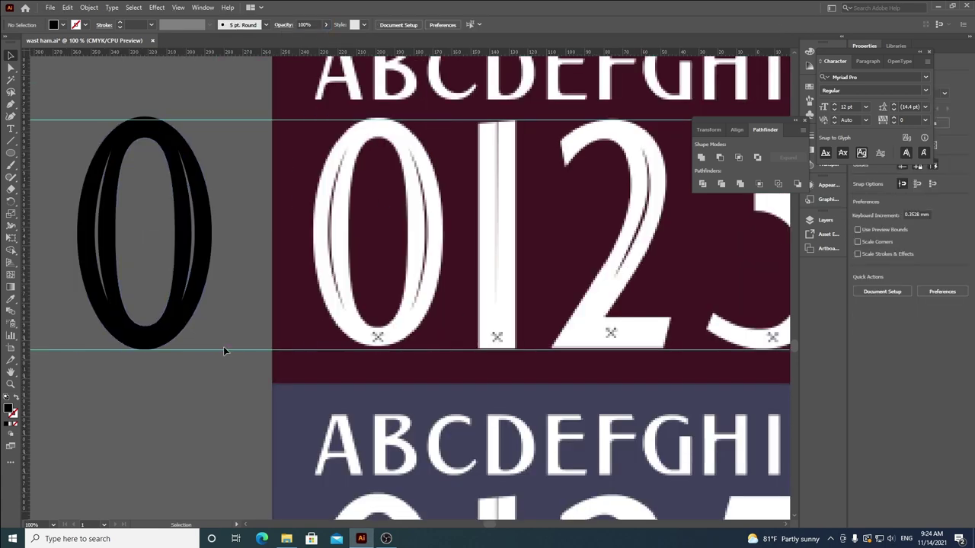
{"action": "key", "text": "ctrl+z"}
{"action": "left_click_drag", "start_coordinate": [594, 305], "coordinate": [390, 314]}
{"action": "scroll", "coordinate": [360, 275], "scroll_direction": "down", "scroll_amount": 1, "text": "alt"}
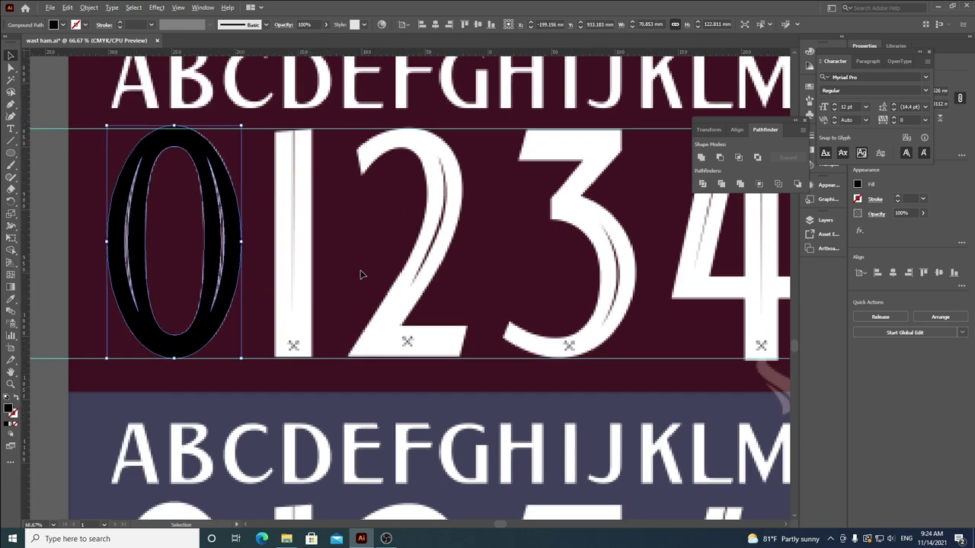
{"action": "scroll", "coordinate": [361, 274], "scroll_direction": "down", "scroll_amount": 2, "text": "alt"}
{"action": "left_click", "coordinate": [410, 233]}
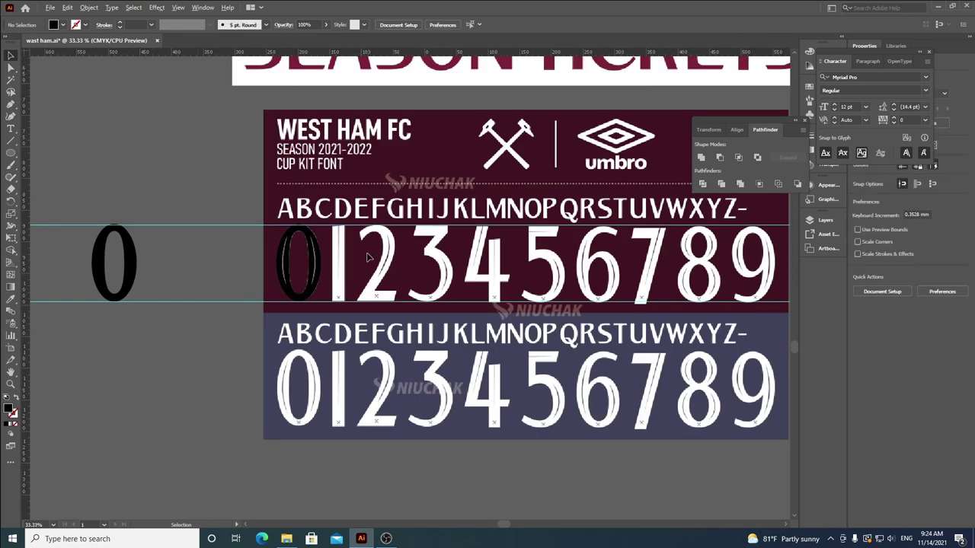
Step: Trace the one with the Pen tool as a closed four-cornered shape with a slightly slanted top edge, ending on the lower guide
{"action": "scroll", "coordinate": [368, 258], "scroll_direction": "up", "scroll_amount": 4, "text": "alt"}
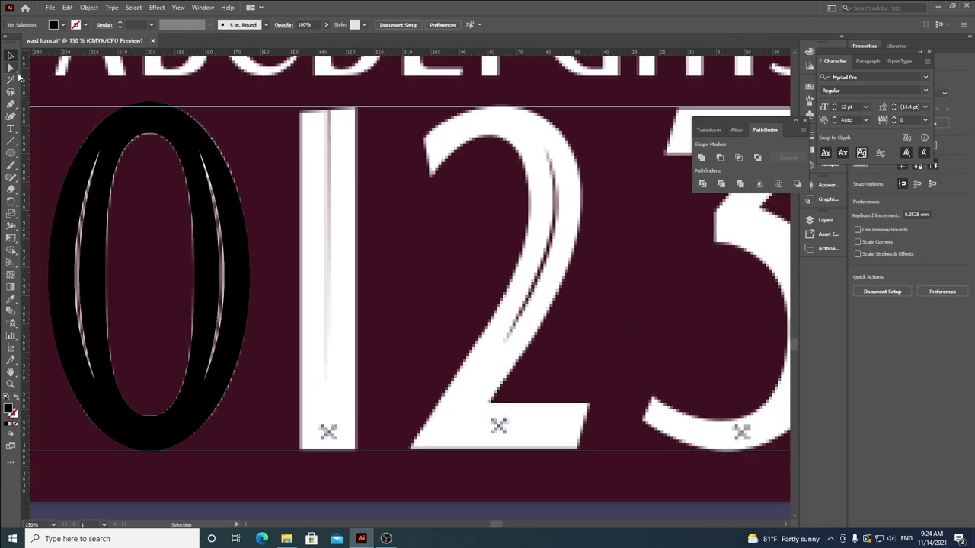
{"action": "left_click", "coordinate": [11, 114]}
{"action": "scroll", "coordinate": [274, 126], "scroll_direction": "up", "scroll_amount": 2, "text": "alt"}
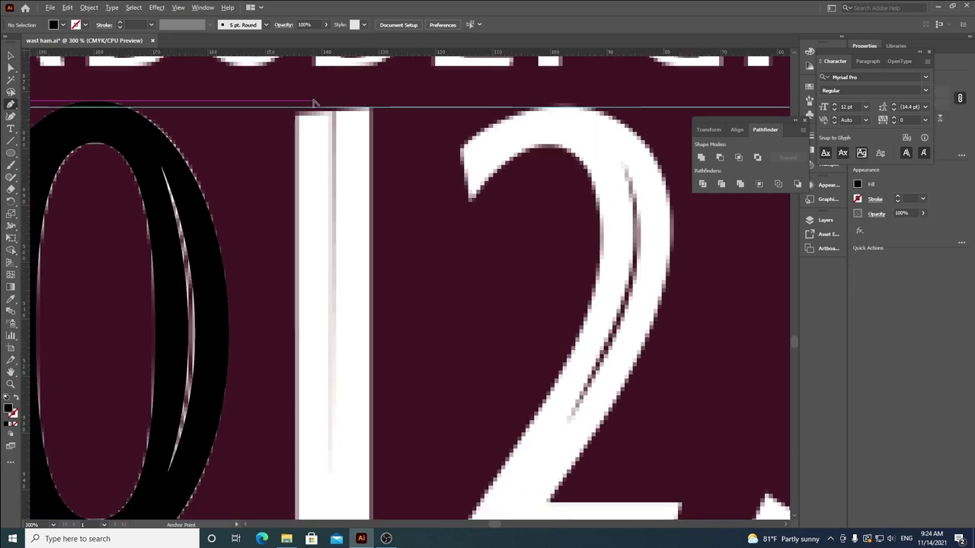
{"action": "left_click", "coordinate": [287, 120]}
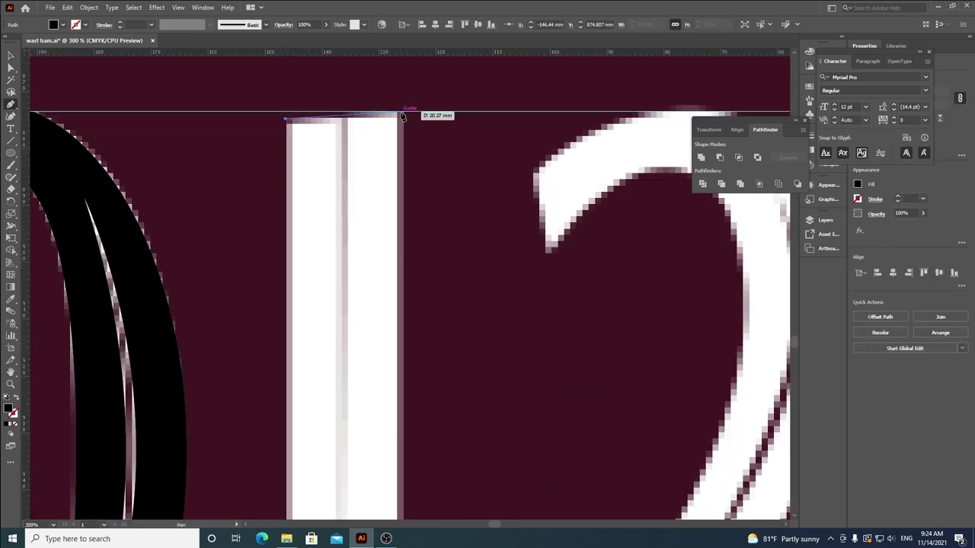
{"action": "left_click", "coordinate": [403, 114]}
{"action": "scroll", "coordinate": [402, 339], "scroll_direction": "down", "scroll_amount": 8}
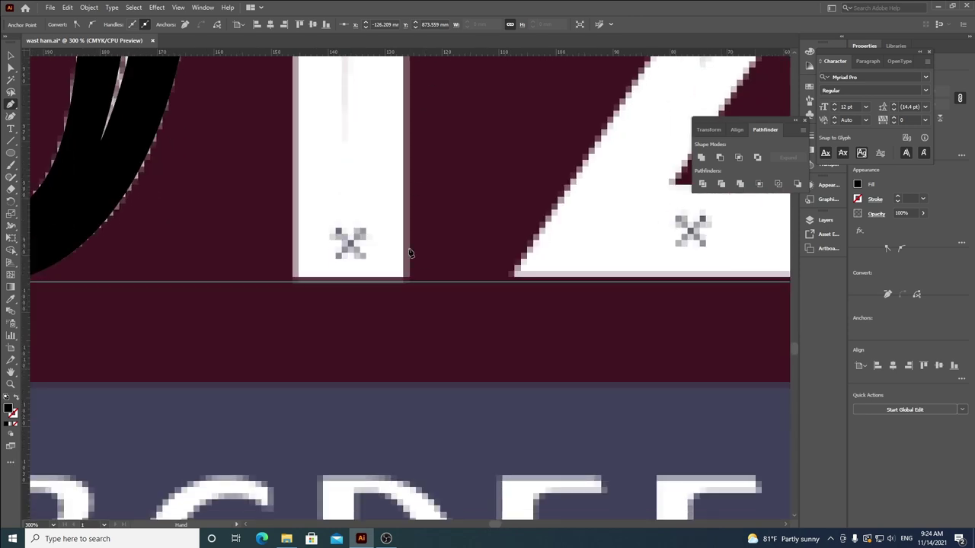
{"action": "left_click", "coordinate": [408, 282]}
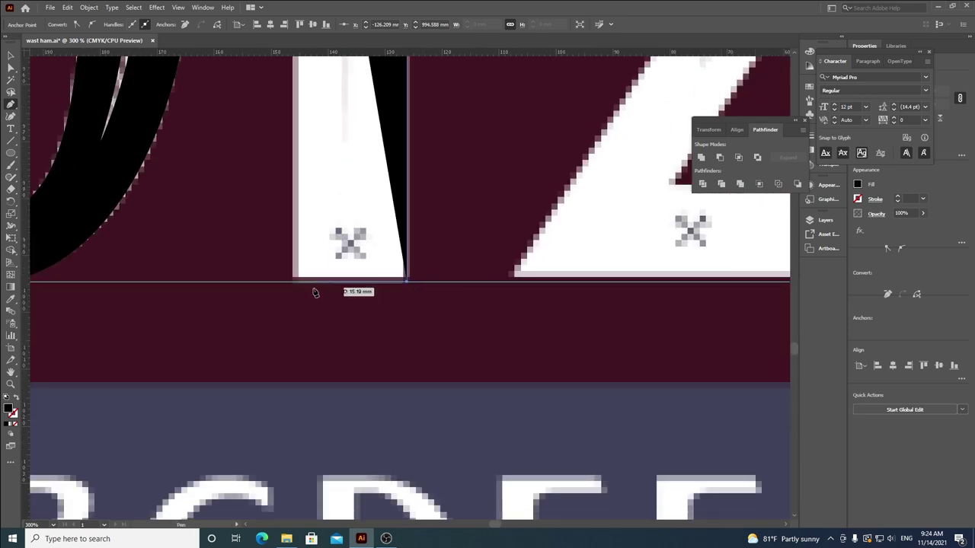
{"action": "left_click", "coordinate": [293, 281]}
{"action": "scroll", "coordinate": [302, 276], "scroll_direction": "up", "scroll_amount": 3}
{"action": "scroll", "coordinate": [302, 276], "scroll_direction": "up", "scroll_amount": 10}
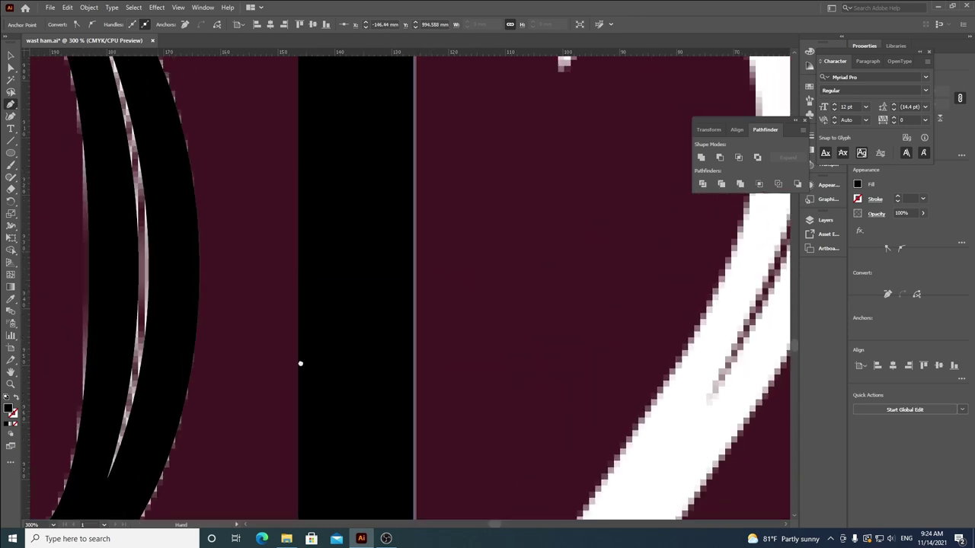
{"action": "left_click", "coordinate": [310, 254]}
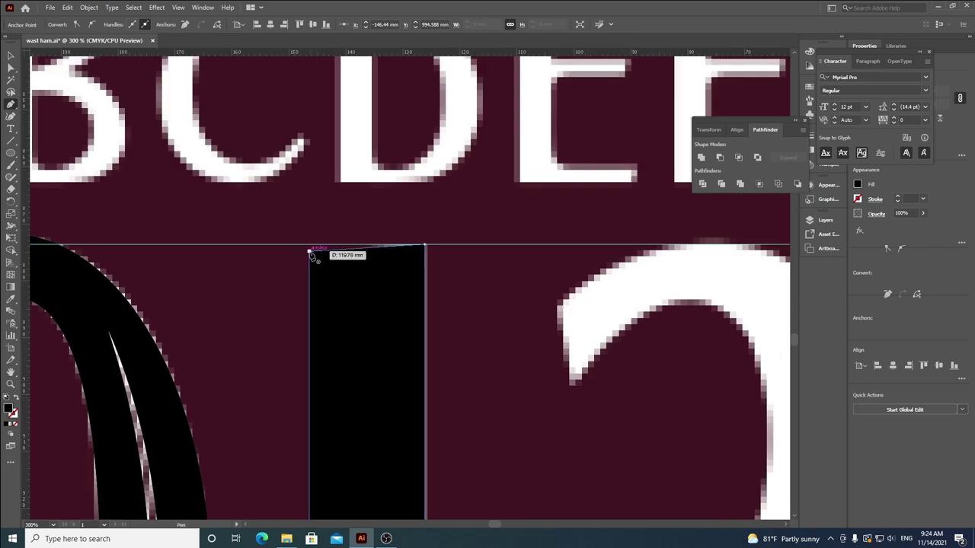
{"action": "scroll", "coordinate": [351, 265], "scroll_direction": "down", "scroll_amount": 5}
{"action": "scroll", "coordinate": [351, 264], "scroll_direction": "up", "scroll_amount": 2}
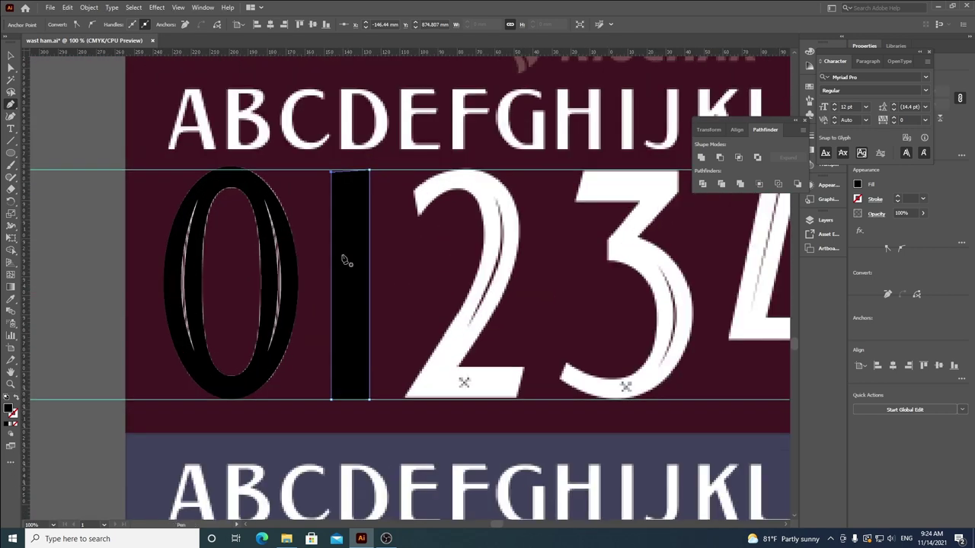
Step: Duplicate the traced one horizontally onto the empty canvas beside the copied zero
{"action": "left_click", "coordinate": [10, 56]}
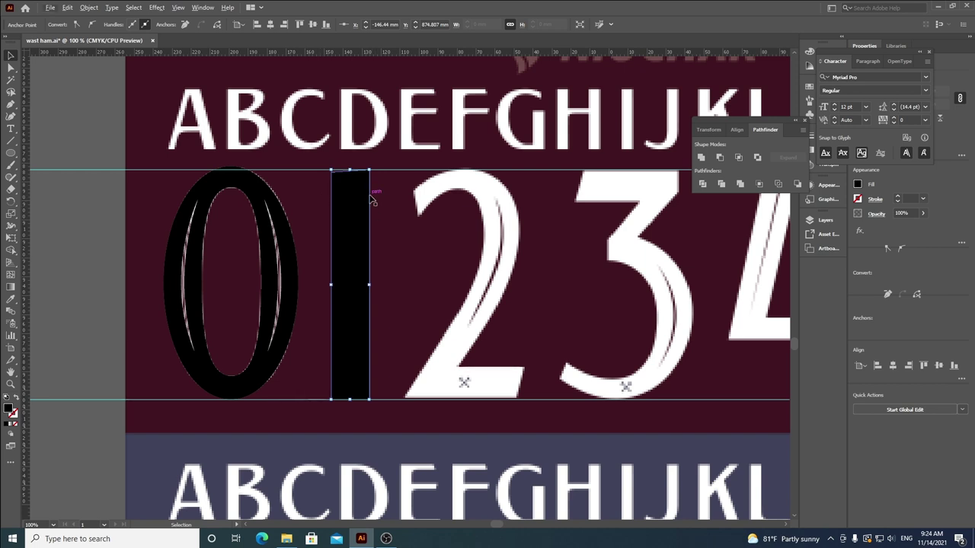
{"action": "left_click", "coordinate": [355, 278]}
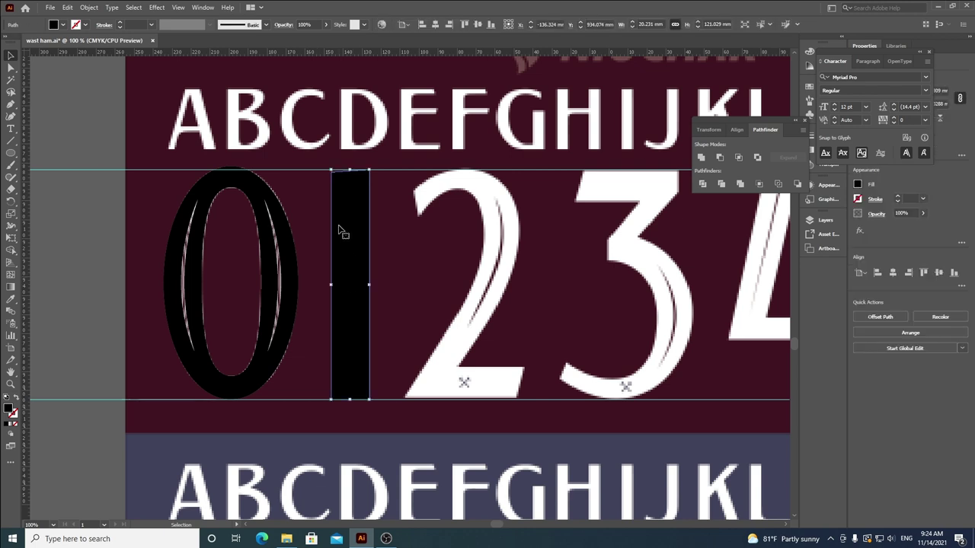
{"action": "left_click", "coordinate": [424, 261]}
{"action": "scroll", "coordinate": [490, 282], "scroll_direction": "down", "scroll_amount": 1, "text": "alt"}
{"action": "left_click_drag", "start_coordinate": [409, 300], "coordinate": [158, 289]}
{"action": "left_click", "coordinate": [200, 289]}
{"action": "scroll", "coordinate": [422, 274], "scroll_direction": "up", "scroll_amount": 1, "text": "alt"}
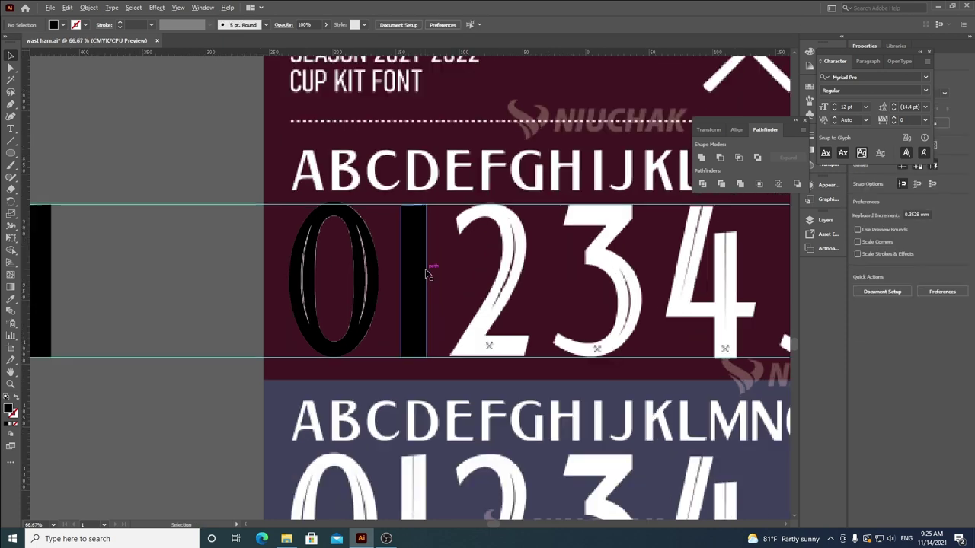
Step: Set the opacity of the one over the artwork to 67%
{"action": "left_click", "coordinate": [425, 266]}
{"action": "left_click", "coordinate": [326, 24]}
{"action": "left_click", "coordinate": [311, 40]}
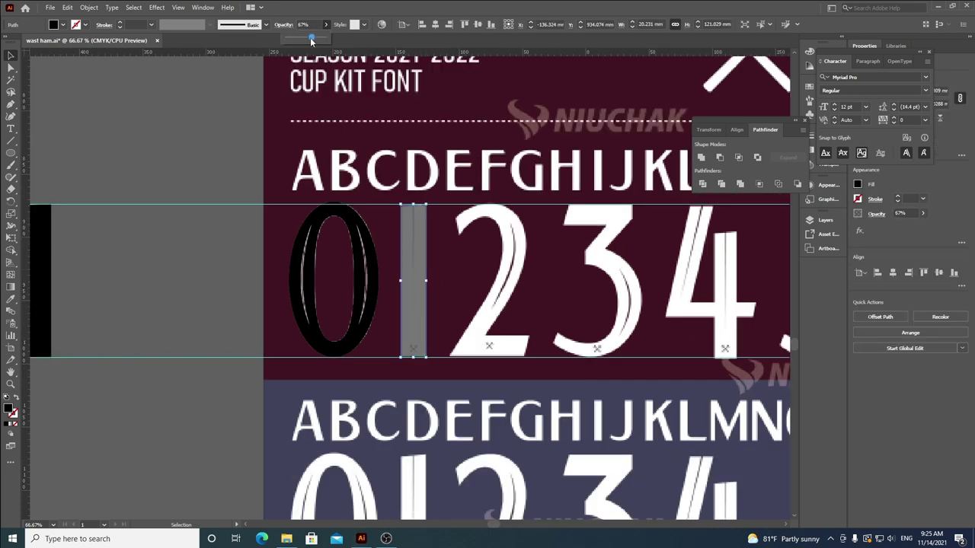
{"action": "scroll", "coordinate": [424, 216], "scroll_direction": "up", "scroll_amount": 4}
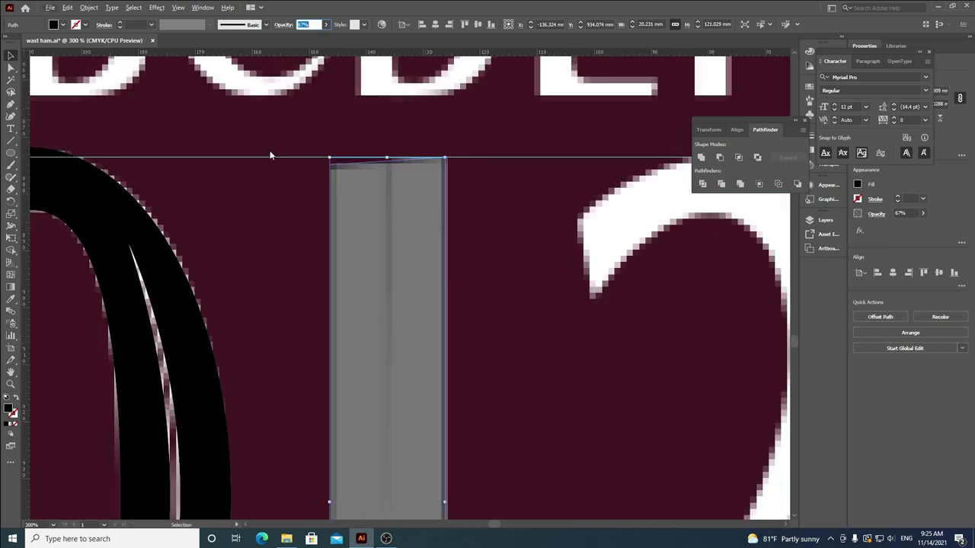
Step: Draw a narrow vertical rectangle about 2 mm wide and 65 mm tall over the one's inline, starting above its top edge
{"action": "left_click", "coordinate": [11, 142]}
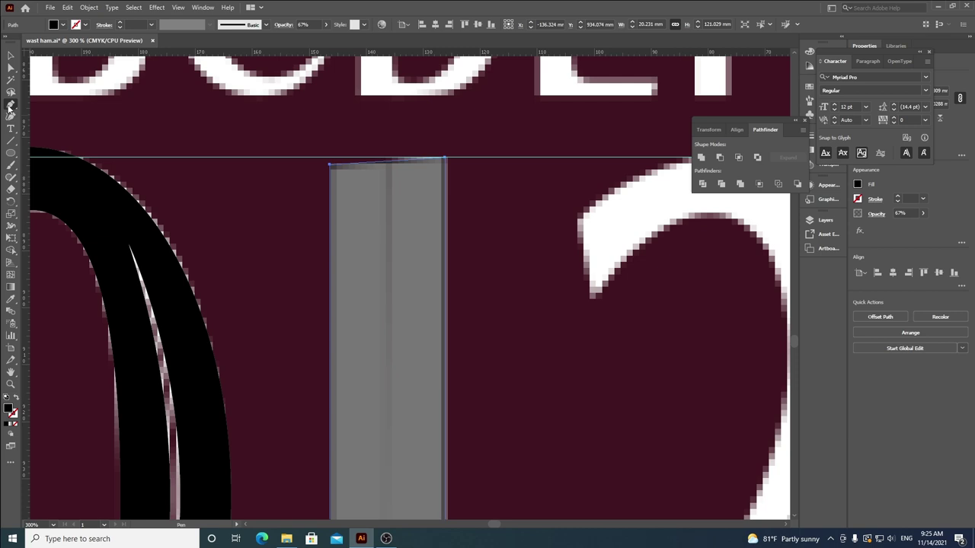
{"action": "left_click_drag", "start_coordinate": [10, 152], "coordinate": [42, 157]}
{"action": "left_click_drag", "start_coordinate": [382, 156], "coordinate": [393, 318]}
{"action": "key", "text": "ctrl+minus"}
{"action": "key", "text": "ctrl+minus"}
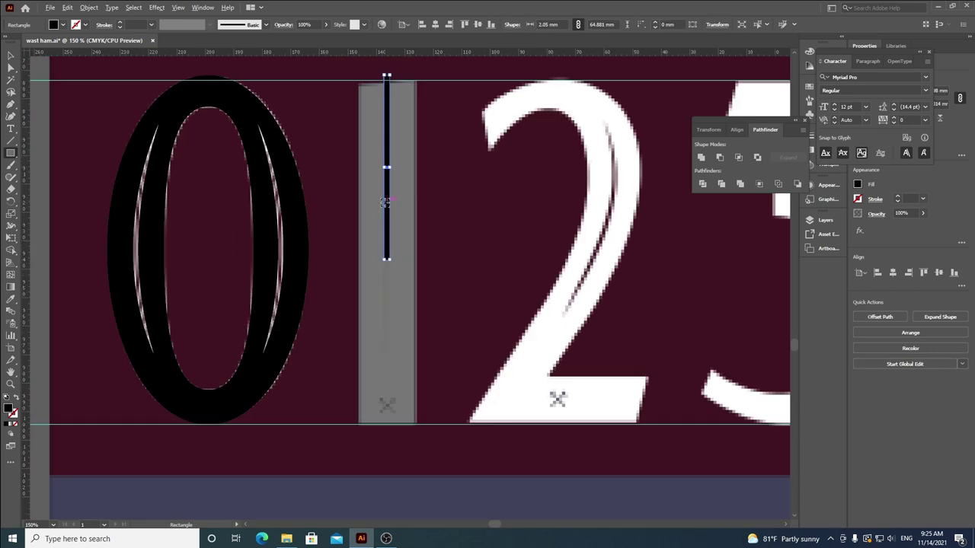
{"action": "scroll", "coordinate": [403, 113], "scroll_direction": "up", "scroll_amount": 2}
Step: Reduce the narrow rectangle's opacity to 9%
{"action": "left_click", "coordinate": [12, 56]}
{"action": "left_click", "coordinate": [324, 26]}
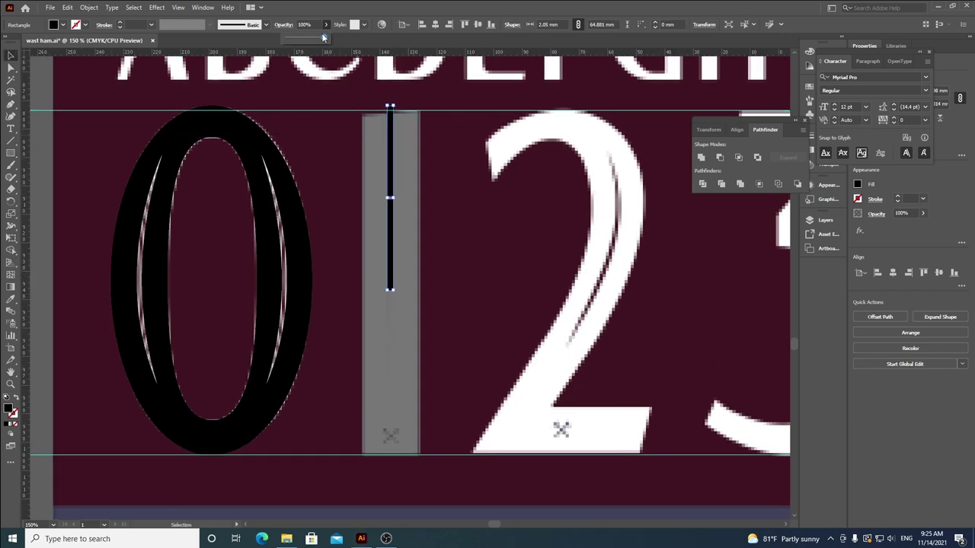
{"action": "scroll", "coordinate": [394, 227], "scroll_direction": "up", "scroll_amount": 2}
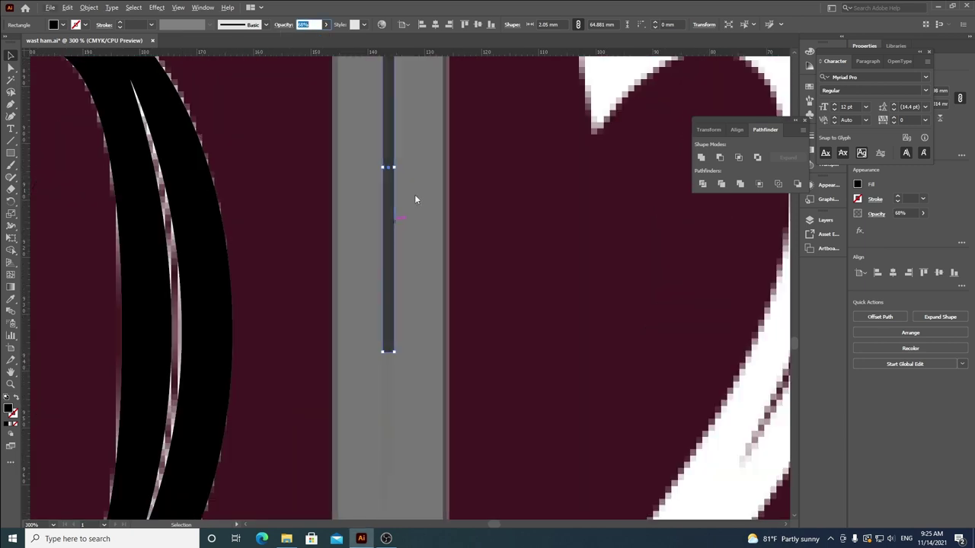
{"action": "left_click", "coordinate": [326, 25]}
{"action": "left_click", "coordinate": [304, 36]}
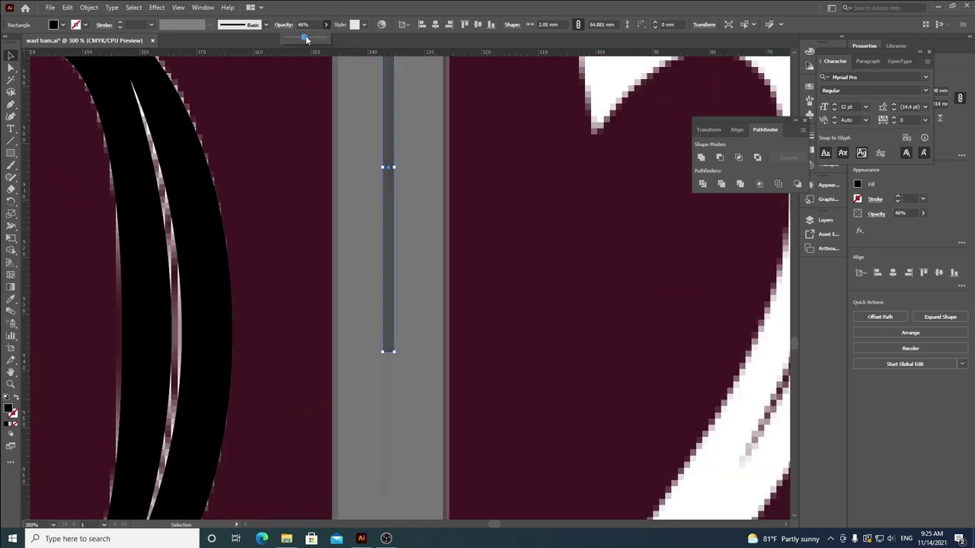
{"action": "left_click", "coordinate": [290, 36]}
{"action": "scroll", "coordinate": [383, 210], "scroll_direction": "down", "scroll_amount": 2}
Step: Move the narrow rectangle and the one aside to check the artwork beneath, undoing each move
{"action": "left_click_drag", "start_coordinate": [386, 215], "coordinate": [482, 219]}
{"action": "key", "text": "ctrl+z"}
{"action": "key", "text": "v"}
{"action": "left_click_drag", "start_coordinate": [412, 308], "coordinate": [330, 319]}
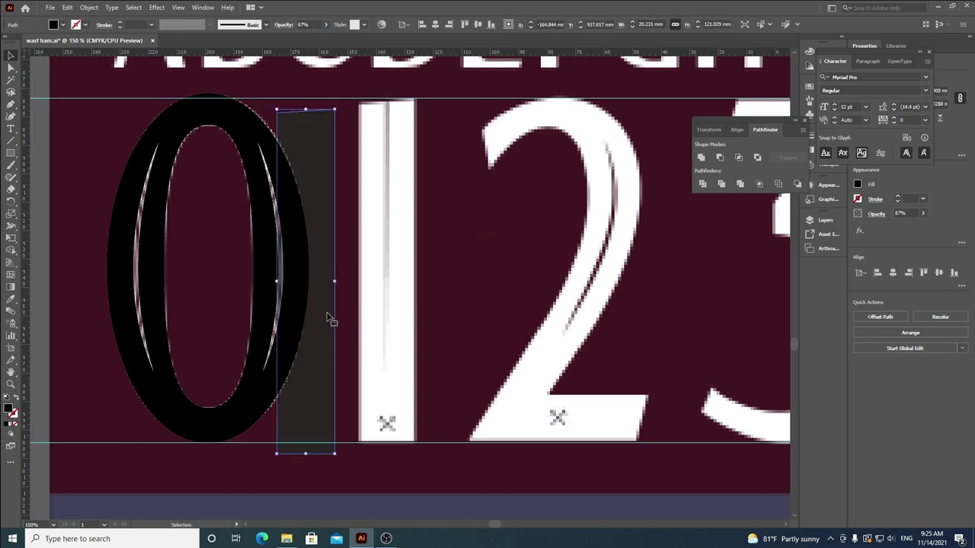
{"action": "key", "text": "a"}
{"action": "key", "text": "ctrl+z"}
Step: Stretch the narrow rectangle downward to about 83 mm tall along the one's inline
{"action": "left_click", "coordinate": [384, 251]}
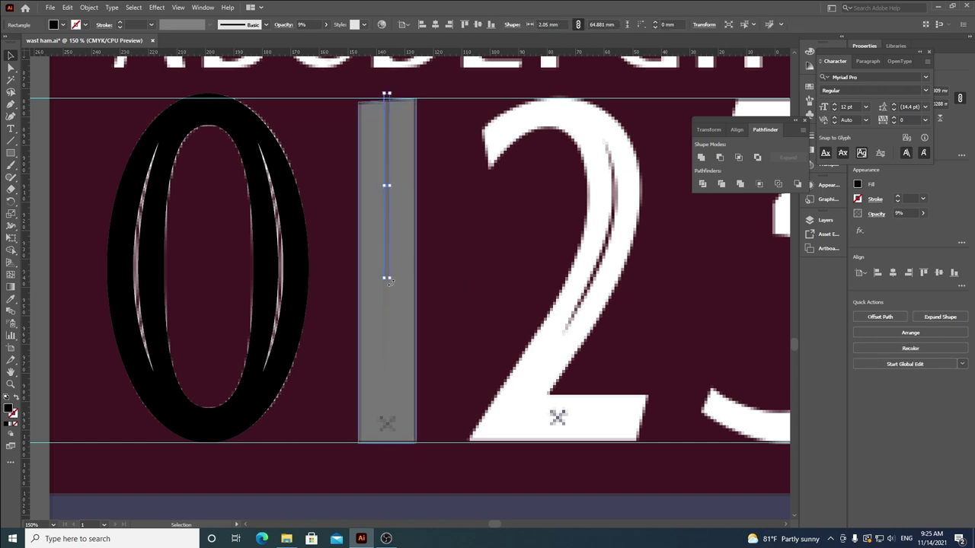
{"action": "scroll", "coordinate": [392, 294], "scroll_direction": "up", "scroll_amount": 2}
{"action": "scroll", "coordinate": [381, 264], "scroll_direction": "up", "scroll_amount": 2}
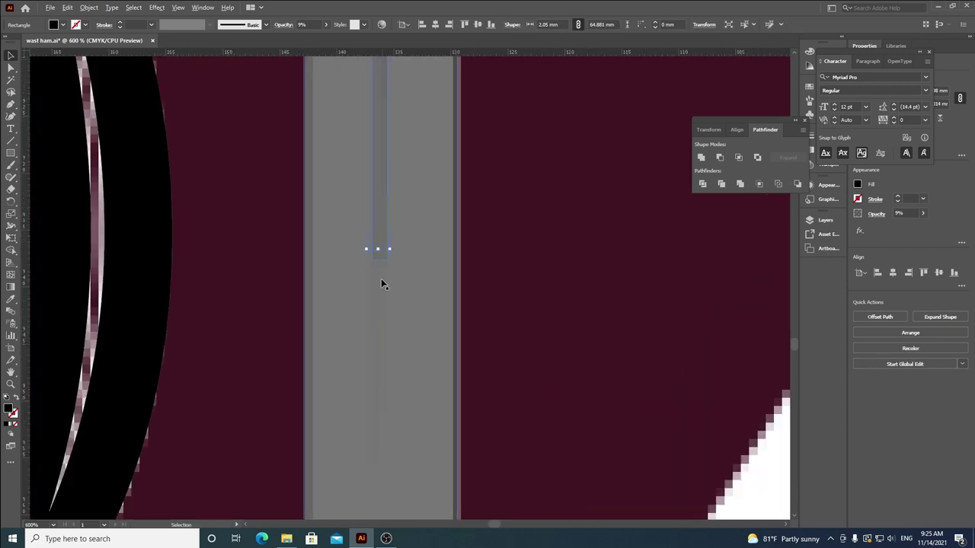
{"action": "left_click_drag", "start_coordinate": [381, 246], "coordinate": [388, 453]}
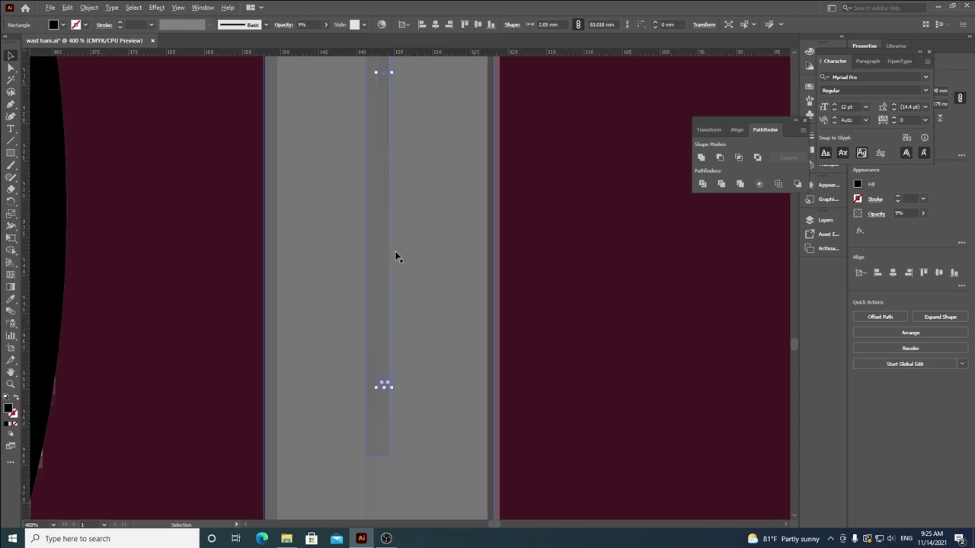
{"action": "scroll", "coordinate": [370, 272], "scroll_direction": "down", "scroll_amount": 4}
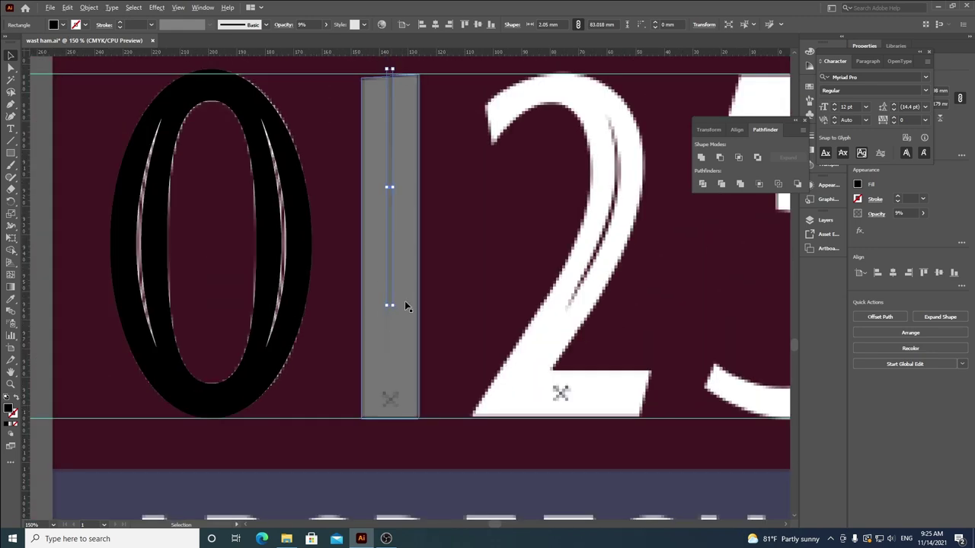
Step: Reshape the narrow rectangle's lower corners with Direct Selection so it tapers to a point at the end of the inline
{"action": "scroll", "coordinate": [370, 272], "scroll_direction": "up", "scroll_amount": 5}
{"action": "key", "text": "a"}
{"action": "left_click", "coordinate": [330, 303]}
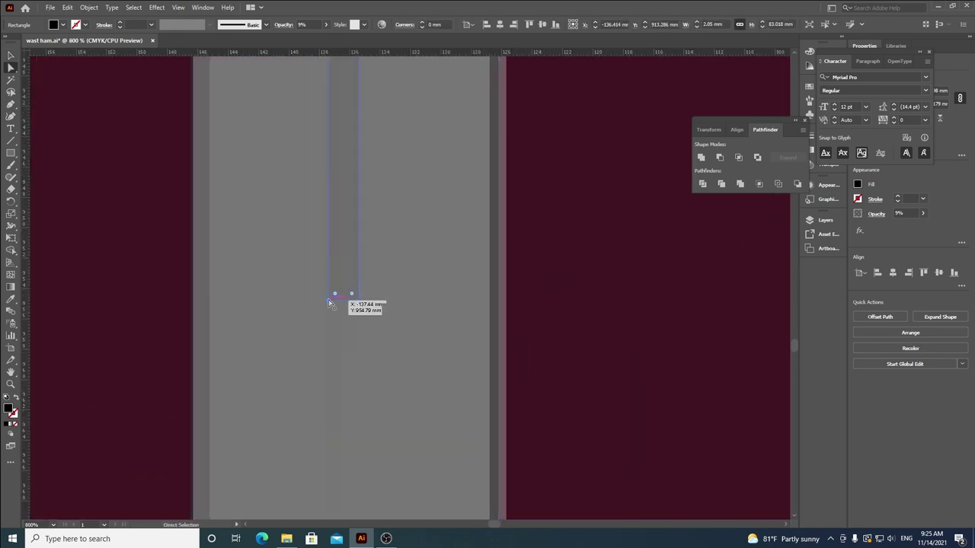
{"action": "left_click_drag", "start_coordinate": [330, 304], "coordinate": [344, 439]}
{"action": "left_click", "coordinate": [360, 304]}
{"action": "scroll", "coordinate": [353, 405], "scroll_direction": "down", "scroll_amount": 4}
{"action": "left_click", "coordinate": [457, 246]}
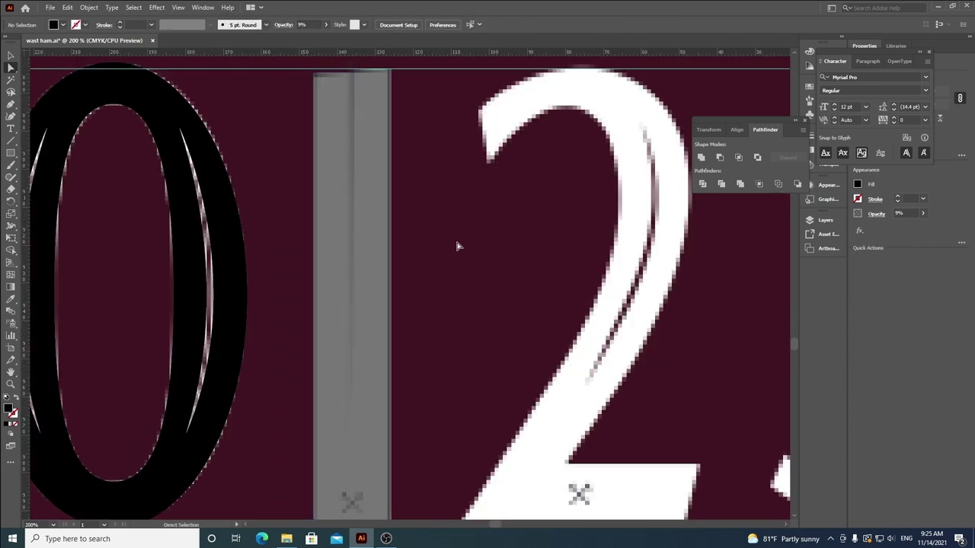
Step: Subtract the tapered wedge from the one with Minus Front and set the one's opacity to 100%
{"action": "left_click", "coordinate": [10, 57]}
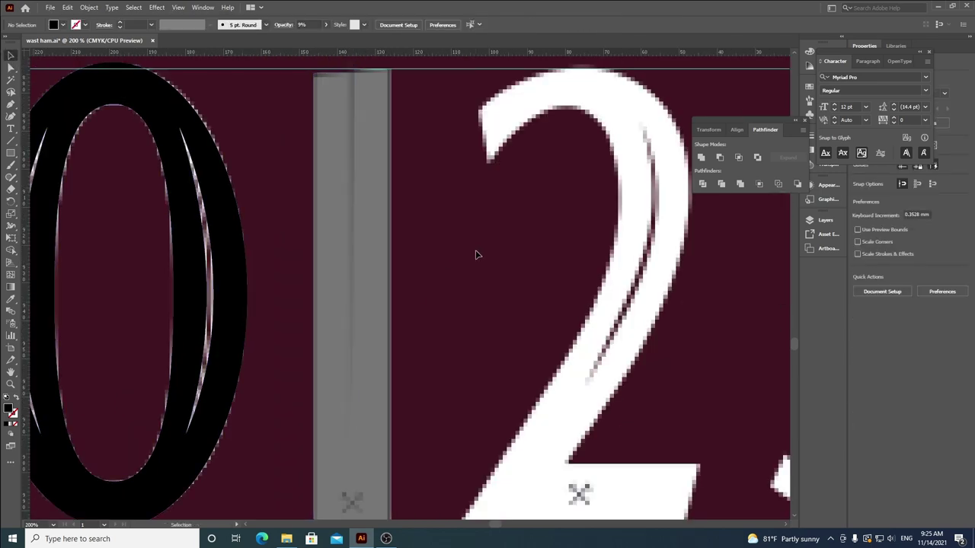
{"action": "left_click", "coordinate": [320, 275]}
{"action": "left_click", "coordinate": [720, 157]}
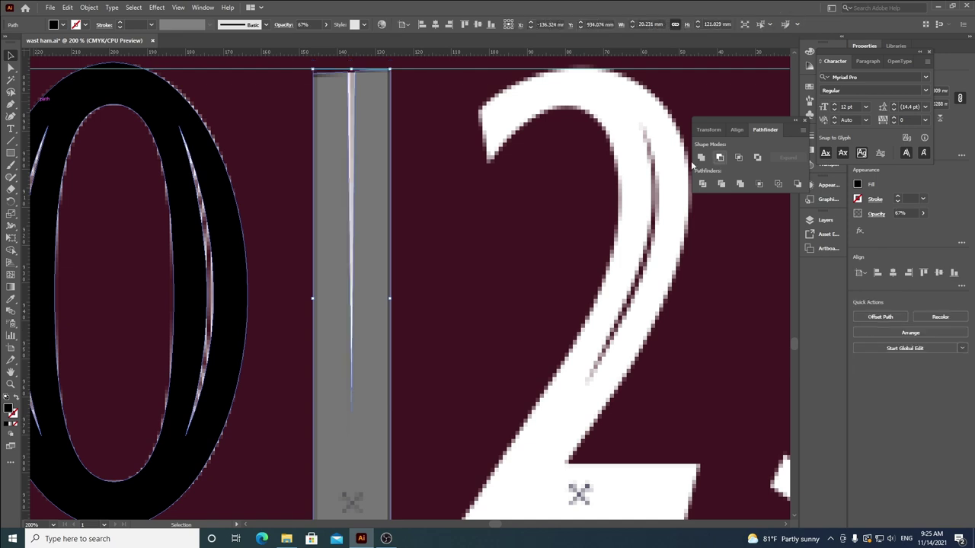
{"action": "scroll", "coordinate": [397, 204], "scroll_direction": "down", "scroll_amount": 3}
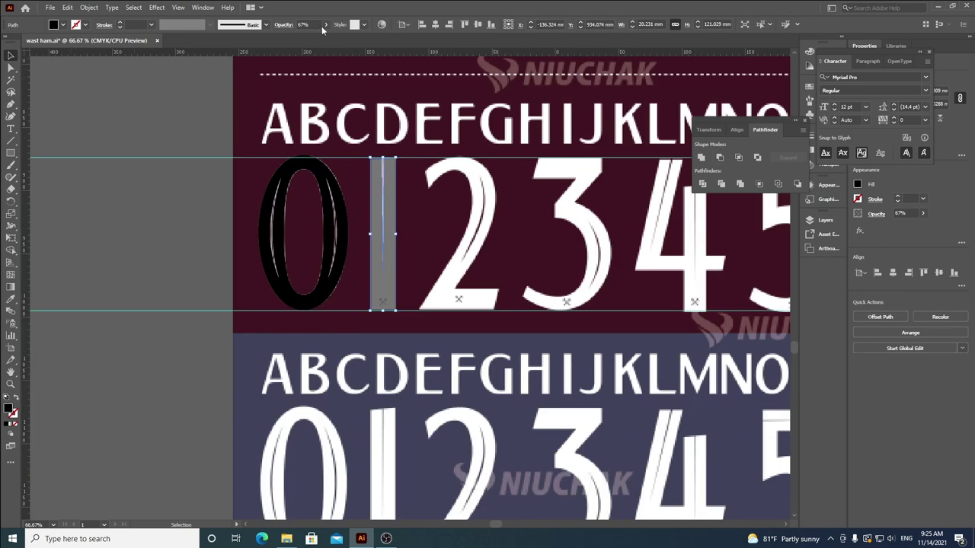
{"action": "left_click", "coordinate": [324, 25]}
{"action": "key", "text": "Return"}
{"action": "scroll", "coordinate": [460, 238], "scroll_direction": "down", "scroll_amount": 2}
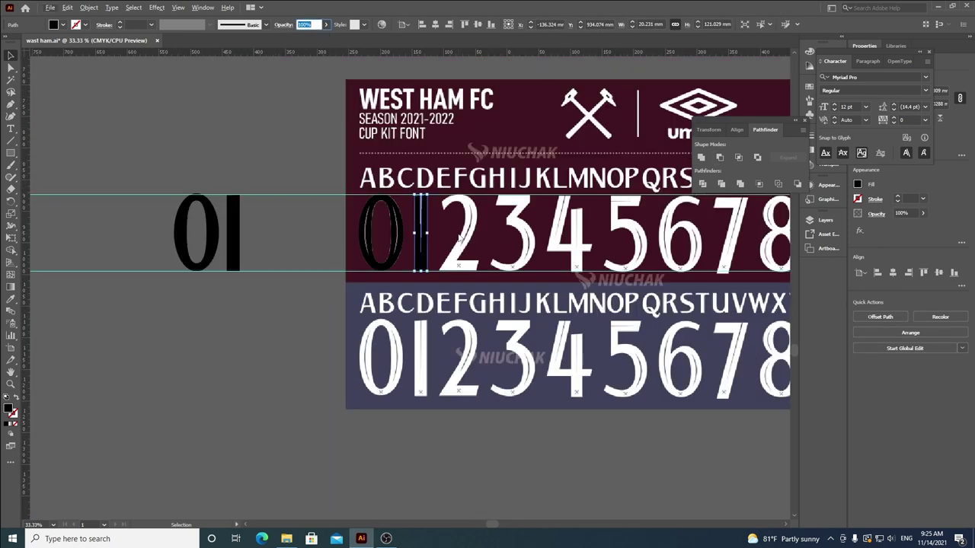
Step: Move the one off the artwork onto the empty canvas to check its inline cutout, and undo the move
{"action": "left_click", "coordinate": [449, 253]}
{"action": "scroll", "coordinate": [459, 234], "scroll_direction": "up", "scroll_amount": 2}
{"action": "left_click_drag", "start_coordinate": [396, 273], "coordinate": [126, 274]}
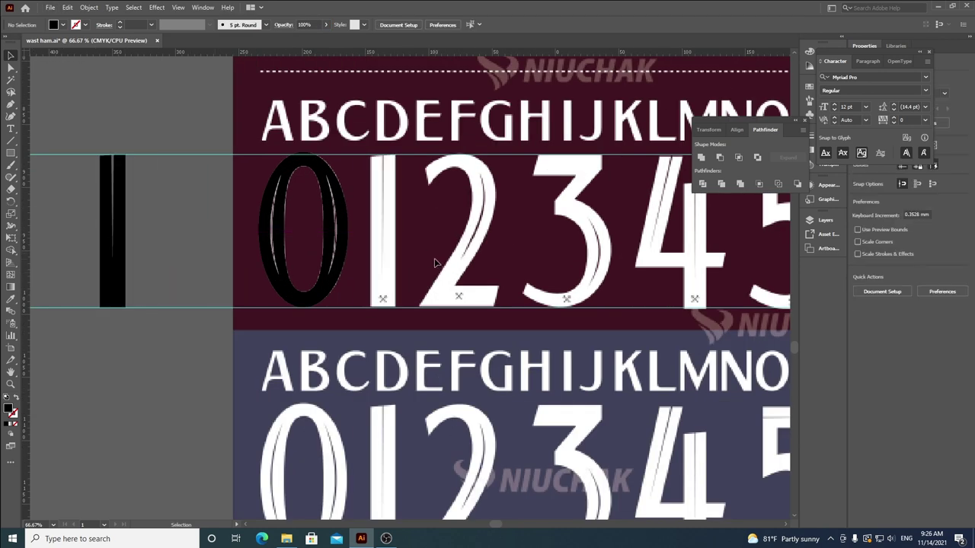
{"action": "key", "text": "ctrl+z"}
Step: Examine the outlines and inlines of the two and the three, and the remaining numbers in the row
{"action": "left_click", "coordinate": [525, 251]}
{"action": "left_click_drag", "start_coordinate": [535, 250], "coordinate": [420, 259]}
{"action": "scroll", "coordinate": [378, 229], "scroll_direction": "up", "scroll_amount": 3}
{"action": "scroll", "coordinate": [380, 230], "scroll_direction": "up", "scroll_amount": 2}
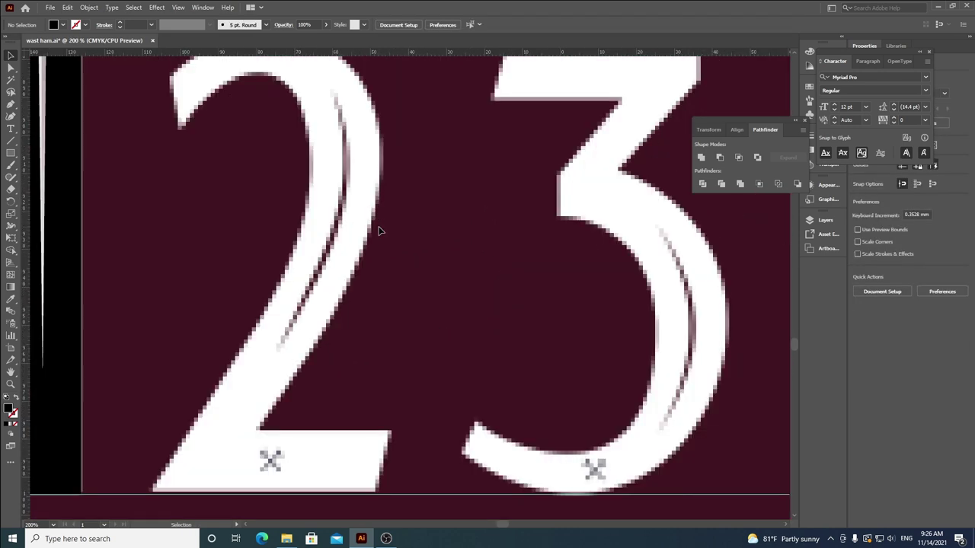
{"action": "left_click_drag", "start_coordinate": [281, 240], "coordinate": [310, 314]}
{"action": "scroll", "coordinate": [354, 130], "scroll_direction": "down", "scroll_amount": 3}
{"action": "left_click_drag", "start_coordinate": [346, 166], "coordinate": [343, 228]}
{"action": "left_click_drag", "start_coordinate": [397, 291], "coordinate": [286, 264]}
{"action": "scroll", "coordinate": [286, 269], "scroll_direction": "down", "scroll_amount": 3}
{"action": "scroll", "coordinate": [282, 269], "scroll_direction": "up", "scroll_amount": 2}
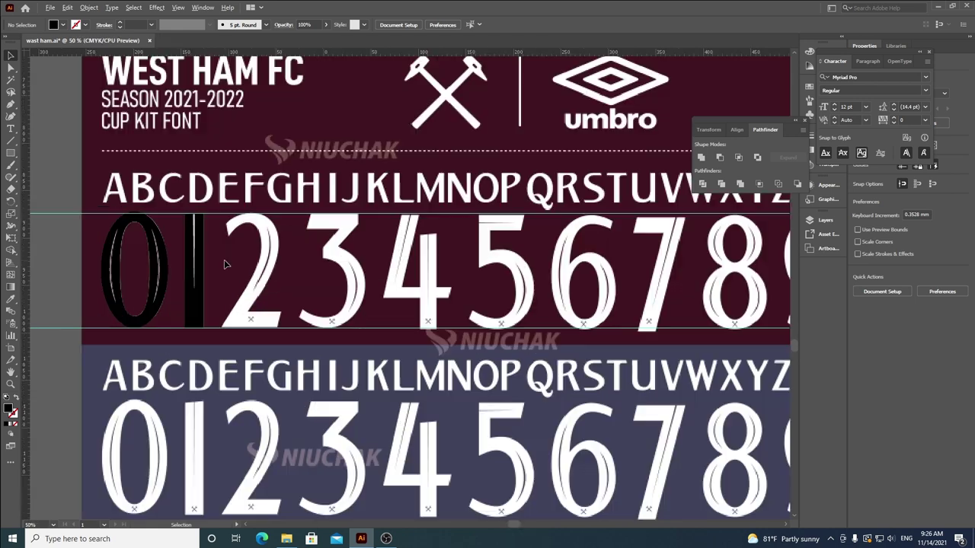
Step: Start a Pen path on the two at the hook's lower tip, with corner anchors at its upper corner, the top and the outer bowl
{"action": "scroll", "coordinate": [224, 260], "scroll_direction": "up", "scroll_amount": 4}
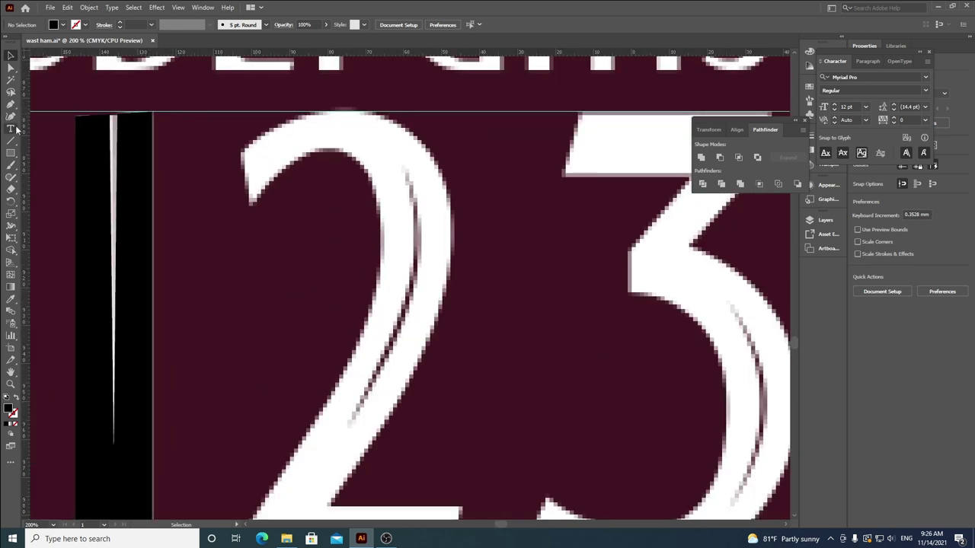
{"action": "left_click", "coordinate": [12, 106]}
{"action": "scroll", "coordinate": [252, 208], "scroll_direction": "up", "scroll_amount": 1}
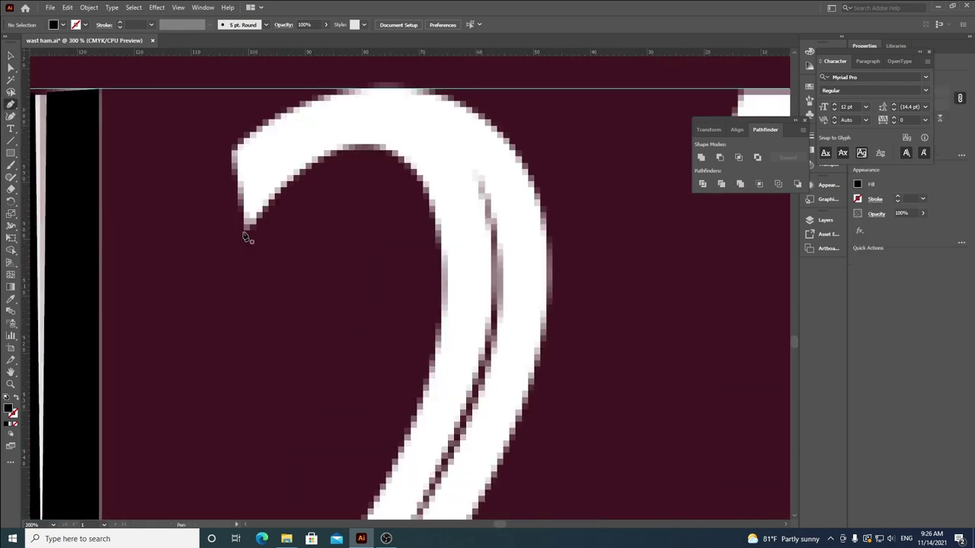
{"action": "left_click", "coordinate": [243, 230]}
{"action": "left_click", "coordinate": [230, 151]}
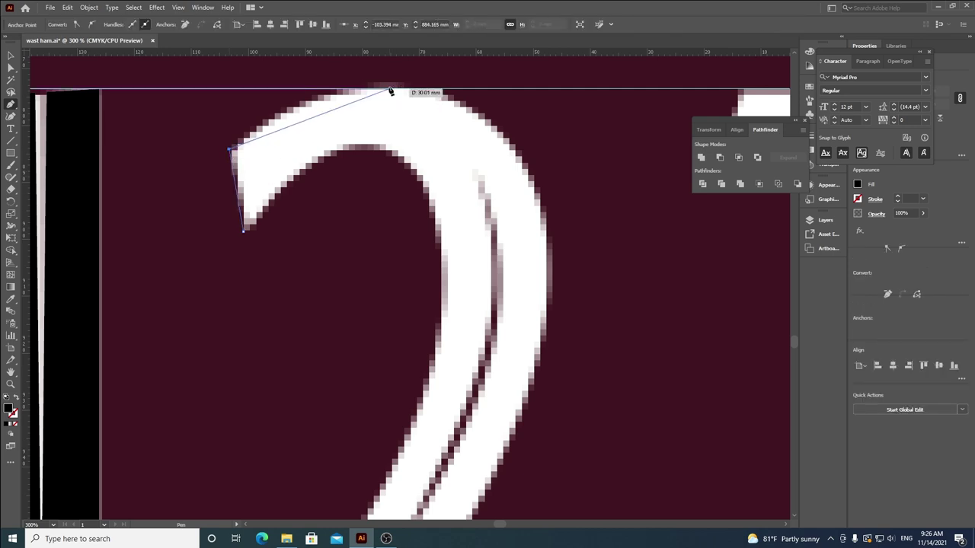
{"action": "left_click", "coordinate": [390, 92]}
{"action": "left_click", "coordinate": [541, 350]}
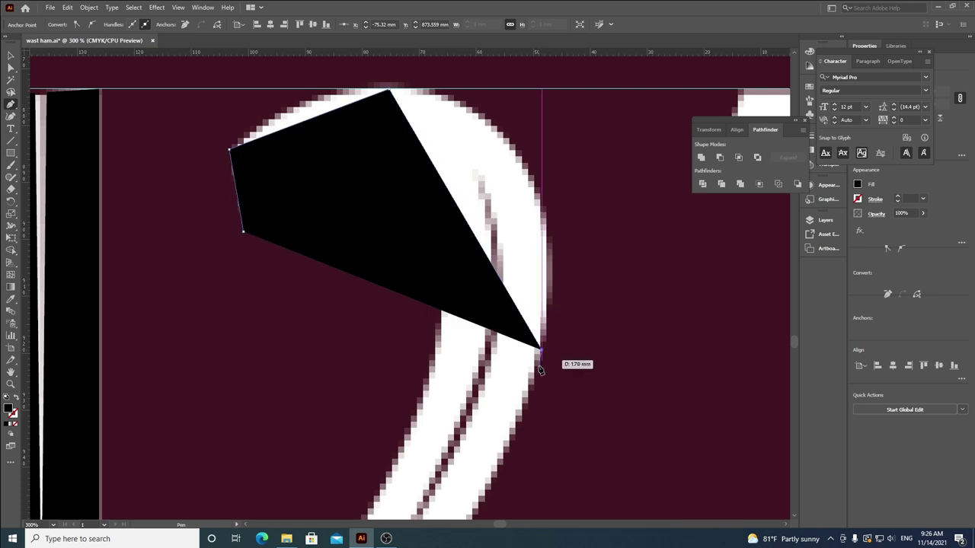
Step: Continue the two's path around its foot, placing anchors at the stem junction and at the foot's three outer corners
{"action": "scroll", "coordinate": [541, 362], "scroll_direction": "down", "scroll_amount": 5}
{"action": "left_click", "coordinate": [327, 297]}
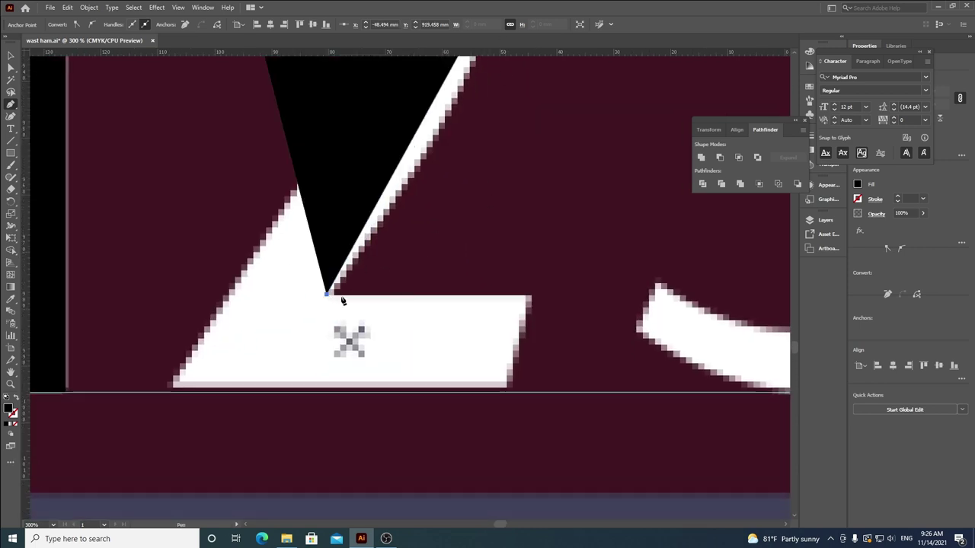
{"action": "left_click", "coordinate": [532, 294]}
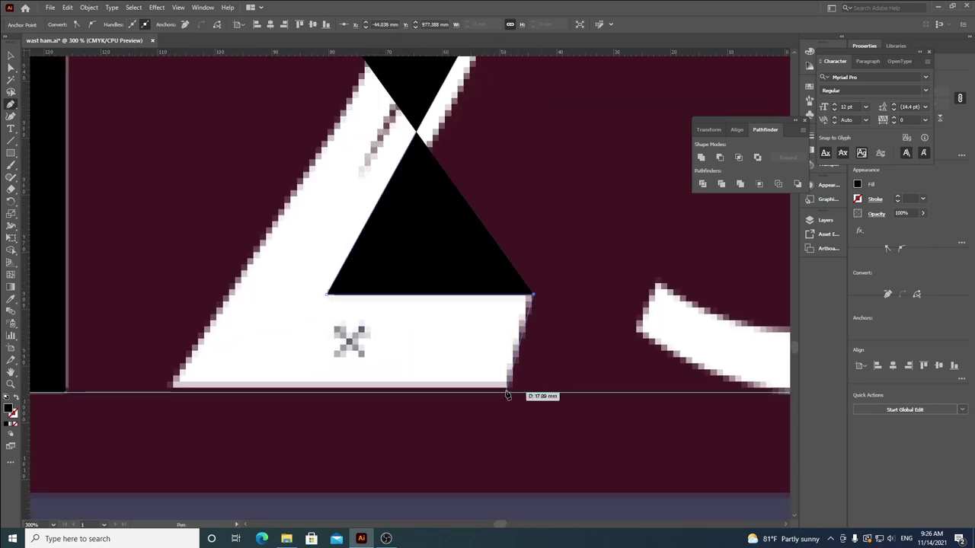
{"action": "left_click", "coordinate": [506, 393]}
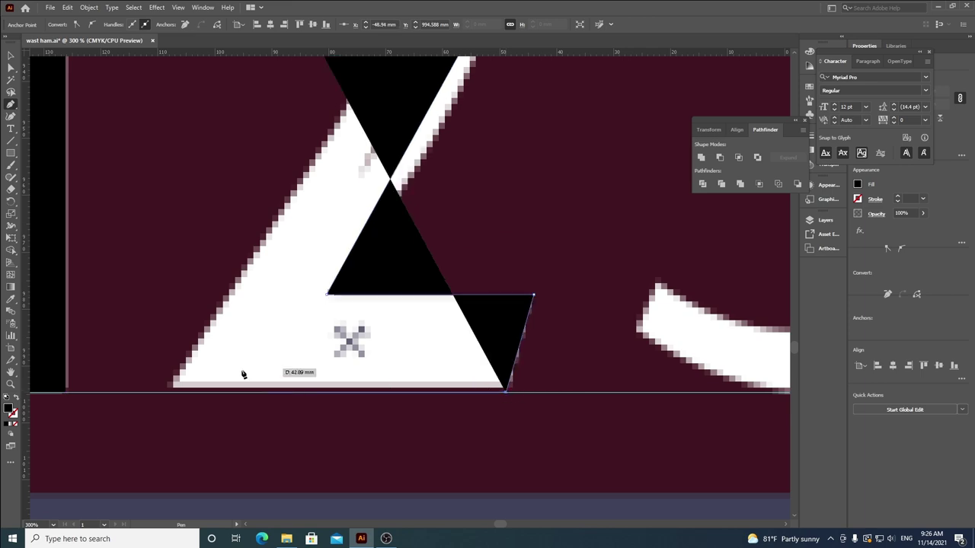
{"action": "left_click", "coordinate": [168, 393]}
Step: Add two corner anchors along the inner side of the two and close the path at the hook's lower tip
{"action": "scroll", "coordinate": [352, 202], "scroll_direction": "up", "scroll_amount": 5}
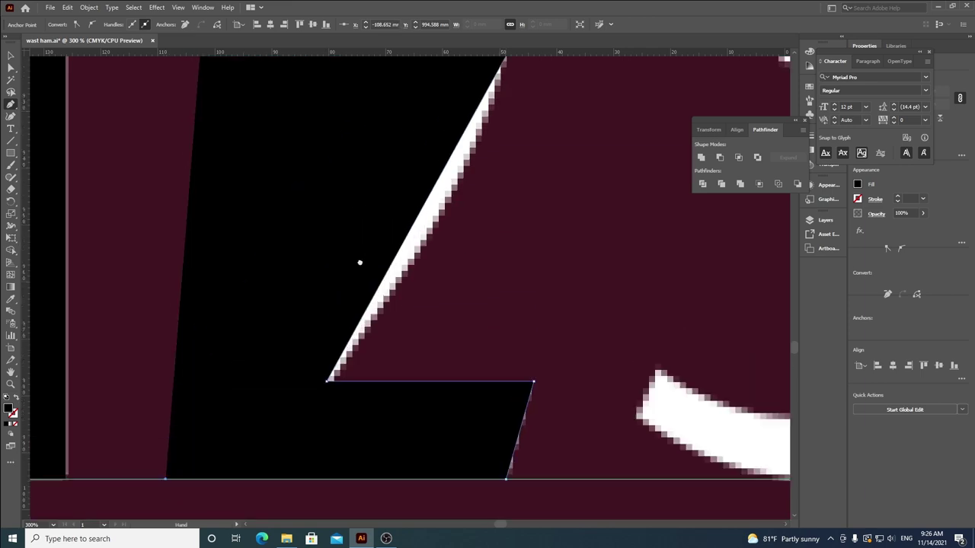
{"action": "left_click", "coordinate": [362, 263]}
{"action": "scroll", "coordinate": [381, 365], "scroll_direction": "up", "scroll_amount": 7}
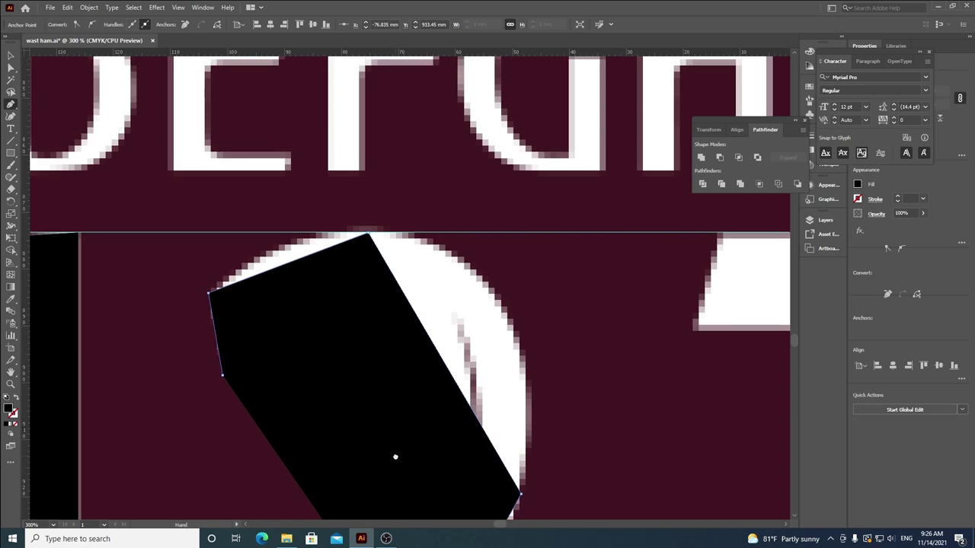
{"action": "left_click", "coordinate": [395, 351]}
{"action": "left_click", "coordinate": [223, 374]}
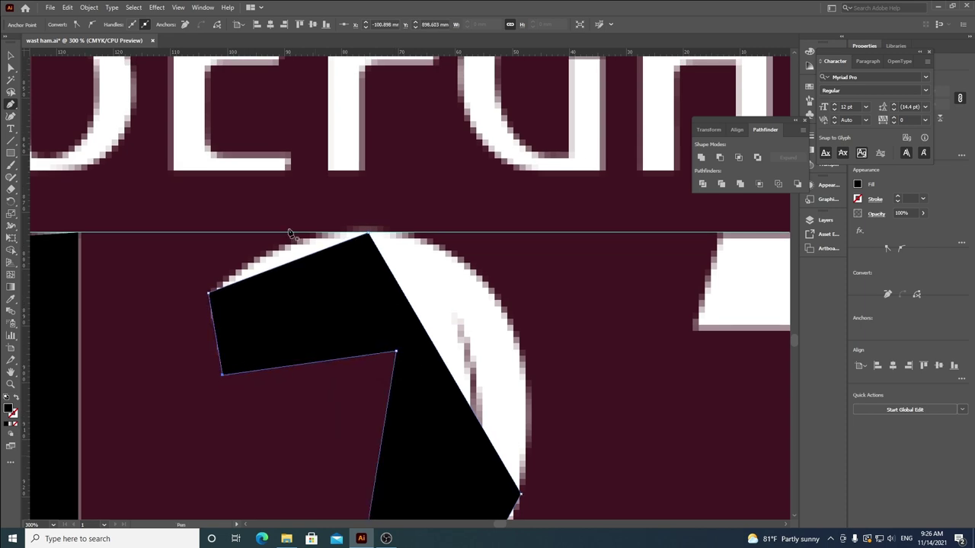
Step: Select the traced two and lower its opacity to 46% so the artwork beneath shows through
{"action": "key", "text": "v"}
{"action": "scroll", "coordinate": [323, 257], "scroll_direction": "down", "scroll_amount": 2}
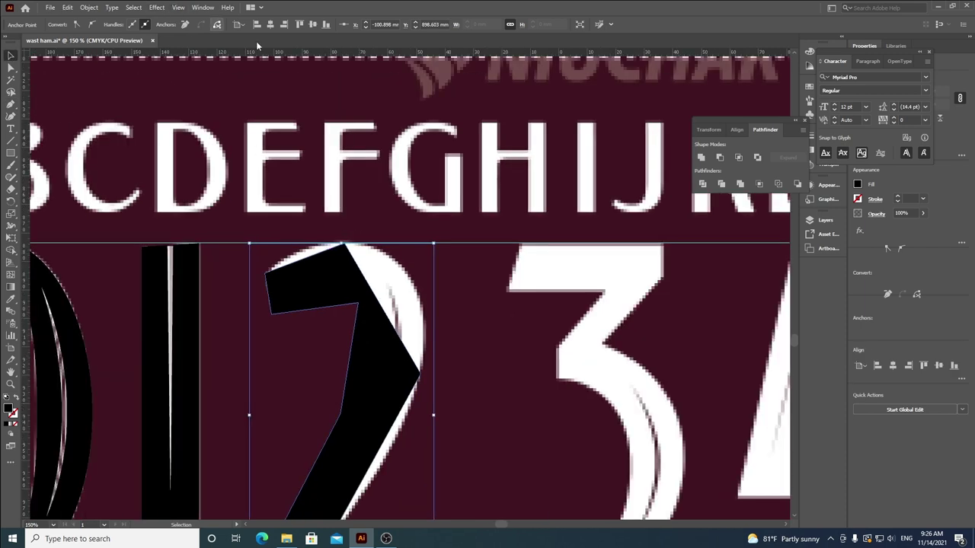
{"action": "left_click", "coordinate": [376, 348]}
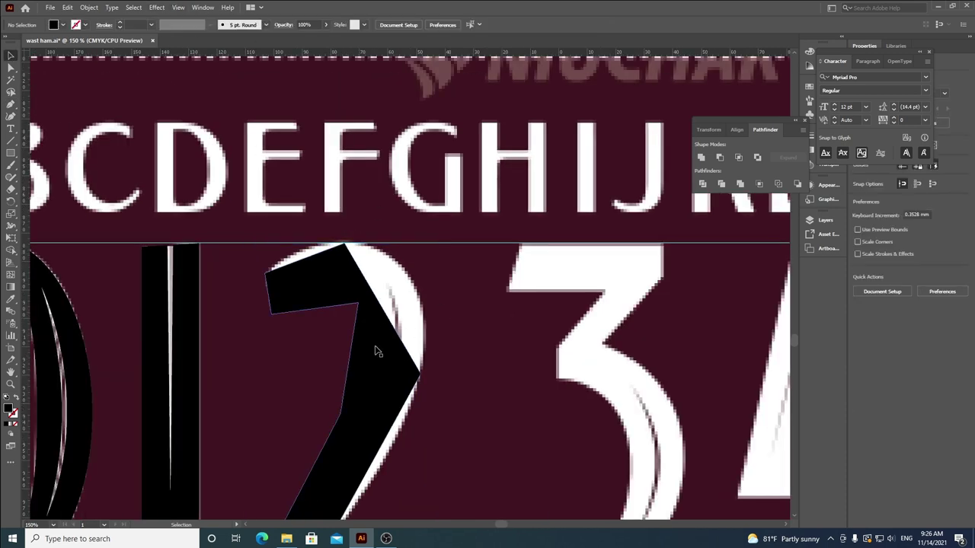
{"action": "left_click", "coordinate": [327, 24]}
{"action": "left_click_drag", "start_coordinate": [321, 38], "coordinate": [304, 39]}
{"action": "scroll", "coordinate": [327, 279], "scroll_direction": "up", "scroll_amount": 3}
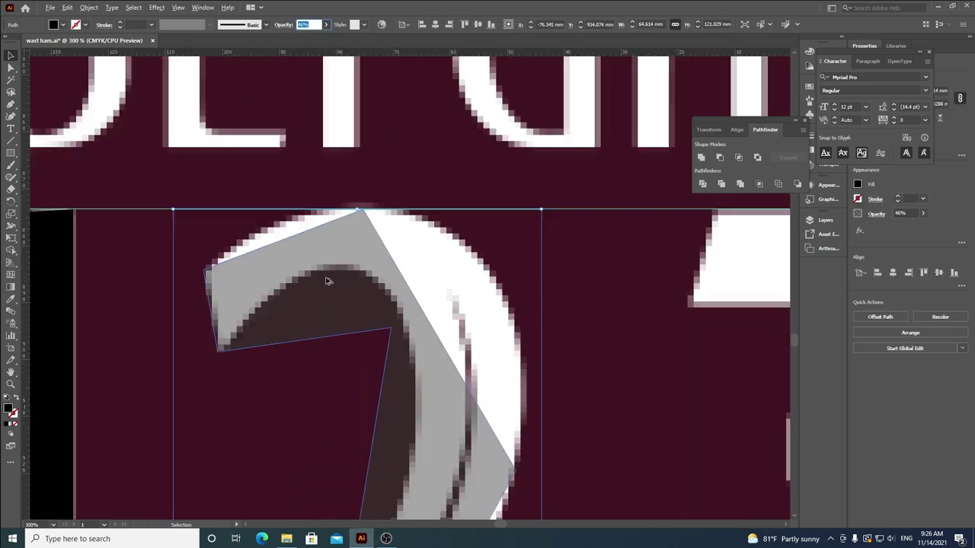
Step: Convert the two's top anchor to smooth and stretch both handles horizontally to follow the outer arch
{"action": "key", "text": "a"}
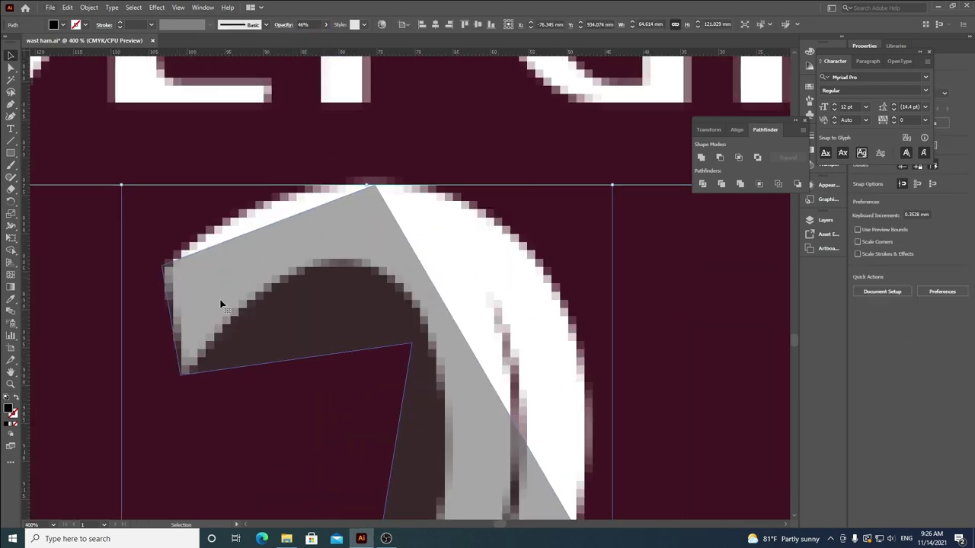
{"action": "left_click", "coordinate": [372, 187]}
{"action": "left_click", "coordinate": [91, 25]}
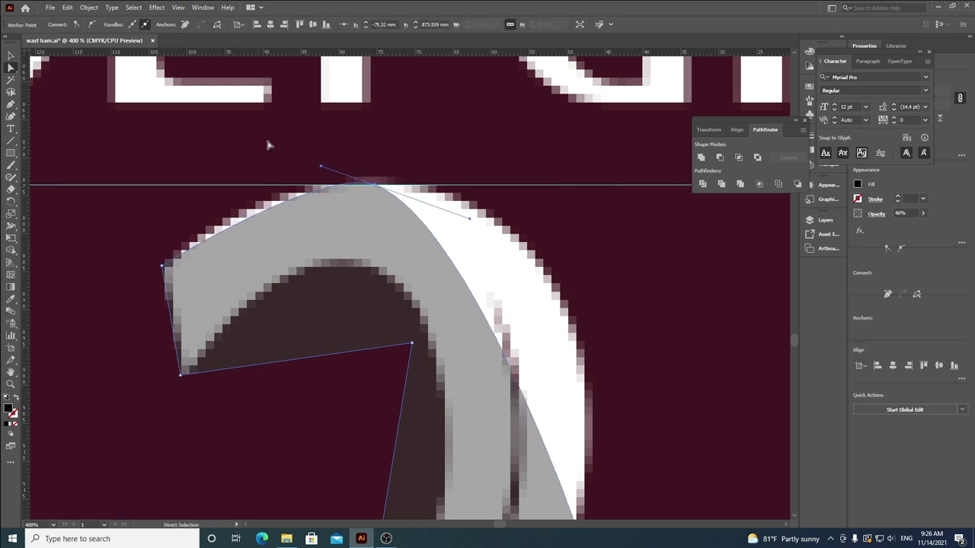
{"action": "left_click_drag", "start_coordinate": [470, 220], "coordinate": [637, 187]}
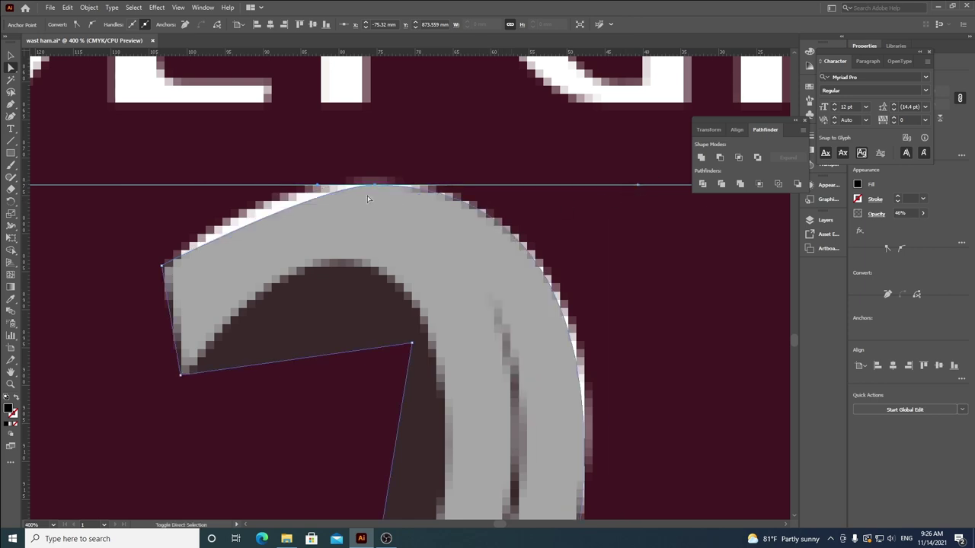
{"action": "left_click_drag", "start_coordinate": [319, 186], "coordinate": [234, 183]}
Step: Convert the anchor on the two's outer bowl to smooth and turn its handles along the edge
{"action": "left_click_drag", "start_coordinate": [444, 480], "coordinate": [333, 177]}
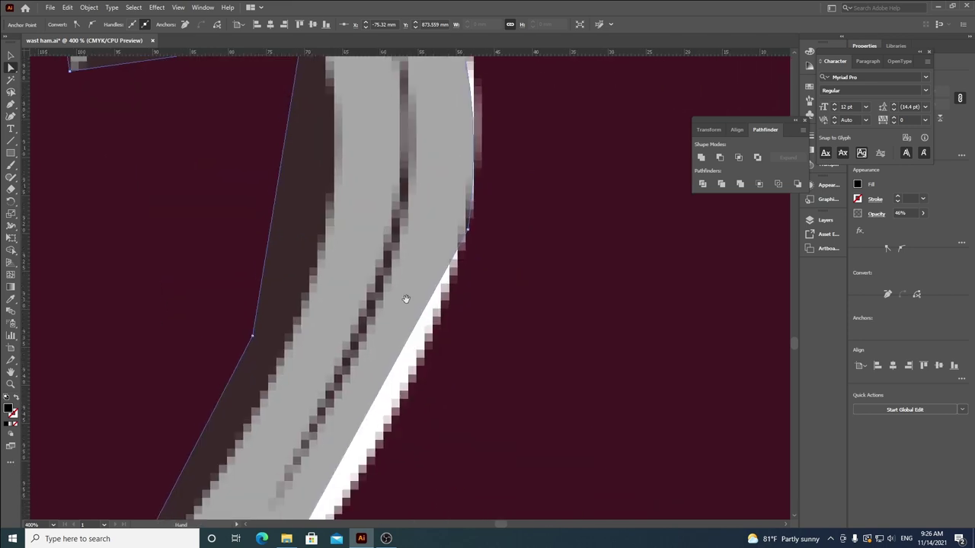
{"action": "left_click", "coordinate": [467, 232]}
{"action": "scroll", "coordinate": [376, 200], "scroll_direction": "down", "scroll_amount": 1}
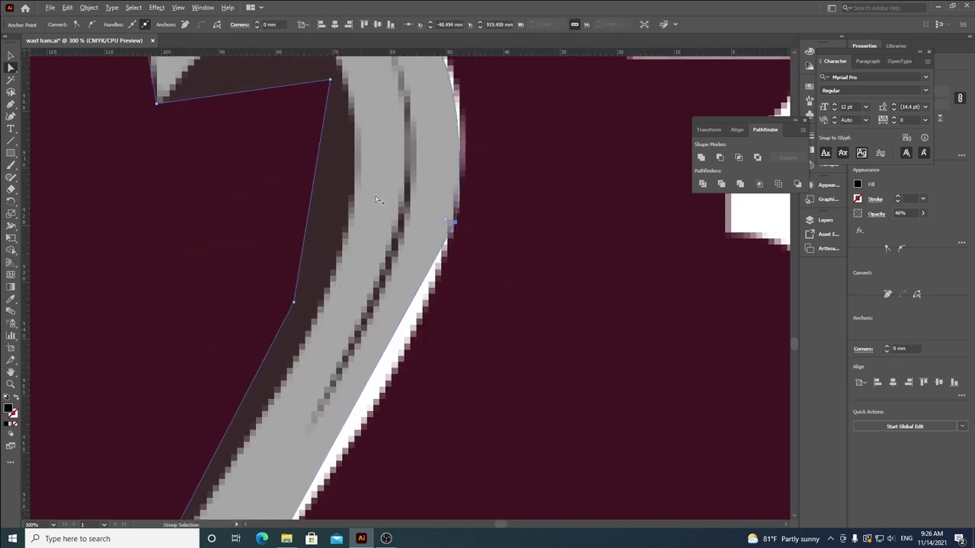
{"action": "left_click", "coordinate": [91, 24]}
{"action": "left_click_drag", "start_coordinate": [480, 153], "coordinate": [424, 243]}
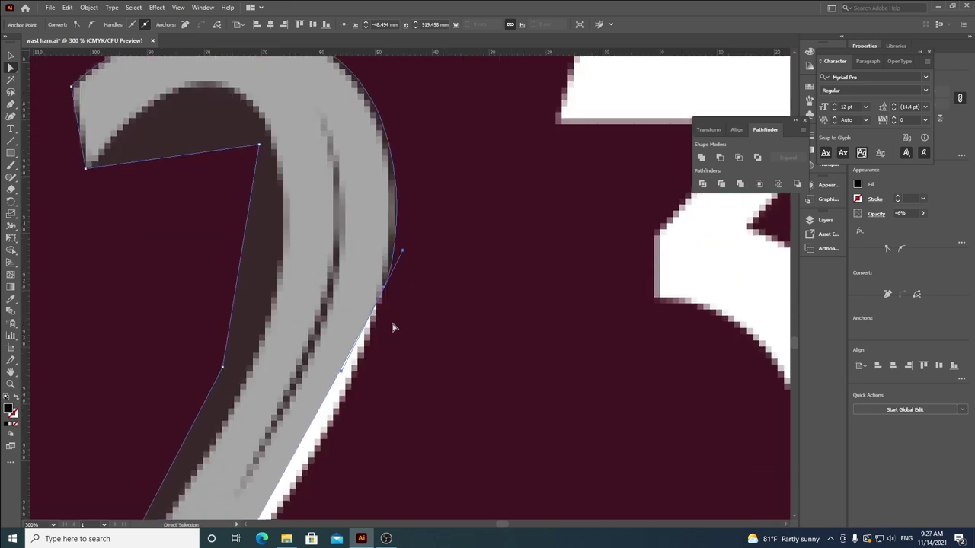
Step: Fit the two's outer edge from bowl to foot by adjusting the stem junction, moving the bowl anchor up and lengthening its lower handle
{"action": "left_click_drag", "start_coordinate": [367, 424], "coordinate": [393, 112]}
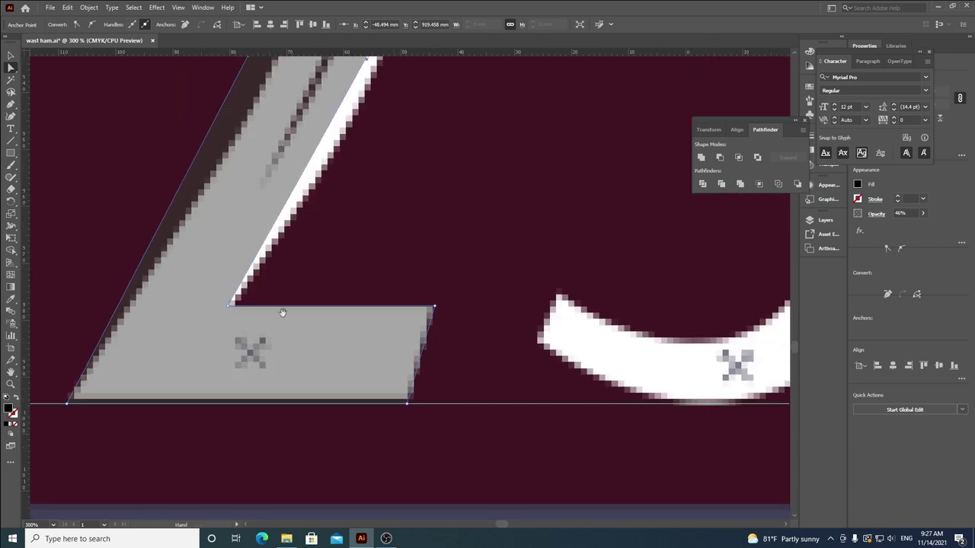
{"action": "left_click_drag", "start_coordinate": [229, 304], "coordinate": [236, 305]}
{"action": "scroll", "coordinate": [277, 232], "scroll_direction": "up", "scroll_amount": 5}
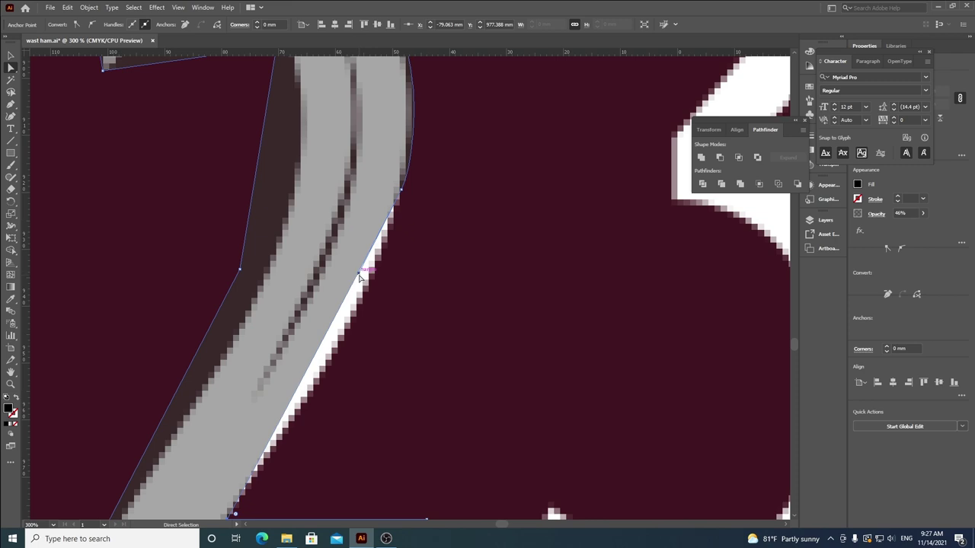
{"action": "mouse_move", "coordinate": [362, 276]}
{"action": "left_mouse_down"}
{"action": "mouse_move", "coordinate": [398, 284]}
{"action": "mouse_move", "coordinate": [371, 291]}
{"action": "left_mouse_up"}
{"action": "left_click_drag", "start_coordinate": [401, 191], "coordinate": [408, 154]}
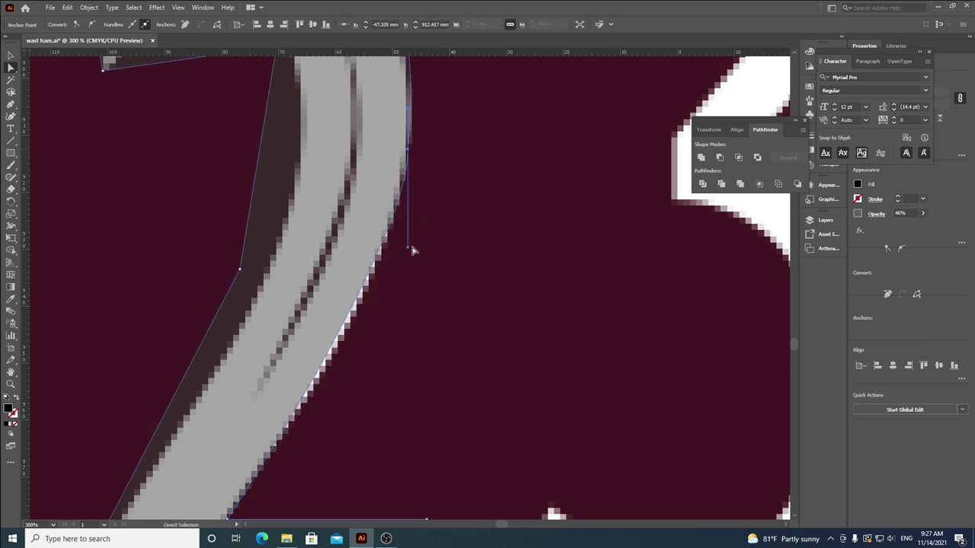
{"action": "left_click_drag", "start_coordinate": [408, 249], "coordinate": [409, 279]}
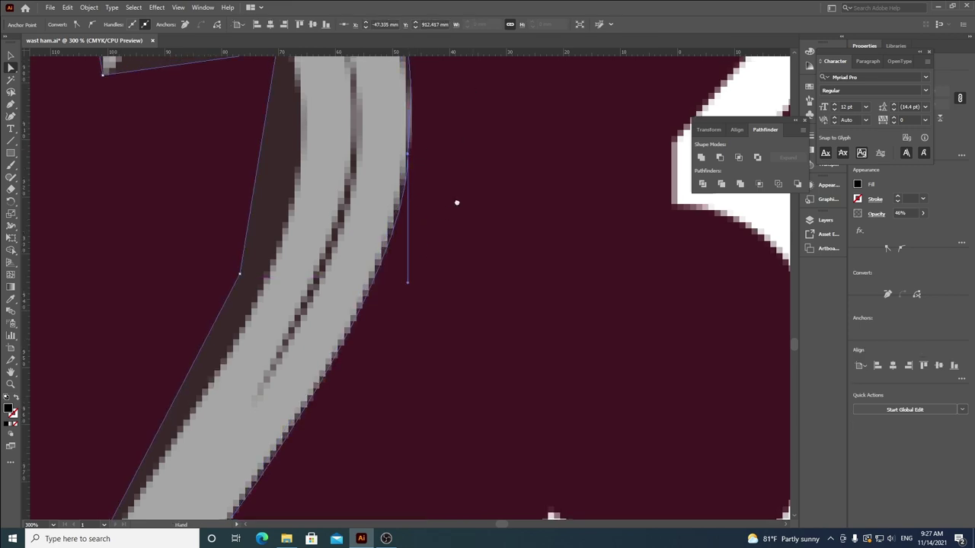
Step: Refine the two's outer arch by raising the top anchor slightly and adjusting the top and bowl anchors' positions and handles
{"action": "scroll", "coordinate": [411, 332], "scroll_direction": "up", "scroll_amount": 5}
{"action": "left_click_drag", "start_coordinate": [226, 159], "coordinate": [221, 153]}
{"action": "left_click_drag", "start_coordinate": [419, 156], "coordinate": [394, 168]}
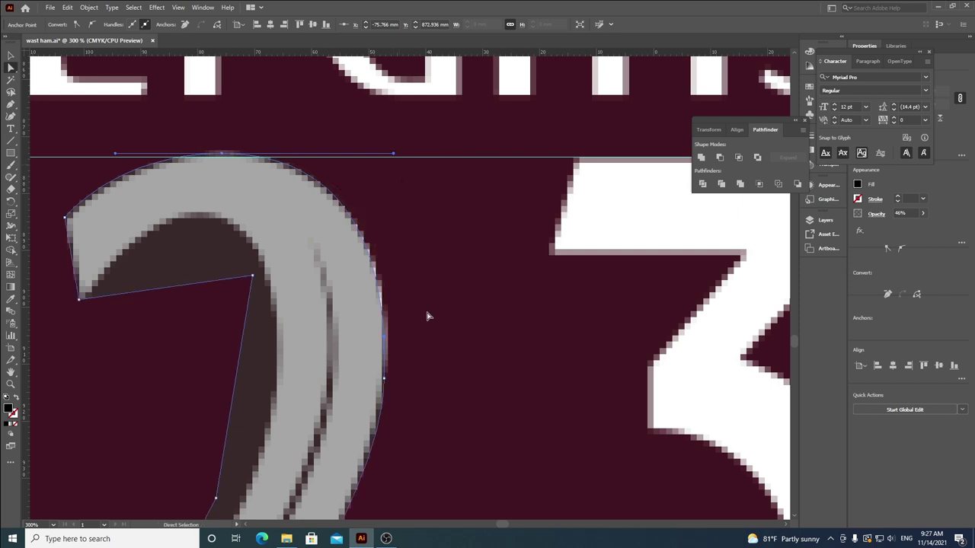
{"action": "left_click", "coordinate": [386, 334]}
{"action": "left_click_drag", "start_coordinate": [385, 379], "coordinate": [374, 402]}
{"action": "scroll", "coordinate": [387, 349], "scroll_direction": "down", "scroll_amount": 3}
{"action": "scroll", "coordinate": [401, 315], "scroll_direction": "up", "scroll_amount": 3}
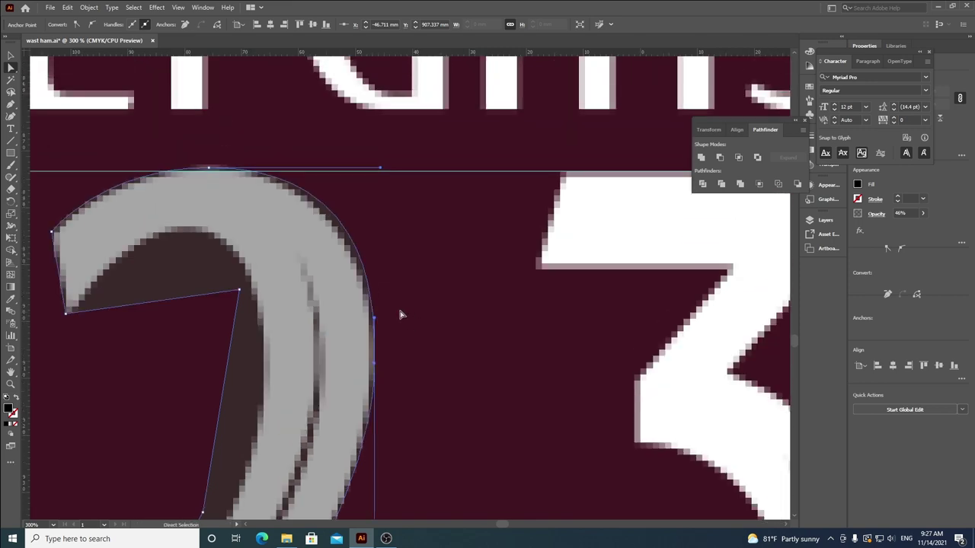
{"action": "left_click_drag", "start_coordinate": [382, 169], "coordinate": [361, 172]}
Step: Move the two's inner anchors onto the underside of the arch and the inner edge of the stem
{"action": "left_click_drag", "start_coordinate": [347, 358], "coordinate": [391, 208]}
{"action": "left_click_drag", "start_coordinate": [252, 135], "coordinate": [313, 197]}
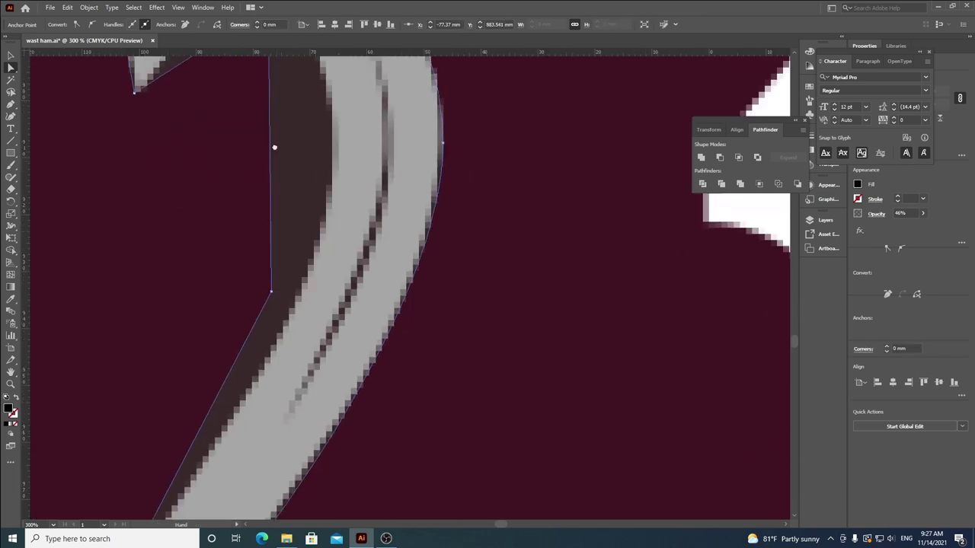
{"action": "scroll", "coordinate": [275, 148], "scroll_direction": "down", "scroll_amount": 5}
{"action": "left_click_drag", "start_coordinate": [271, 278], "coordinate": [297, 287]}
Step: Convert the two's upper inner anchor to smooth and adjust its handles and position to follow the arch's underside
{"action": "left_click_drag", "start_coordinate": [291, 229], "coordinate": [300, 279]}
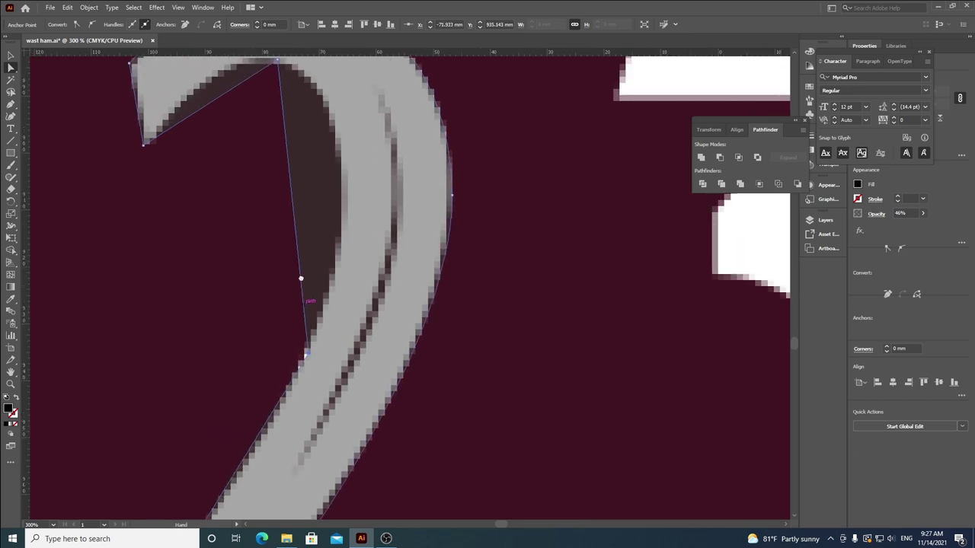
{"action": "left_click_drag", "start_coordinate": [285, 104], "coordinate": [300, 200]}
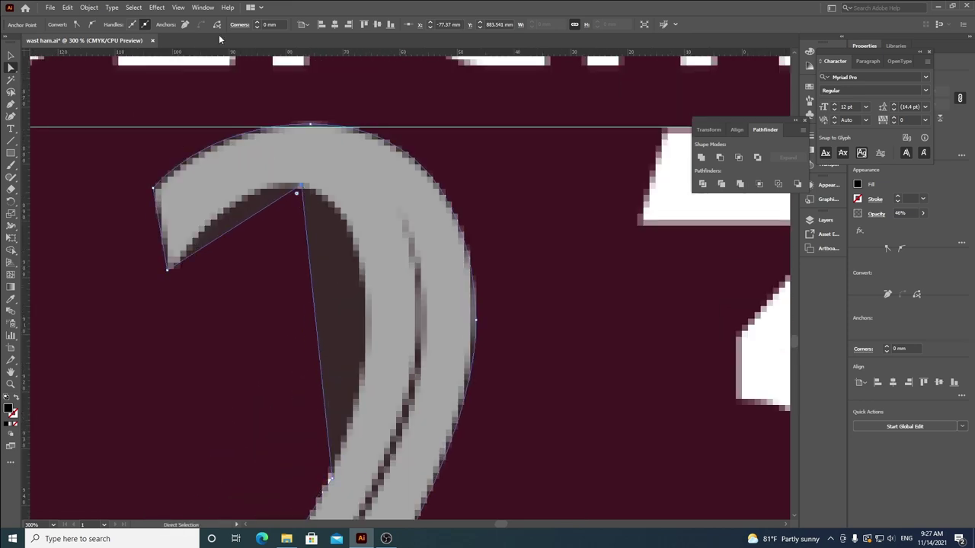
{"action": "left_click", "coordinate": [91, 24]}
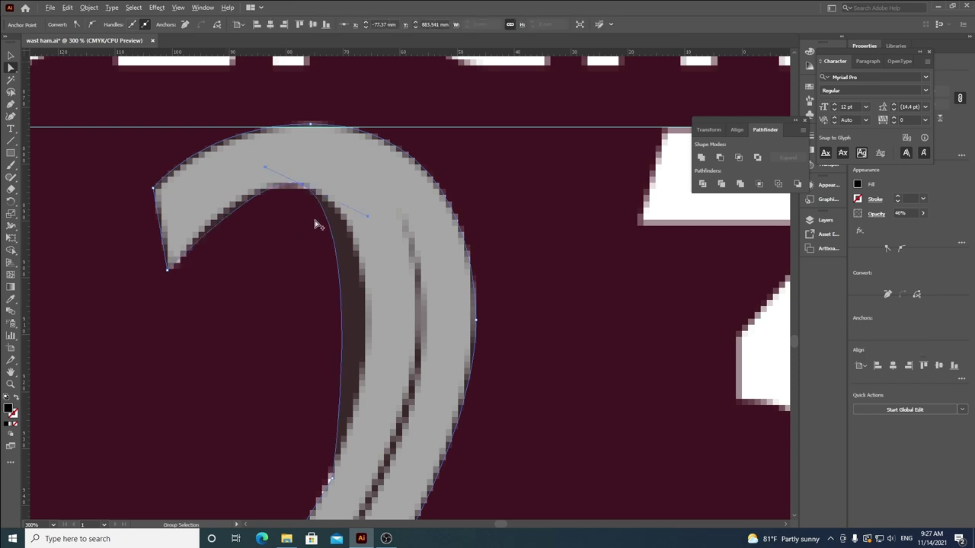
{"action": "key", "text": "ctrl+plus"}
{"action": "left_click_drag", "start_coordinate": [227, 151], "coordinate": [141, 172]}
{"action": "left_click_drag", "start_coordinate": [445, 196], "coordinate": [541, 259]}
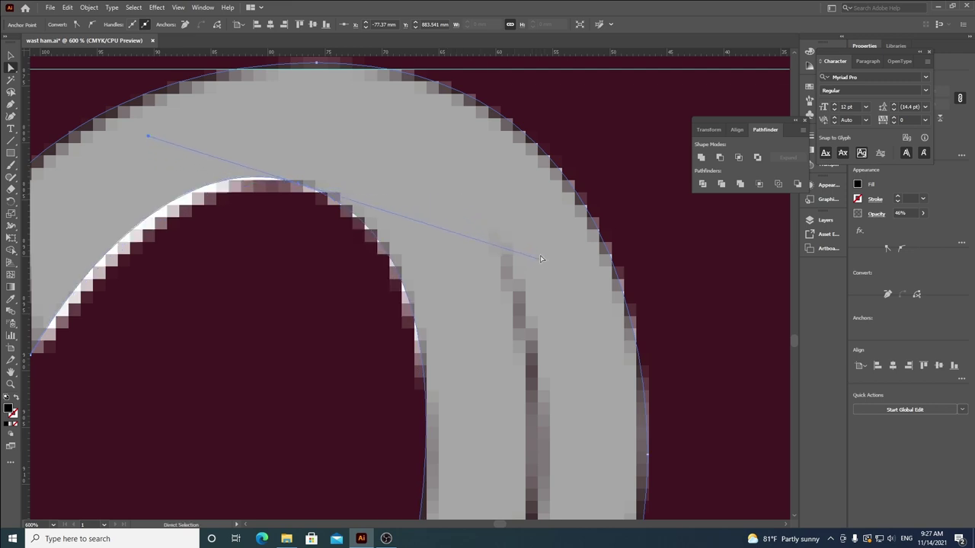
{"action": "left_click_drag", "start_coordinate": [150, 139], "coordinate": [181, 153]}
{"action": "left_click_drag", "start_coordinate": [297, 188], "coordinate": [294, 189]}
Step: Smooth the anchor on the two's inner stem edge, aligning its handle and shifting it onto the artwork's edge
{"action": "left_click_drag", "start_coordinate": [371, 350], "coordinate": [381, 287]}
{"action": "scroll", "coordinate": [396, 250], "scroll_direction": "down", "scroll_amount": 1}
{"action": "left_click_drag", "start_coordinate": [337, 433], "coordinate": [310, 214]}
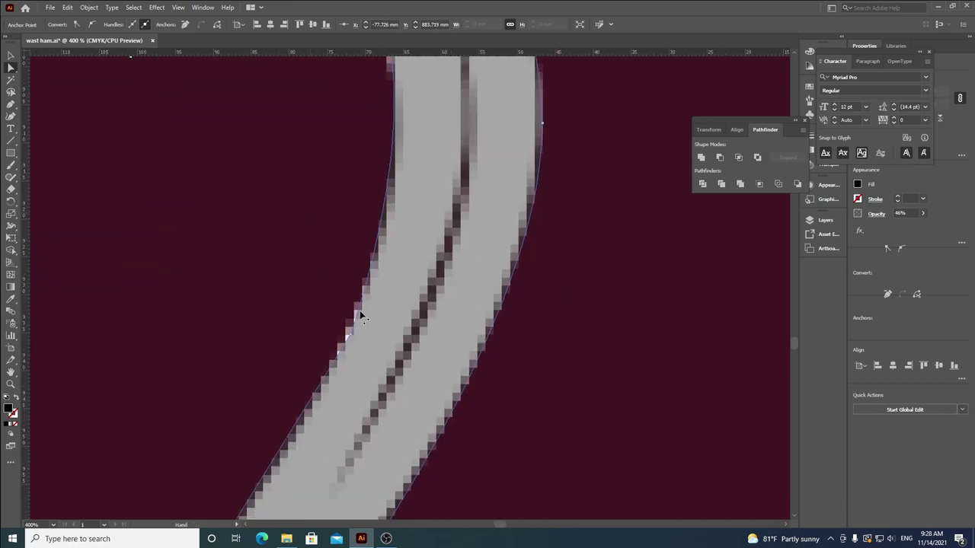
{"action": "left_click", "coordinate": [348, 338]}
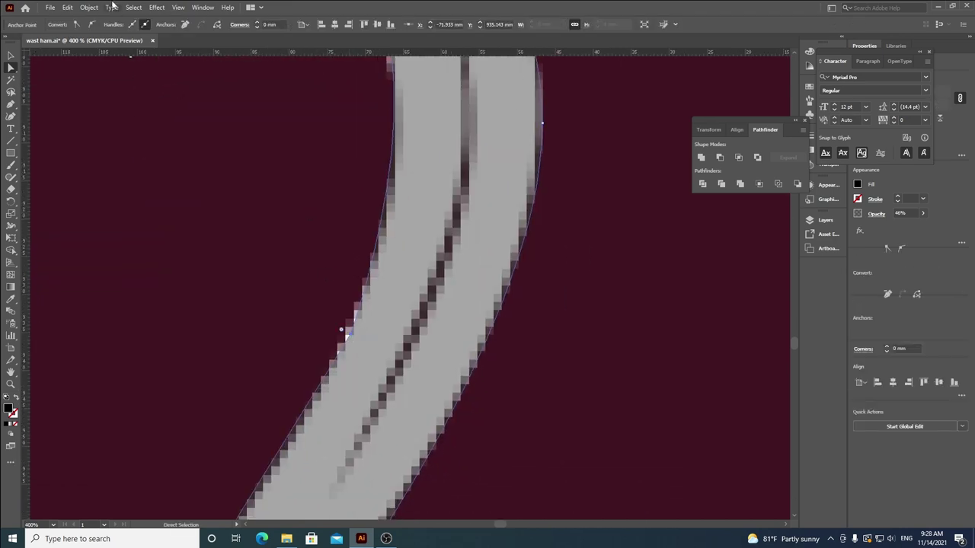
{"action": "left_click_drag", "start_coordinate": [344, 331], "coordinate": [364, 257]}
{"action": "mouse_move", "coordinate": [351, 337]}
{"action": "left_mouse_down"}
{"action": "mouse_move", "coordinate": [366, 344]}
{"action": "mouse_move", "coordinate": [345, 339]}
{"action": "left_mouse_up"}
Step: Lower the anchor under the two's arch slightly and adjust both handles to follow the artwork's inner curve
{"action": "scroll", "coordinate": [358, 305], "scroll_direction": "up", "scroll_amount": 5}
{"action": "left_click", "coordinate": [297, 195]}
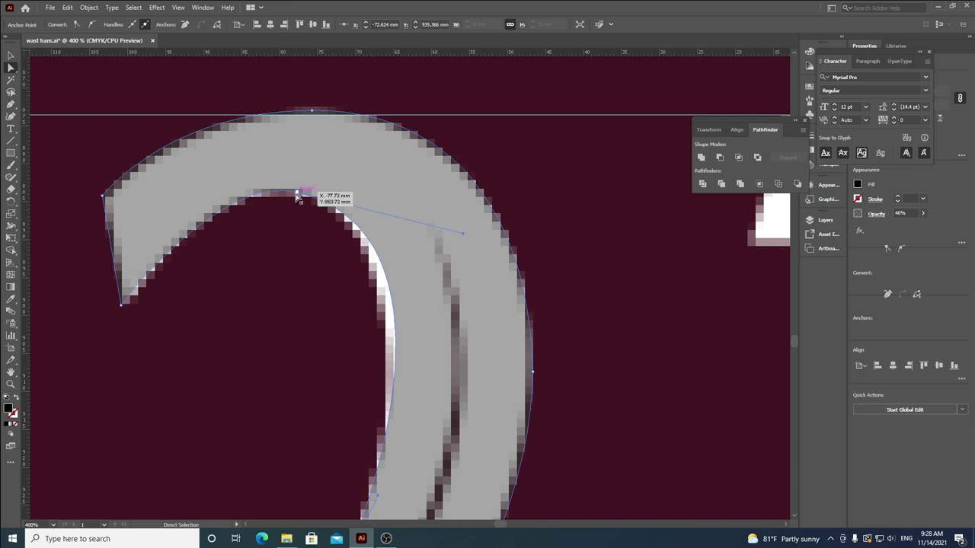
{"action": "left_click_drag", "start_coordinate": [297, 197], "coordinate": [296, 200]}
{"action": "mouse_move", "coordinate": [465, 238]}
{"action": "left_mouse_down"}
{"action": "mouse_move", "coordinate": [452, 232]}
{"action": "mouse_move", "coordinate": [460, 237]}
{"action": "left_mouse_up"}
{"action": "key", "text": "ctrl+z"}
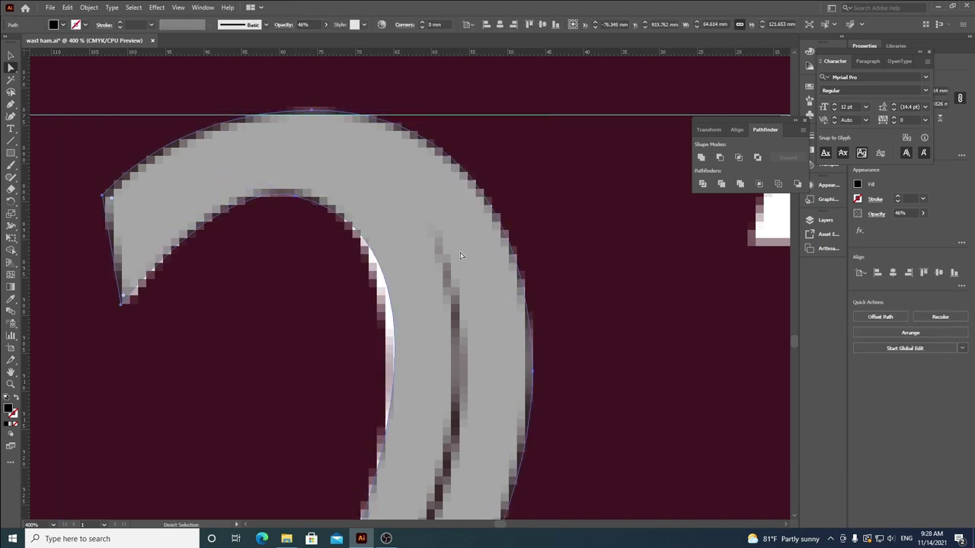
{"action": "left_click", "coordinate": [297, 197]}
{"action": "left_click_drag", "start_coordinate": [219, 179], "coordinate": [201, 188]}
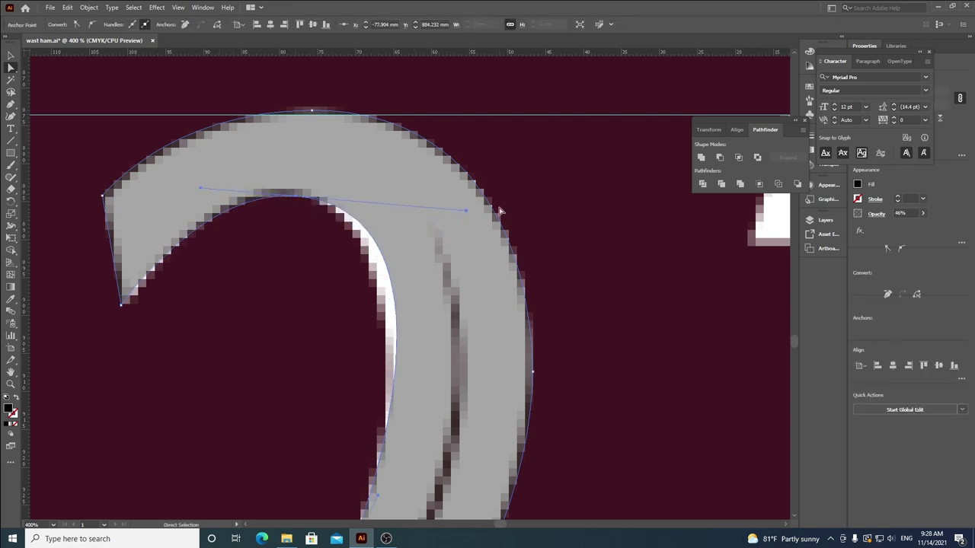
{"action": "left_click_drag", "start_coordinate": [467, 213], "coordinate": [436, 216]}
{"action": "left_click", "coordinate": [333, 356]}
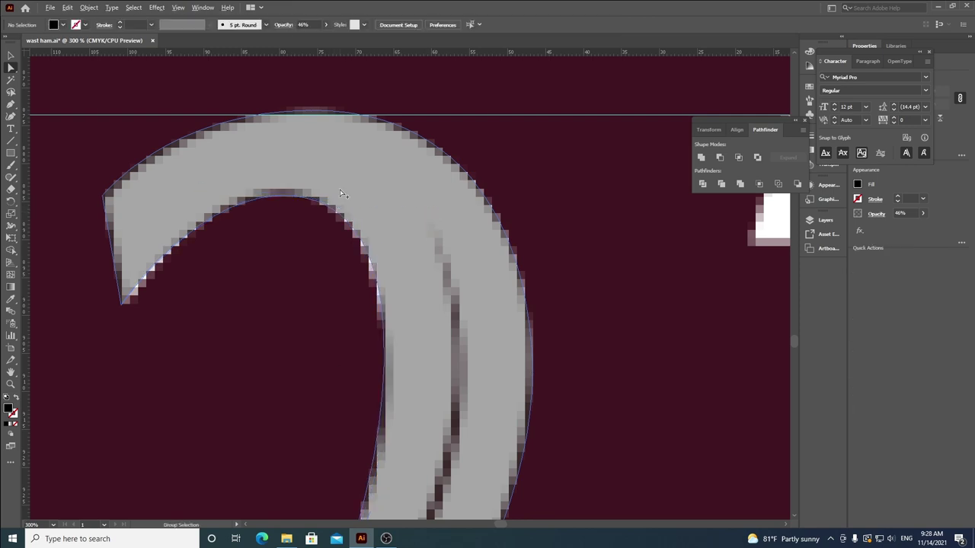
Step: Adjust the lower corner of the two's hook, then level and lengthen the arch's inner anchor handle toward it
{"action": "scroll", "coordinate": [351, 205], "scroll_direction": "down", "scroll_amount": 4}
{"action": "left_click", "coordinate": [303, 210]}
{"action": "scroll", "coordinate": [303, 221], "scroll_direction": "up", "scroll_amount": 5}
{"action": "left_click_drag", "start_coordinate": [251, 277], "coordinate": [255, 284]}
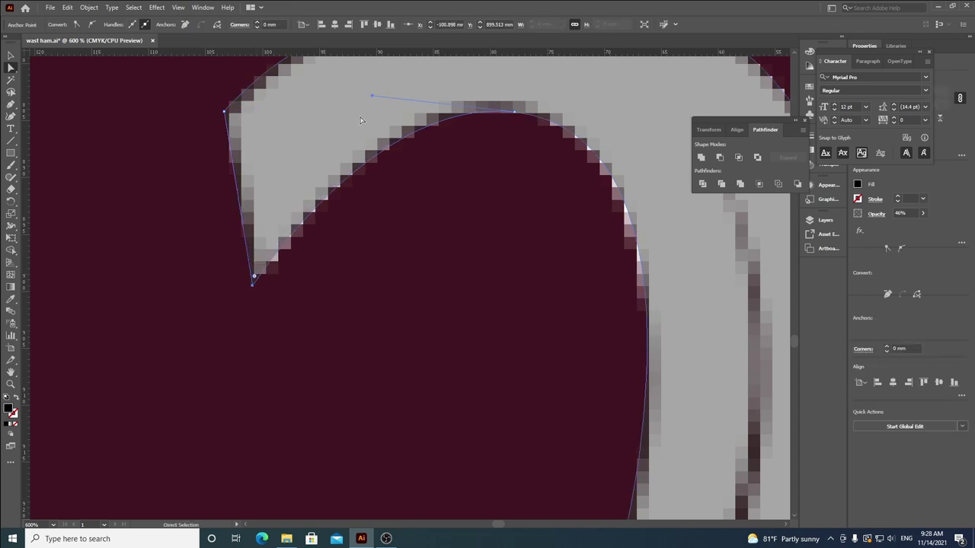
{"action": "left_click_drag", "start_coordinate": [373, 97], "coordinate": [339, 92]}
{"action": "left_click", "coordinate": [482, 114], "text": "alt"}
{"action": "scroll", "coordinate": [531, 168], "scroll_direction": "down", "scroll_amount": 3}
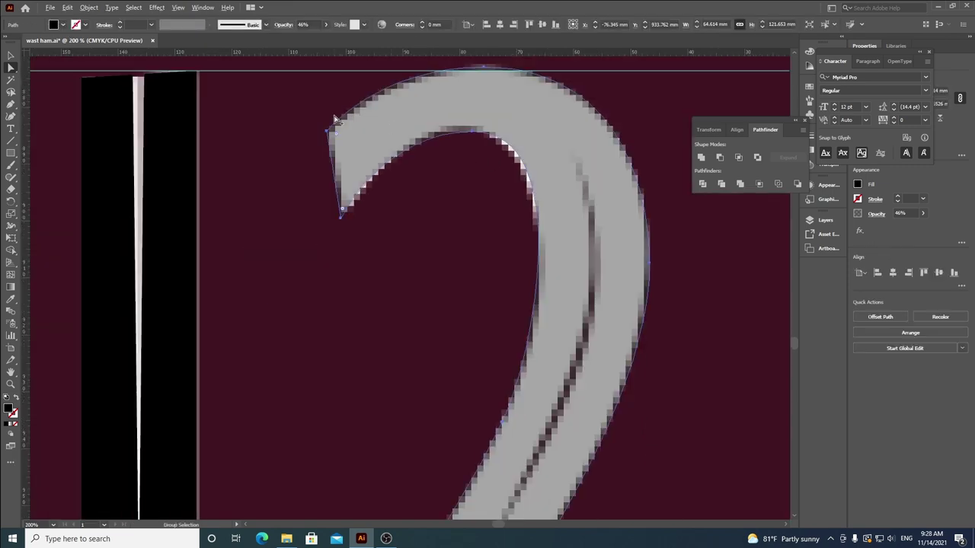
Step: Apply the solid black appearance of the one to the two with the Eyedropper
{"action": "scroll", "coordinate": [335, 120], "scroll_direction": "down", "scroll_amount": 1}
{"action": "left_click", "coordinate": [12, 56]}
{"action": "scroll", "coordinate": [347, 207], "scroll_direction": "down", "scroll_amount": 1}
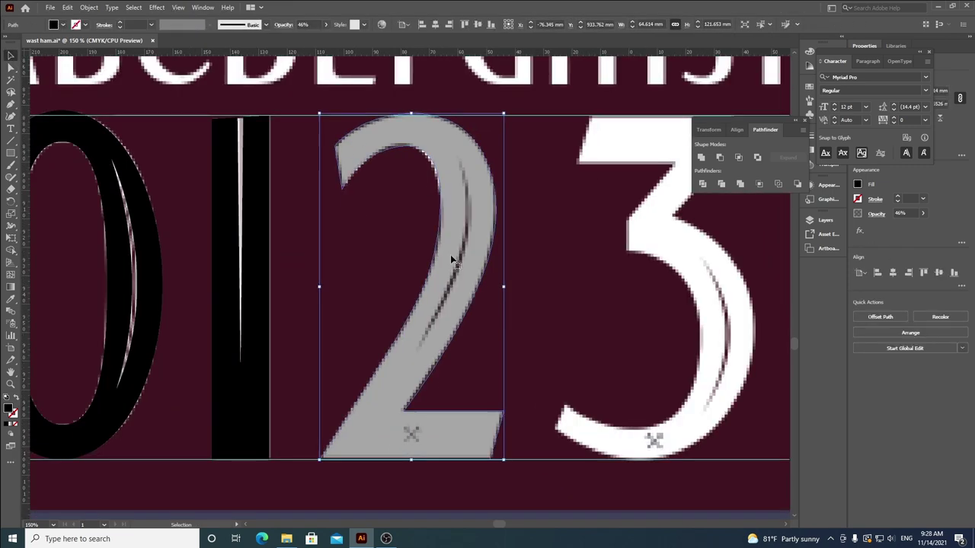
{"action": "left_click", "coordinate": [415, 436]}
{"action": "left_click", "coordinate": [11, 300]}
{"action": "left_click", "coordinate": [234, 395]}
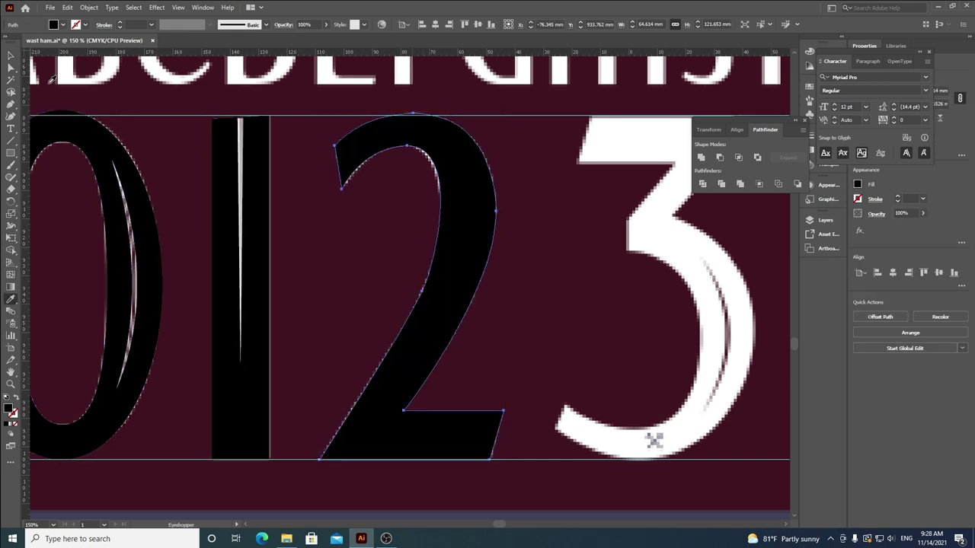
Step: Add an anchor point on the two's inner edge where the arch runs into the stem
{"action": "left_click", "coordinate": [12, 67]}
{"action": "left_click", "coordinate": [370, 213]}
{"action": "left_click", "coordinate": [642, 276]}
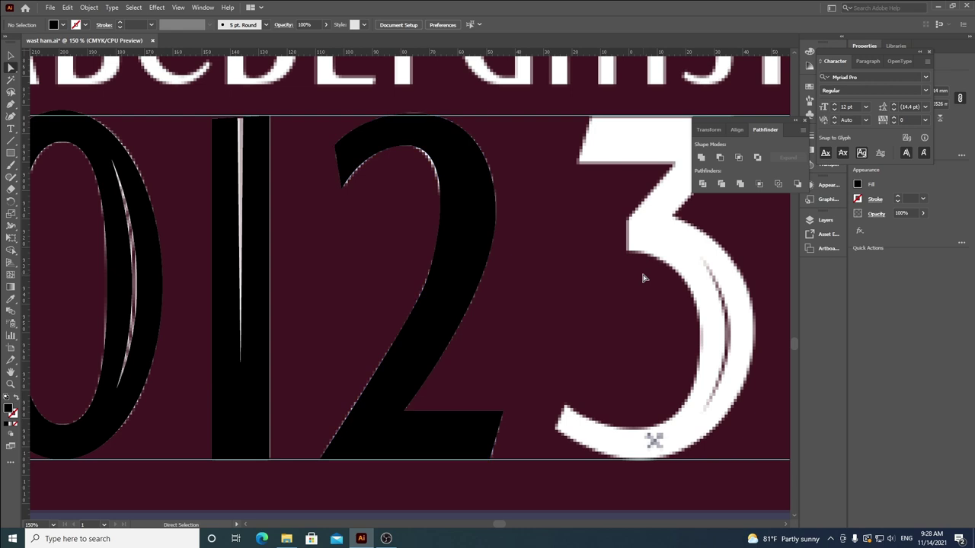
{"action": "scroll", "coordinate": [409, 106], "scroll_direction": "up", "scroll_amount": 2}
{"action": "scroll", "coordinate": [409, 106], "scroll_direction": "up", "scroll_amount": 1}
{"action": "left_click", "coordinate": [470, 204]}
{"action": "left_click", "coordinate": [397, 208]}
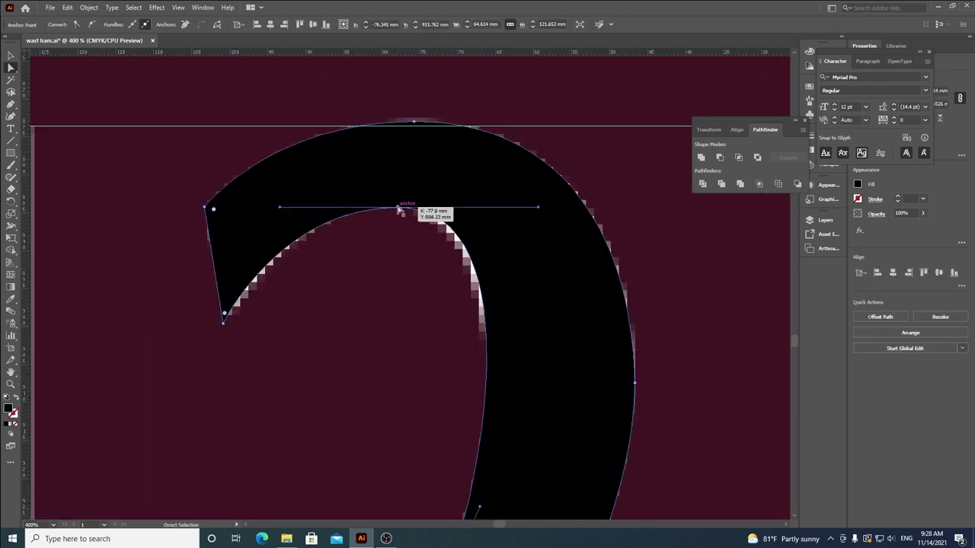
{"action": "key", "text": "p"}
{"action": "left_click", "coordinate": [486, 330]}
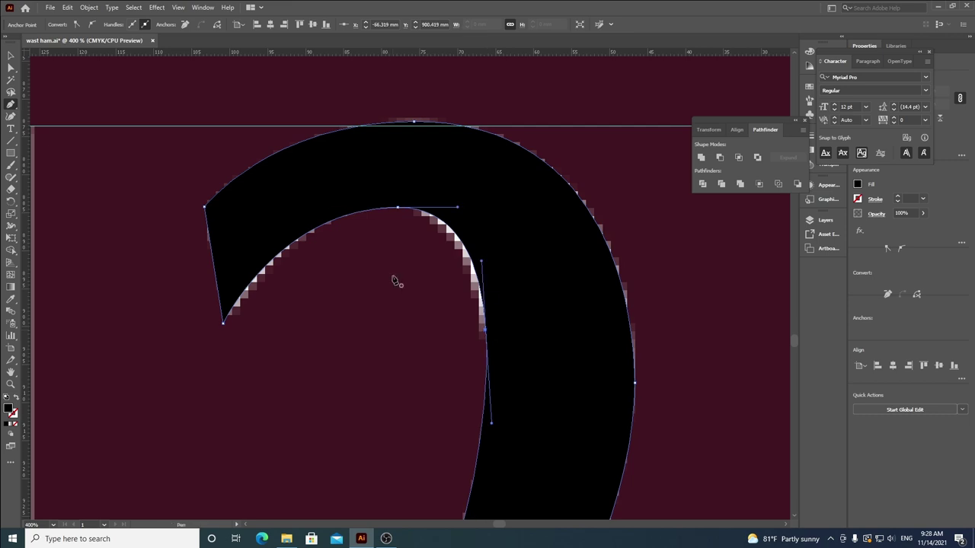
Step: Shift the arch's underside anchor slightly up toward the hook and lower the two's opacity to 54%
{"action": "key", "text": "a"}
{"action": "left_click_drag", "start_coordinate": [399, 208], "coordinate": [377, 202]}
{"action": "left_click", "coordinate": [10, 55]}
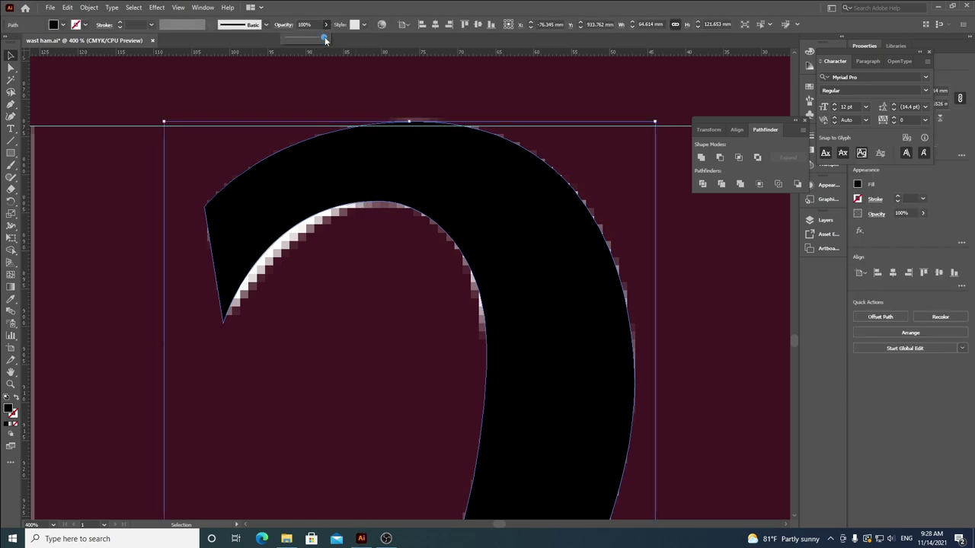
{"action": "left_click_drag", "start_coordinate": [307, 38], "coordinate": [307, 39]}
{"action": "scroll", "coordinate": [405, 216], "scroll_direction": "up", "scroll_amount": 1}
Step: Shorten the hook-side handle of the arch's underside anchor so the curve matches the artwork's edge
{"action": "left_click", "coordinate": [402, 178]}
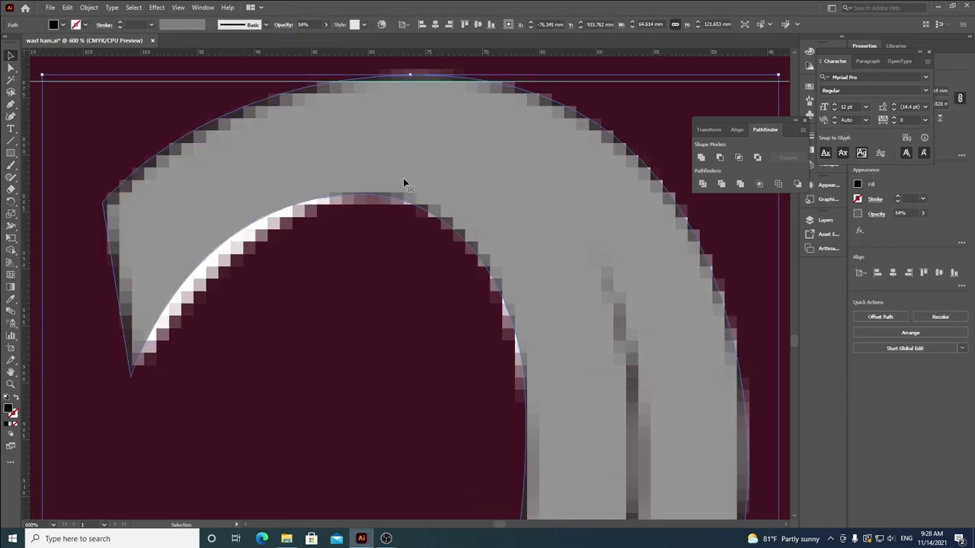
{"action": "left_click", "coordinate": [379, 308]}
{"action": "key", "text": "a"}
{"action": "left_click", "coordinate": [365, 196]}
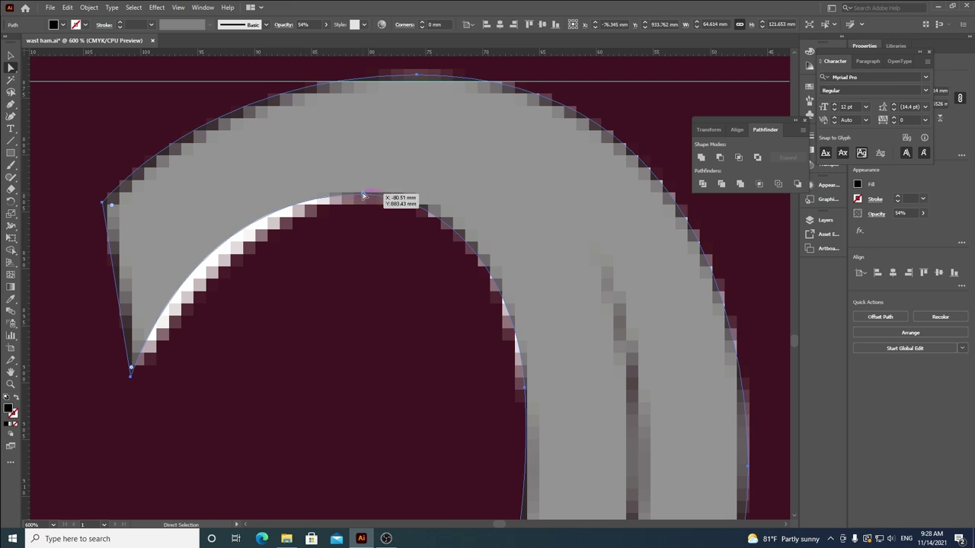
{"action": "left_click", "coordinate": [365, 196]}
{"action": "left_click_drag", "start_coordinate": [188, 199], "coordinate": [246, 200]}
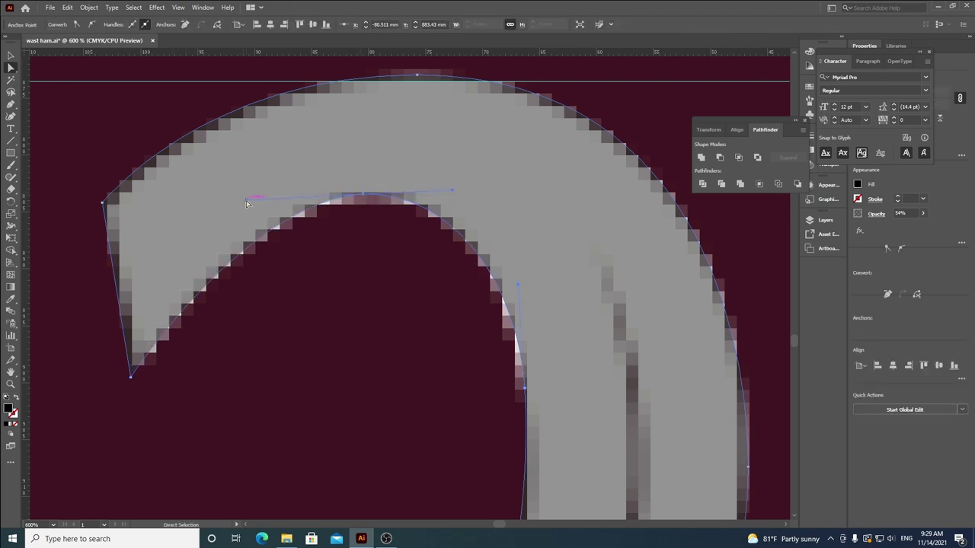
Step: Nudge the anchor at the top of the two's inner stem edge slightly onto the artwork's edge
{"action": "left_click_drag", "start_coordinate": [536, 392], "coordinate": [489, 202]}
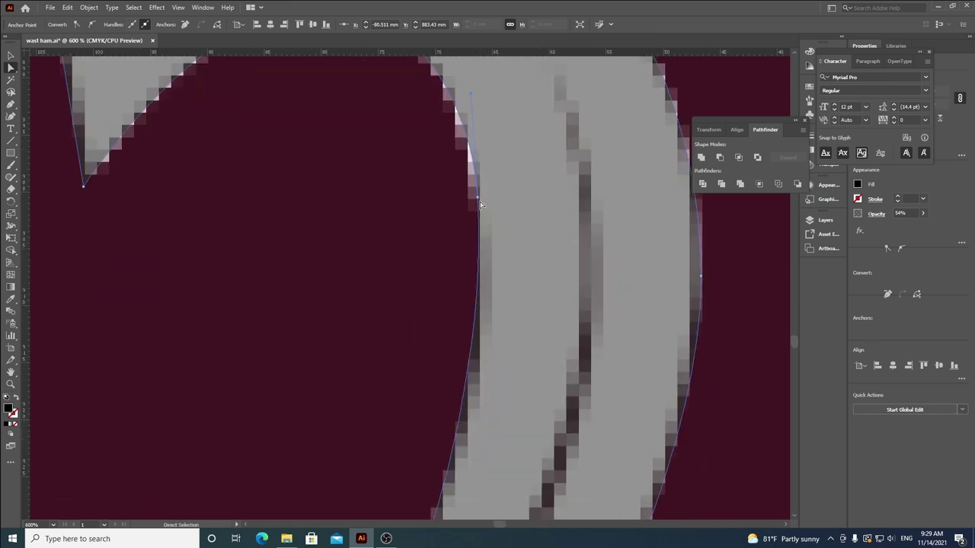
{"action": "left_click", "coordinate": [478, 200]}
{"action": "left_click_drag", "start_coordinate": [364, 166], "coordinate": [364, 281]}
{"action": "key", "text": "ctrl+minus"}
{"action": "key", "text": "ctrl+minus"}
{"action": "key", "text": "ctrl+minus"}
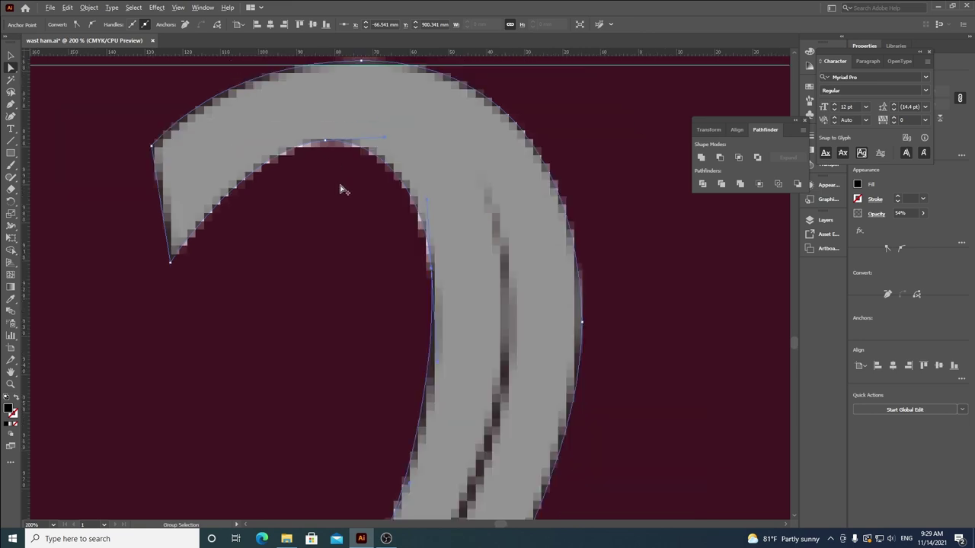
Step: Set the two's opacity back to 100% and deselect it
{"action": "key", "text": "v"}
{"action": "left_click", "coordinate": [408, 220]}
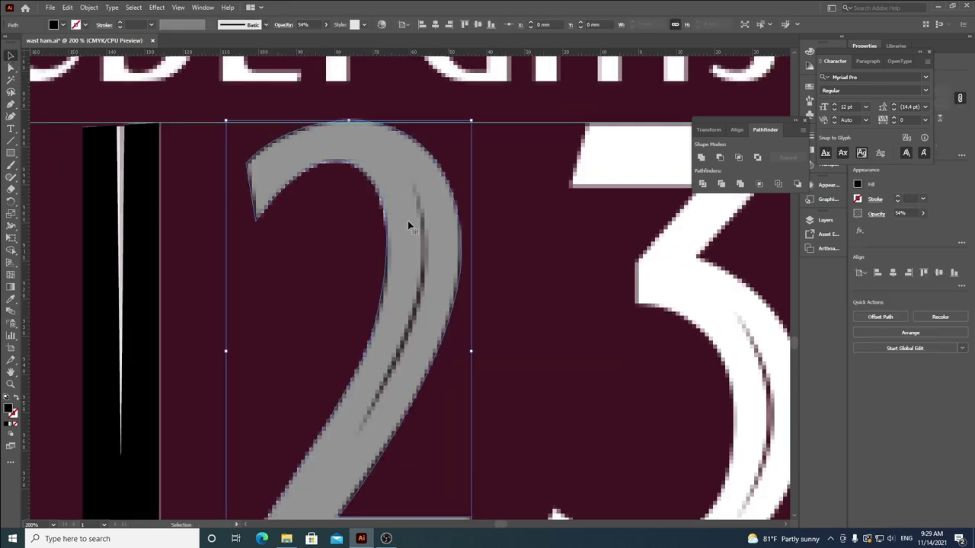
{"action": "left_click", "coordinate": [326, 25]}
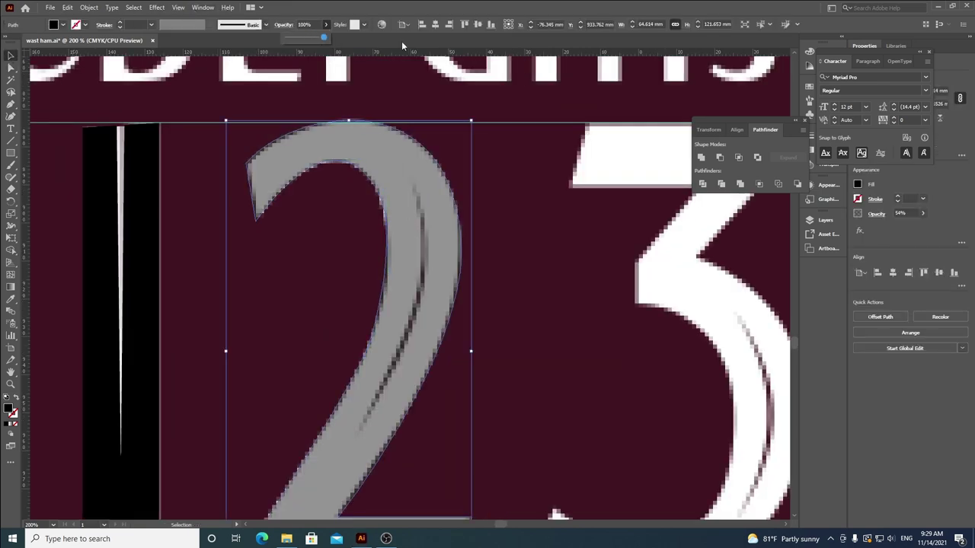
{"action": "left_click", "coordinate": [536, 215]}
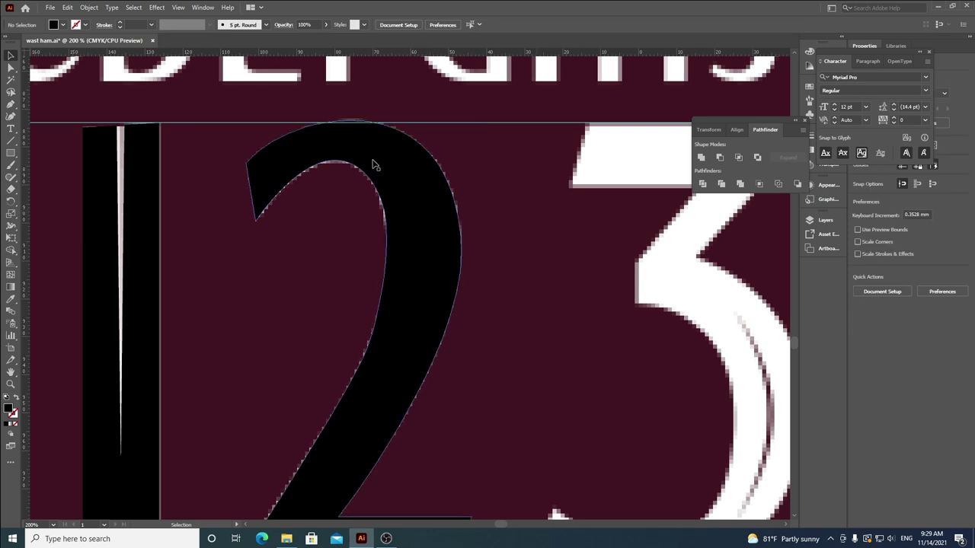
Step: Nudge the two's arch underside anchor slightly lower to fit the inner curve
{"action": "left_click", "coordinate": [338, 152]}
{"action": "scroll", "coordinate": [338, 152], "scroll_direction": "up", "scroll_amount": 4}
{"action": "key", "text": "a"}
{"action": "left_click", "coordinate": [326, 188]}
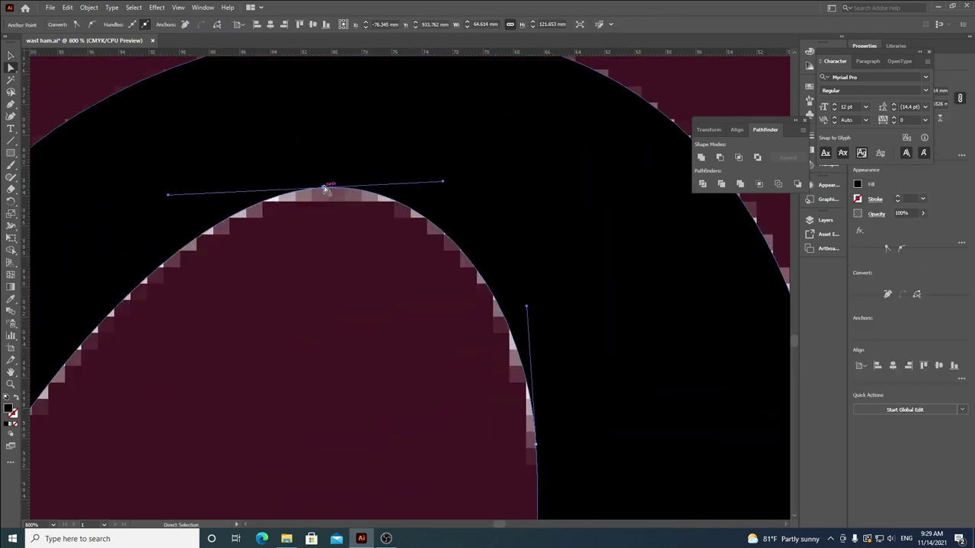
{"action": "scroll", "coordinate": [329, 216], "scroll_direction": "down", "scroll_amount": 2}
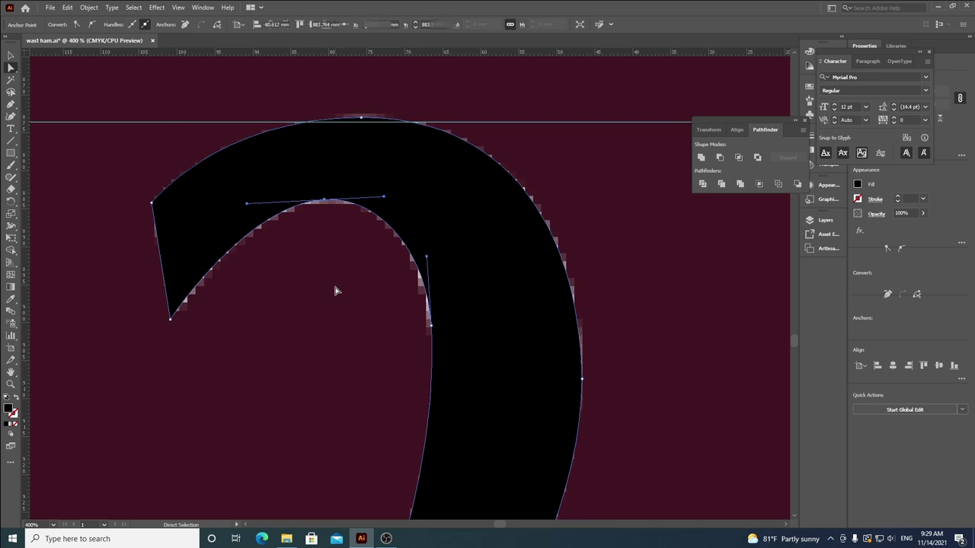
{"action": "left_click", "coordinate": [334, 289]}
Step: Raise the top anchor of the two's outer arch slightly above the guide
{"action": "left_click", "coordinate": [269, 176]}
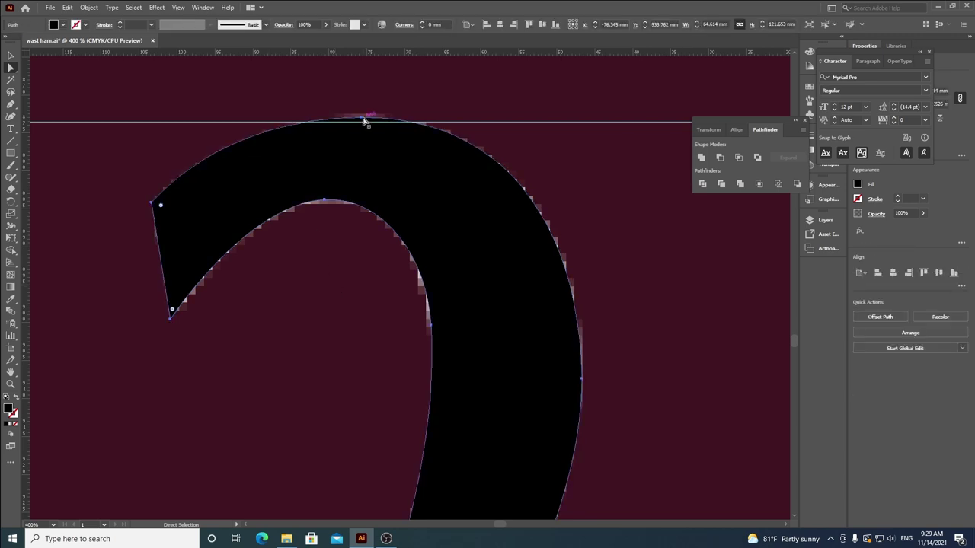
{"action": "left_click", "coordinate": [362, 117]}
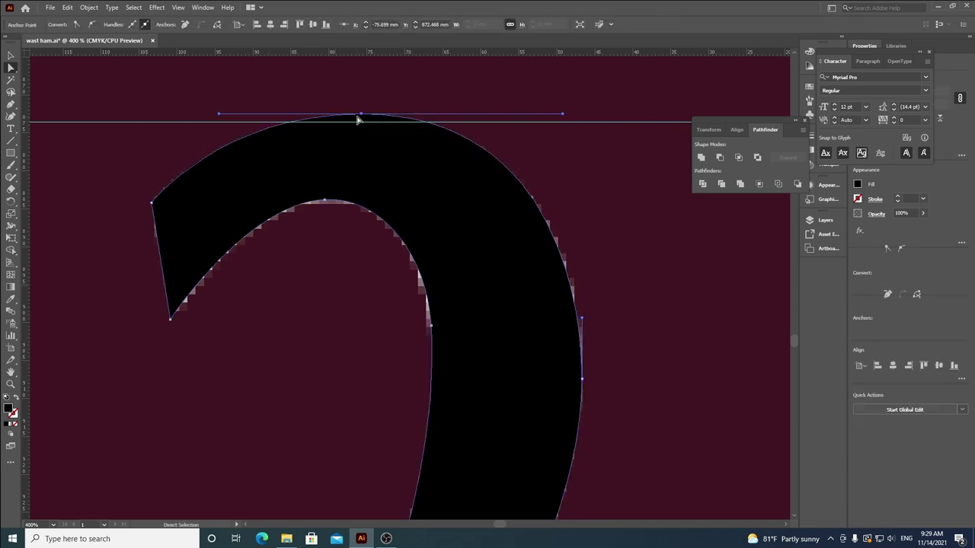
{"action": "left_click", "coordinate": [147, 212]}
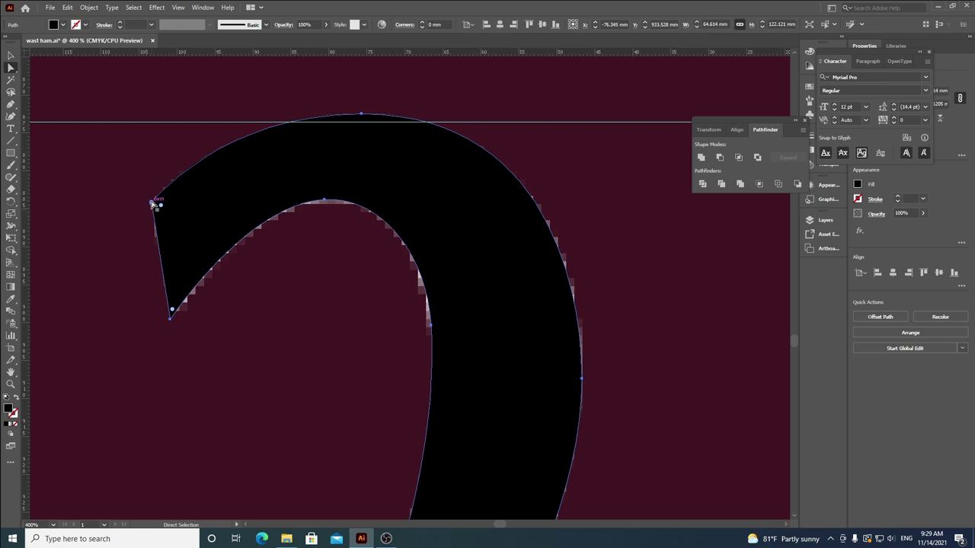
{"action": "scroll", "coordinate": [338, 254], "scroll_direction": "down", "scroll_amount": 4}
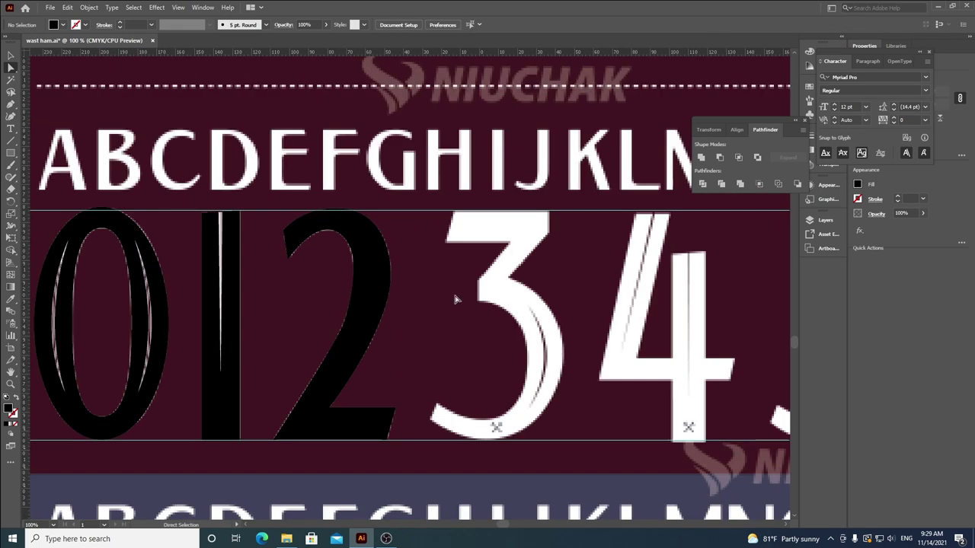
{"action": "key", "text": "v"}
{"action": "key", "text": "a"}
Step: Adjust the lower handle of the two's upper inner stem anchor to smooth the edge down to the next anchor
{"action": "scroll", "coordinate": [358, 251], "scroll_direction": "up", "scroll_amount": 4}
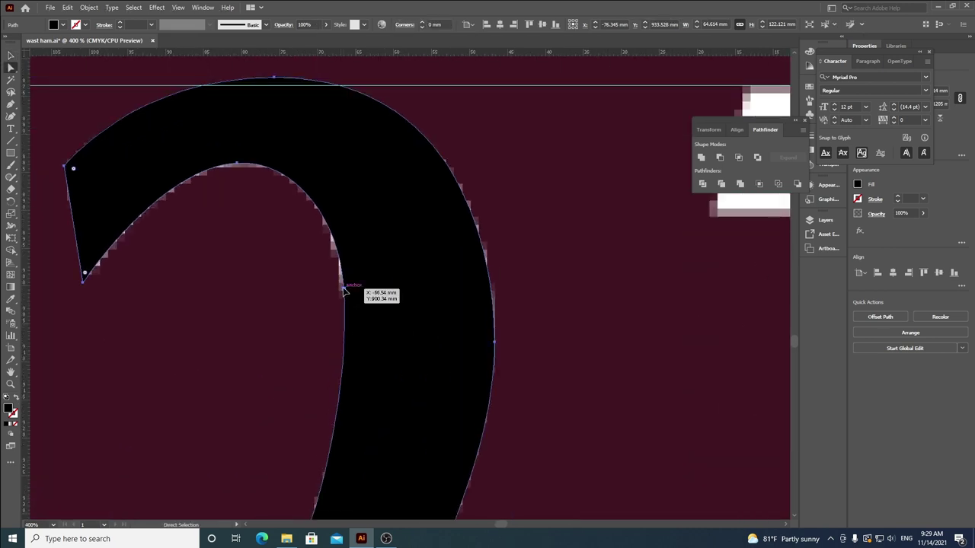
{"action": "left_click", "coordinate": [343, 290]}
{"action": "left_click_drag", "start_coordinate": [343, 290], "coordinate": [333, 204]}
{"action": "left_click_drag", "start_coordinate": [338, 259], "coordinate": [342, 278]}
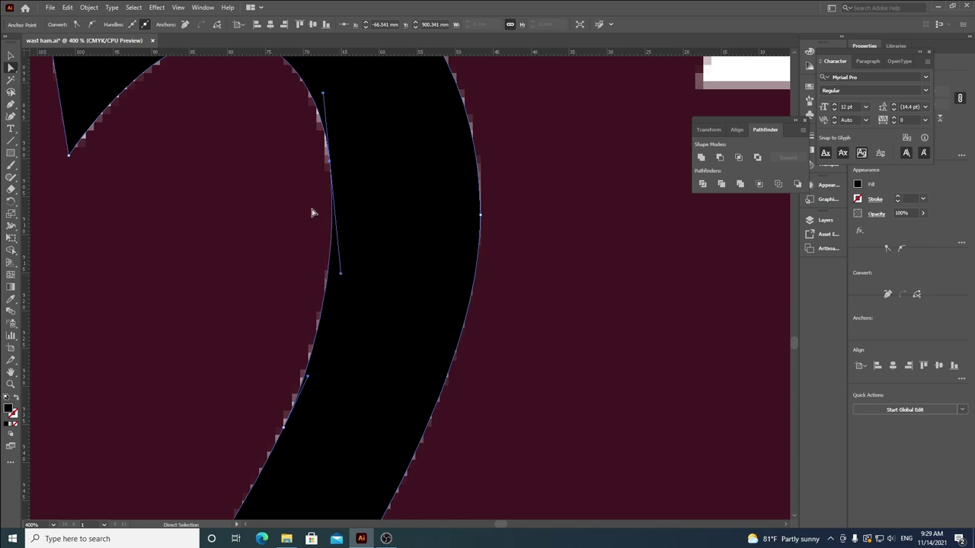
{"action": "scroll", "coordinate": [435, 254], "scroll_direction": "down", "scroll_amount": 4}
{"action": "left_click", "coordinate": [441, 287]}
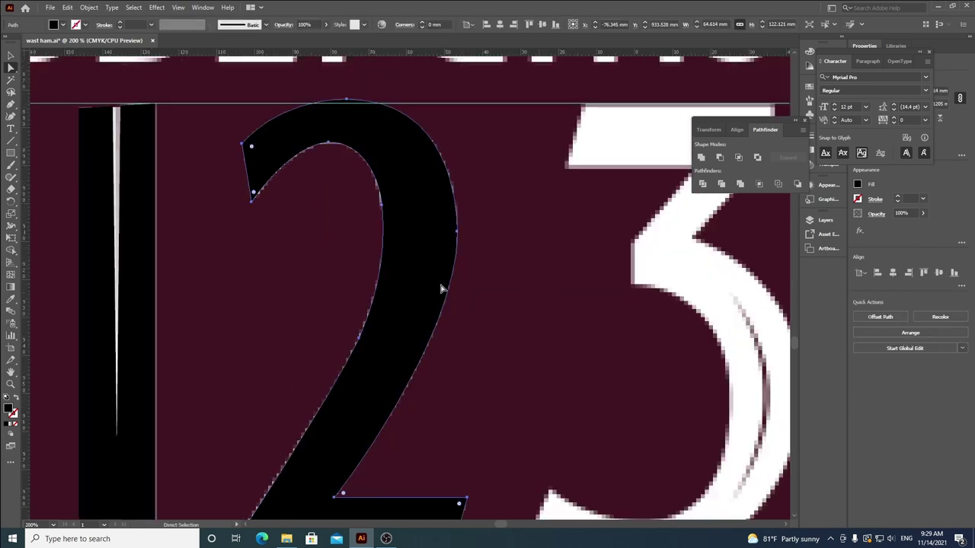
{"action": "left_click", "coordinate": [537, 275]}
{"action": "scroll", "coordinate": [541, 266], "scroll_direction": "down", "scroll_amount": 1}
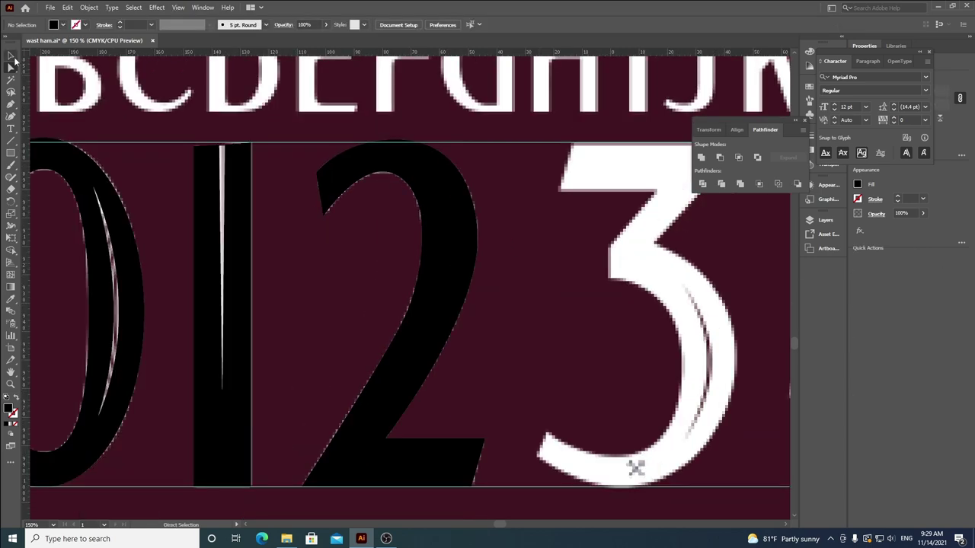
{"action": "left_click", "coordinate": [9, 55]}
{"action": "left_click_drag", "start_coordinate": [438, 252], "coordinate": [320, 244]}
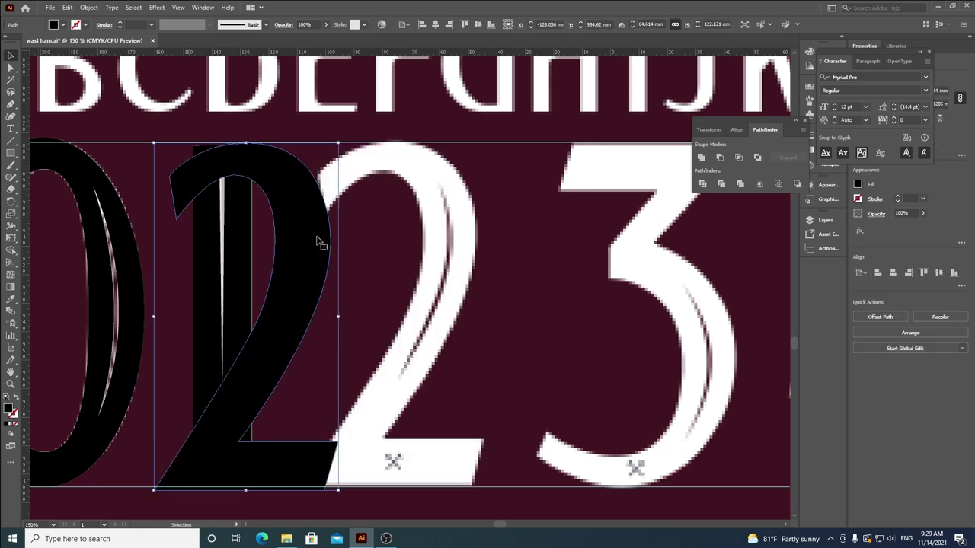
{"action": "scroll", "coordinate": [543, 234], "scroll_direction": "down", "scroll_amount": 2}
{"action": "key", "text": "ctrl+z"}
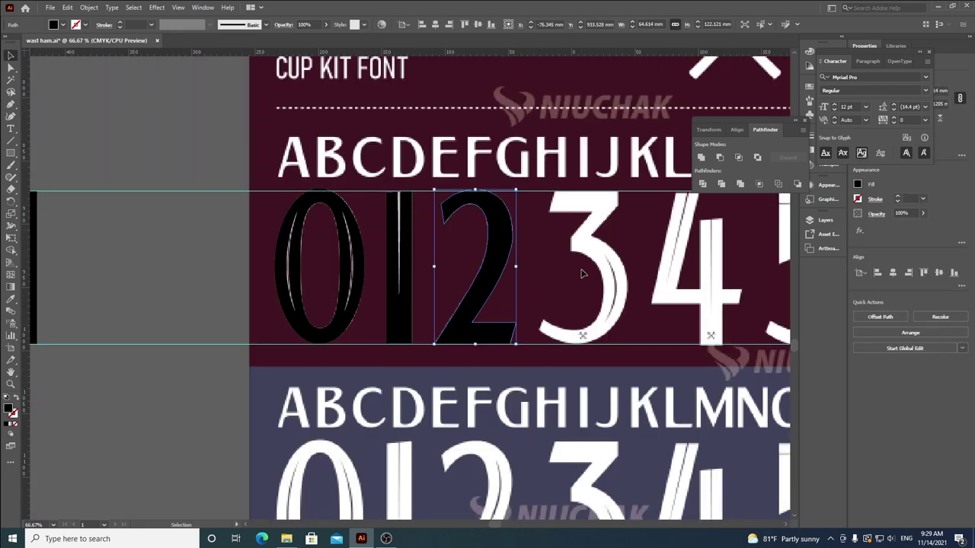
Step: Place a duplicate of the two outside the artwork, beside the copied one and level with the guides
{"action": "left_click", "coordinate": [571, 268]}
{"action": "left_click_drag", "start_coordinate": [503, 265], "coordinate": [130, 265]}
{"action": "left_click", "coordinate": [576, 299]}
Step: Lower the opacity of the original two over the artwork to 37% to reveal its inline stripe
{"action": "left_click", "coordinate": [514, 266]}
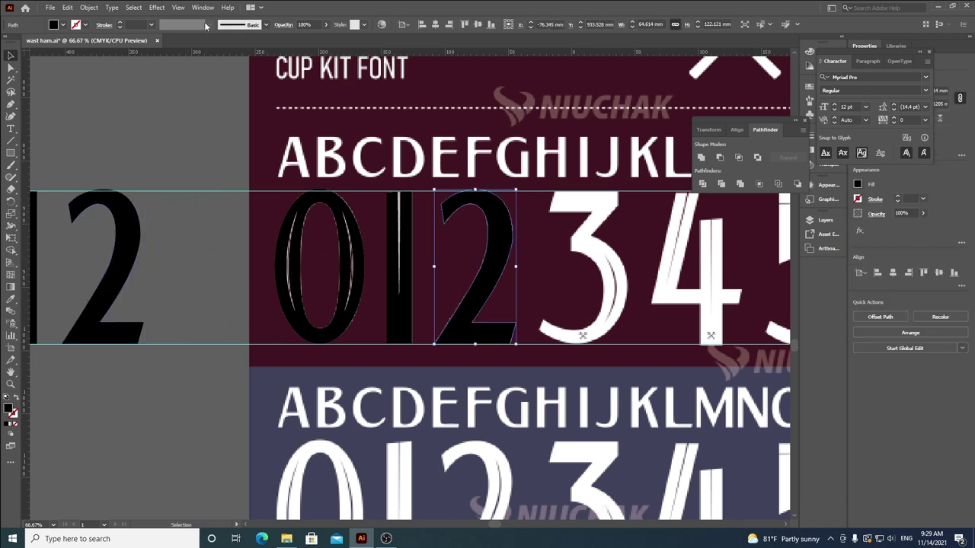
{"action": "left_click", "coordinate": [326, 25]}
{"action": "left_click_drag", "start_coordinate": [303, 41], "coordinate": [300, 40]}
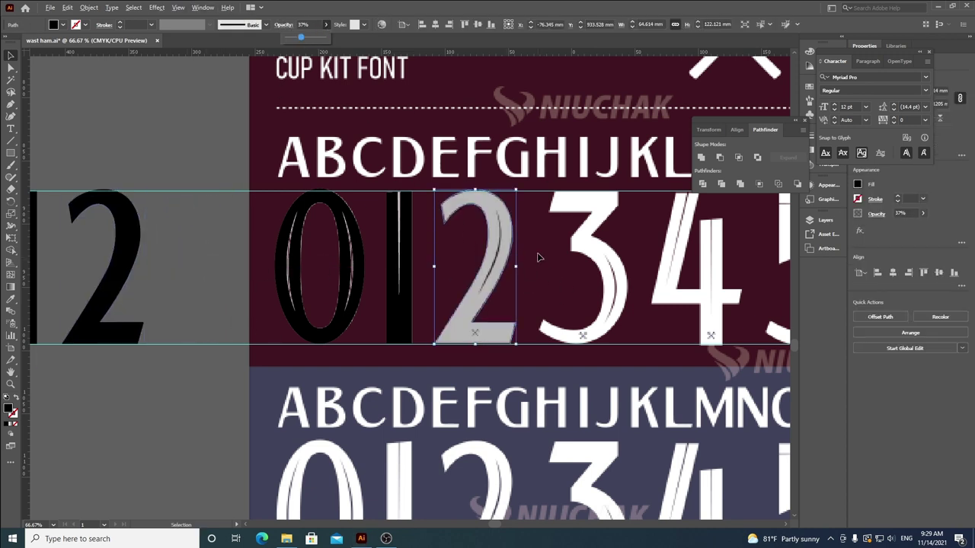
{"action": "scroll", "coordinate": [540, 256], "scroll_direction": "up", "scroll_amount": 3}
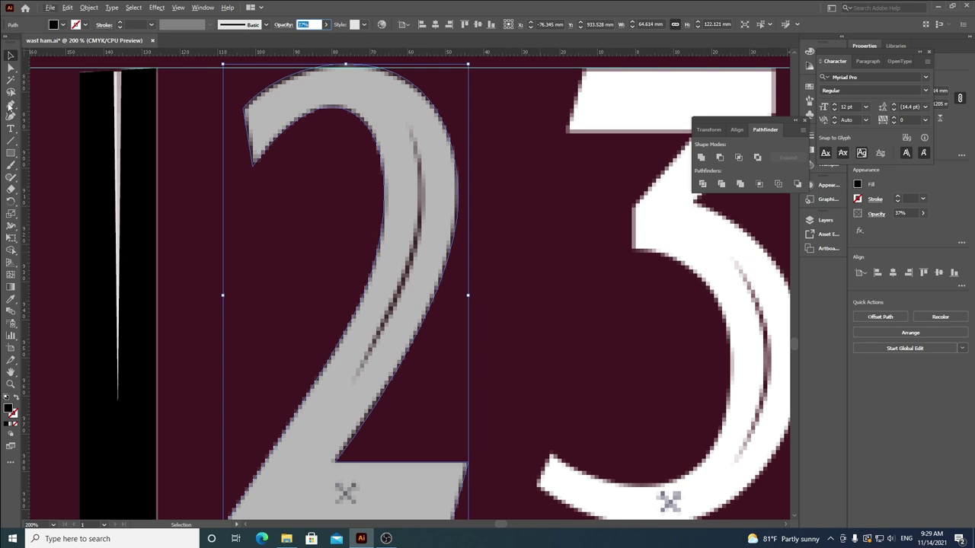
Step: Draw a closed straight-sided sliver with four anchors along the two's inline stripe using the Pen tool
{"action": "key", "text": "ctrl+shift+a"}
{"action": "scroll", "coordinate": [444, 139], "scroll_direction": "up", "scroll_amount": 1}
{"action": "left_click", "coordinate": [381, 104]}
{"action": "left_click", "coordinate": [411, 274]}
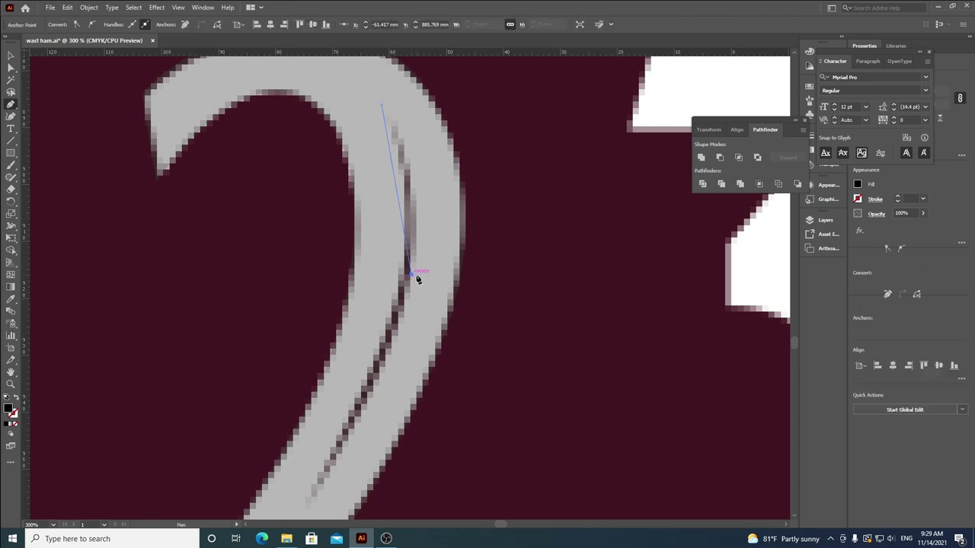
{"action": "left_click", "coordinate": [312, 496]}
{"action": "left_click", "coordinate": [390, 261]}
{"action": "left_click", "coordinate": [383, 103]}
Step: Convert the sliver's outer middle anchor to smooth and adjust both handles to follow the stripe's outer curve
{"action": "key", "text": "a"}
{"action": "left_click", "coordinate": [411, 274]}
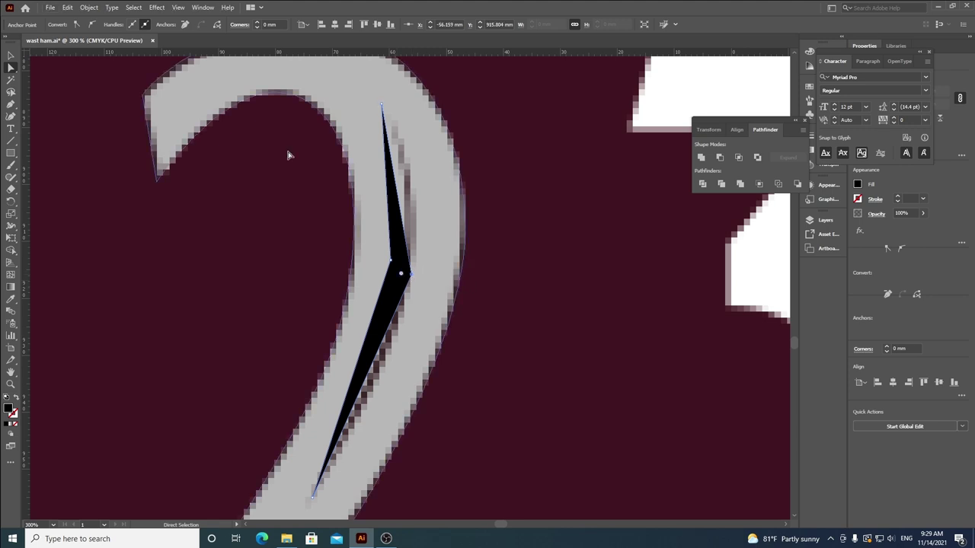
{"action": "left_click", "coordinate": [91, 25]}
{"action": "left_click_drag", "start_coordinate": [417, 235], "coordinate": [429, 164]}
{"action": "left_click_drag", "start_coordinate": [403, 337], "coordinate": [403, 368]}
Step: Move the sliver's inner middle anchor closer to the outer edge, convert it to smooth, and lengthen its handles to narrow the stripe
{"action": "mouse_move", "coordinate": [390, 259]}
{"action": "left_mouse_down"}
{"action": "mouse_move", "coordinate": [407, 272]}
{"action": "mouse_move", "coordinate": [399, 270]}
{"action": "left_mouse_up"}
{"action": "left_click", "coordinate": [92, 25]}
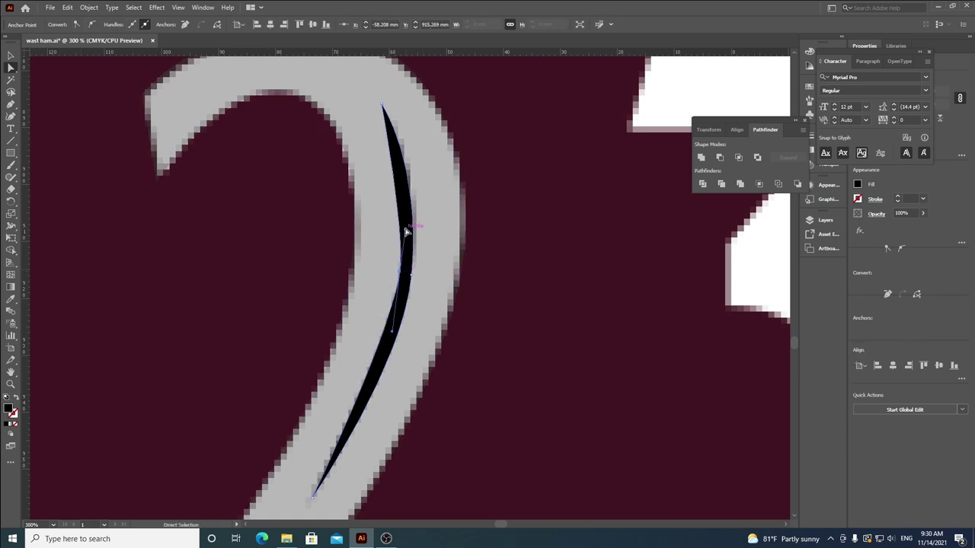
{"action": "left_click_drag", "start_coordinate": [399, 187], "coordinate": [412, 178]}
{"action": "left_click_drag", "start_coordinate": [391, 332], "coordinate": [393, 358]}
Step: Extend the sliver's lower tip to the stripe's end and refine its middle anchors and handles
{"action": "left_click_drag", "start_coordinate": [314, 495], "coordinate": [304, 508]}
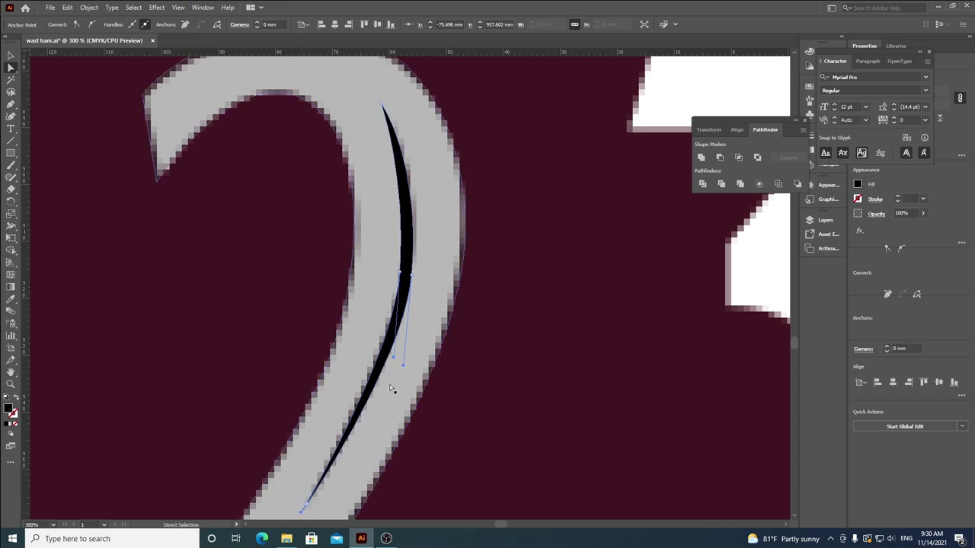
{"action": "left_click_drag", "start_coordinate": [407, 282], "coordinate": [414, 280]}
{"action": "left_click_drag", "start_coordinate": [427, 172], "coordinate": [423, 179]}
{"action": "mouse_move", "coordinate": [413, 279]}
{"action": "left_mouse_down"}
{"action": "mouse_move", "coordinate": [395, 280]}
{"action": "mouse_move", "coordinate": [412, 279]}
{"action": "left_mouse_up"}
{"action": "left_click_drag", "start_coordinate": [407, 192], "coordinate": [411, 184]}
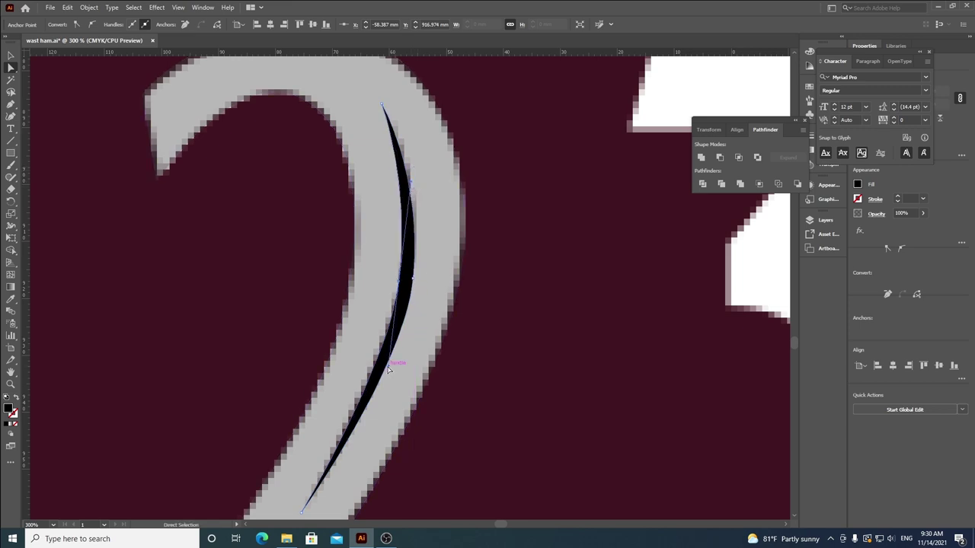
{"action": "left_click_drag", "start_coordinate": [388, 367], "coordinate": [391, 348]}
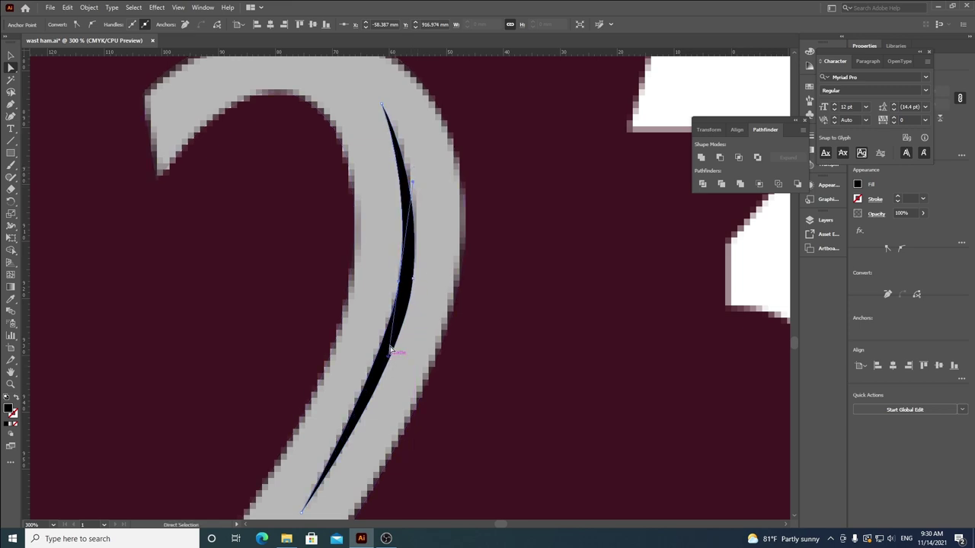
Step: Nudge the sliver's inner middle anchor slightly down and outward
{"action": "scroll", "coordinate": [407, 288], "scroll_direction": "up", "scroll_amount": 2}
{"action": "left_click_drag", "start_coordinate": [408, 278], "coordinate": [409, 282]}
{"action": "scroll", "coordinate": [408, 280], "scroll_direction": "down", "scroll_amount": 2}
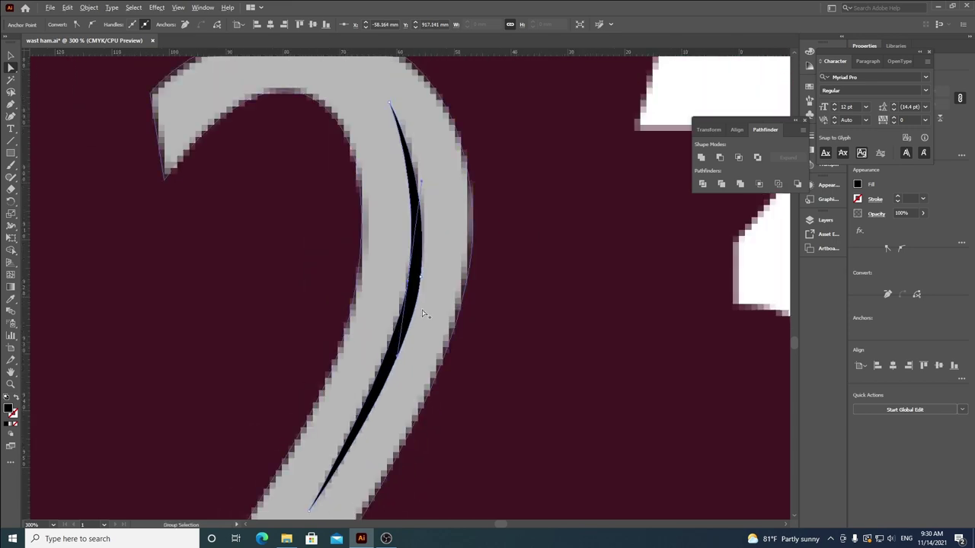
{"action": "left_click", "coordinate": [528, 378]}
Step: Lower the sliver's outer middle anchor along the stripe and adjust both handles to smooth the outer curve
{"action": "left_click", "coordinate": [410, 324]}
{"action": "scroll", "coordinate": [411, 328], "scroll_direction": "up", "scroll_amount": 1}
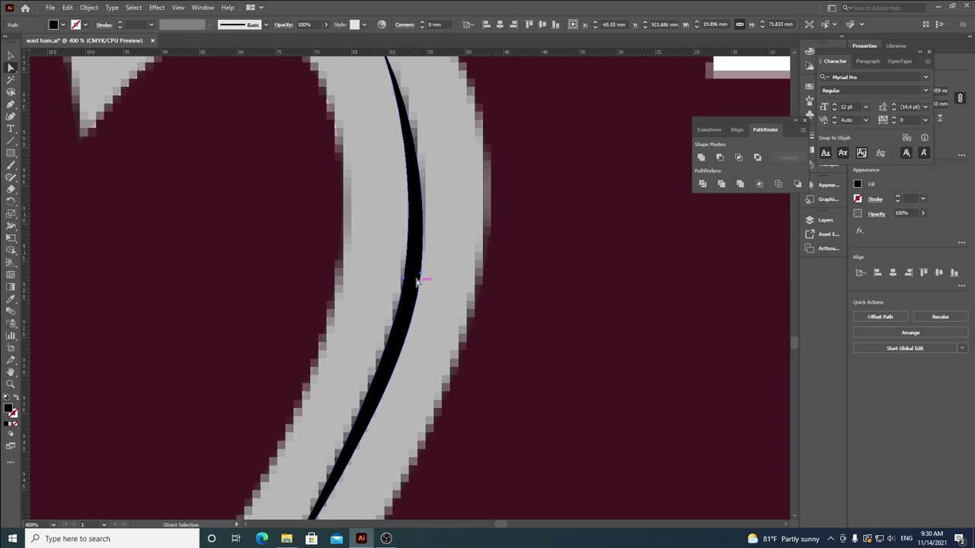
{"action": "left_click_drag", "start_coordinate": [418, 280], "coordinate": [418, 290]}
{"action": "left_click_drag", "start_coordinate": [433, 153], "coordinate": [442, 126]}
{"action": "left_click_drag", "start_coordinate": [402, 409], "coordinate": [404, 396]}
{"action": "scroll", "coordinate": [390, 318], "scroll_direction": "down", "scroll_amount": 2}
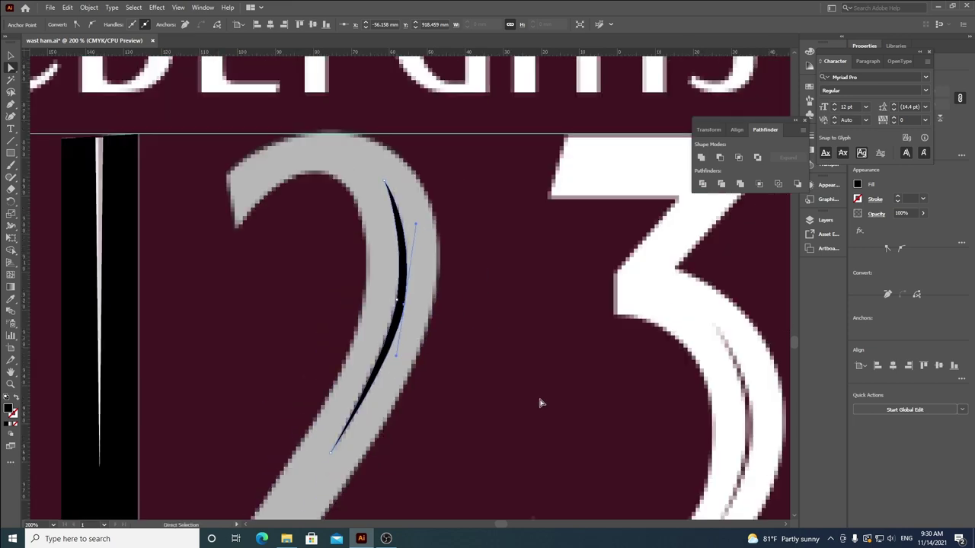
{"action": "left_click", "coordinate": [542, 404]}
Step: Lower the sliver's inner middle anchor slightly and lengthen both handles to smooth the inner curve
{"action": "scroll", "coordinate": [403, 326], "scroll_direction": "up", "scroll_amount": 2}
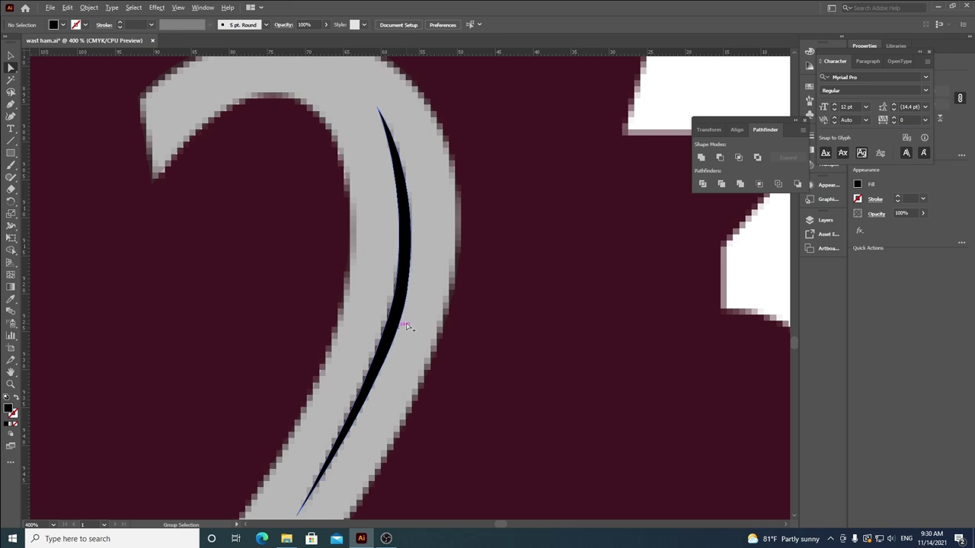
{"action": "left_click", "coordinate": [391, 312]}
{"action": "left_click", "coordinate": [395, 275]}
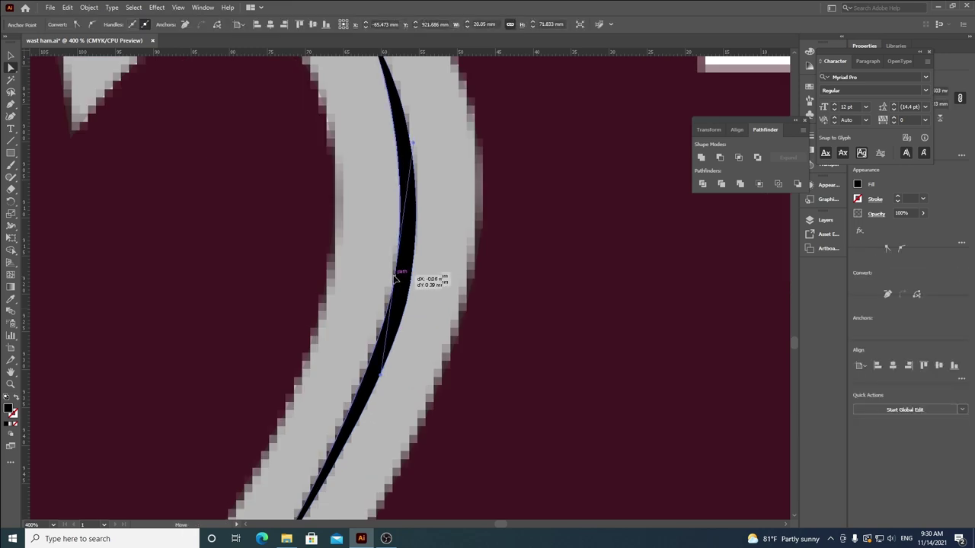
{"action": "left_click", "coordinate": [415, 151]}
{"action": "left_click_drag", "start_coordinate": [420, 145], "coordinate": [421, 133]}
{"action": "left_click_drag", "start_coordinate": [375, 376], "coordinate": [376, 389]}
{"action": "scroll", "coordinate": [370, 379], "scroll_direction": "down", "scroll_amount": 3}
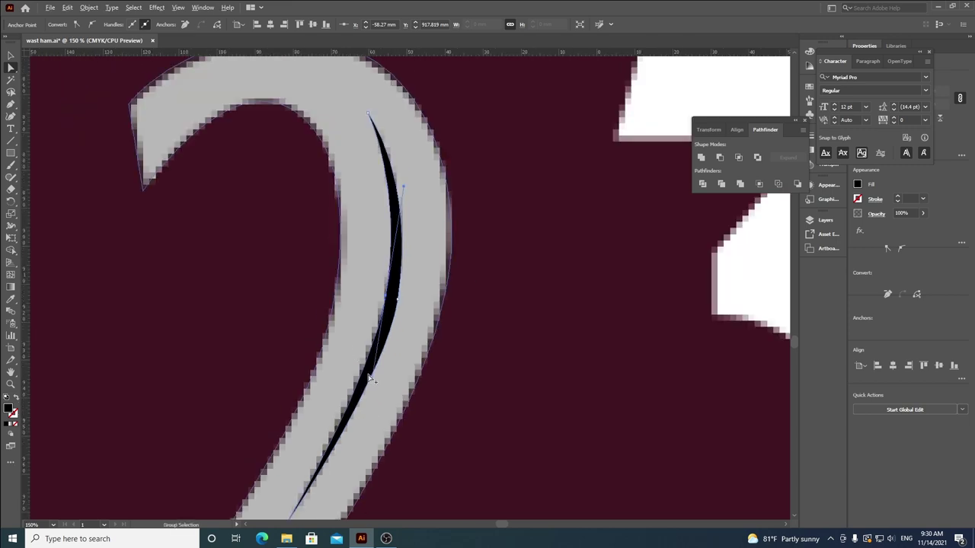
{"action": "left_click", "coordinate": [528, 402]}
Step: Cut the sliver out of the semi-transparent two so both form one compound path with an inline cutout
{"action": "key", "text": "v"}
{"action": "key", "text": "ctrl+minus"}
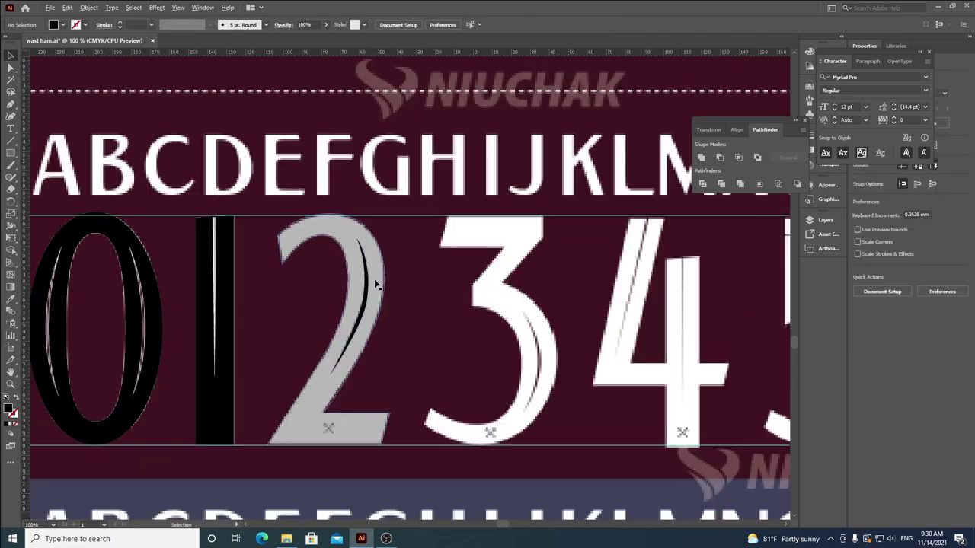
{"action": "left_click", "coordinate": [374, 279]}
{"action": "left_click", "coordinate": [876, 316]}
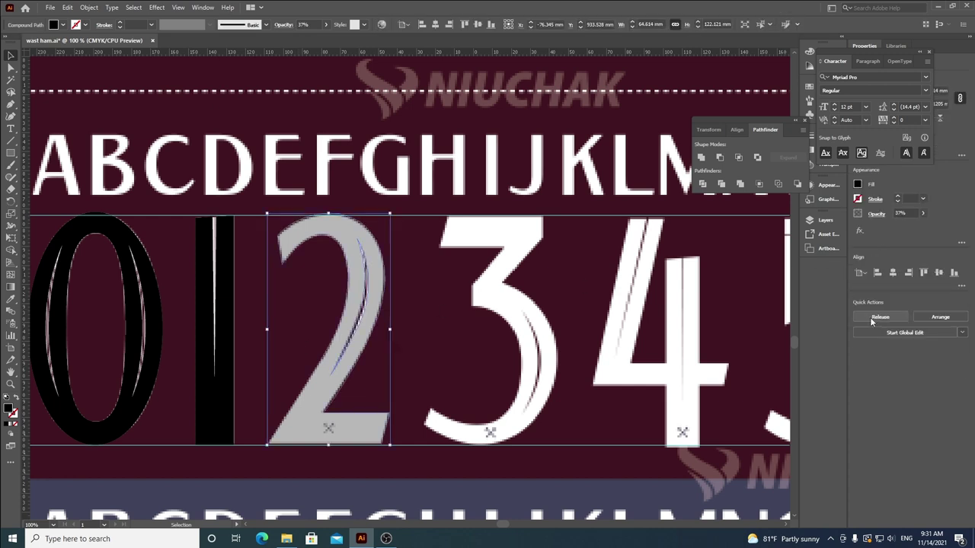
Step: Restore the two with its inline cutout to full opacity
{"action": "left_click", "coordinate": [325, 26]}
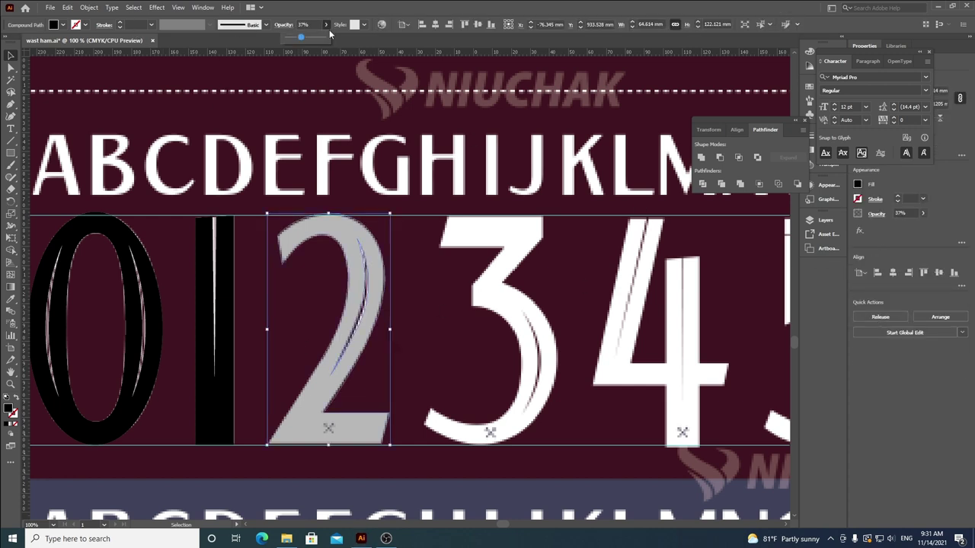
{"action": "left_click", "coordinate": [435, 355]}
{"action": "key", "text": "ctrl+minus"}
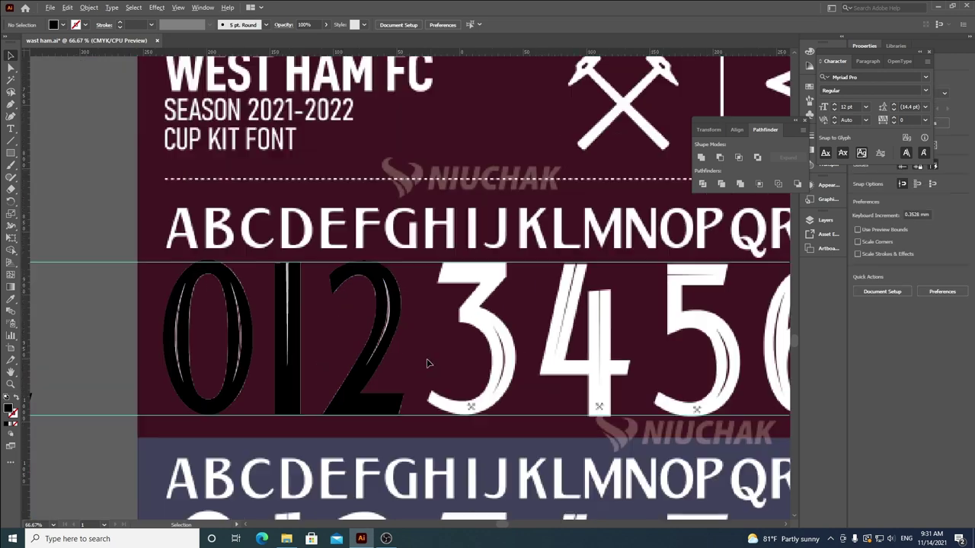
Step: Start the three's outline with the Pen tool, tracing its top bar along the upper guide and the diagonal down to the notch
{"action": "left_click_drag", "start_coordinate": [493, 380], "coordinate": [249, 345]}
{"action": "left_click_drag", "start_coordinate": [152, 341], "coordinate": [376, 340]}
{"action": "left_click_drag", "start_coordinate": [509, 386], "coordinate": [410, 358]}
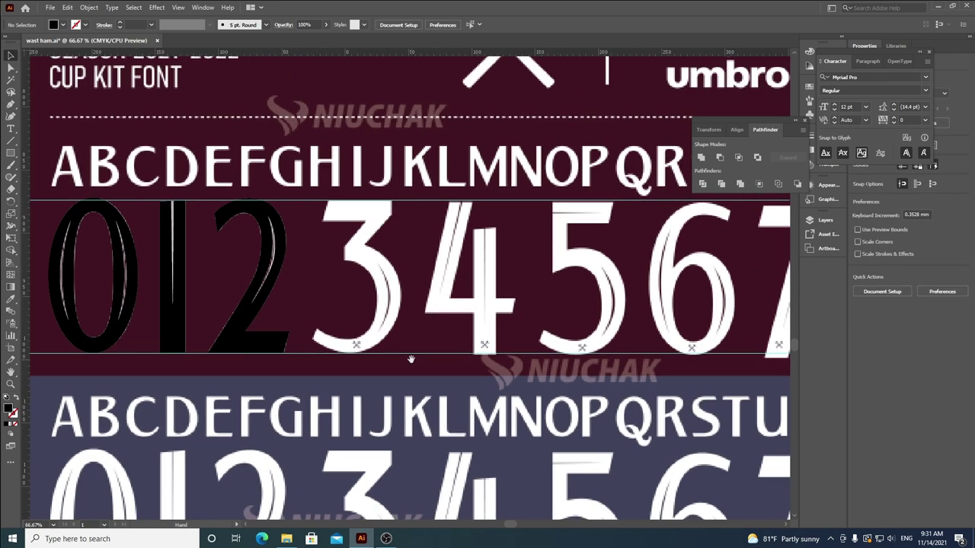
{"action": "scroll", "coordinate": [287, 330], "scroll_direction": "down", "scroll_amount": 1, "text": "alt"}
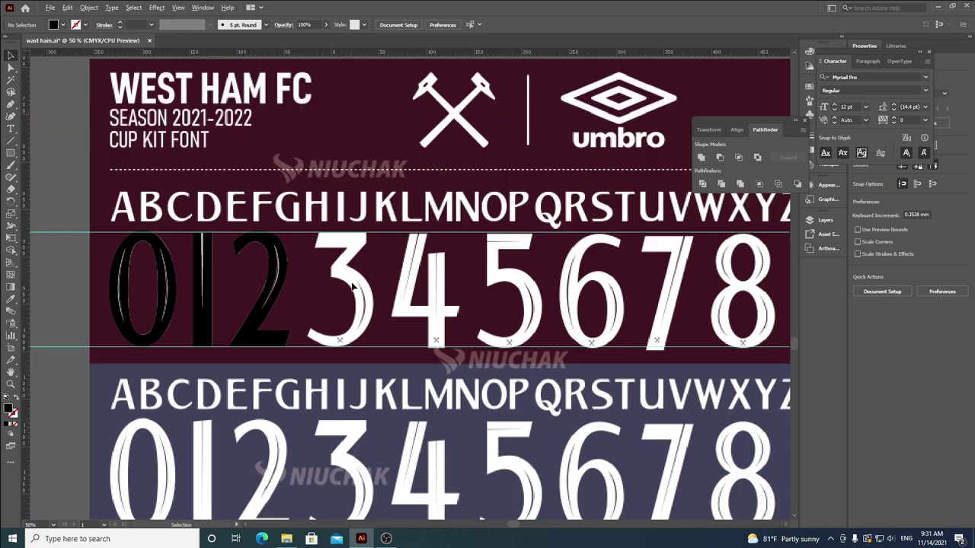
{"action": "scroll", "coordinate": [342, 277], "scroll_direction": "up", "scroll_amount": 5, "text": "alt"}
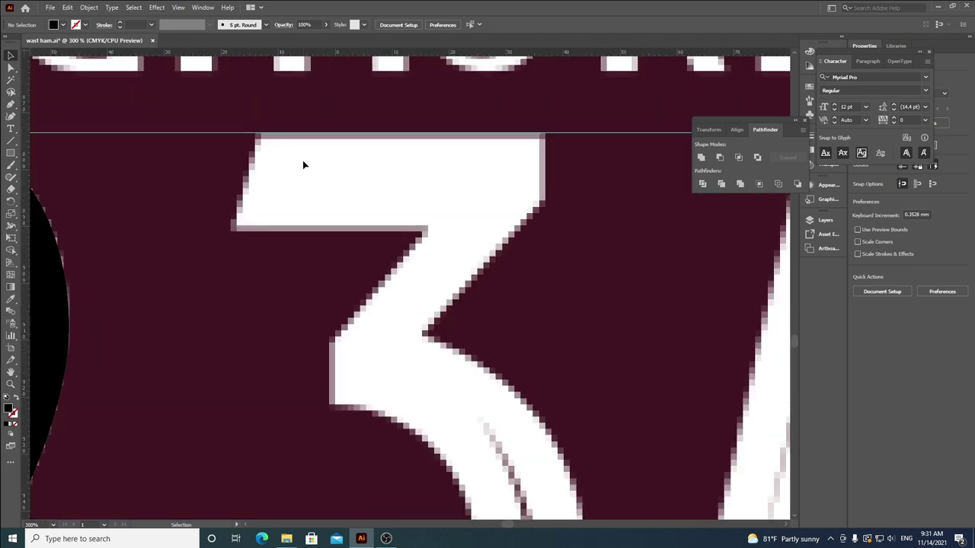
{"action": "left_click", "coordinate": [10, 104]}
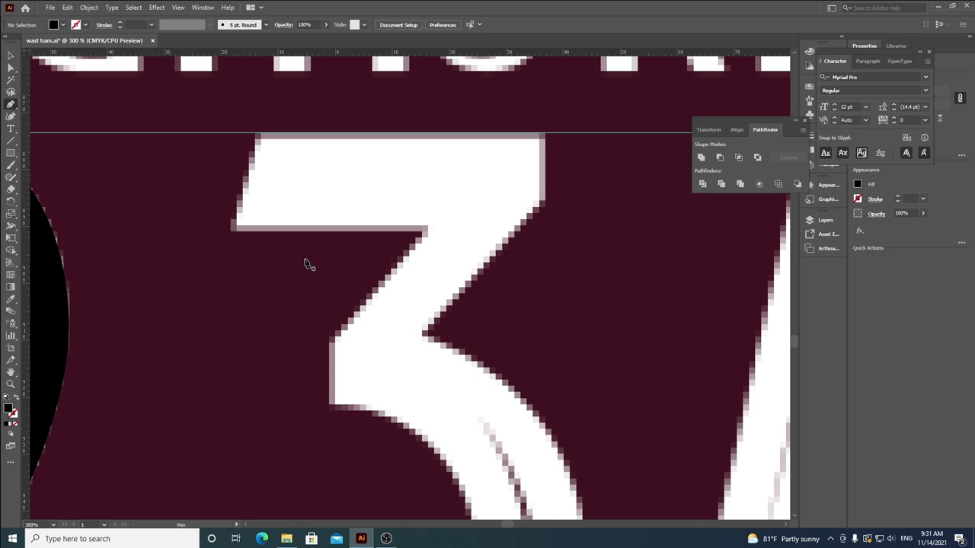
{"action": "left_click", "coordinate": [232, 229]}
{"action": "left_click", "coordinate": [259, 134]}
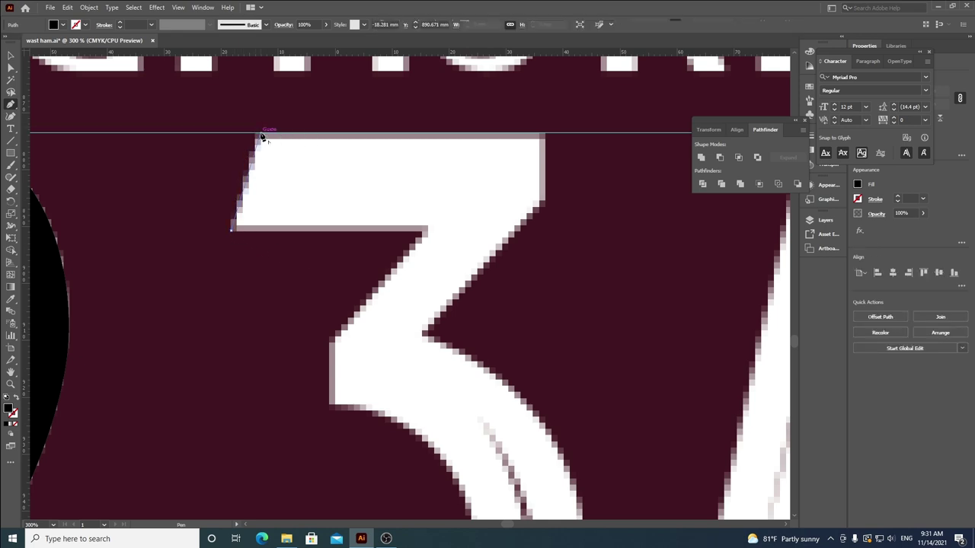
{"action": "left_click", "coordinate": [545, 134]}
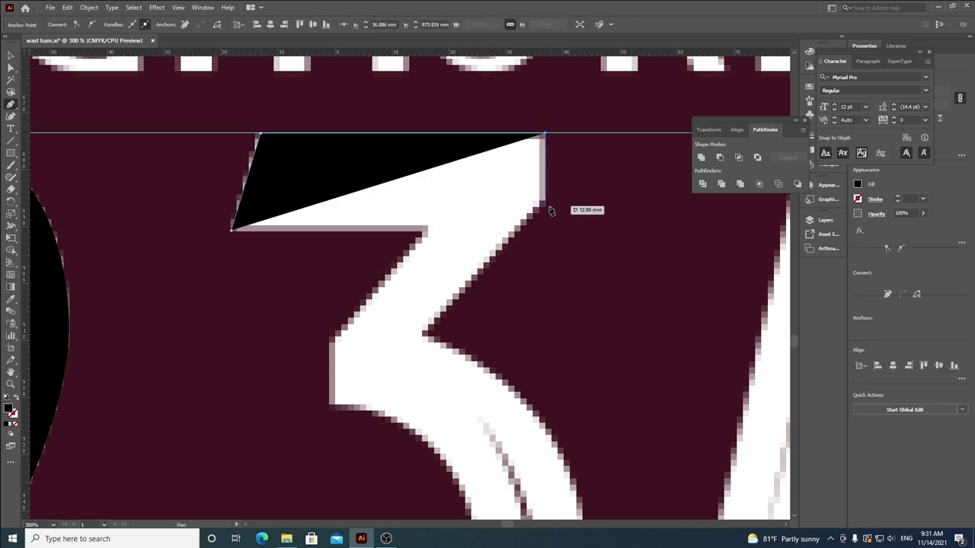
{"action": "left_click", "coordinate": [544, 201]}
{"action": "left_click", "coordinate": [422, 335]}
Step: Continue the three's path with straight segments around the outer bowl, through the lower guide, to the tail's outer corner
{"action": "left_click_drag", "start_coordinate": [526, 417], "coordinate": [310, 134]}
{"action": "left_click", "coordinate": [369, 299]}
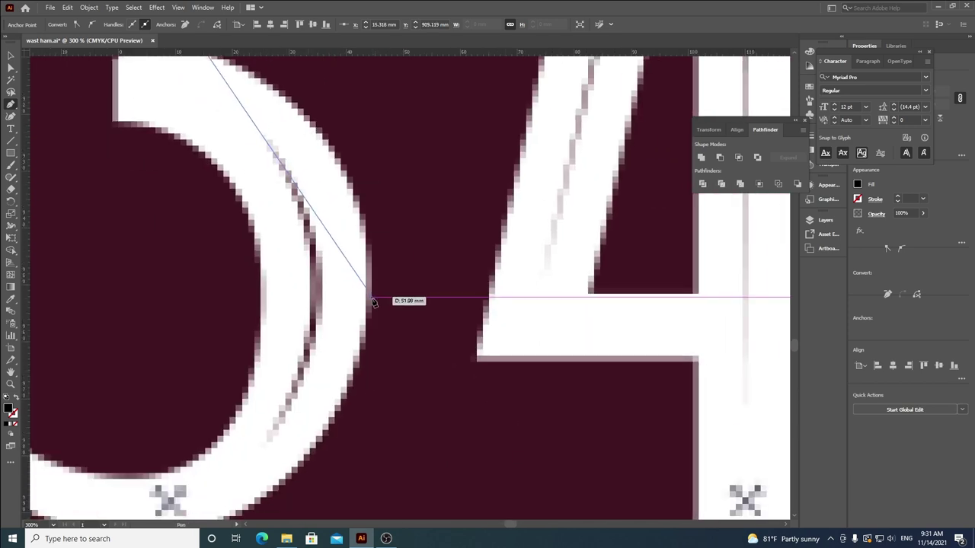
{"action": "scroll", "coordinate": [507, 220], "scroll_direction": "down", "scroll_amount": 5}
{"action": "scroll", "coordinate": [507, 220], "scroll_direction": "left", "scroll_amount": 5}
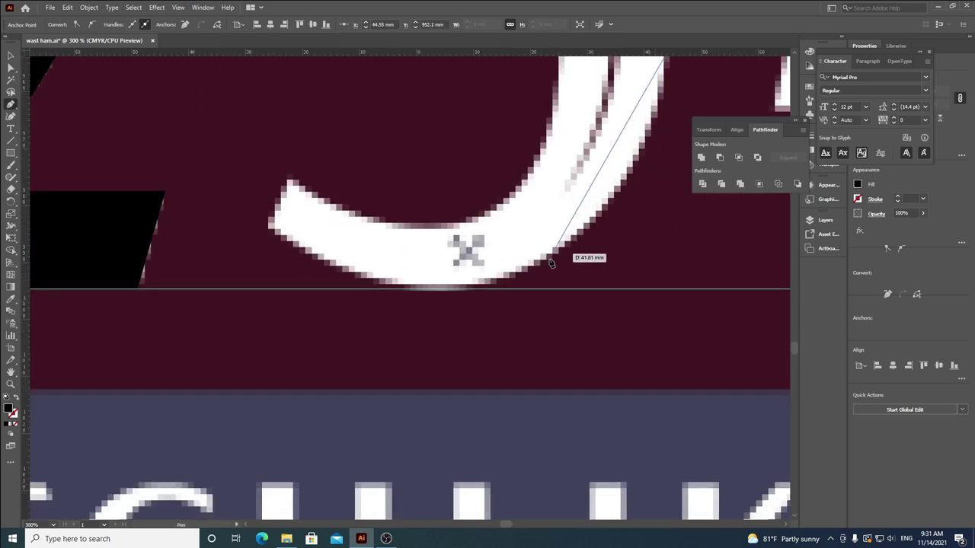
{"action": "left_click", "coordinate": [452, 287]}
{"action": "left_click", "coordinate": [268, 227]}
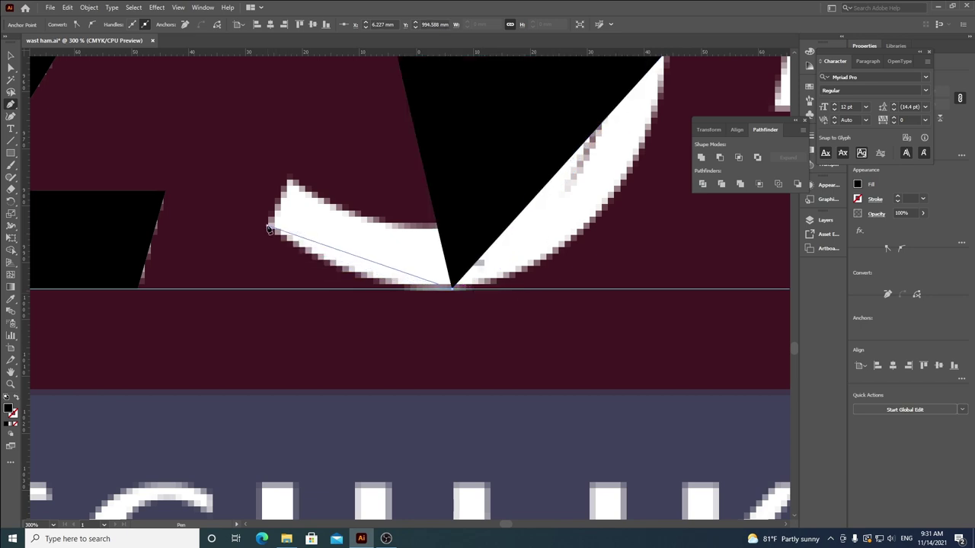
Step: Swap the path's fill and stroke, and continue it across the tail end and up the inside of the three's bowl
{"action": "left_click", "coordinate": [13, 397]}
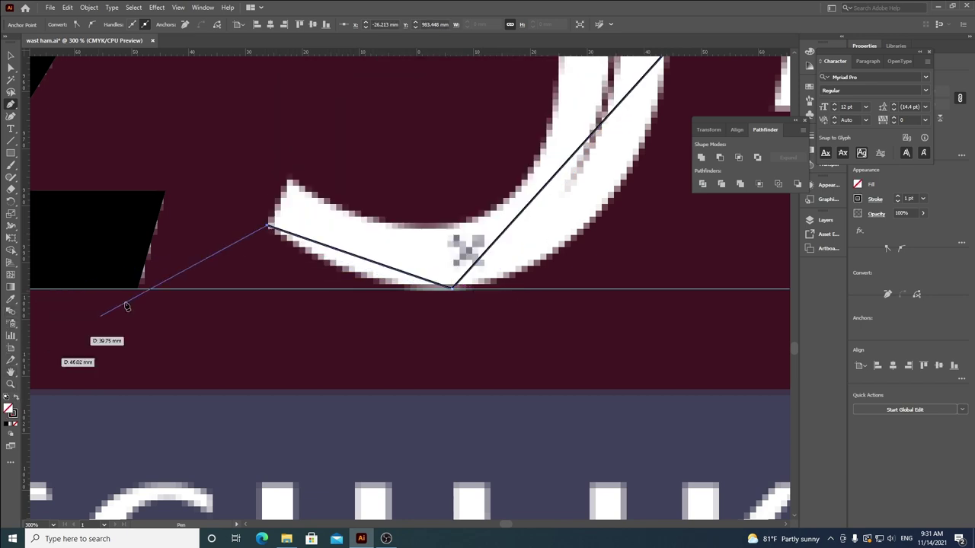
{"action": "left_click", "coordinate": [290, 180]}
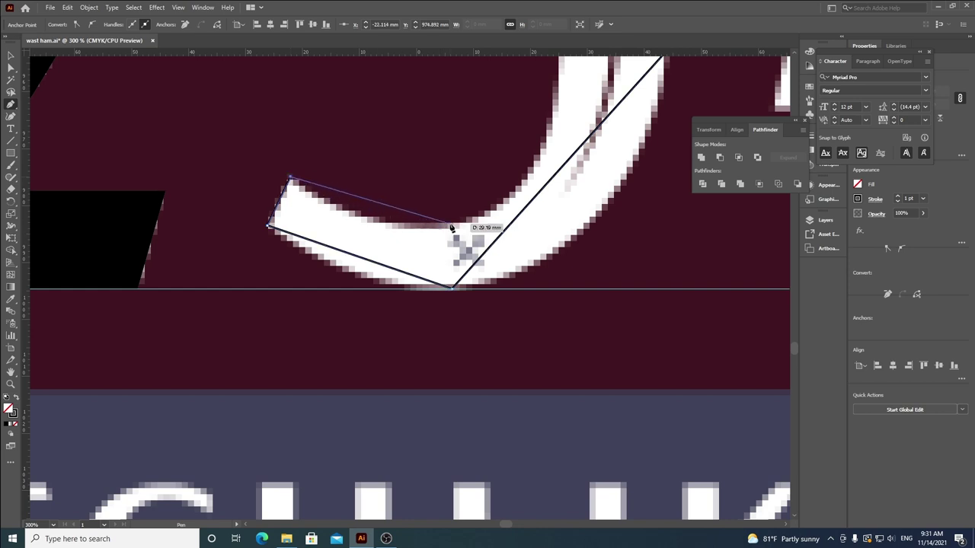
{"action": "left_click_drag", "start_coordinate": [528, 176], "coordinate": [437, 391]}
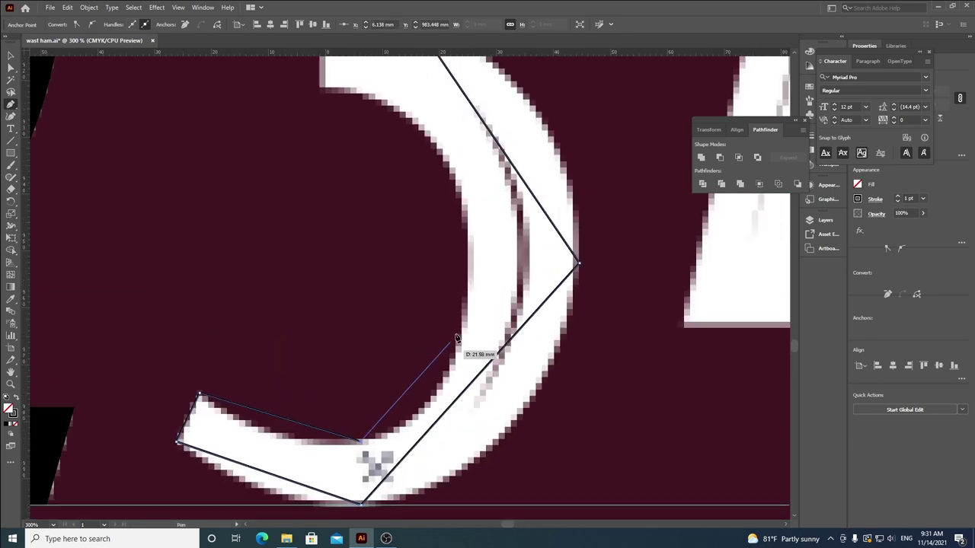
{"action": "left_click", "coordinate": [467, 263]}
{"action": "left_click_drag", "start_coordinate": [454, 175], "coordinate": [485, 374]}
Step: Trace the three's inner step and diagonal up to the top bar, and close the path at its starting corner
{"action": "left_click", "coordinate": [350, 289]}
{"action": "left_click", "coordinate": [352, 224]}
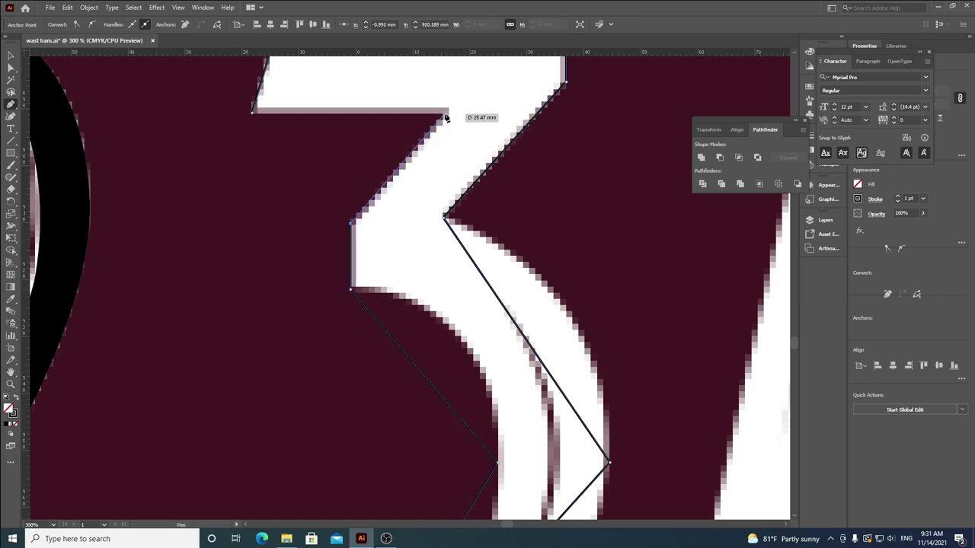
{"action": "left_click", "coordinate": [447, 116]}
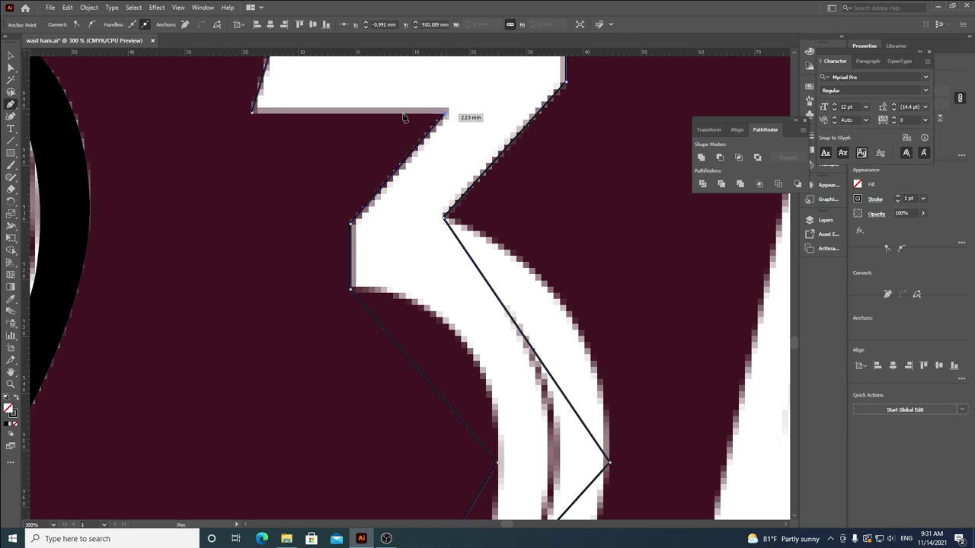
{"action": "left_click", "coordinate": [253, 114]}
Step: Nudge the anchor where the three's top bar meets the inner diagonal to level the bar's underside
{"action": "scroll", "coordinate": [335, 176], "scroll_direction": "down", "scroll_amount": 2}
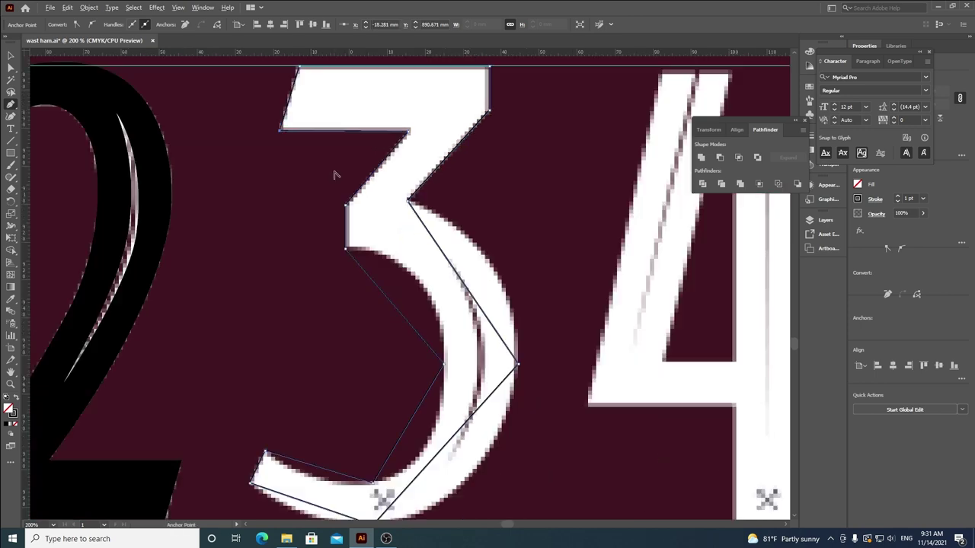
{"action": "scroll", "coordinate": [352, 116], "scroll_direction": "up", "scroll_amount": 5}
{"action": "key", "text": "a"}
{"action": "left_click_drag", "start_coordinate": [646, 235], "coordinate": [646, 233]}
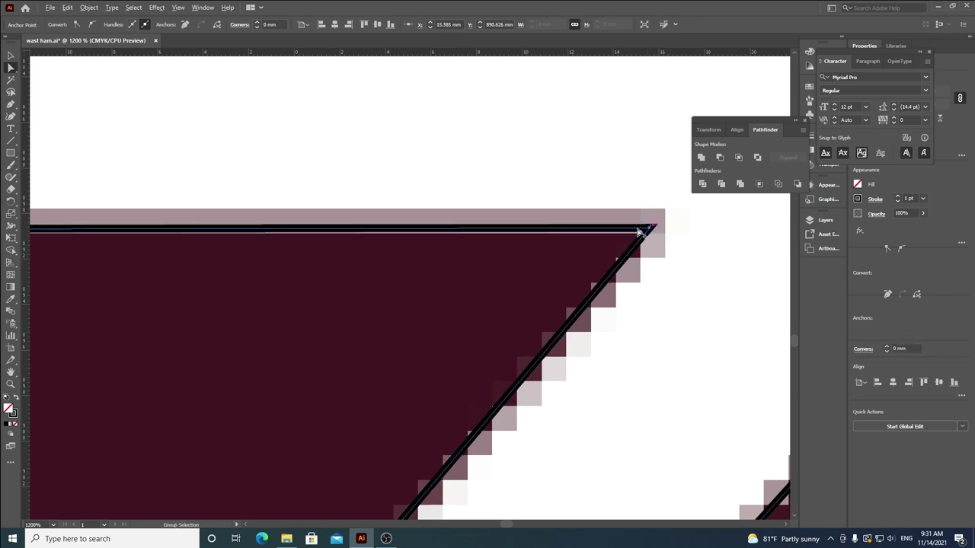
{"action": "scroll", "coordinate": [629, 237], "scroll_direction": "down", "scroll_amount": 3}
{"action": "scroll", "coordinate": [613, 238], "scroll_direction": "up", "scroll_amount": 3}
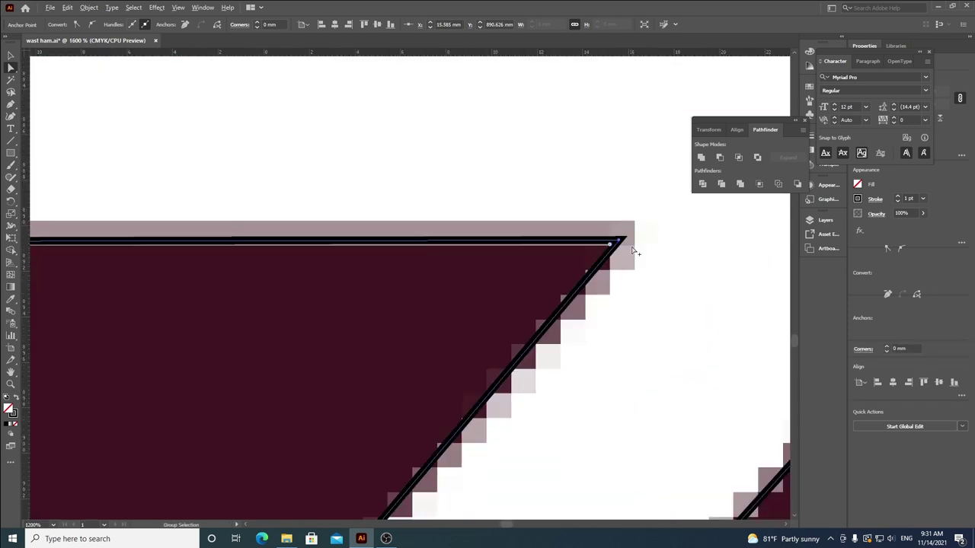
{"action": "left_click_drag", "start_coordinate": [613, 238], "coordinate": [617, 242]}
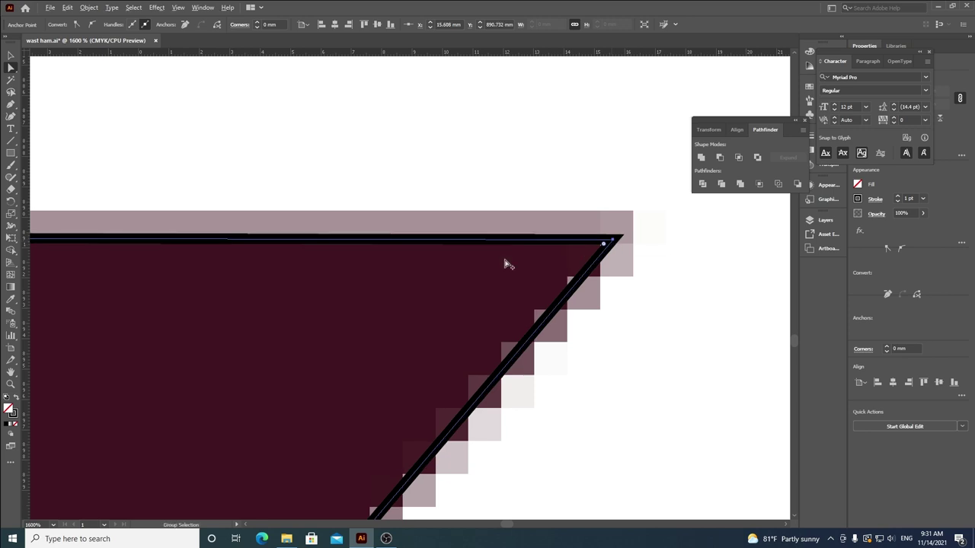
{"action": "scroll", "coordinate": [448, 290], "scroll_direction": "down", "scroll_amount": 3}
{"action": "left_click", "coordinate": [11, 56]}
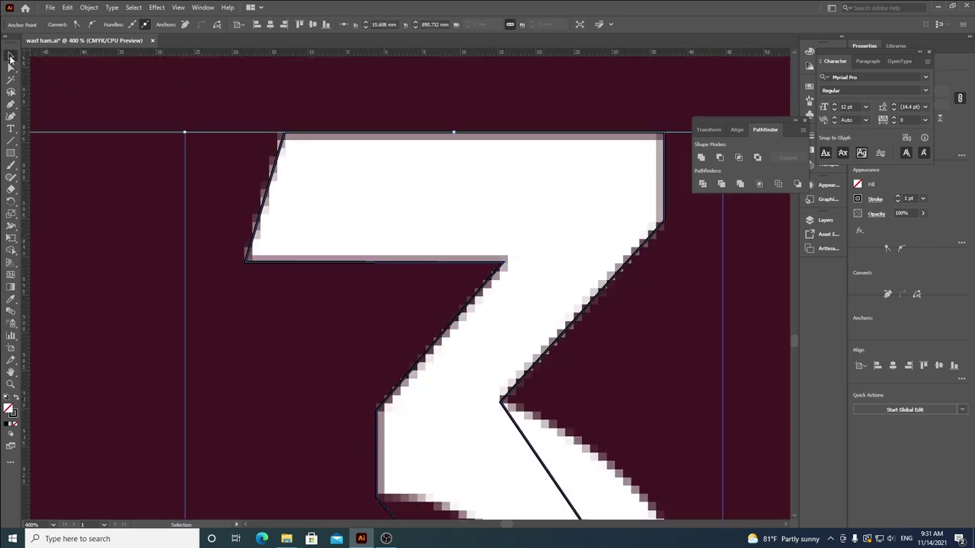
Step: Swap the fill and stroke of the three's closed outline and lower its opacity to 46%
{"action": "left_click", "coordinate": [17, 399]}
{"action": "scroll", "coordinate": [259, 187], "scroll_direction": "down", "scroll_amount": 3}
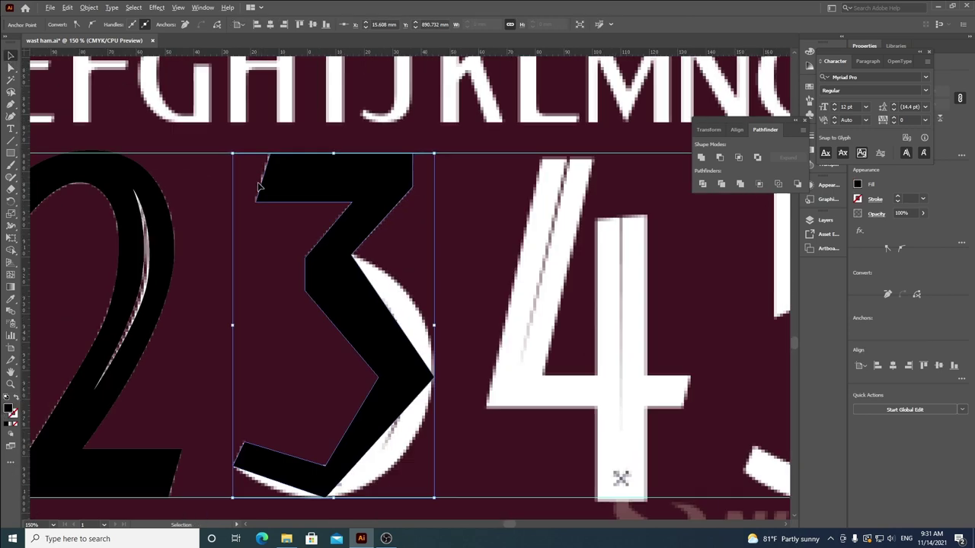
{"action": "scroll", "coordinate": [435, 388], "scroll_direction": "up", "scroll_amount": 1}
{"action": "left_click", "coordinate": [230, 191]}
{"action": "left_click", "coordinate": [319, 185]}
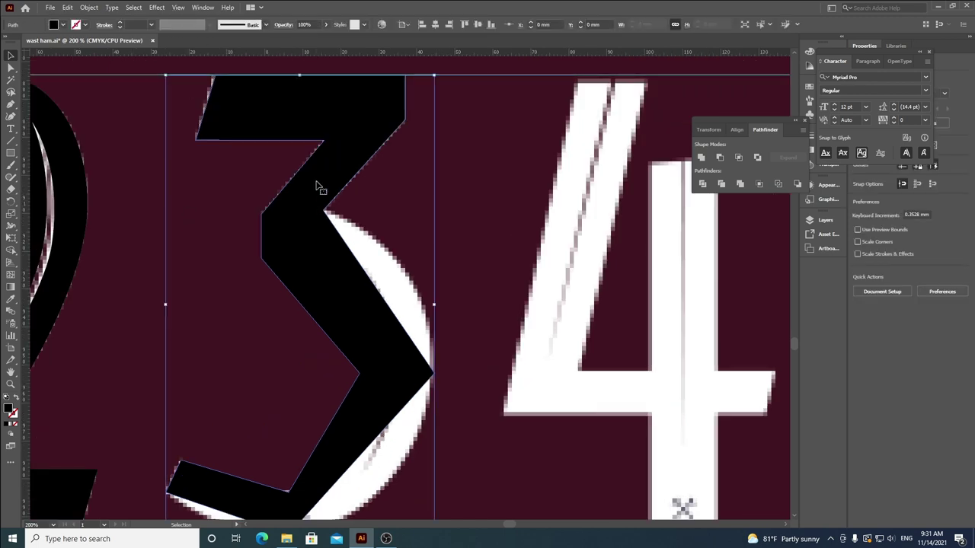
{"action": "left_click", "coordinate": [327, 24]}
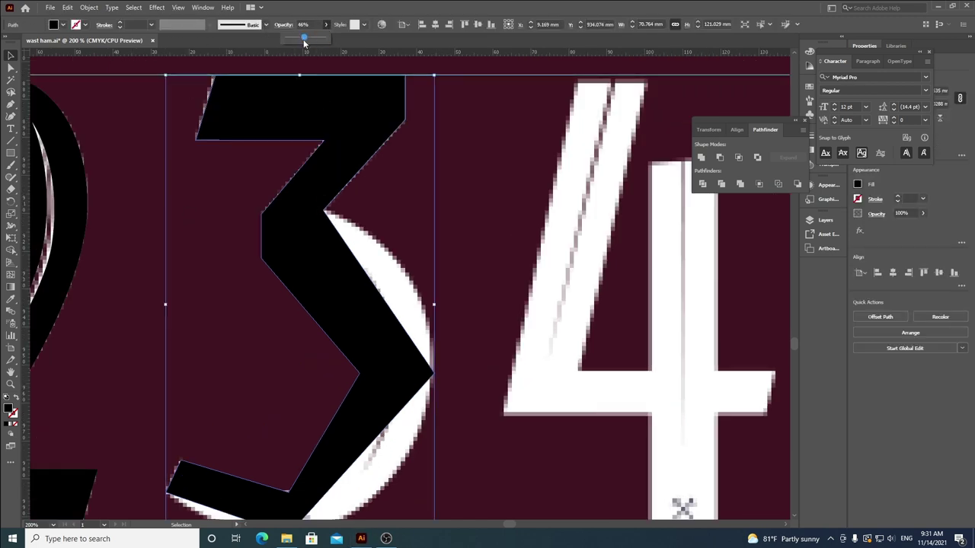
{"action": "left_click_drag", "start_coordinate": [304, 42], "coordinate": [304, 42]}
{"action": "left_click", "coordinate": [485, 391]}
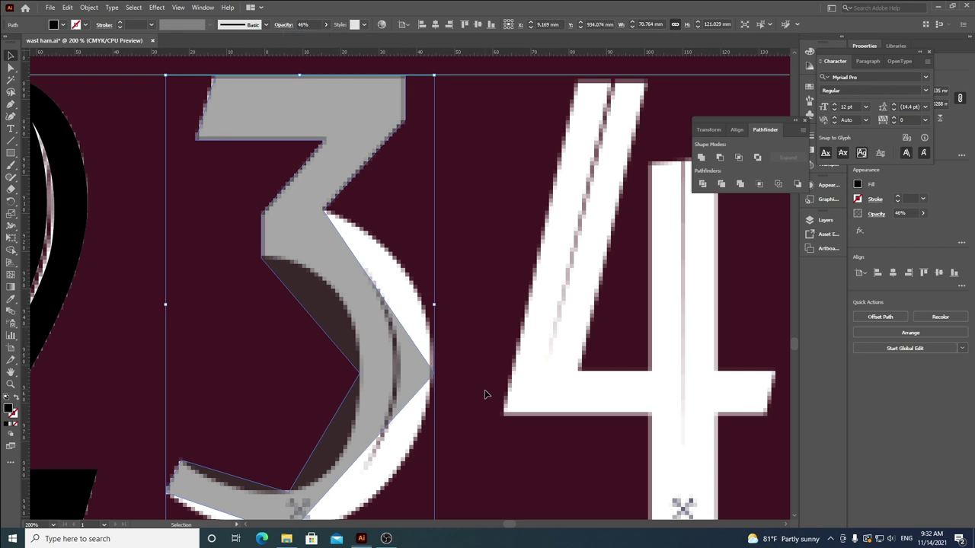
Step: Convert the three's outermost bowl anchor to smooth and extend its vertical handles to follow the outer curve
{"action": "key", "text": "a"}
{"action": "scroll", "coordinate": [435, 375], "scroll_direction": "up", "scroll_amount": 2}
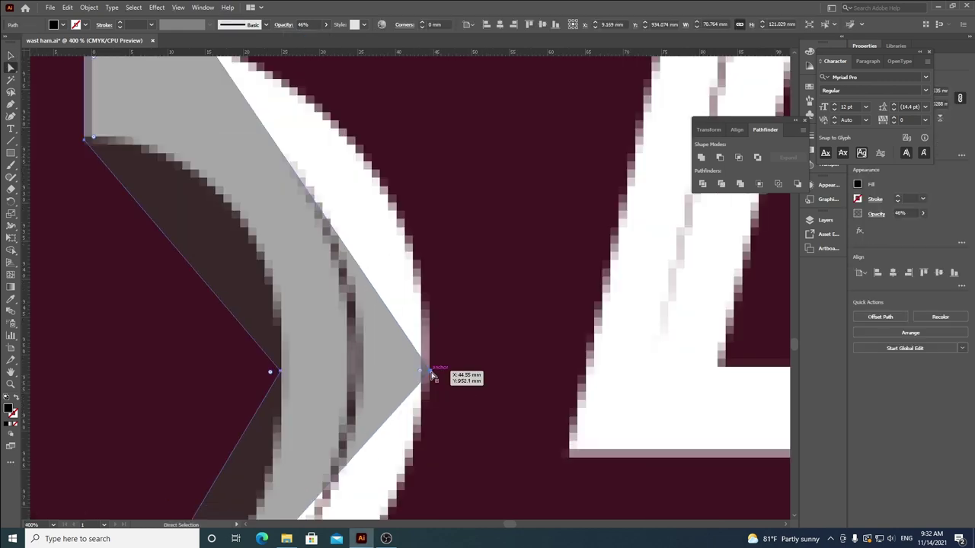
{"action": "left_click", "coordinate": [429, 375]}
{"action": "left_click", "coordinate": [93, 25]}
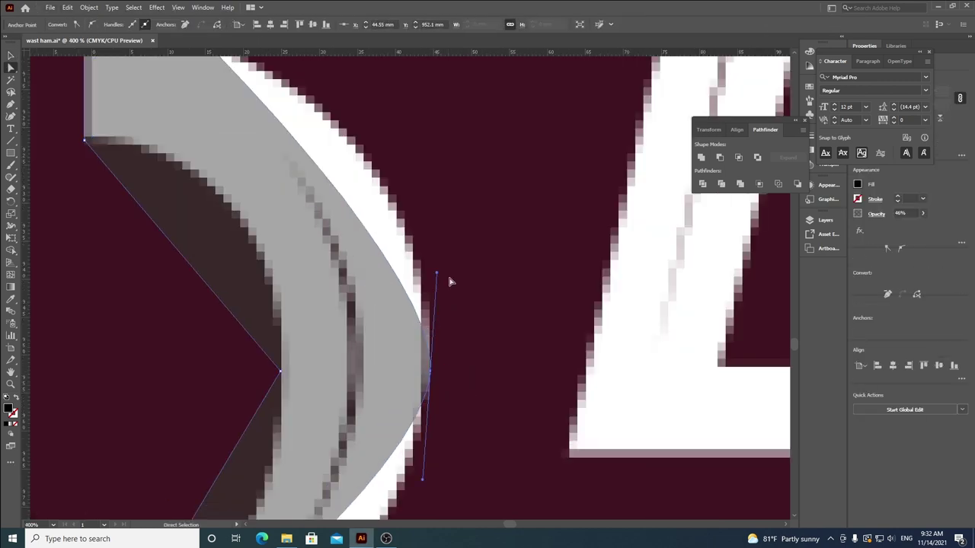
{"action": "left_click_drag", "start_coordinate": [440, 276], "coordinate": [467, 113]}
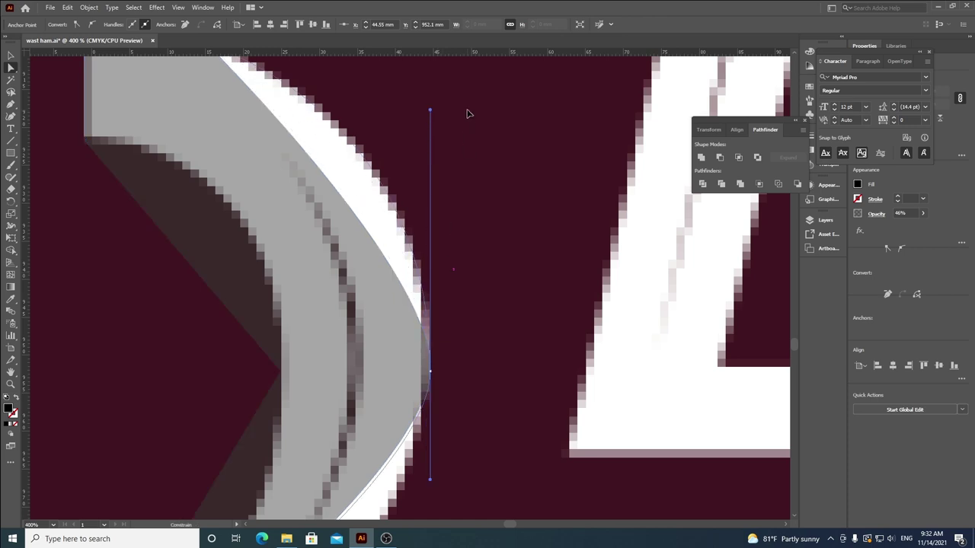
{"action": "scroll", "coordinate": [441, 135], "scroll_direction": "down", "scroll_amount": 2, "text": "alt"}
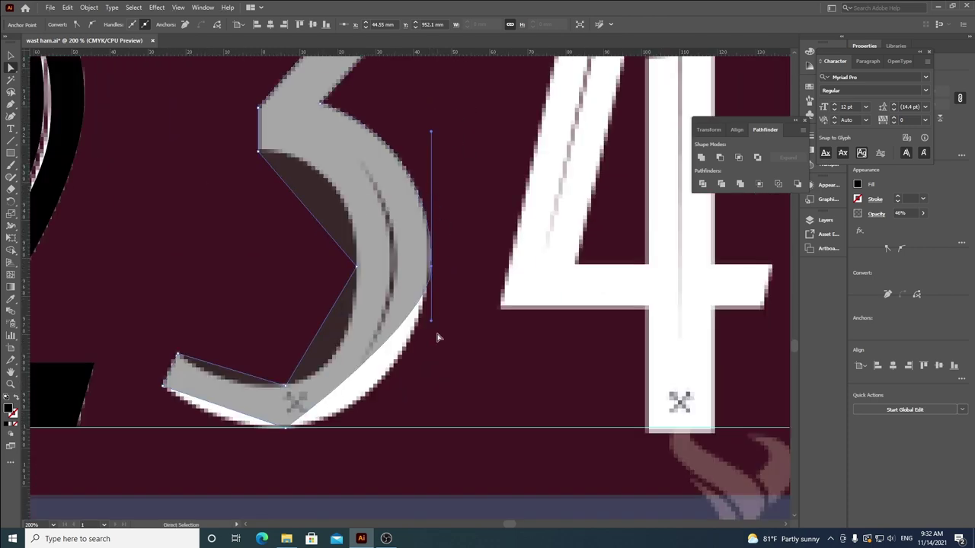
{"action": "mouse_move", "coordinate": [414, 395]}
{"action": "left_mouse_down"}
{"action": "mouse_move", "coordinate": [436, 328]}
{"action": "mouse_move", "coordinate": [423, 397]}
{"action": "mouse_move", "coordinate": [405, 403]}
{"action": "mouse_move", "coordinate": [413, 398]}
{"action": "mouse_move", "coordinate": [412, 412]}
{"action": "left_mouse_up"}
Step: Nudge the outermost bowl anchor inward and adjust its upper and lower handles to fit the reference edge
{"action": "scroll", "coordinate": [432, 268], "scroll_direction": "up", "scroll_amount": 2, "text": "alt"}
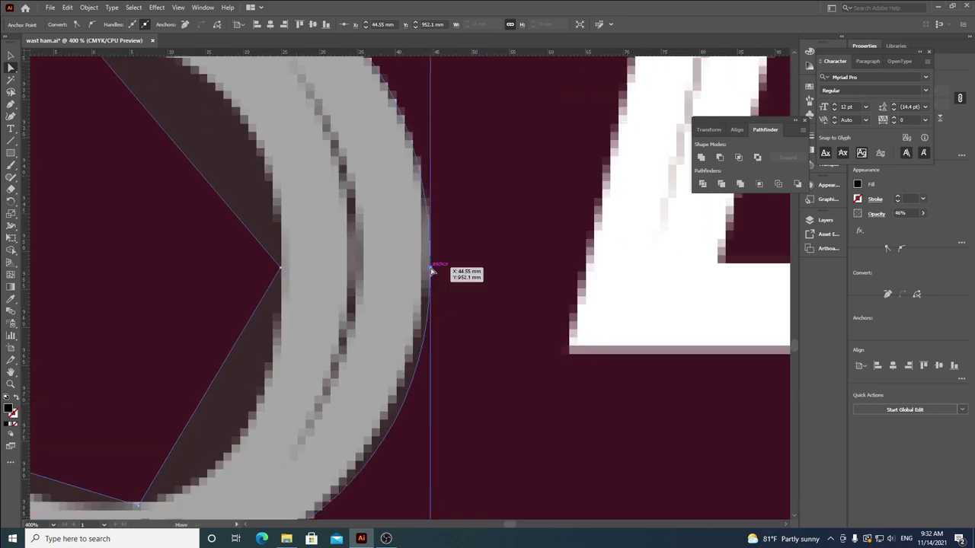
{"action": "left_click_drag", "start_coordinate": [424, 267], "coordinate": [426, 267]}
{"action": "scroll", "coordinate": [425, 268], "scroll_direction": "down", "scroll_amount": 1, "text": "alt"}
{"action": "left_click_drag", "start_coordinate": [463, 154], "coordinate": [451, 259]}
{"action": "mouse_move", "coordinate": [416, 170]}
{"action": "left_mouse_down"}
{"action": "mouse_move", "coordinate": [424, 153]}
{"action": "mouse_move", "coordinate": [430, 163]}
{"action": "left_mouse_up"}
{"action": "left_click_drag", "start_coordinate": [417, 371], "coordinate": [418, 364]}
{"action": "left_click_drag", "start_coordinate": [419, 156], "coordinate": [418, 166]}
{"action": "left_click_drag", "start_coordinate": [444, 372], "coordinate": [430, 220]}
{"action": "left_click_drag", "start_coordinate": [406, 429], "coordinate": [404, 408]}
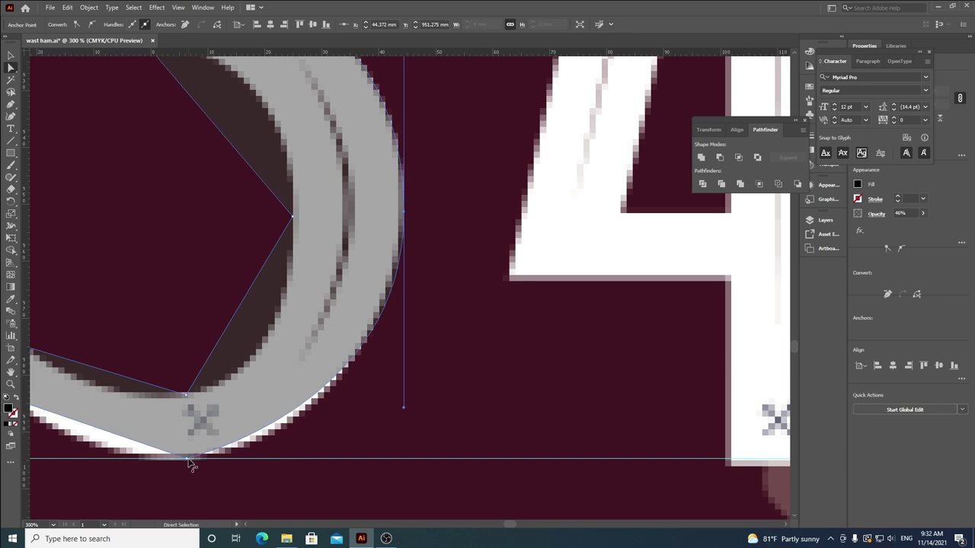
Step: Smooth the three's bottom anchor, shift it along the lower guide with level handles, and shorten the outer bowl's lower handle
{"action": "left_click", "coordinate": [189, 460]}
{"action": "left_click_drag", "start_coordinate": [185, 457], "coordinate": [259, 461]}
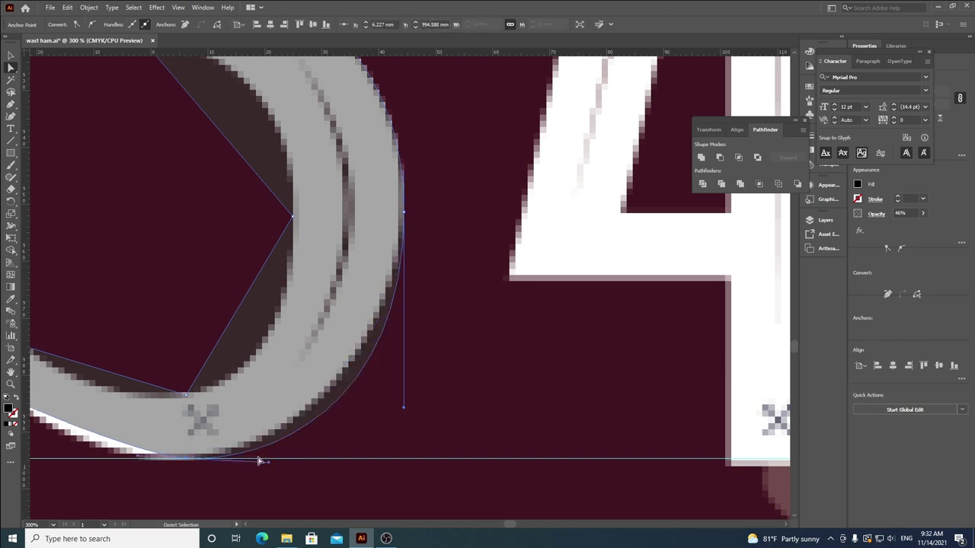
{"action": "left_click_drag", "start_coordinate": [187, 461], "coordinate": [160, 460]}
{"action": "left_click_drag", "start_coordinate": [404, 411], "coordinate": [403, 390]}
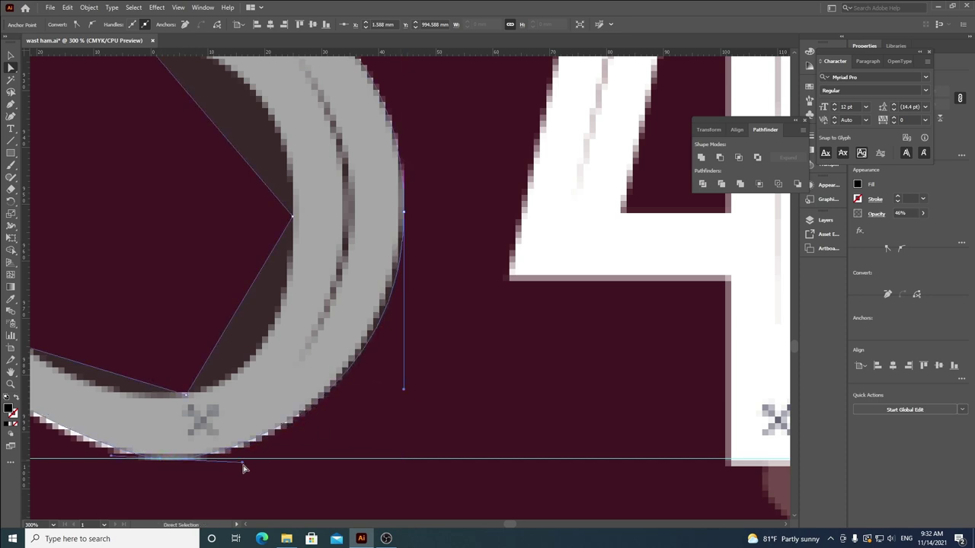
{"action": "left_click_drag", "start_coordinate": [242, 466], "coordinate": [267, 463]}
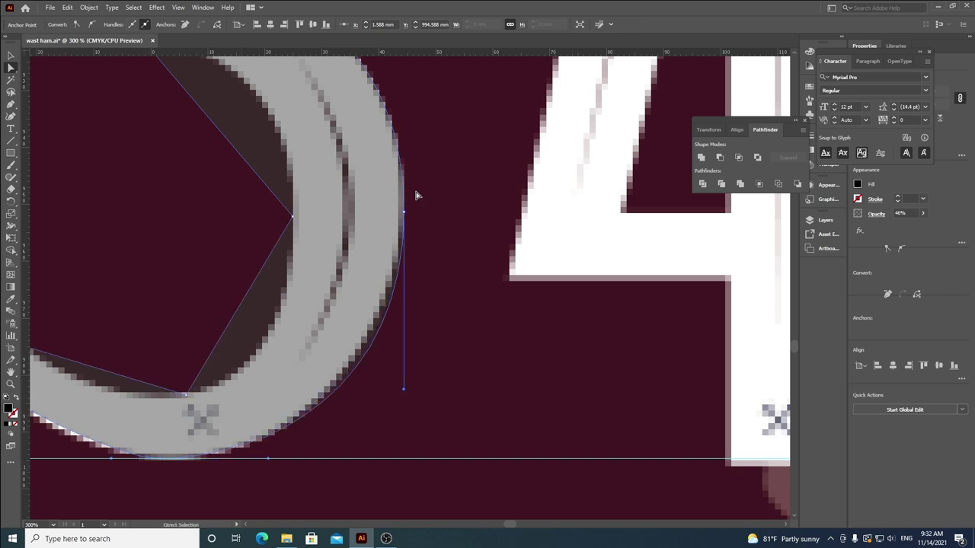
{"action": "left_click_drag", "start_coordinate": [406, 389], "coordinate": [404, 374]}
{"action": "left_click", "coordinate": [446, 216]}
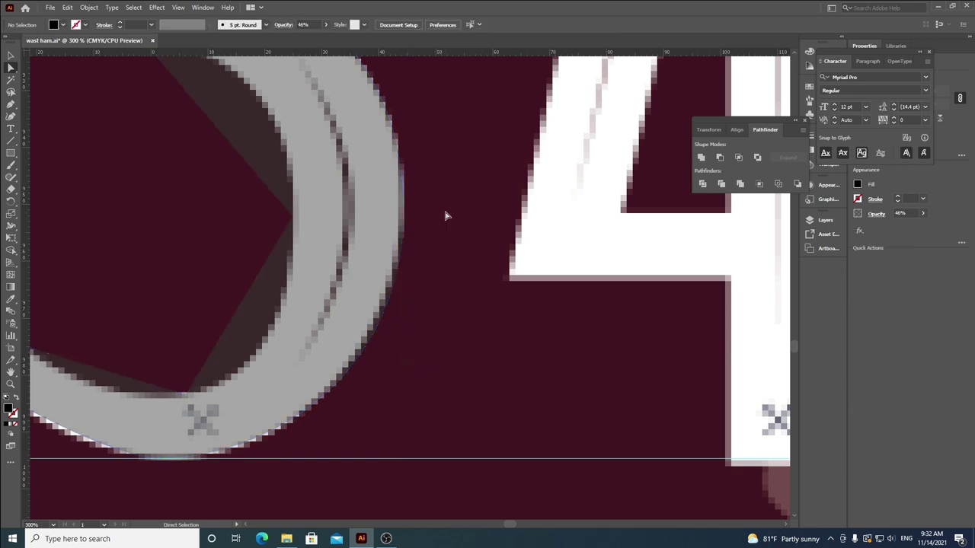
Step: Lengthen the bottom anchor's tail-side handle so the underside curve follows the three's tail
{"action": "scroll", "coordinate": [448, 213], "scroll_direction": "down", "scroll_amount": 1}
{"action": "left_click", "coordinate": [381, 285]}
{"action": "scroll", "coordinate": [217, 343], "scroll_direction": "up", "scroll_amount": 2}
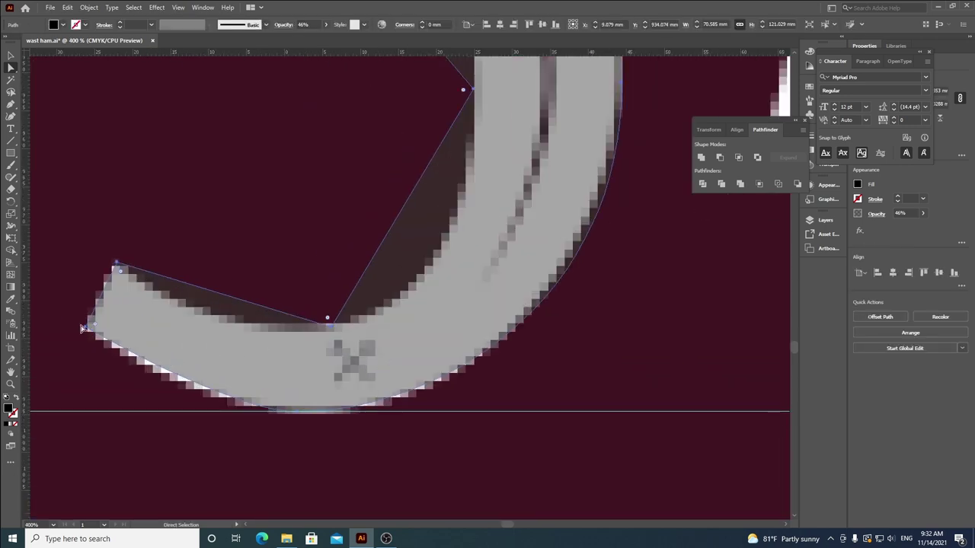
{"action": "left_click", "coordinate": [88, 326]}
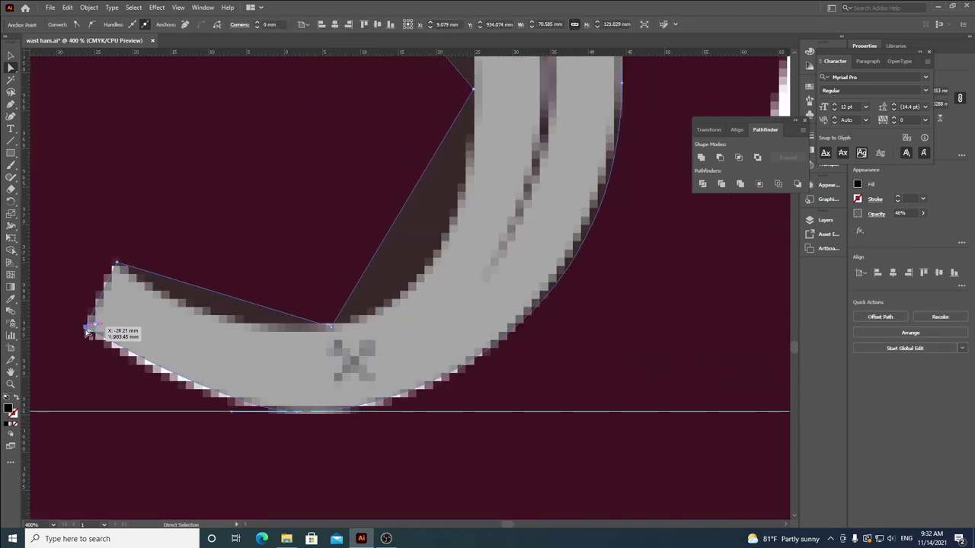
{"action": "left_click", "coordinate": [230, 413]}
{"action": "left_click", "coordinate": [393, 287]}
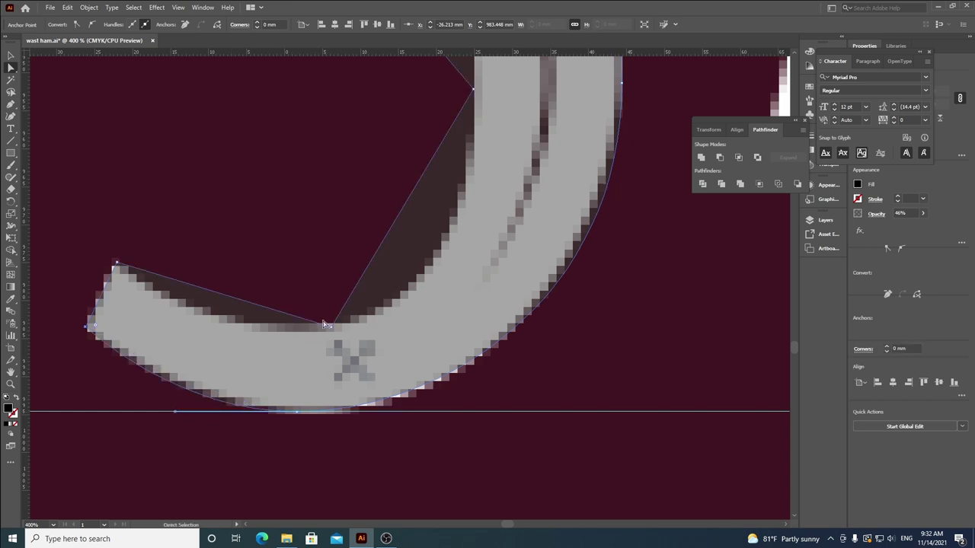
Step: Convert the two anchors on the inside of the three's bowl to smooth points
{"action": "left_click", "coordinate": [329, 328]}
{"action": "left_click", "coordinate": [92, 25]}
{"action": "left_click", "coordinate": [472, 89]}
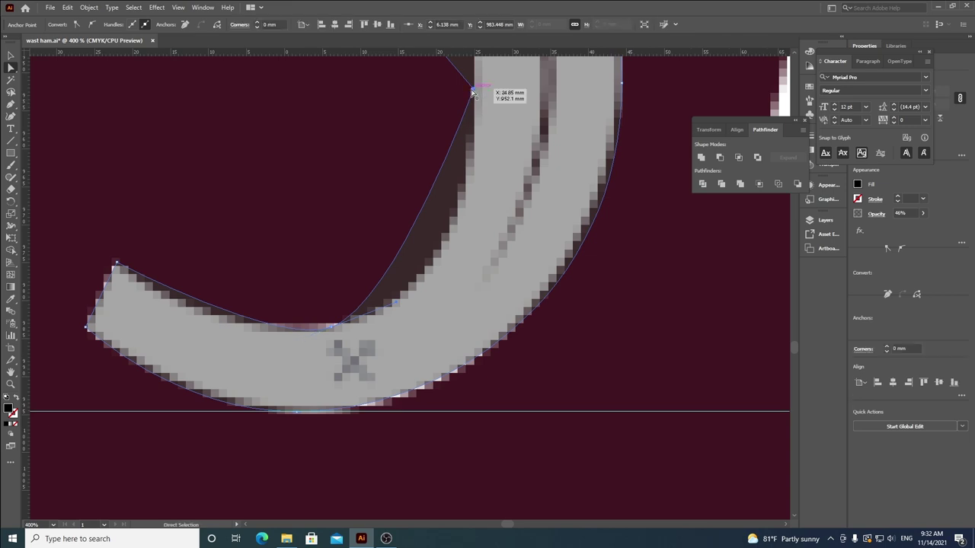
{"action": "left_click", "coordinate": [91, 25]}
Step: Straighten the inner bowl's side-anchor handles to vertical and extend them to match the inner curve
{"action": "left_click_drag", "start_coordinate": [376, 122], "coordinate": [441, 406]}
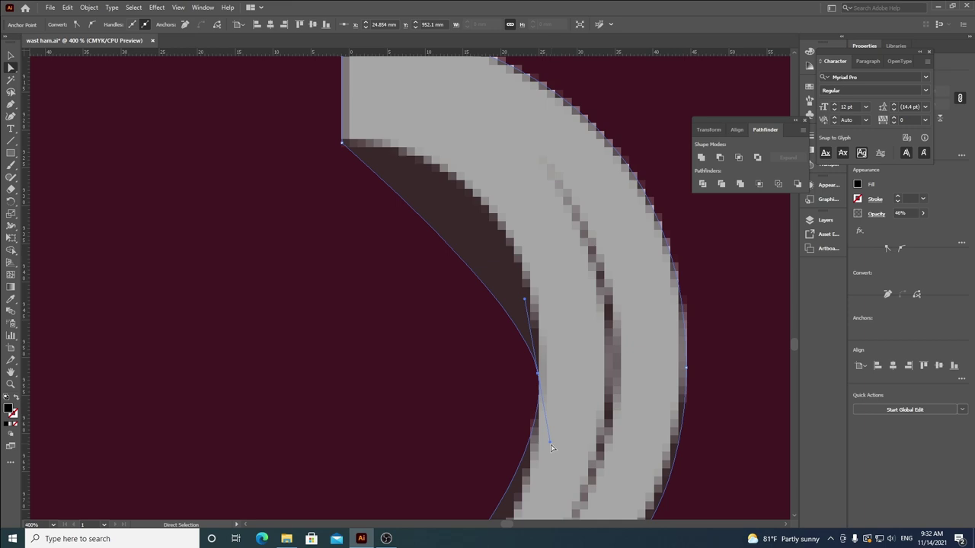
{"action": "left_click_drag", "start_coordinate": [549, 442], "coordinate": [539, 484]}
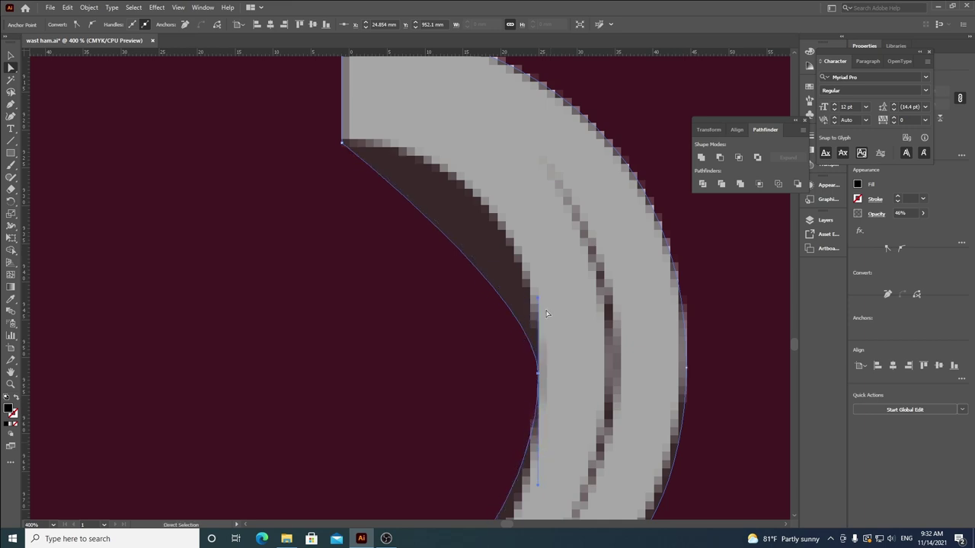
{"action": "left_click_drag", "start_coordinate": [539, 302], "coordinate": [573, 136]}
{"action": "scroll", "coordinate": [485, 225], "scroll_direction": "down", "scroll_amount": 5}
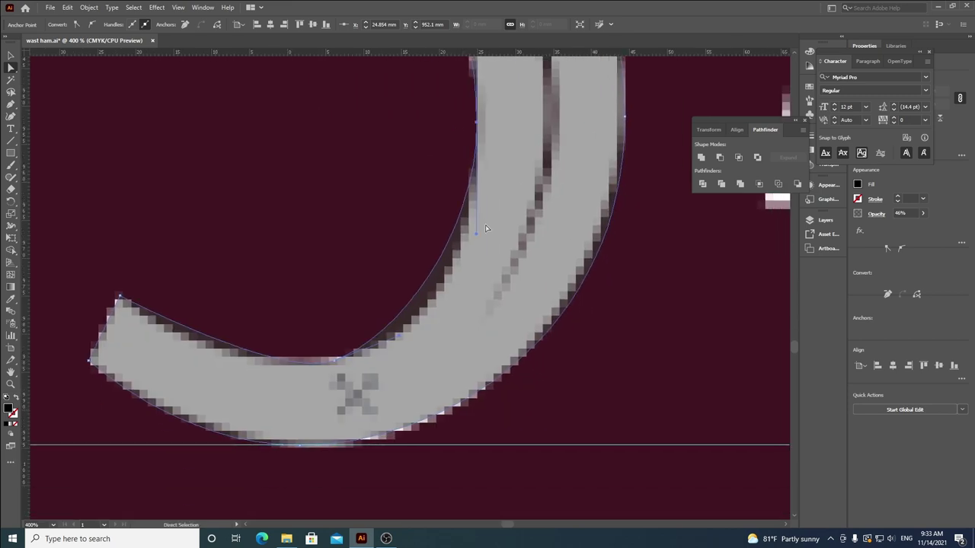
{"action": "left_click_drag", "start_coordinate": [478, 237], "coordinate": [477, 125]}
{"action": "left_click", "coordinate": [476, 122]}
{"action": "left_click_drag", "start_coordinate": [477, 232], "coordinate": [502, 313]}
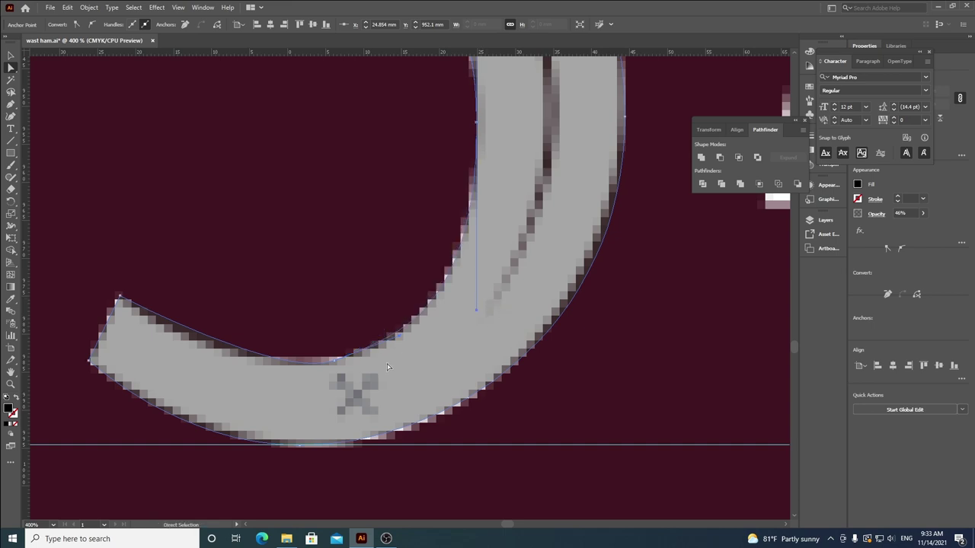
Step: Level the inner bottom anchor's handles, raise the anchor slightly, and refine the adjoining handles along the tail's inner edge
{"action": "mouse_move", "coordinate": [401, 339]}
{"action": "left_mouse_down"}
{"action": "mouse_move", "coordinate": [406, 352]}
{"action": "mouse_move", "coordinate": [392, 353]}
{"action": "left_mouse_up"}
{"action": "left_click", "coordinate": [335, 361]}
{"action": "left_click", "coordinate": [268, 370]}
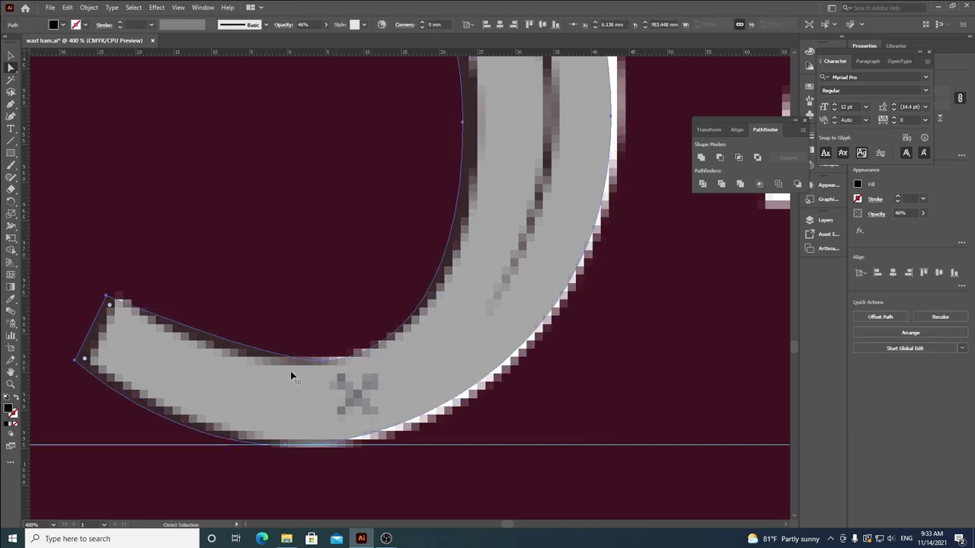
{"action": "left_click", "coordinate": [333, 361]}
{"action": "left_click_drag", "start_coordinate": [279, 366], "coordinate": [191, 400]}
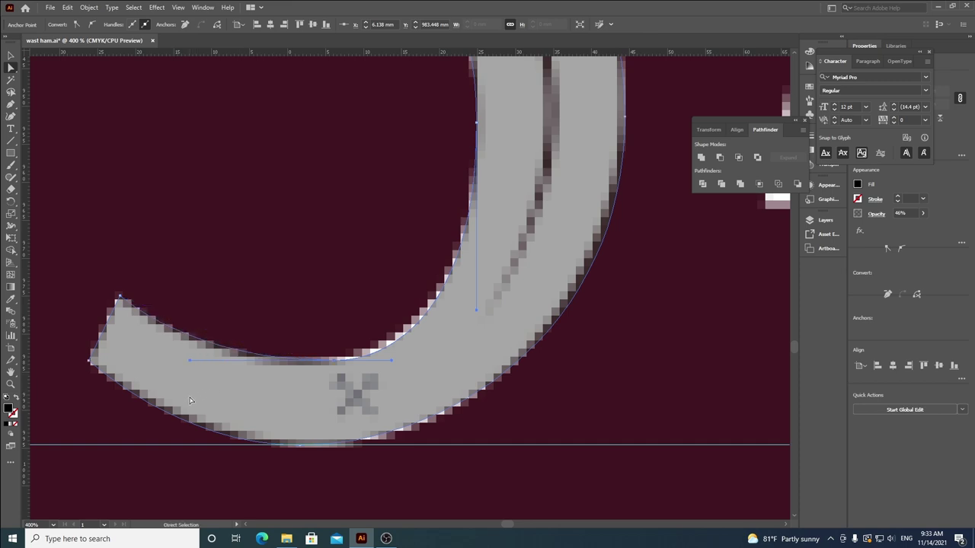
{"action": "left_click_drag", "start_coordinate": [334, 363], "coordinate": [330, 356]}
{"action": "left_click_drag", "start_coordinate": [477, 312], "coordinate": [483, 297]}
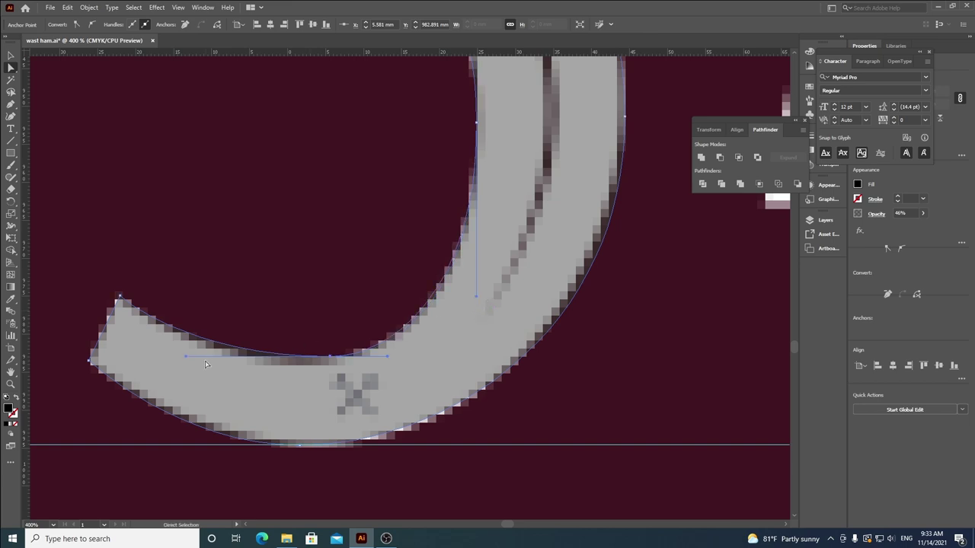
{"action": "left_click_drag", "start_coordinate": [188, 358], "coordinate": [181, 364]}
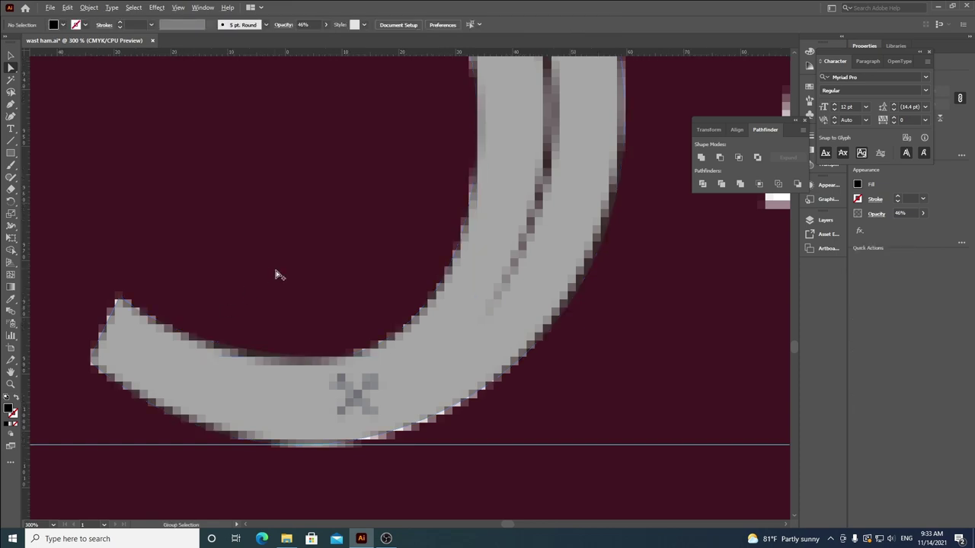
Step: Apply the finished two's appearance to the three with the Eyedropper tool
{"action": "scroll", "coordinate": [277, 273], "scroll_direction": "down", "scroll_amount": 2}
{"action": "left_click_drag", "start_coordinate": [412, 148], "coordinate": [415, 305]}
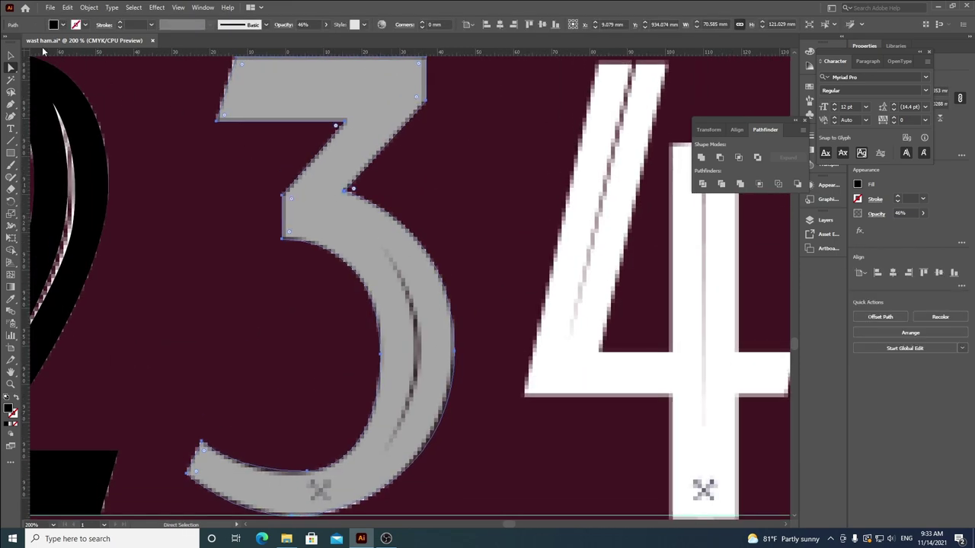
{"action": "left_click", "coordinate": [11, 54]}
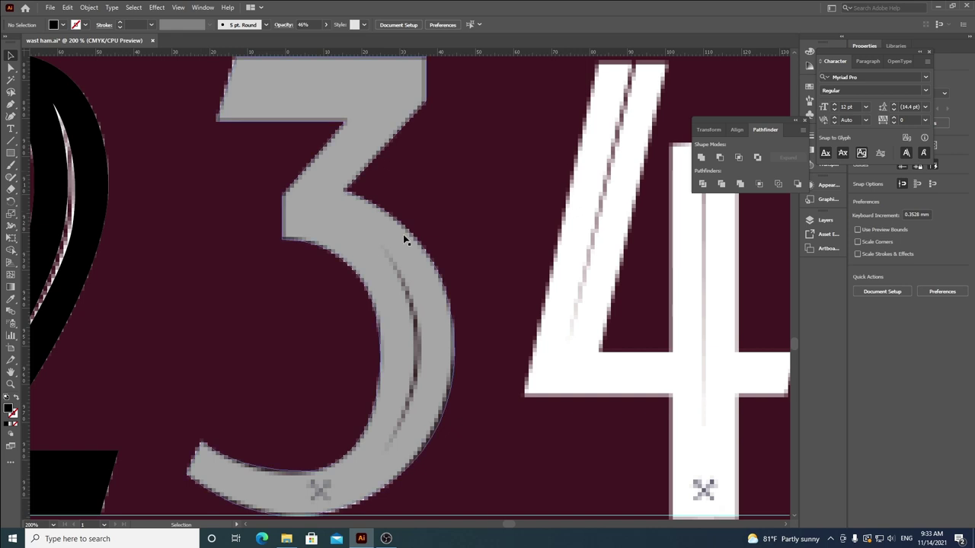
{"action": "scroll", "coordinate": [402, 233], "scroll_direction": "down", "scroll_amount": 1}
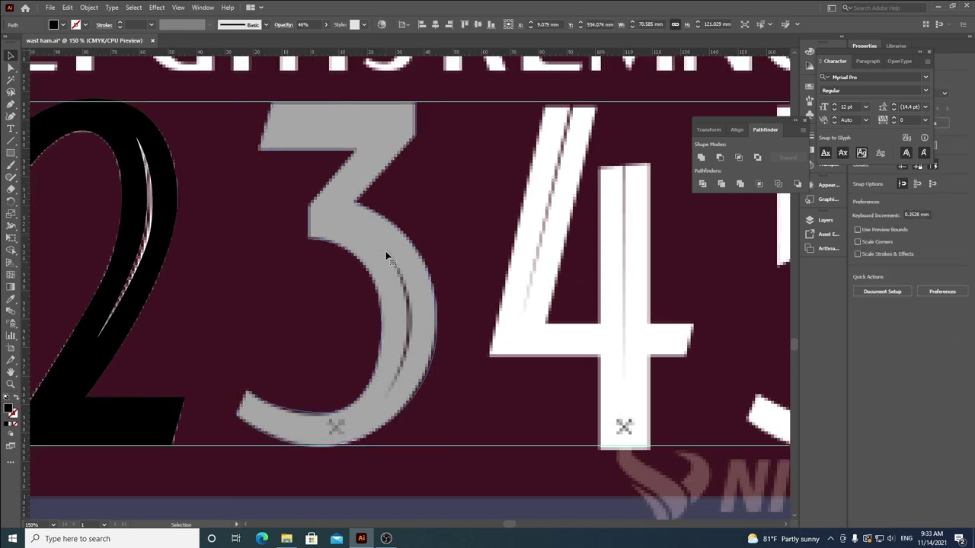
{"action": "left_click", "coordinate": [11, 300]}
{"action": "left_click", "coordinate": [65, 350]}
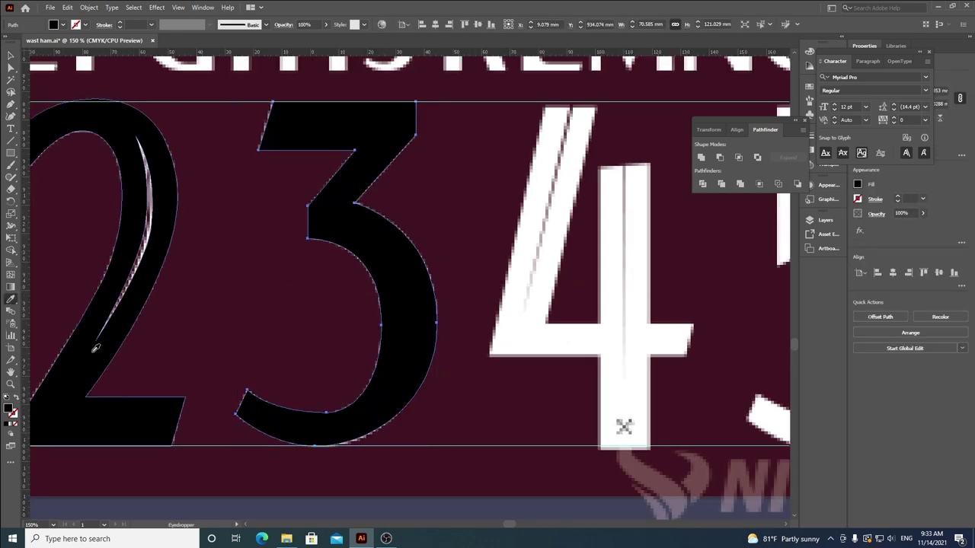
Step: Select the three's shape and set its opacity to 68%
{"action": "left_click", "coordinate": [11, 55]}
{"action": "left_click", "coordinate": [278, 206]}
{"action": "left_click", "coordinate": [303, 125]}
{"action": "left_click", "coordinate": [325, 25]}
{"action": "left_click_drag", "start_coordinate": [313, 40], "coordinate": [309, 39]}
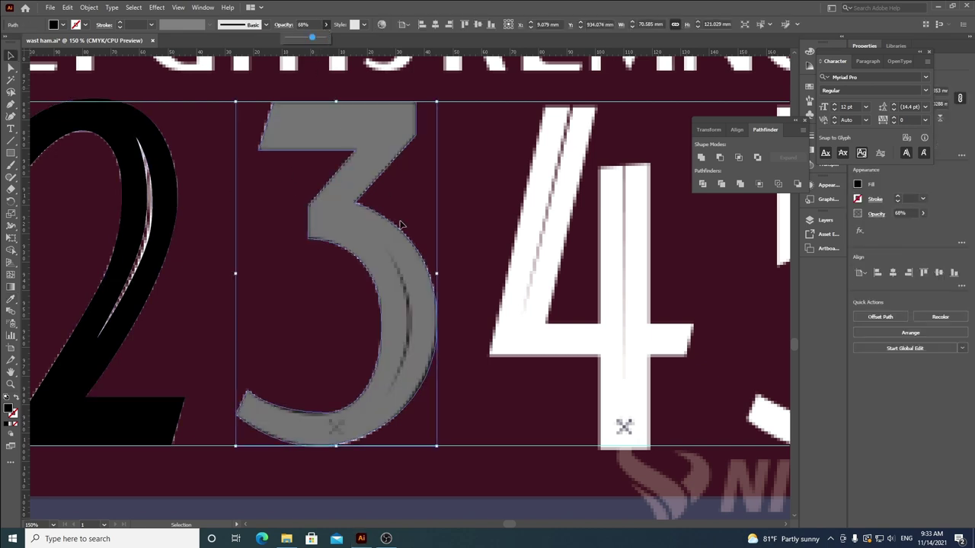
Step: Draw a narrow four-point black sliver with the Pen tool over the inline mark in the three's bowl
{"action": "key", "text": "ctrl+plus"}
{"action": "key", "text": "ctrl+plus"}
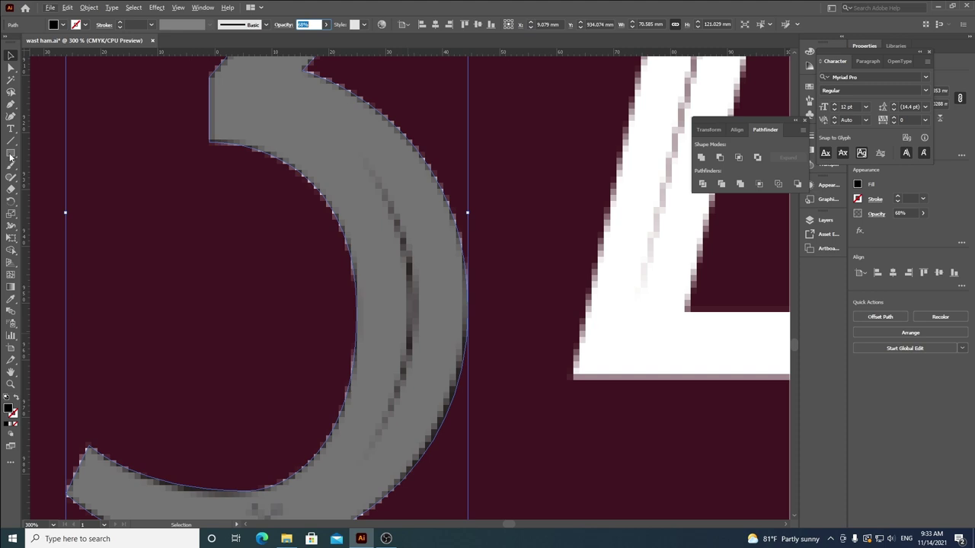
{"action": "key", "text": "a"}
{"action": "scroll", "coordinate": [396, 184], "scroll_direction": "up", "scroll_amount": 1}
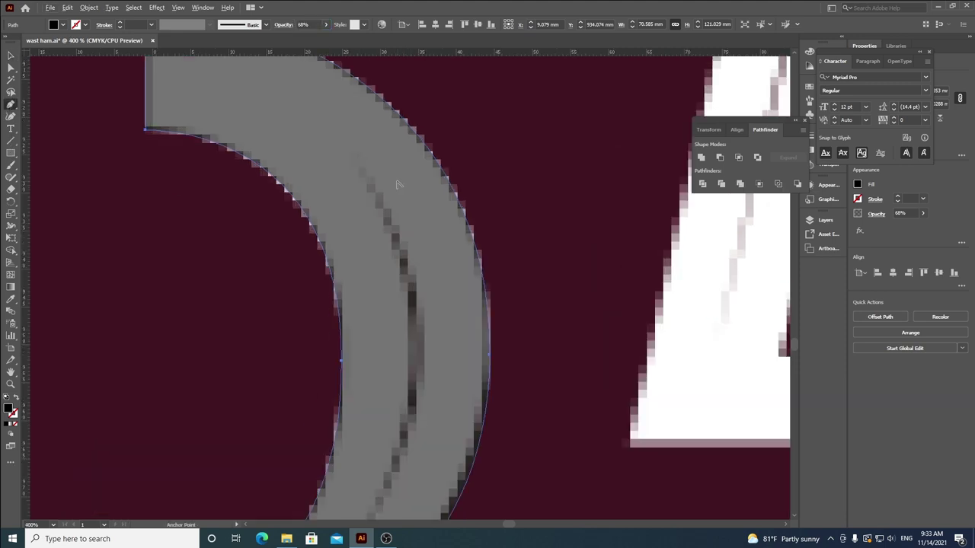
{"action": "left_click", "coordinate": [350, 154]}
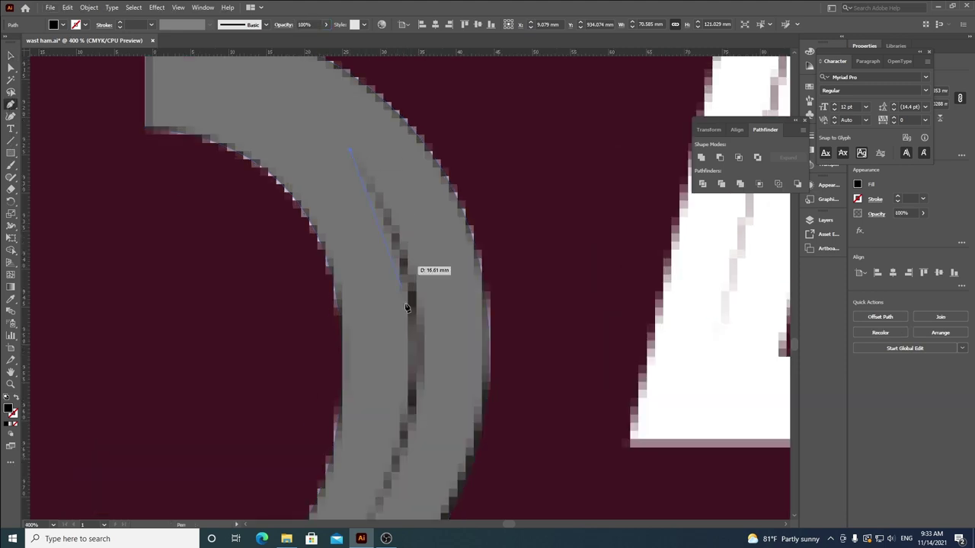
{"action": "left_click", "coordinate": [425, 361]}
{"action": "left_click_drag", "start_coordinate": [419, 473], "coordinate": [453, 270]}
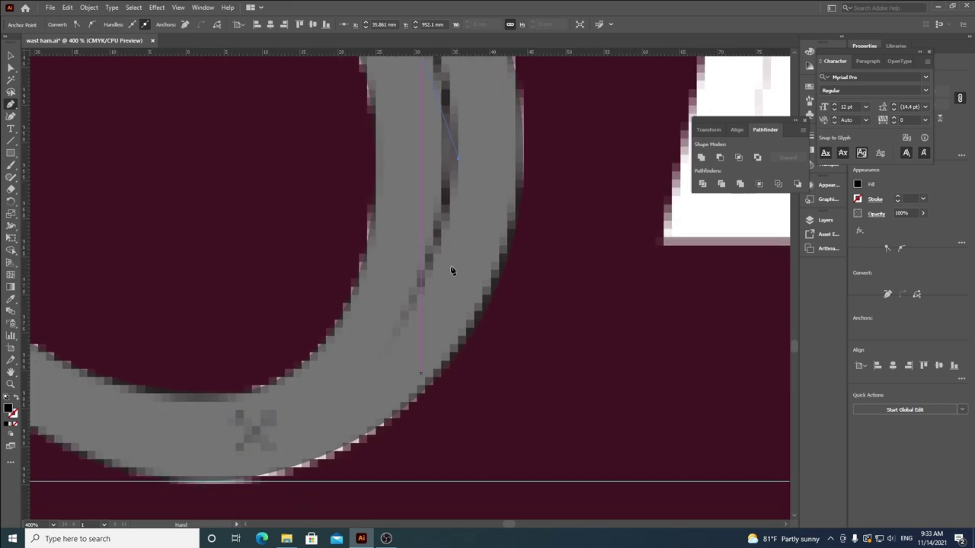
{"action": "left_click", "coordinate": [396, 338]}
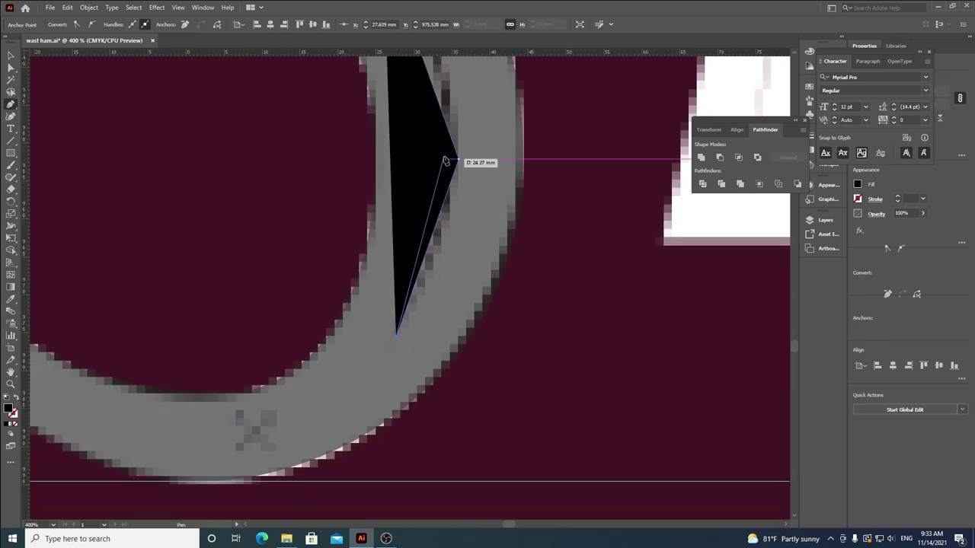
{"action": "scroll", "coordinate": [430, 133], "scroll_direction": "up", "scroll_amount": 5}
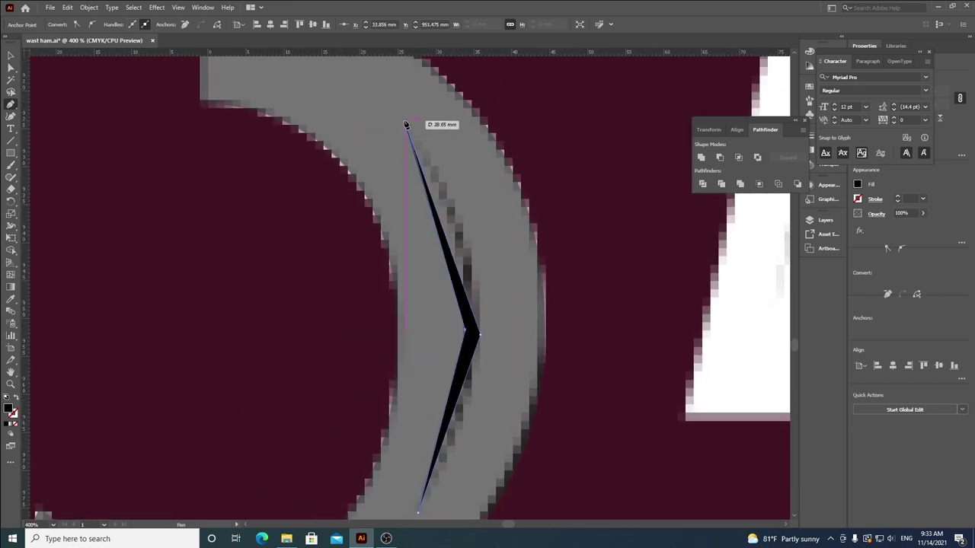
Step: Convert the sliver's outer middle anchor to smooth and extend both handles vertically to follow the inline's outer curve
{"action": "left_click", "coordinate": [10, 67]}
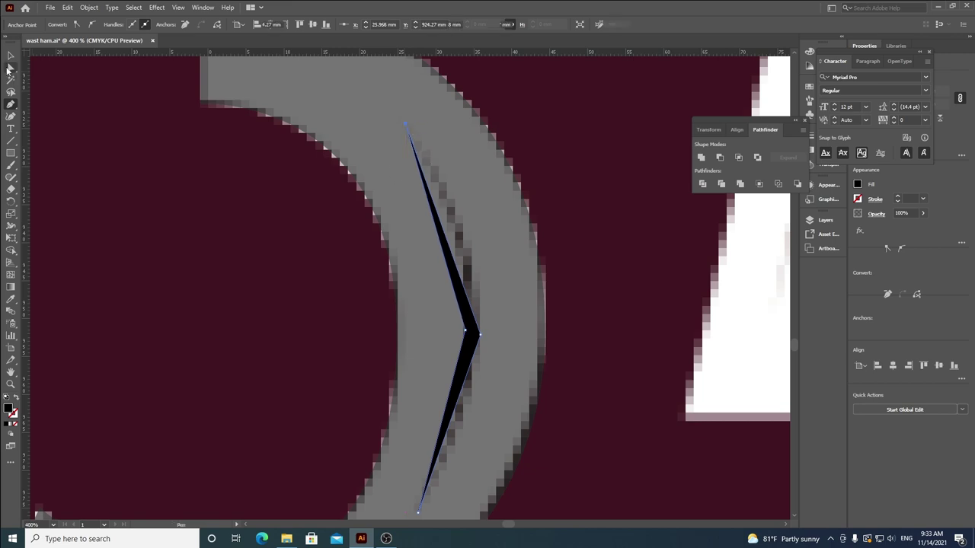
{"action": "left_click", "coordinate": [469, 332]}
{"action": "left_click", "coordinate": [92, 23]}
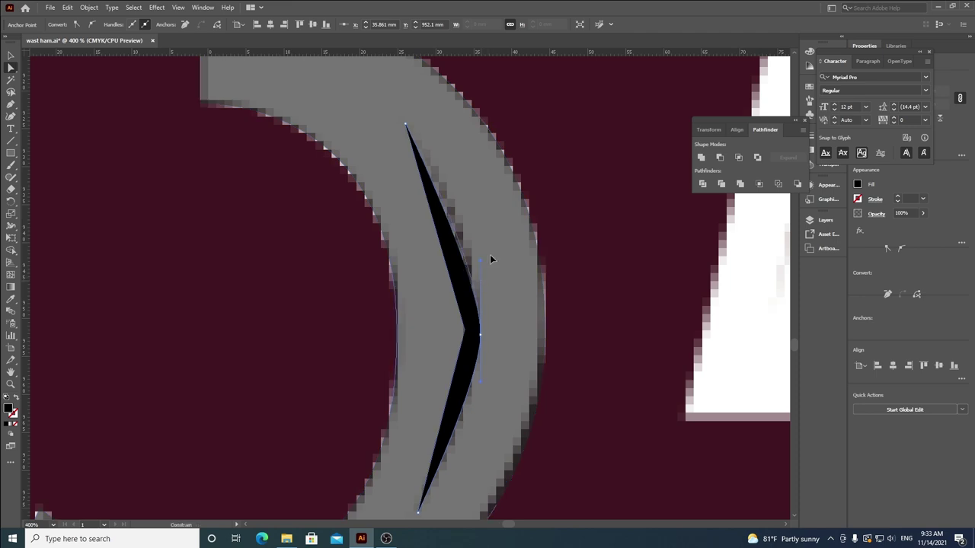
{"action": "left_click_drag", "start_coordinate": [504, 222], "coordinate": [504, 221]}
{"action": "left_click_drag", "start_coordinate": [484, 387], "coordinate": [488, 446]}
Step: Convert the sliver's inner middle anchor to smooth and lengthen its vertical handles to curve the inner edge
{"action": "left_click_drag", "start_coordinate": [464, 333], "coordinate": [467, 332]}
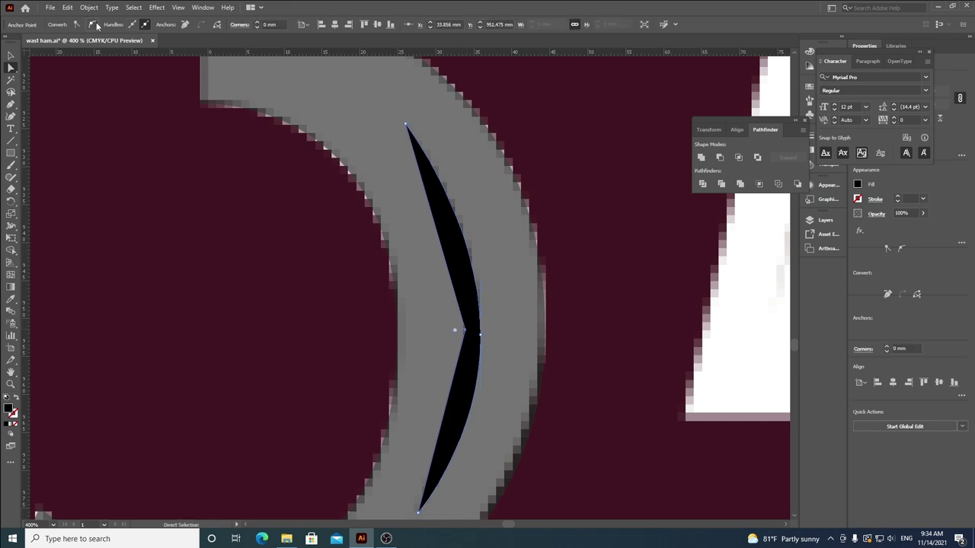
{"action": "left_click", "coordinate": [95, 24]}
{"action": "left_click_drag", "start_coordinate": [466, 279], "coordinate": [481, 234]}
{"action": "left_click_drag", "start_coordinate": [464, 376], "coordinate": [469, 441]}
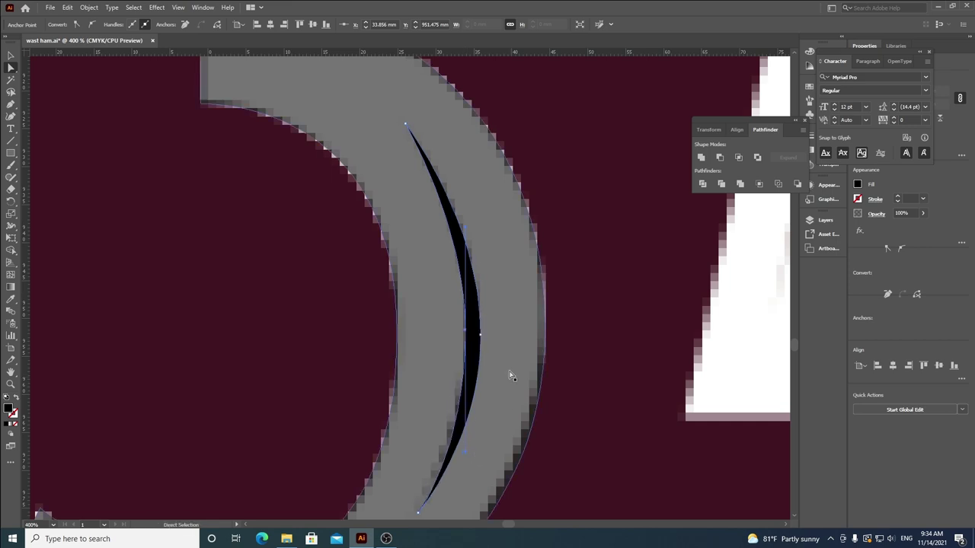
Step: Nudge the sliver's outer middle anchor inward, lengthen its handles, and shift the lower tip slightly outward along the inline mark
{"action": "scroll", "coordinate": [481, 335], "scroll_direction": "up", "scroll_amount": 2}
{"action": "left_click_drag", "start_coordinate": [482, 335], "coordinate": [470, 312]}
{"action": "scroll", "coordinate": [470, 312], "scroll_direction": "down", "scroll_amount": 2}
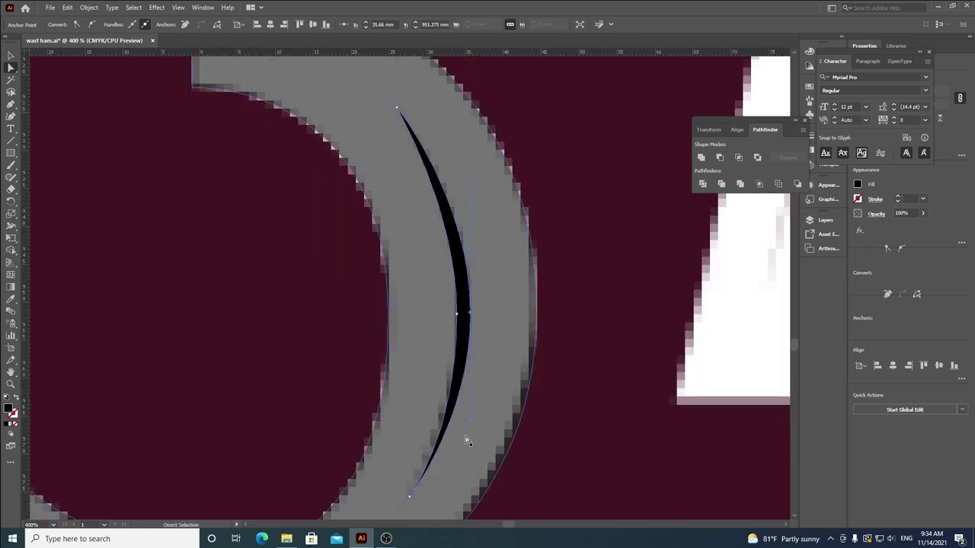
{"action": "left_click_drag", "start_coordinate": [470, 423], "coordinate": [471, 441]}
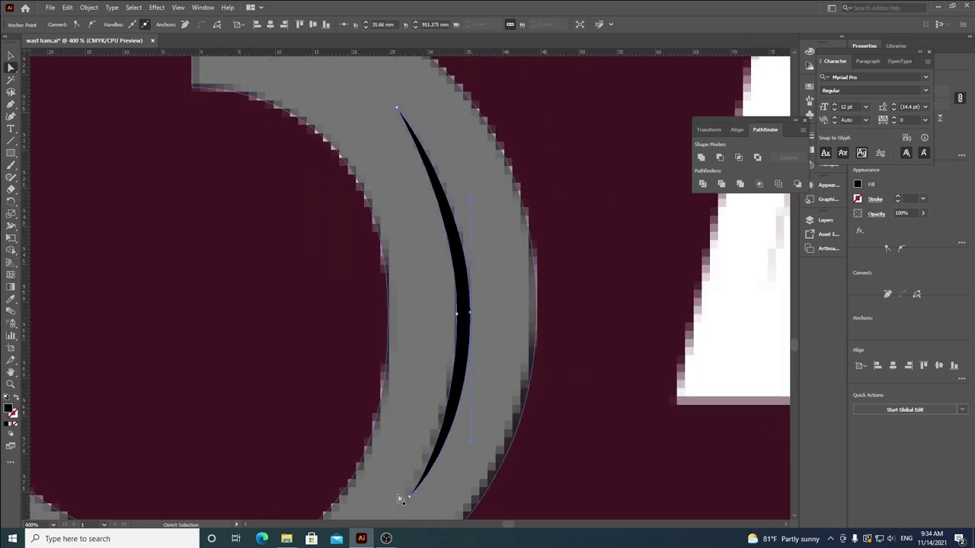
{"action": "left_click_drag", "start_coordinate": [410, 499], "coordinate": [402, 501]}
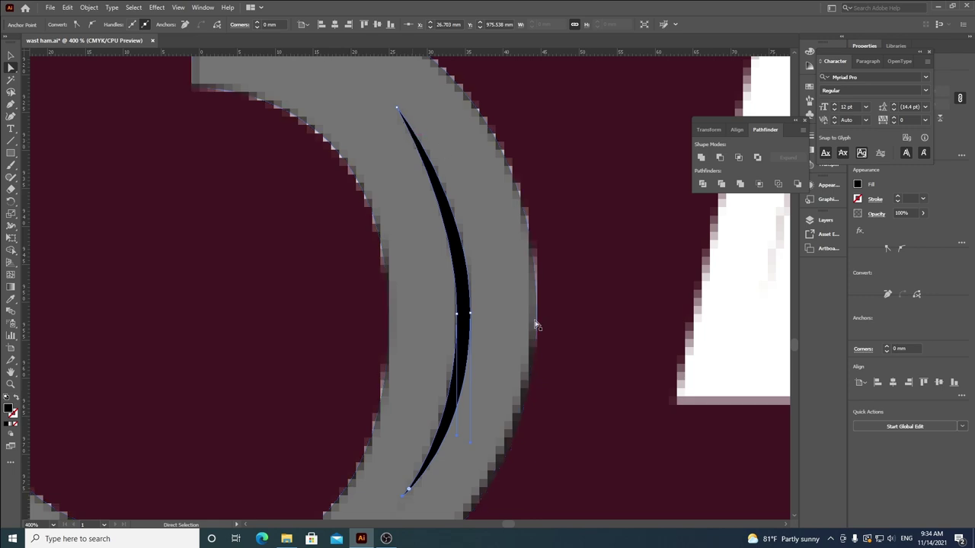
{"action": "left_click", "coordinate": [469, 315]}
{"action": "left_click_drag", "start_coordinate": [476, 204], "coordinate": [473, 193]}
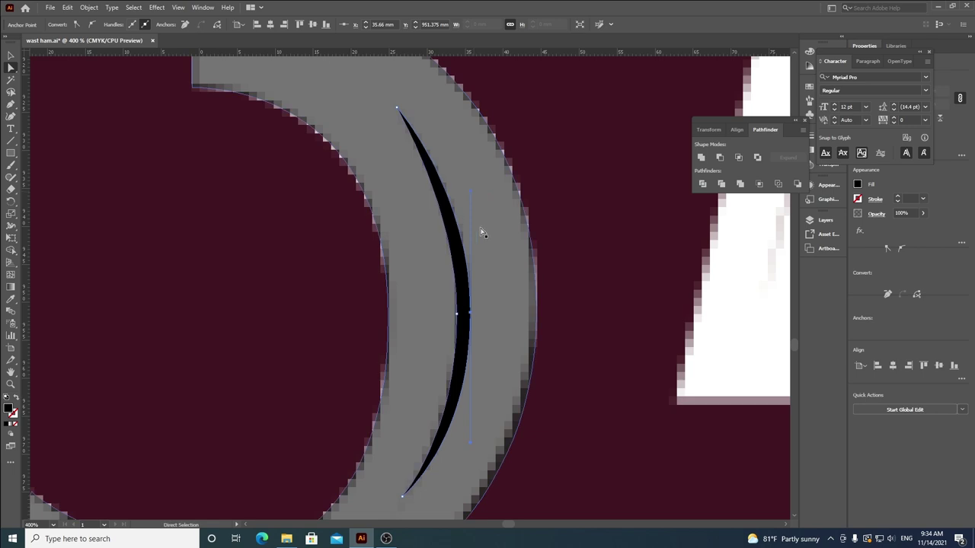
Step: Set the three's opacity to 100% and place a solid copy of it beside the 012 copies off the template
{"action": "key", "text": "ctrl+0"}
{"action": "key", "text": "v"}
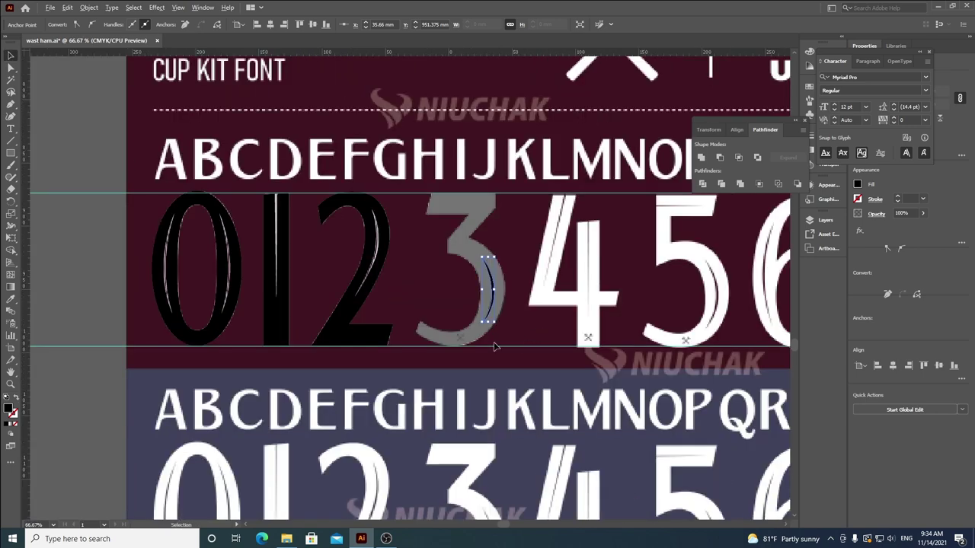
{"action": "left_click", "coordinate": [467, 333]}
{"action": "scroll", "coordinate": [468, 333], "scroll_direction": "down", "scroll_amount": 2}
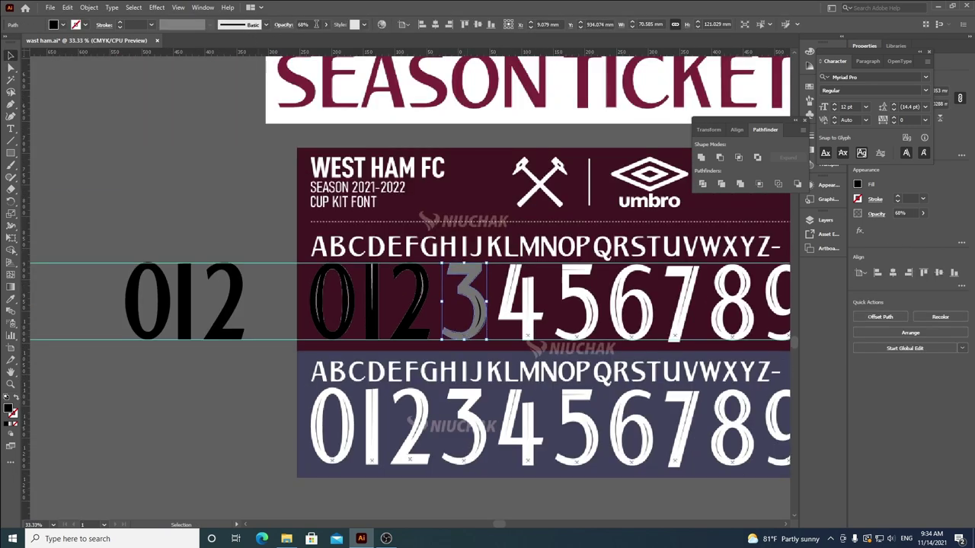
{"action": "left_click", "coordinate": [325, 26]}
{"action": "left_click_drag", "start_coordinate": [473, 336], "coordinate": [276, 336]}
Step: Cut the inline sliver out of the three on the template
{"action": "left_click", "coordinate": [505, 342]}
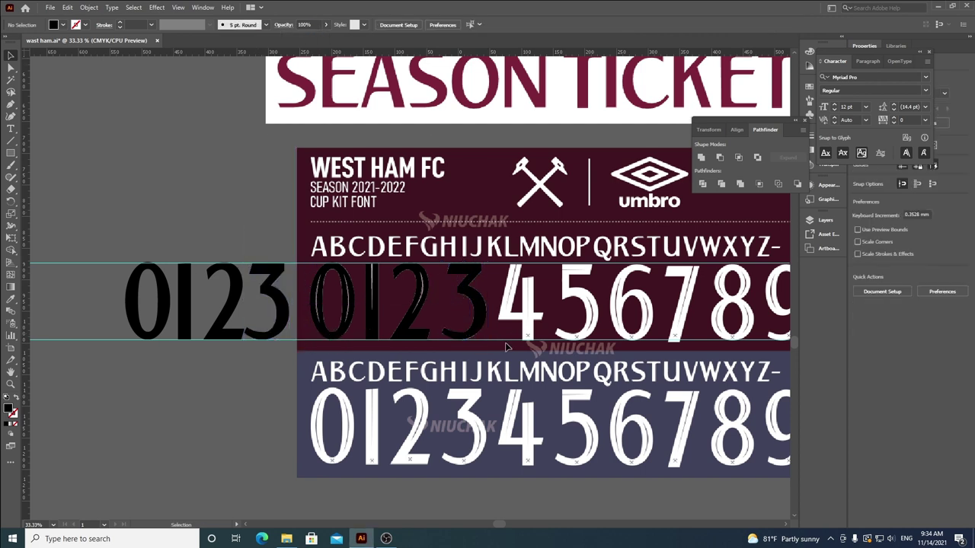
{"action": "left_click", "coordinate": [480, 324]}
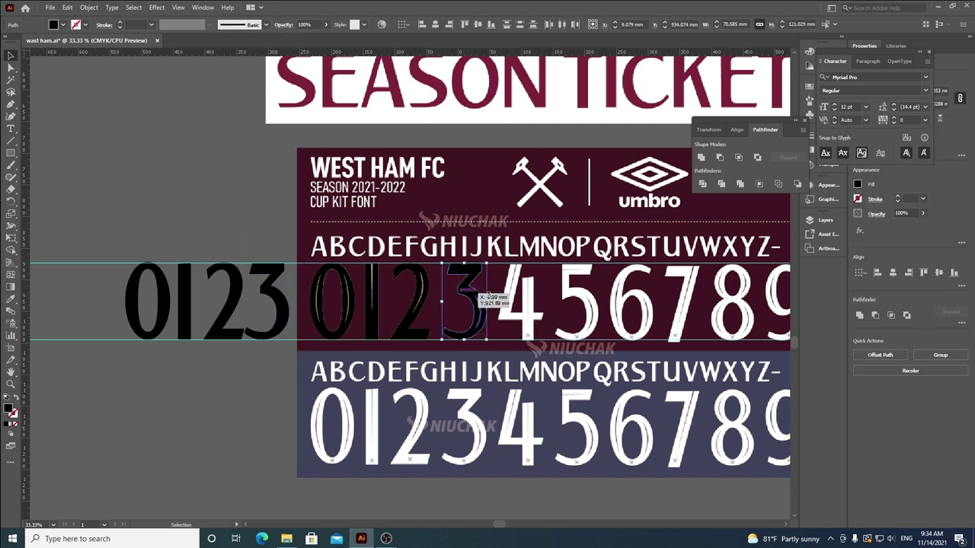
{"action": "left_click", "coordinate": [565, 322]}
Step: Move the row of solid 0123 copies farther left, away from the template
{"action": "left_click_drag", "start_coordinate": [259, 342], "coordinate": [143, 316]}
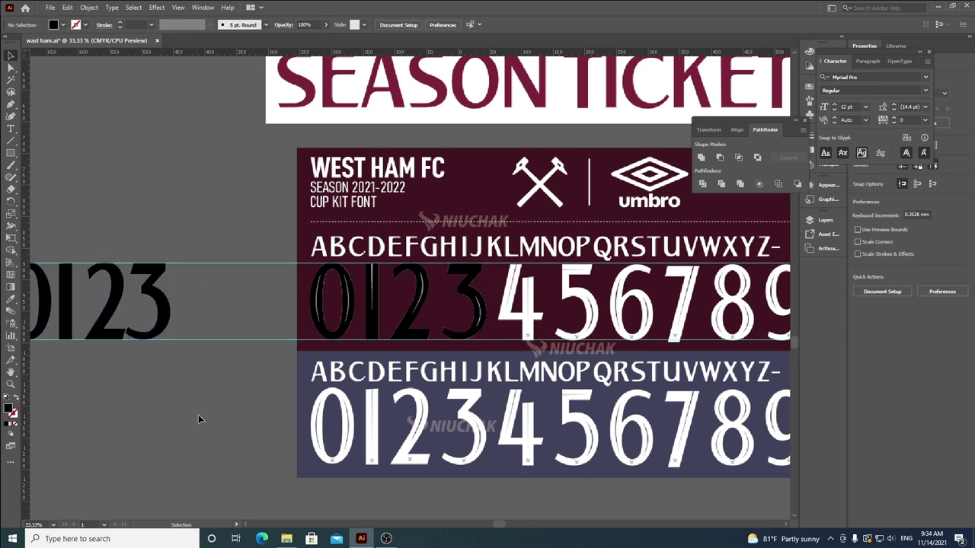
{"action": "scroll", "coordinate": [116, 317], "scroll_direction": "up", "scroll_amount": 3}
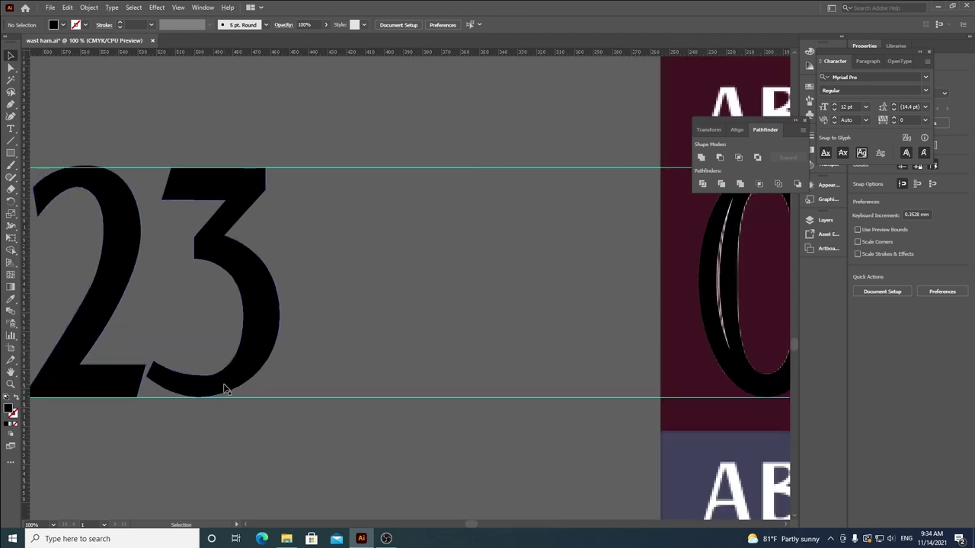
{"action": "left_click", "coordinate": [190, 388]}
{"action": "scroll", "coordinate": [190, 390], "scroll_direction": "up", "scroll_amount": 2}
{"action": "scroll", "coordinate": [179, 394], "scroll_direction": "down", "scroll_amount": 4}
{"action": "left_click", "coordinate": [550, 422]}
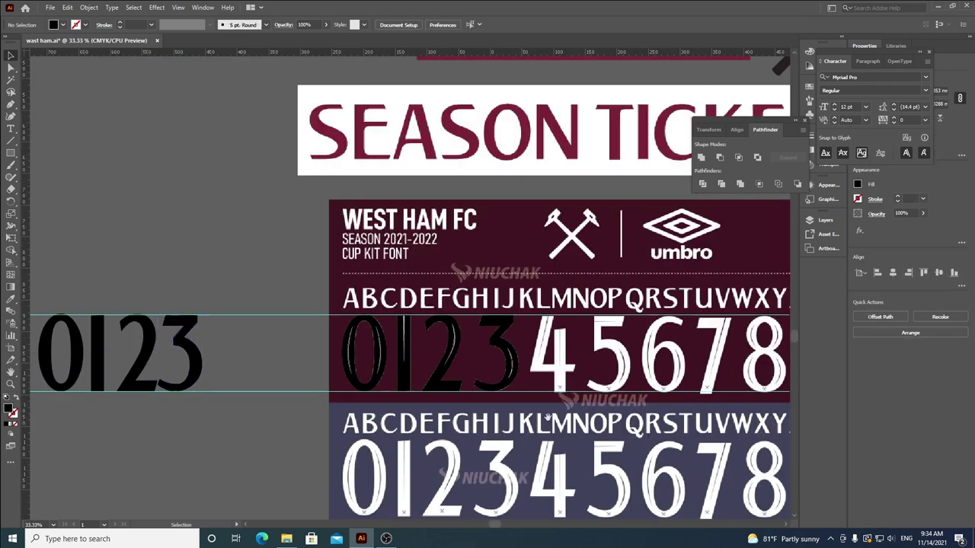
Step: Start the four's outline with the Pen tool, tracing the diagonal's outer edge, the crossbar's left underside and the stem's lower end
{"action": "left_click_drag", "start_coordinate": [565, 349], "coordinate": [306, 316]}
{"action": "scroll", "coordinate": [306, 316], "scroll_direction": "up", "scroll_amount": 4}
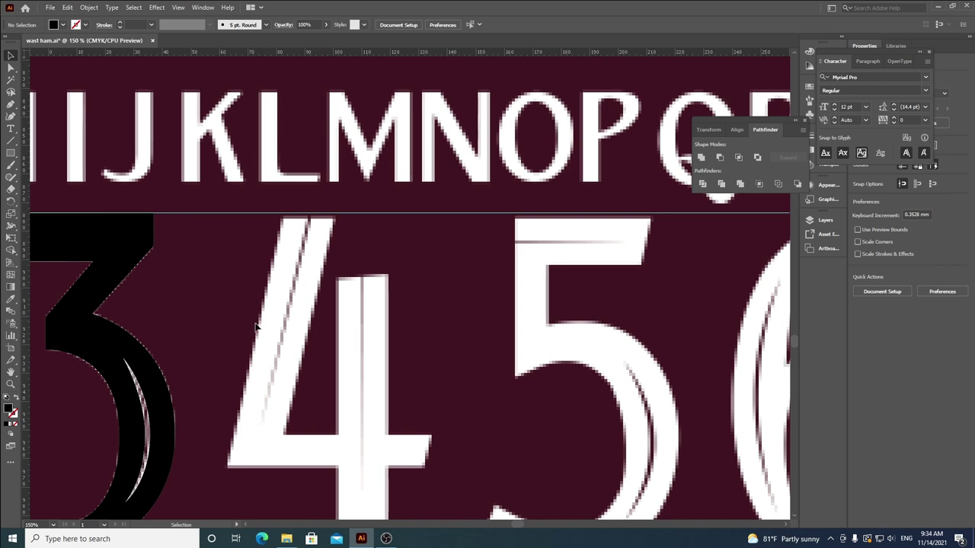
{"action": "scroll", "coordinate": [255, 326], "scroll_direction": "down", "scroll_amount": 2}
{"action": "left_click", "coordinate": [10, 104]}
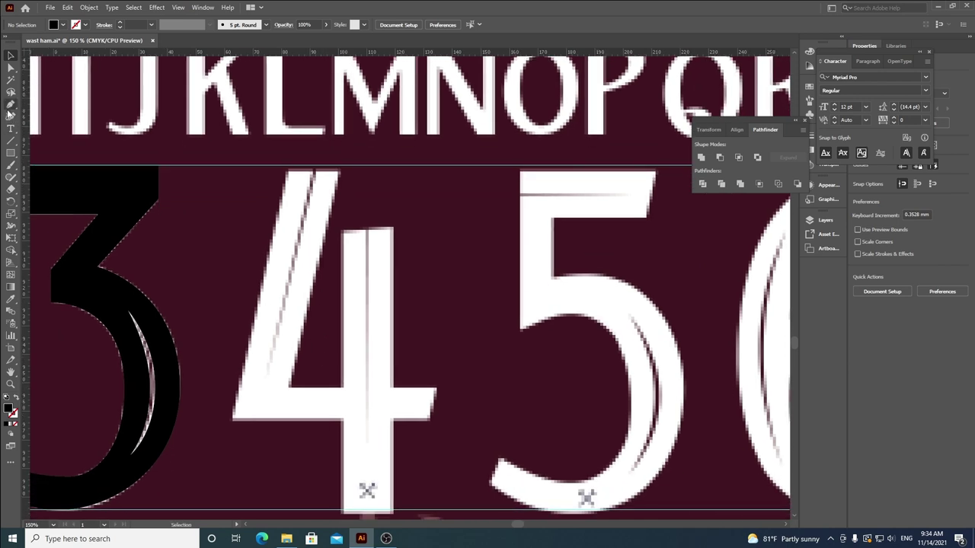
{"action": "left_click", "coordinate": [290, 166]}
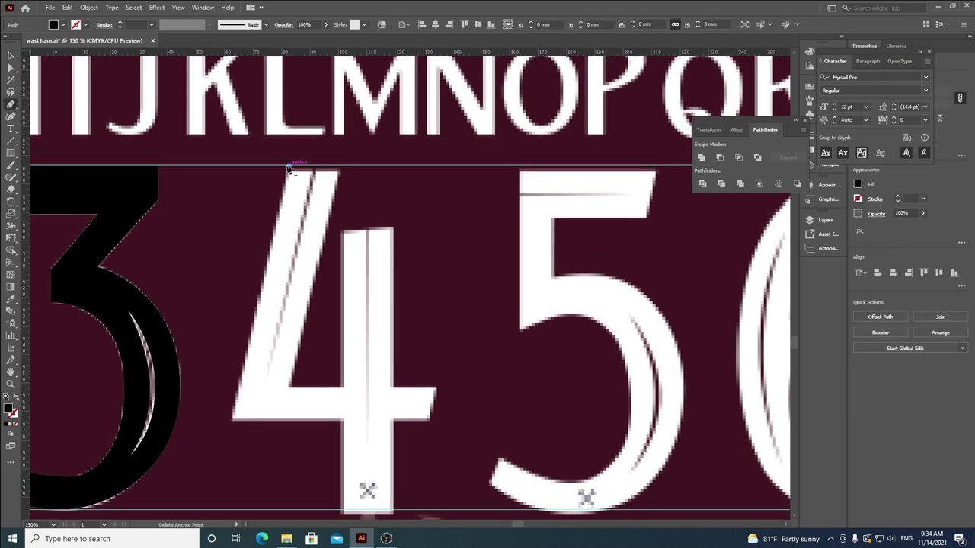
{"action": "left_click", "coordinate": [232, 419]}
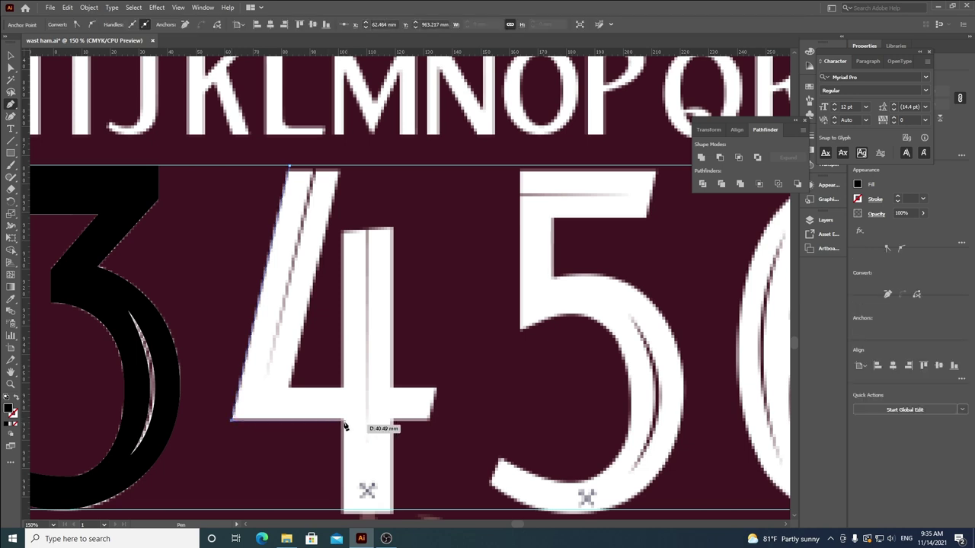
{"action": "left_click", "coordinate": [342, 420]}
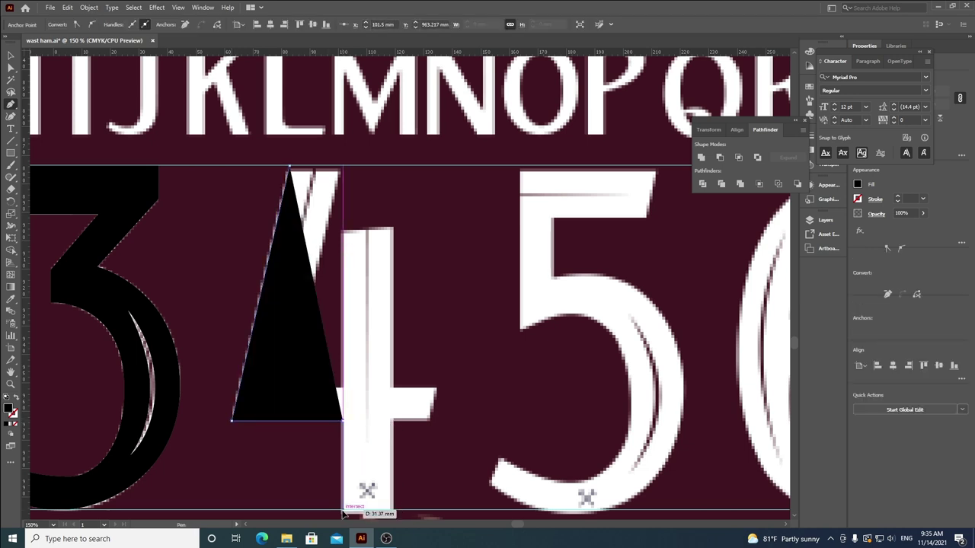
{"action": "left_click", "coordinate": [343, 510]}
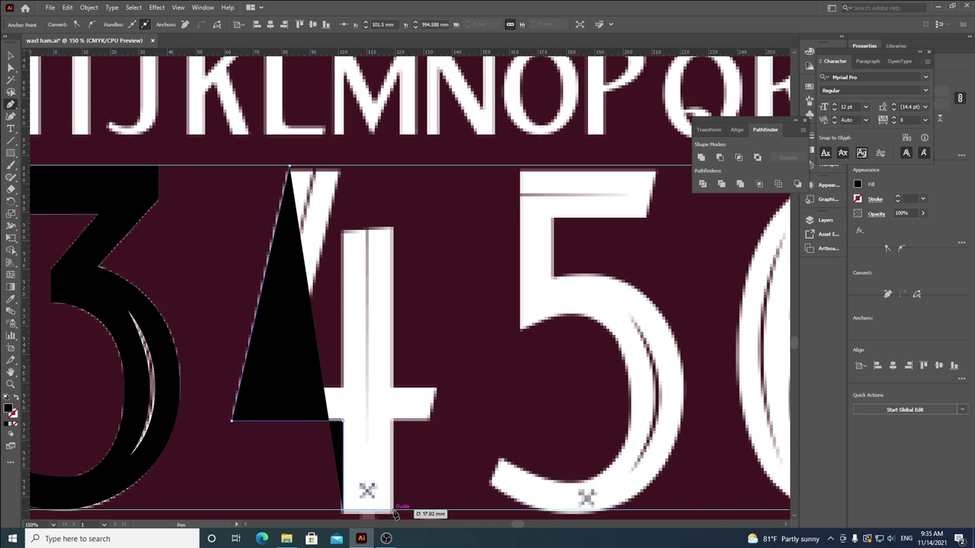
{"action": "left_click", "coordinate": [393, 511]}
{"action": "left_click", "coordinate": [393, 420]}
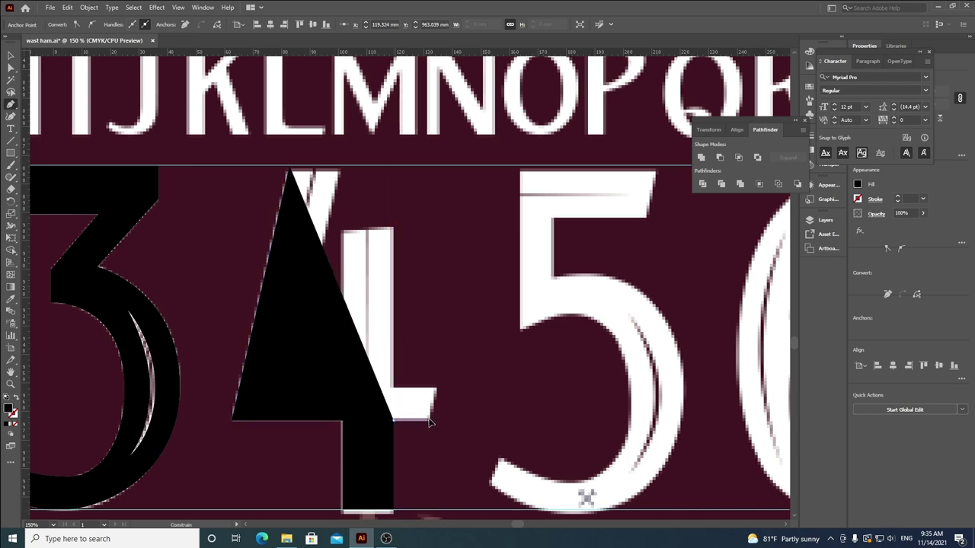
Step: Continue the four's outline around the slanted right end of the crossbar and up the stem's right edge
{"action": "left_click", "coordinate": [431, 419]}
{"action": "left_click", "coordinate": [437, 389]}
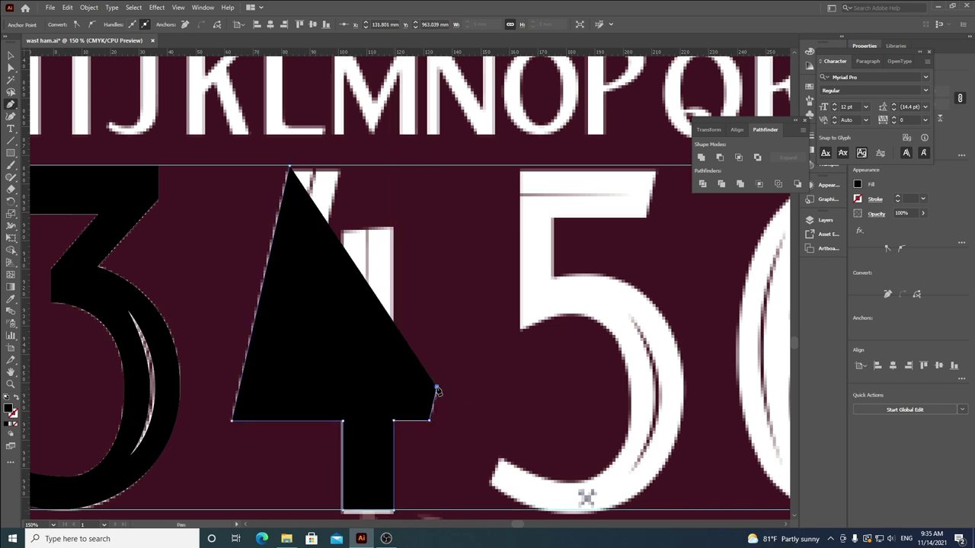
{"action": "left_click", "coordinate": [391, 387]}
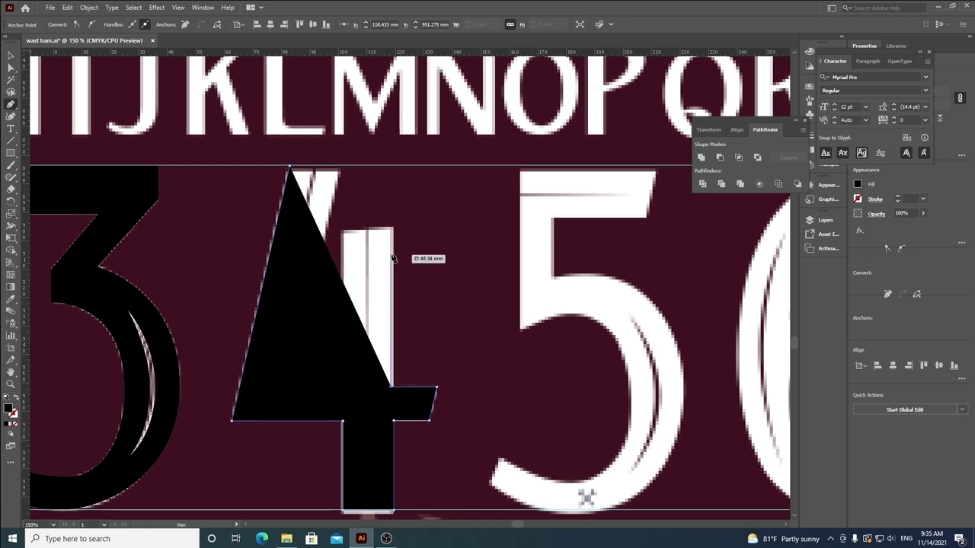
{"action": "left_click", "coordinate": [393, 230]}
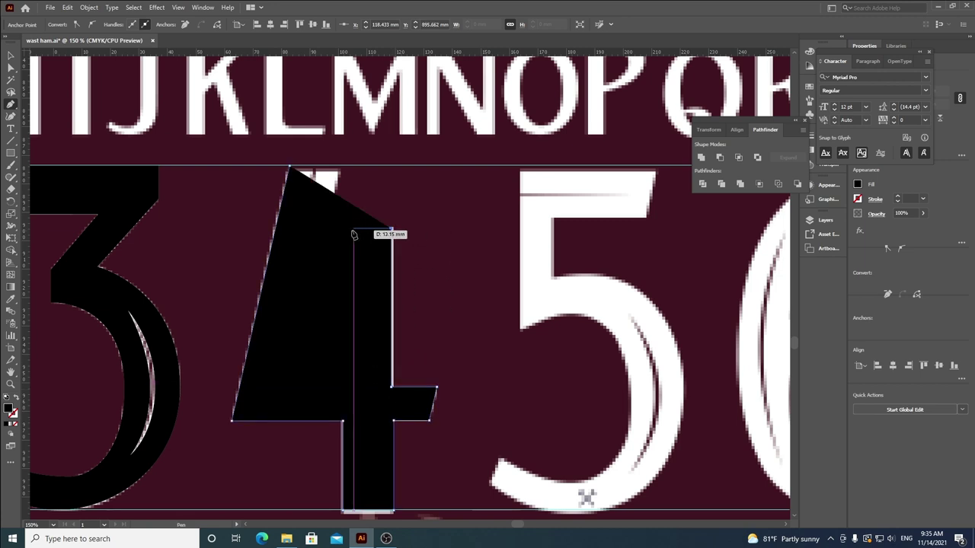
Step: Close the four's outline along the stem's top and left edge, the crossbar's upper edge and the diagonal's inner edge
{"action": "left_click", "coordinate": [16, 398]}
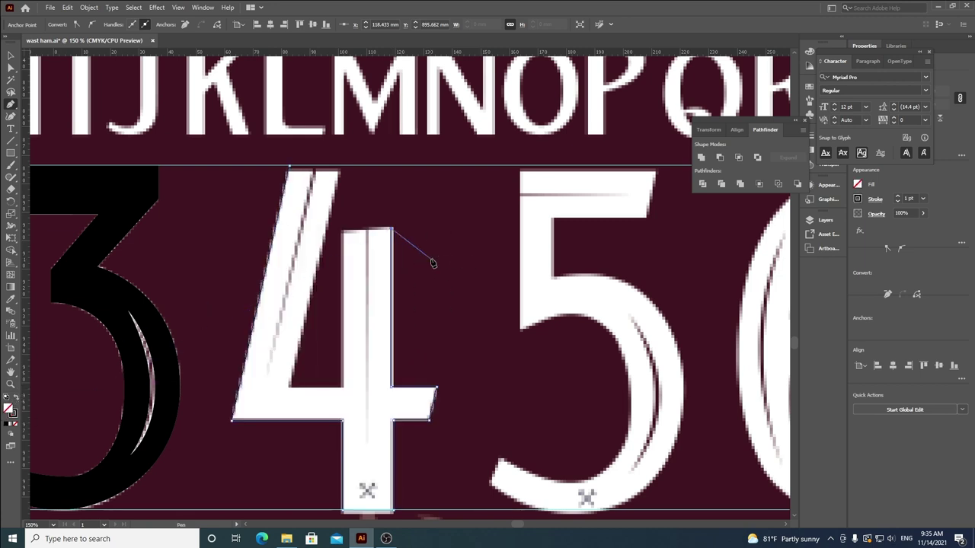
{"action": "left_click", "coordinate": [342, 232]}
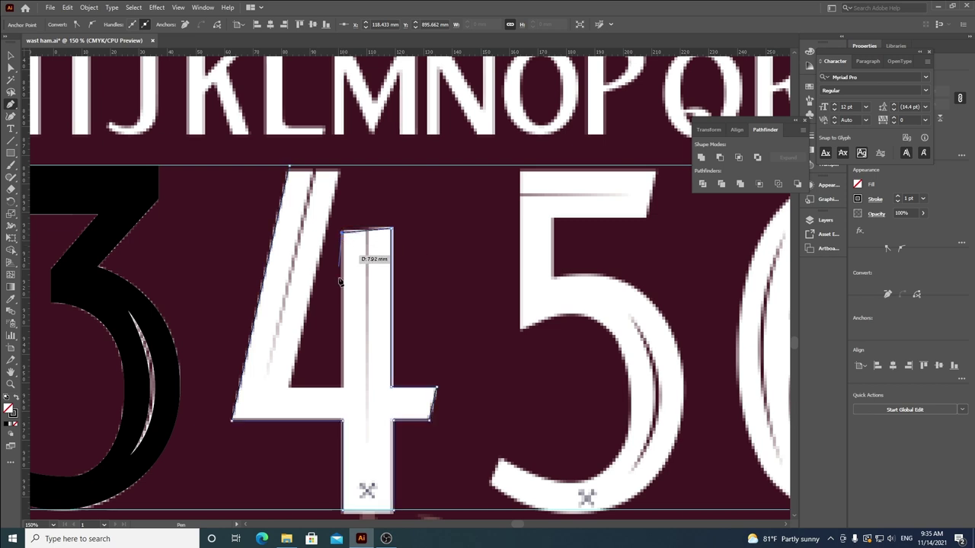
{"action": "left_click", "coordinate": [342, 390]}
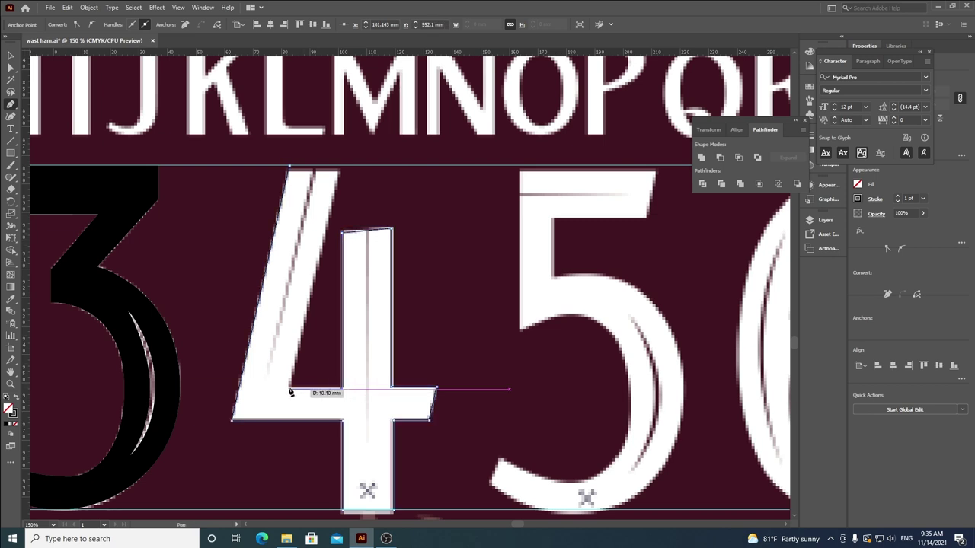
{"action": "left_click", "coordinate": [289, 390]}
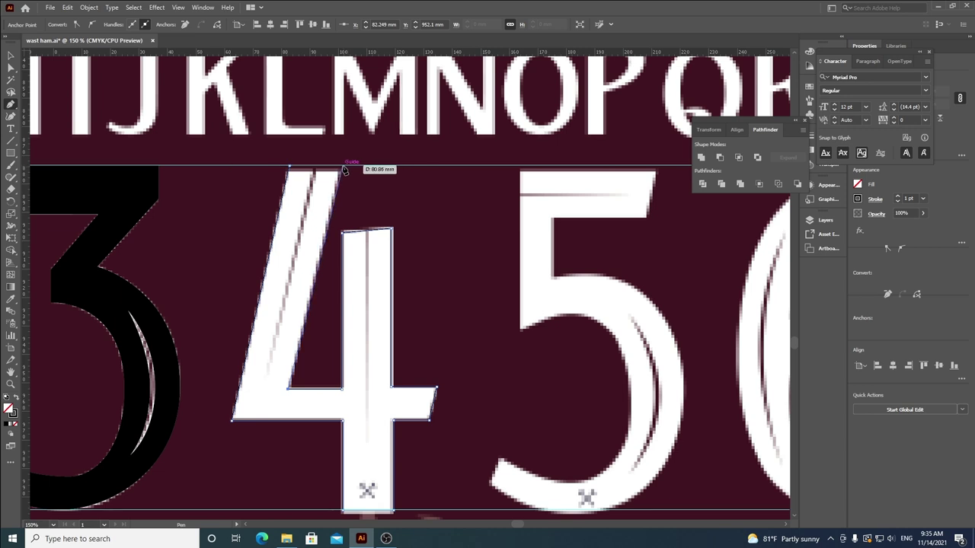
{"action": "left_click", "coordinate": [343, 166]}
{"action": "left_click", "coordinate": [289, 166]}
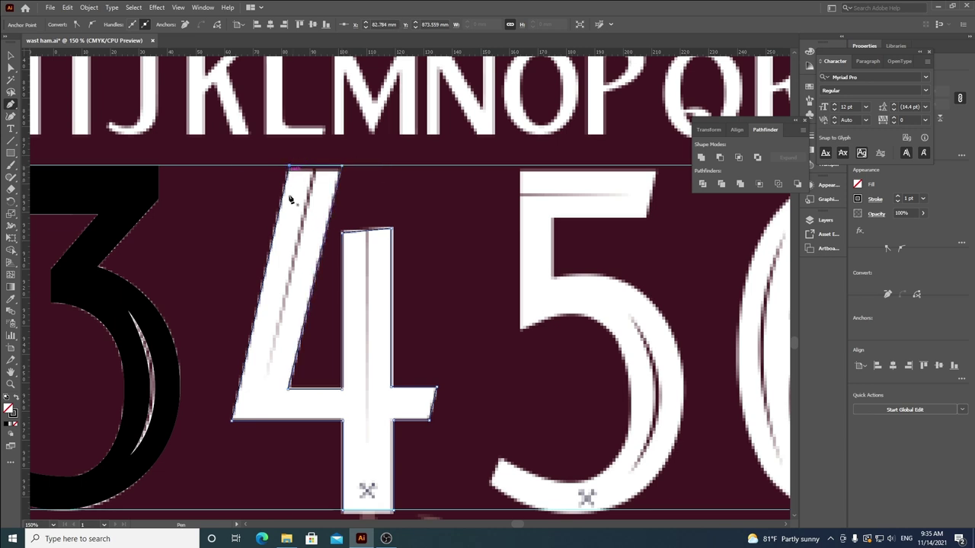
Step: Give the closed four a black fill and no stroke
{"action": "left_click", "coordinate": [9, 56]}
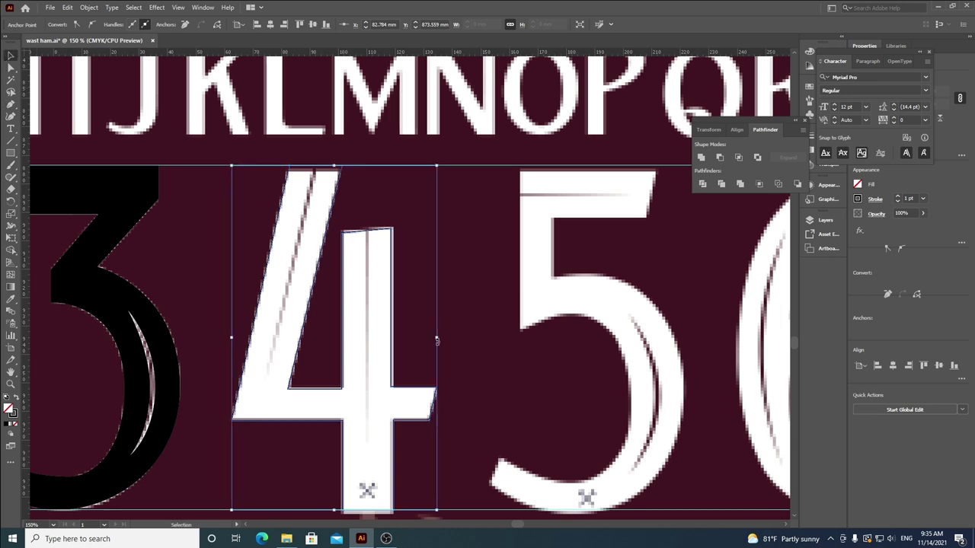
{"action": "left_click", "coordinate": [15, 404]}
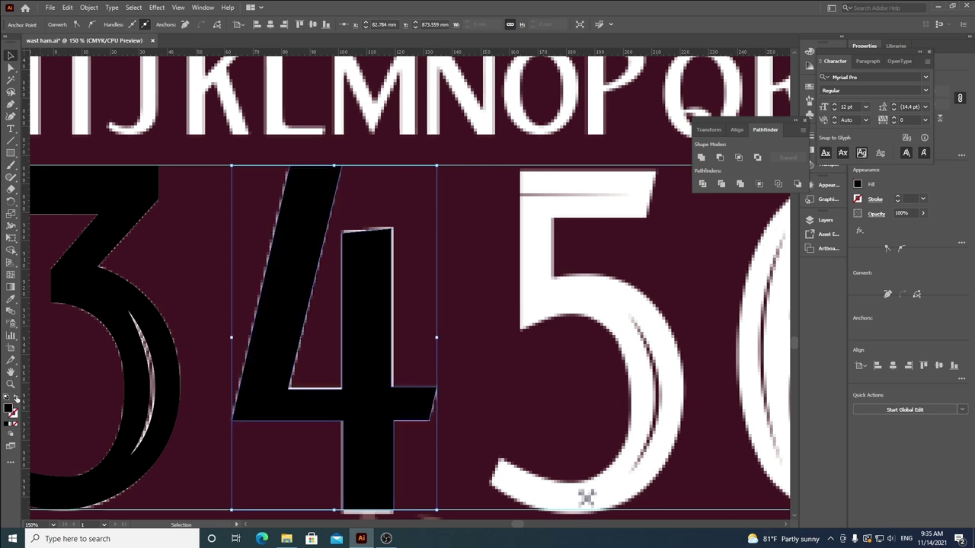
{"action": "left_click", "coordinate": [550, 351]}
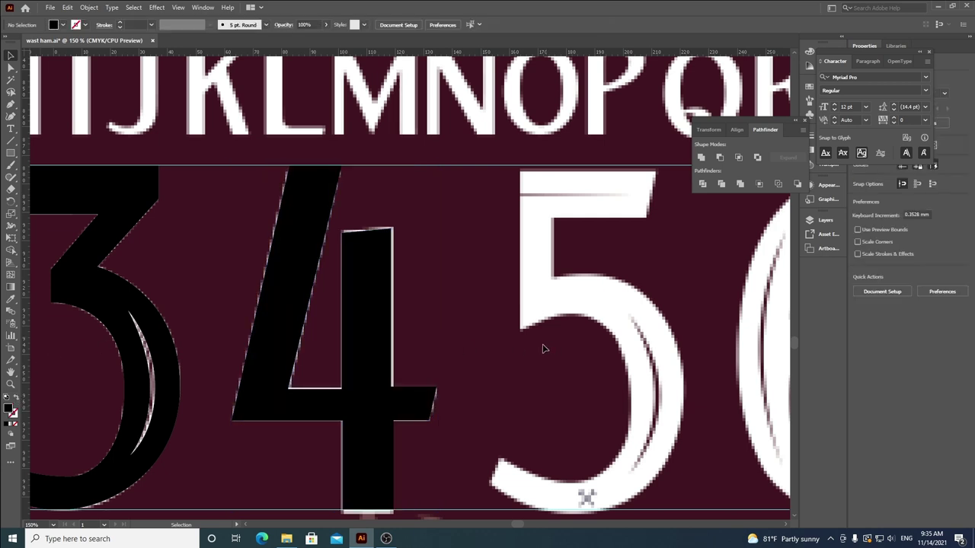
Step: Nudge the corner where the four's stem meets the crossbar's upper right edge outward, matching the stem's right edge to the template
{"action": "scroll", "coordinate": [387, 415], "scroll_direction": "up", "scroll_amount": 1}
{"action": "key", "text": "a"}
{"action": "left_click_drag", "start_coordinate": [385, 143], "coordinate": [397, 403]}
{"action": "scroll", "coordinate": [394, 397], "scroll_direction": "up", "scroll_amount": 4}
{"action": "left_click_drag", "start_coordinate": [390, 355], "coordinate": [393, 355]}
{"action": "scroll", "coordinate": [419, 342], "scroll_direction": "down", "scroll_amount": 3}
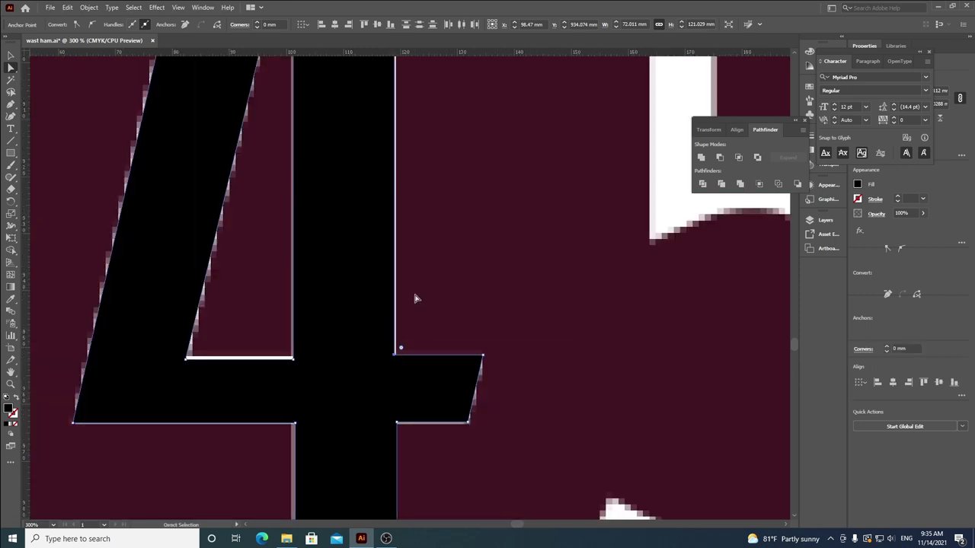
{"action": "scroll", "coordinate": [400, 358], "scroll_direction": "up", "scroll_amount": 3}
{"action": "left_click_drag", "start_coordinate": [385, 349], "coordinate": [387, 349]}
{"action": "scroll", "coordinate": [429, 310], "scroll_direction": "down", "scroll_amount": 5}
{"action": "left_click", "coordinate": [498, 263]}
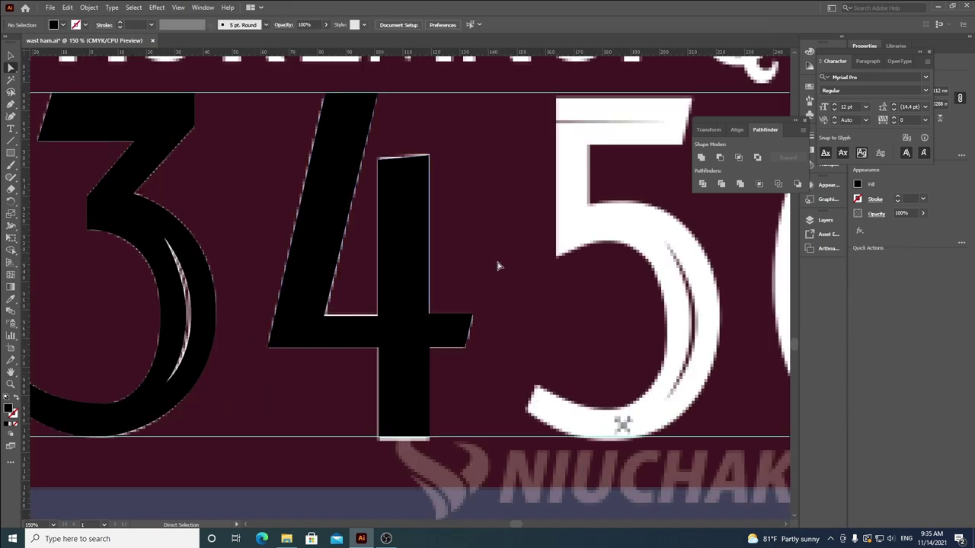
Step: Place a copy of the solid four beside the three in the row of copies left of the template
{"action": "left_click", "coordinate": [11, 55]}
{"action": "scroll", "coordinate": [409, 298], "scroll_direction": "down", "scroll_amount": 4}
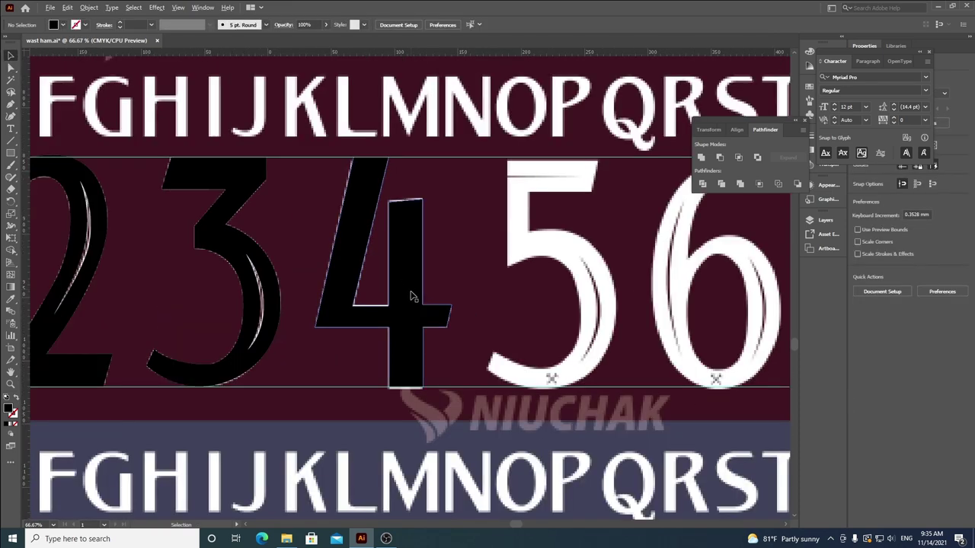
{"action": "left_click", "coordinate": [415, 312]}
{"action": "left_click_drag", "start_coordinate": [415, 312], "coordinate": [93, 313]}
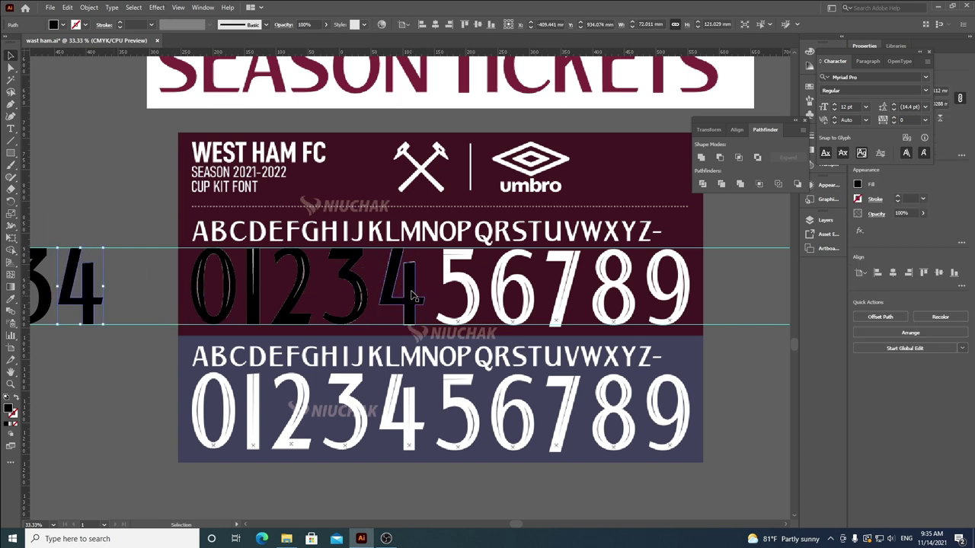
Step: Lower the opacity of the four on the template to 38%
{"action": "left_click", "coordinate": [326, 25]}
{"action": "left_click_drag", "start_coordinate": [323, 37], "coordinate": [300, 38]}
{"action": "scroll", "coordinate": [428, 300], "scroll_direction": "up", "scroll_amount": 5}
{"action": "scroll", "coordinate": [426, 327], "scroll_direction": "up", "scroll_amount": 1}
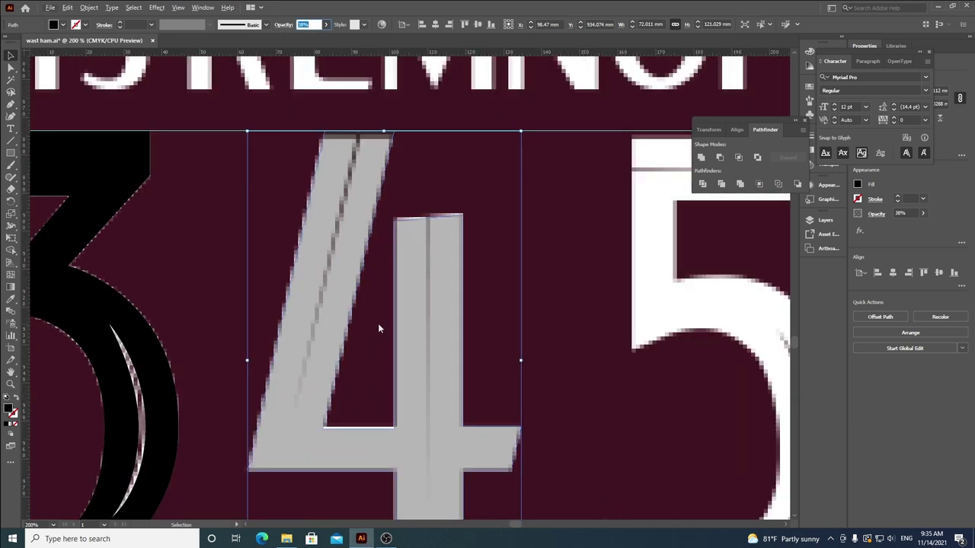
Step: Draw a narrow tapered sliver over the inline of the four's diagonal with the Pen tool, starting just above its top edge
{"action": "left_click", "coordinate": [11, 109]}
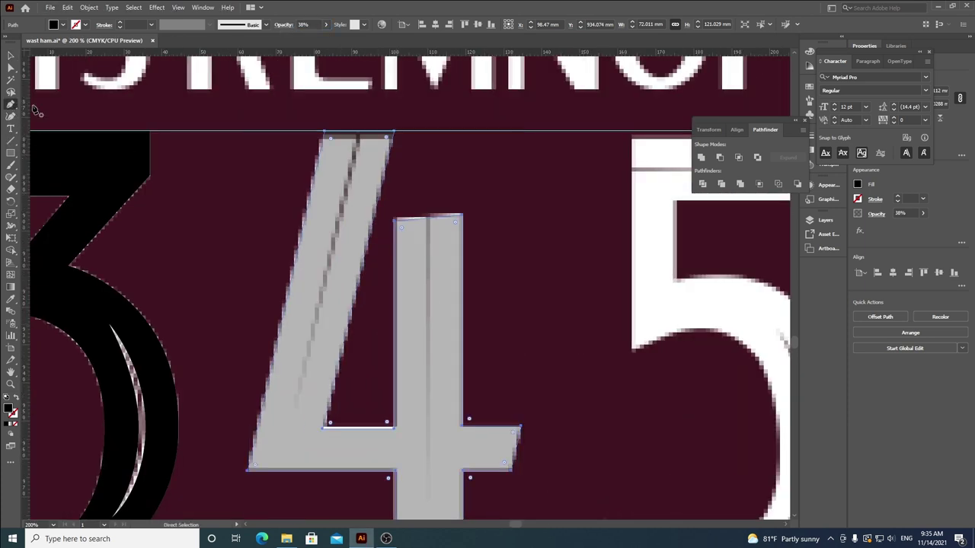
{"action": "left_click", "coordinate": [358, 119]}
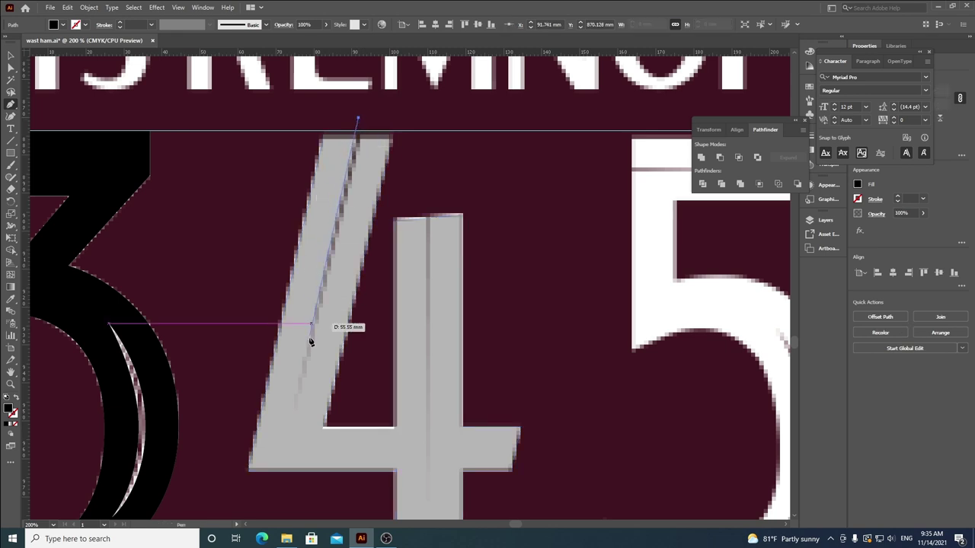
{"action": "left_click", "coordinate": [297, 397]}
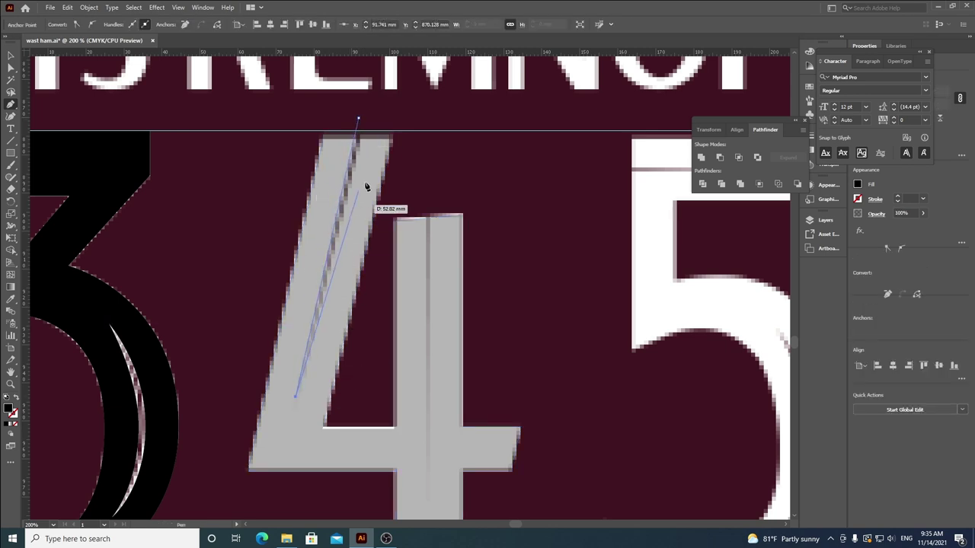
{"action": "left_click", "coordinate": [368, 120]}
{"action": "left_click", "coordinate": [359, 120]}
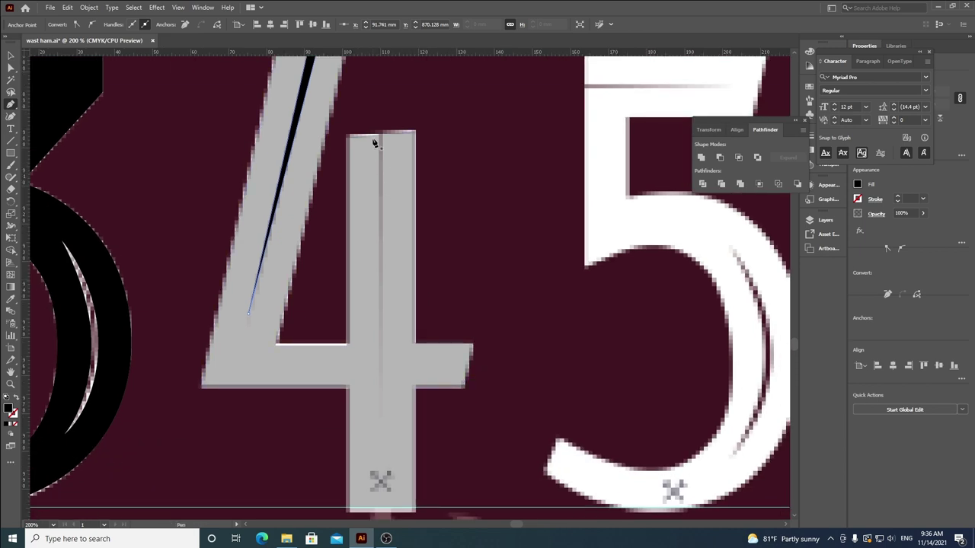
Step: Draw a thin tapered sliver along the inline of the four's stem, from above its top down past the crossbar
{"action": "left_click", "coordinate": [376, 133]}
{"action": "left_click", "coordinate": [379, 395]}
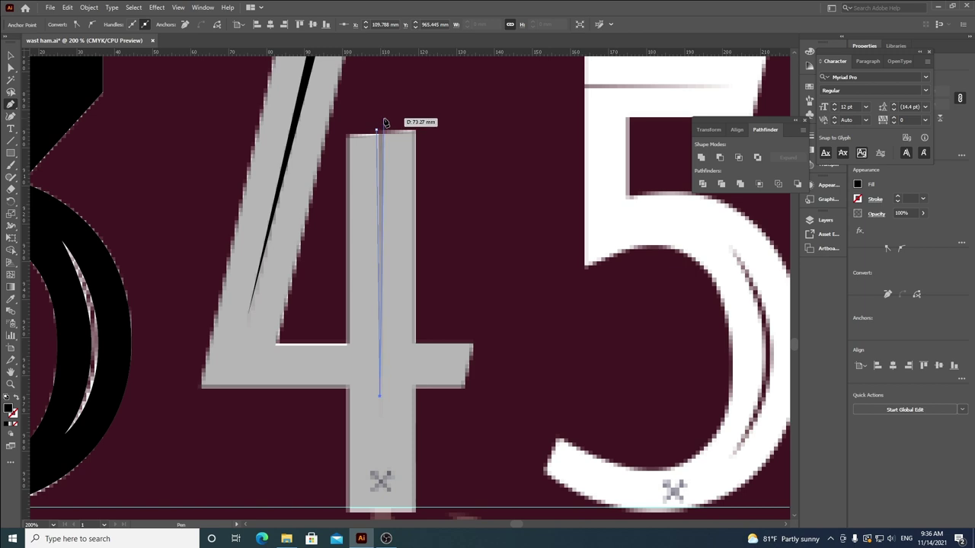
{"action": "left_click", "coordinate": [383, 119]}
{"action": "scroll", "coordinate": [396, 282], "scroll_direction": "down", "scroll_amount": 1}
Step: Cut both inline slivers out of the four with Minus Front and restore its opacity to 100%
{"action": "left_click", "coordinate": [10, 55]}
{"action": "left_click", "coordinate": [319, 234]}
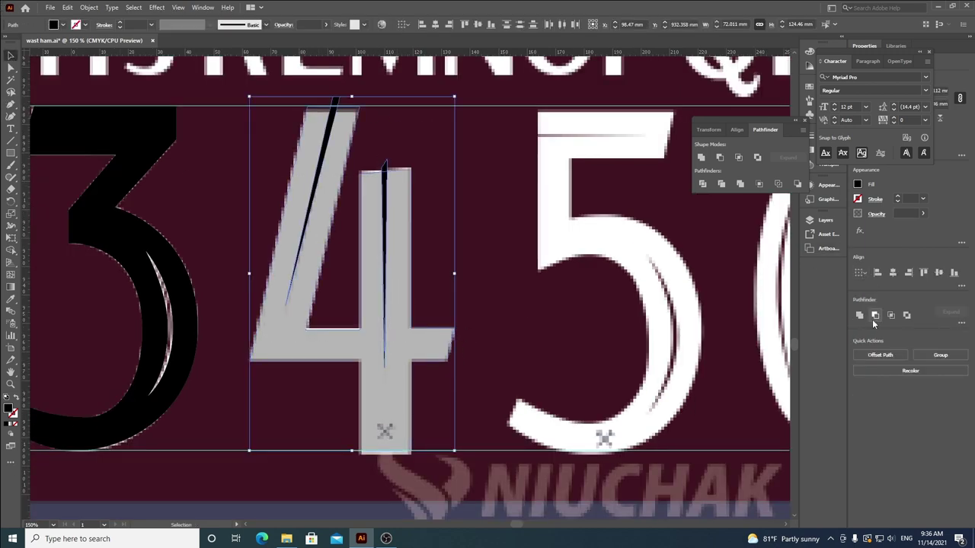
{"action": "left_click", "coordinate": [874, 315]}
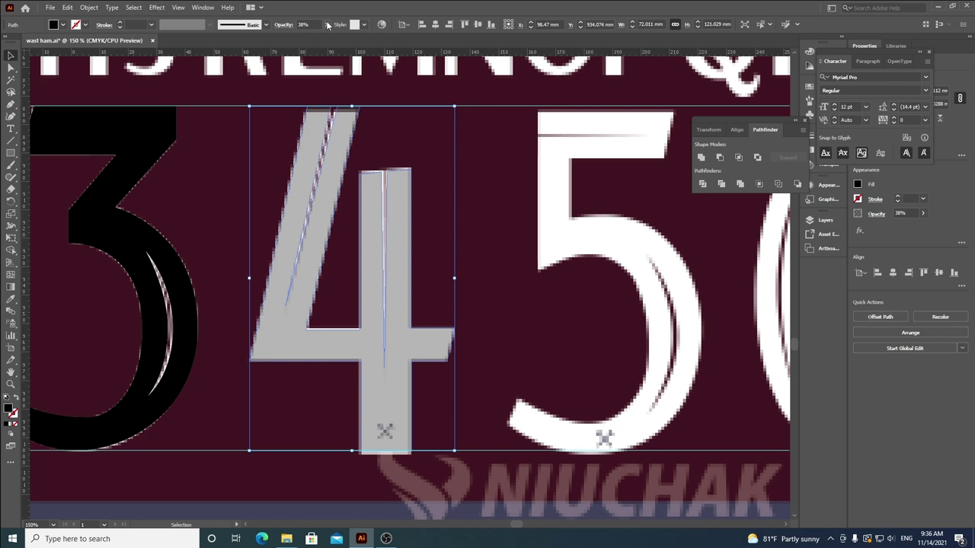
{"action": "left_click", "coordinate": [327, 24]}
{"action": "left_click_drag", "start_coordinate": [303, 38], "coordinate": [455, 62]}
{"action": "scroll", "coordinate": [313, 304], "scroll_direction": "down", "scroll_amount": 3}
{"action": "left_click", "coordinate": [447, 275]}
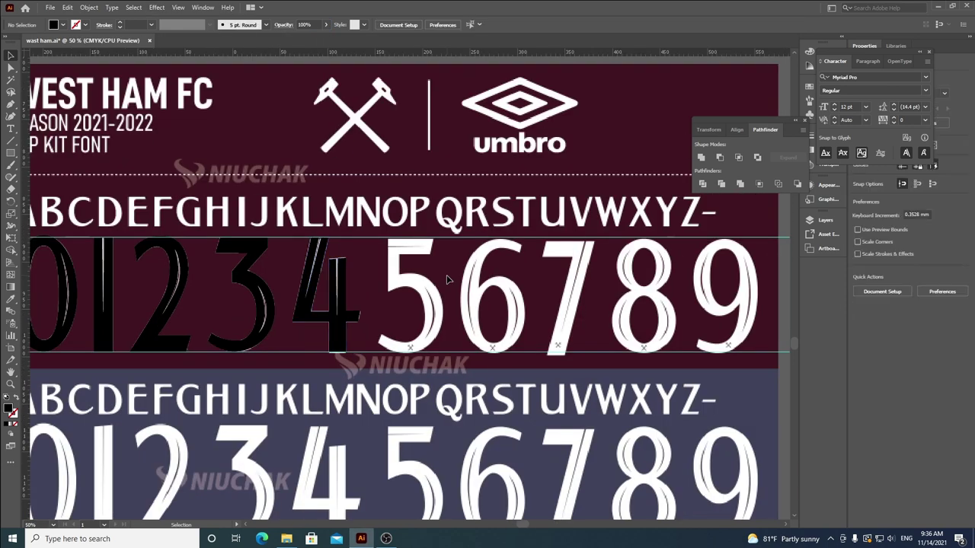
{"action": "scroll", "coordinate": [447, 279], "scroll_direction": "down", "scroll_amount": 1}
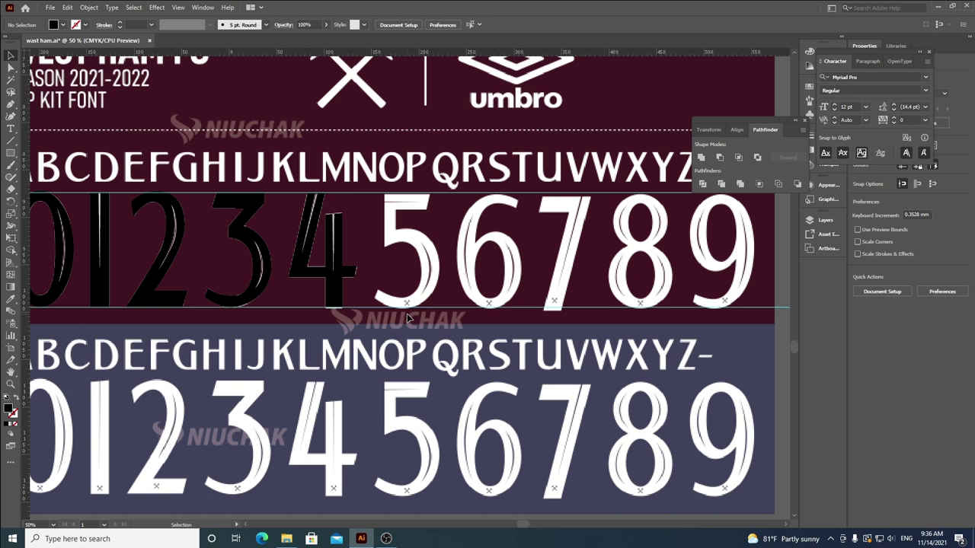
{"action": "scroll", "coordinate": [410, 262], "scroll_direction": "up", "scroll_amount": 2}
{"action": "left_click_drag", "start_coordinate": [497, 298], "coordinate": [434, 292]}
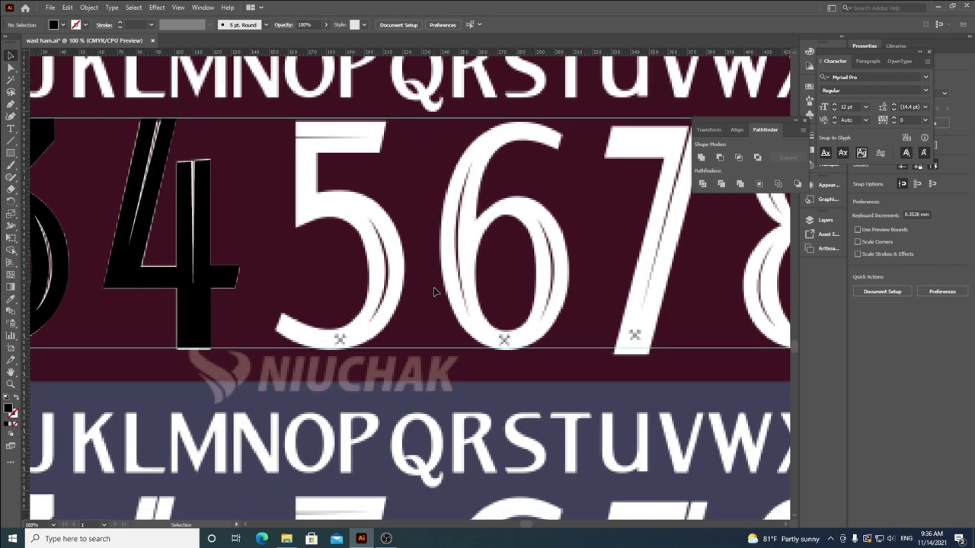
{"action": "scroll", "coordinate": [434, 291], "scroll_direction": "down", "scroll_amount": 1}
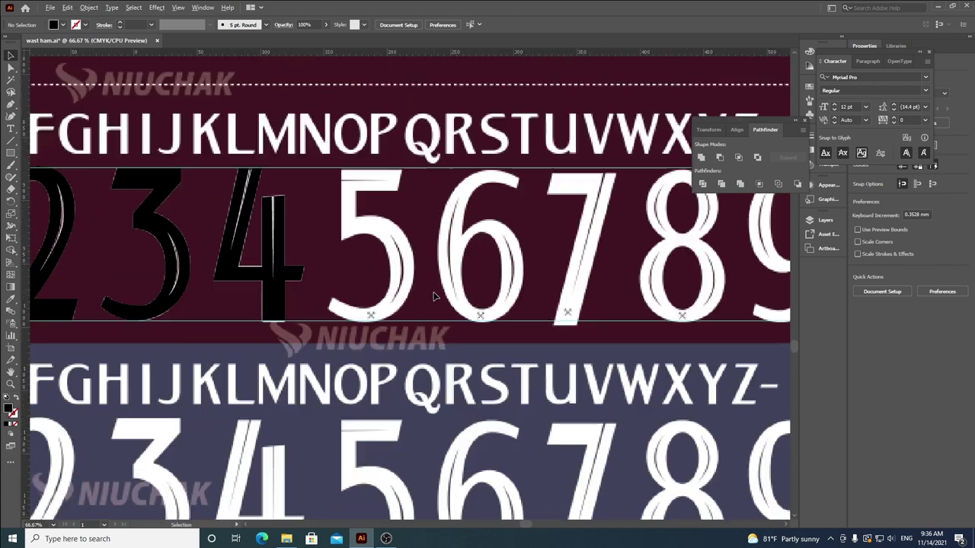
{"action": "scroll", "coordinate": [503, 293], "scroll_direction": "down", "scroll_amount": 1}
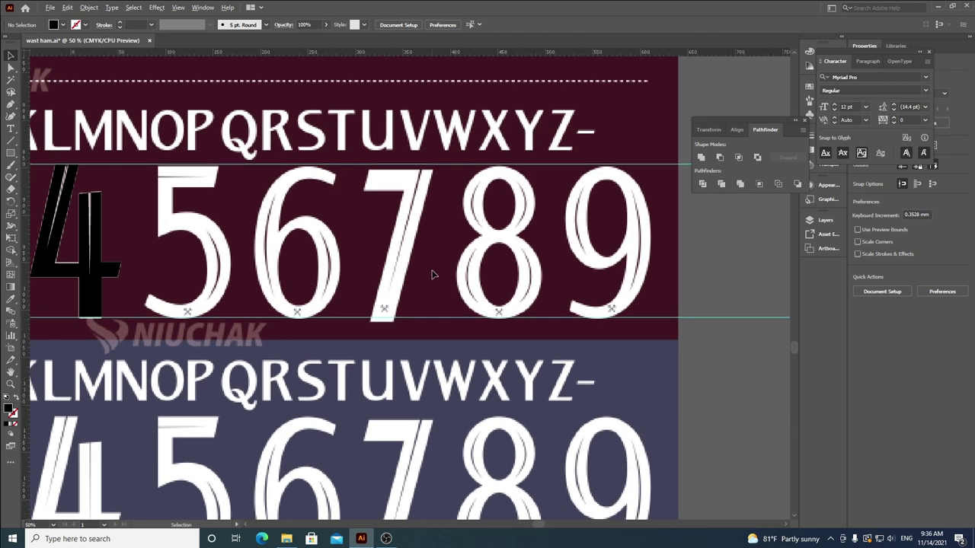
{"action": "scroll", "coordinate": [435, 273], "scroll_direction": "down", "scroll_amount": 1}
{"action": "scroll", "coordinate": [433, 277], "scroll_direction": "down", "scroll_amount": 1}
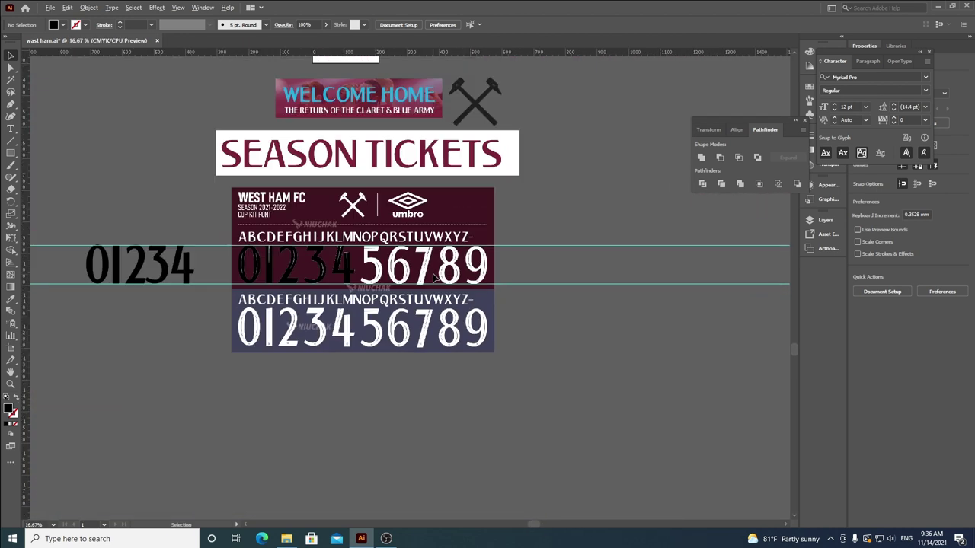
Step: Start the five's outline with the Pen tool, tracing its top edge on the guide and its left edge down to the lower corner
{"action": "scroll", "coordinate": [436, 278], "scroll_direction": "up", "scroll_amount": 5}
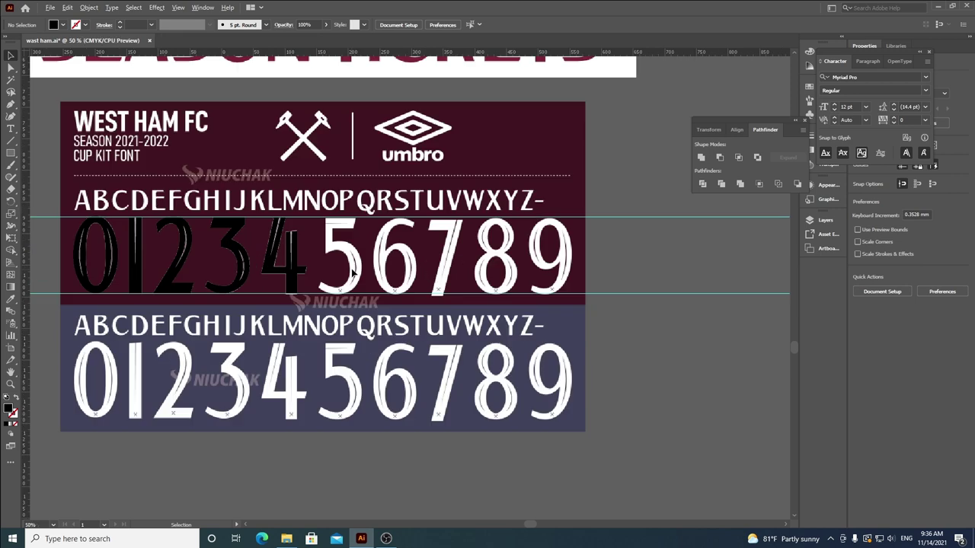
{"action": "scroll", "coordinate": [251, 197], "scroll_direction": "up", "scroll_amount": 1}
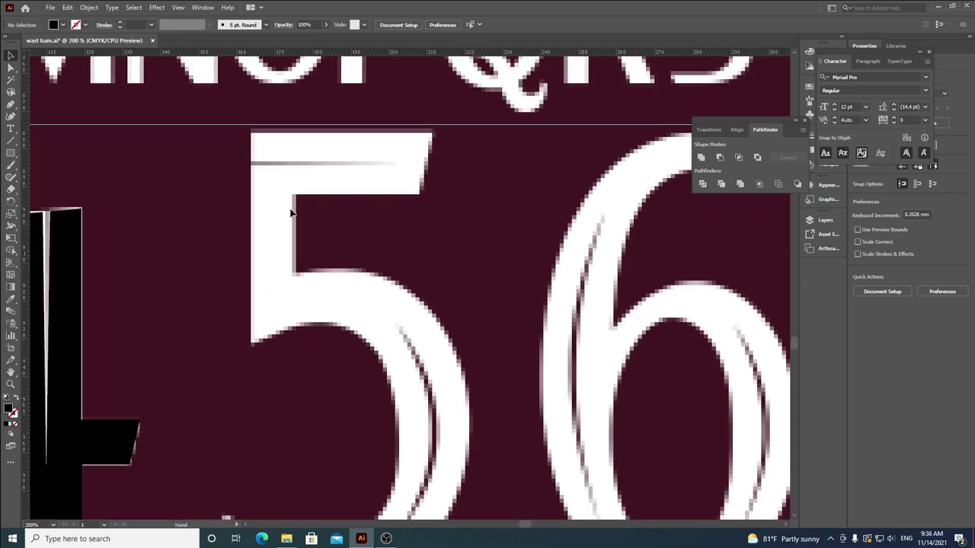
{"action": "left_click", "coordinate": [11, 105]}
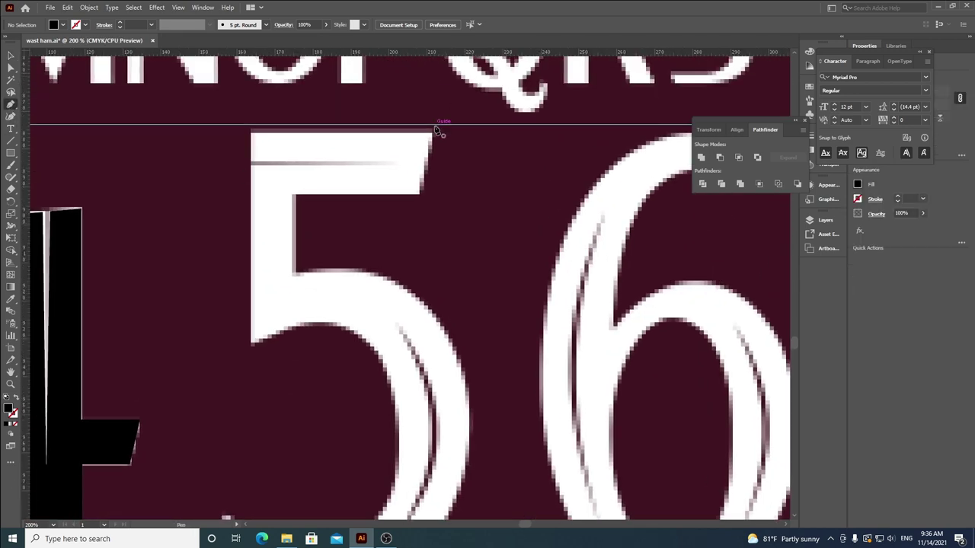
{"action": "left_click", "coordinate": [435, 125]}
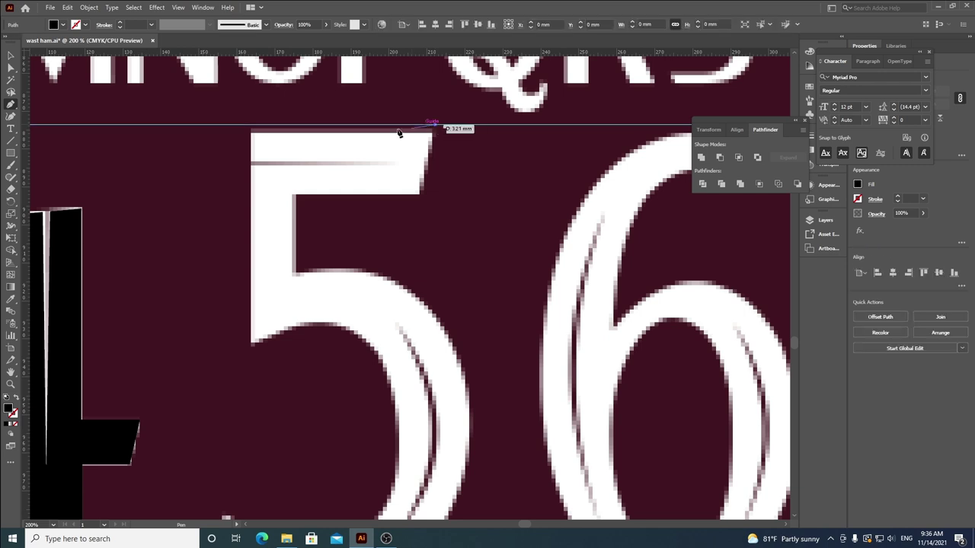
{"action": "left_click", "coordinate": [250, 125]}
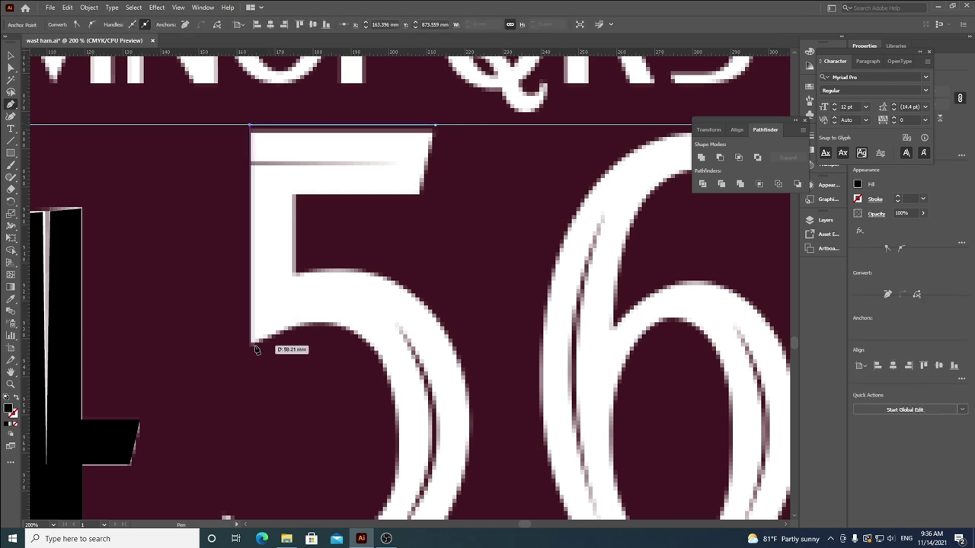
{"action": "left_click", "coordinate": [252, 349]}
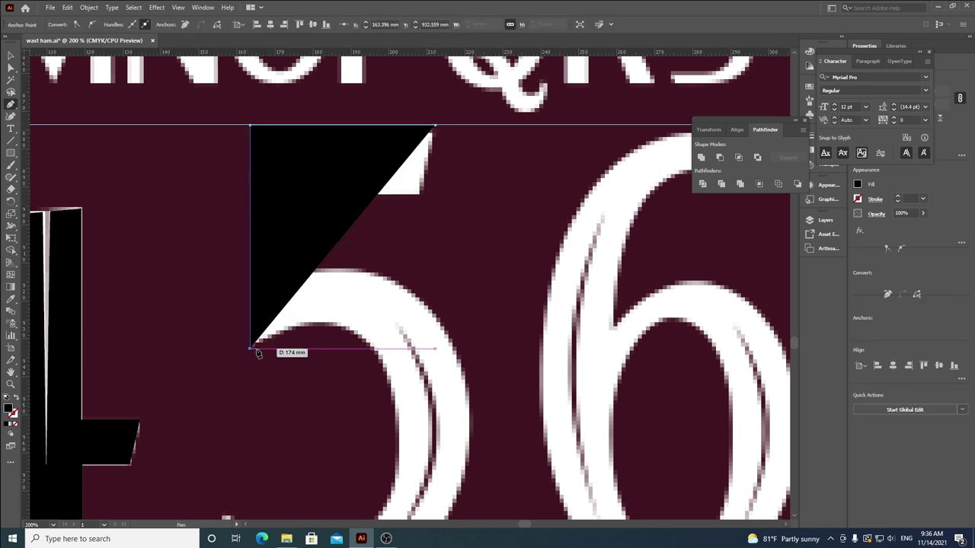
Step: Switch the five's path to an unfilled stroke and place anchor points around the bowl's inner edge down to the tail
{"action": "left_click", "coordinate": [15, 398]}
{"action": "left_click_drag", "start_coordinate": [325, 324], "coordinate": [345, 352]}
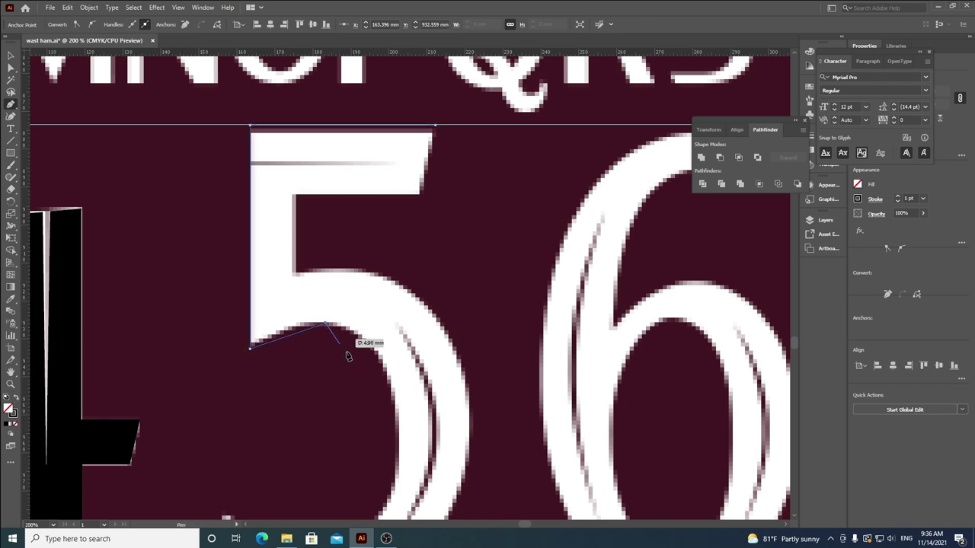
{"action": "left_click", "coordinate": [398, 425]}
{"action": "left_click_drag", "start_coordinate": [398, 426], "coordinate": [416, 118]}
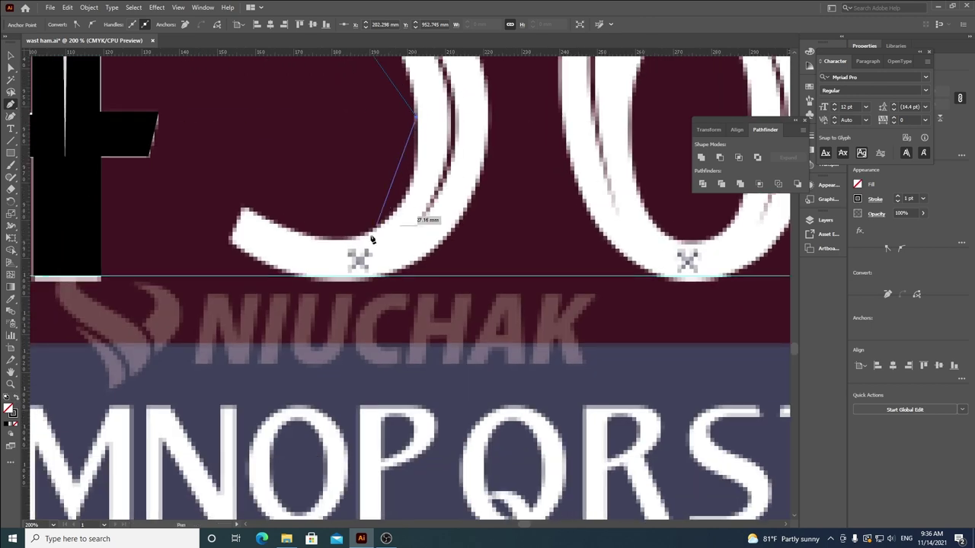
{"action": "left_click", "coordinate": [345, 238]}
Step: Continue the five's outline around the slanted tail end, along the bottom and up to the bowl's outermost right point
{"action": "left_click", "coordinate": [244, 205]}
{"action": "left_click", "coordinate": [244, 207]}
{"action": "left_click", "coordinate": [228, 242]}
{"action": "left_click", "coordinate": [343, 283]}
{"action": "left_click_drag", "start_coordinate": [488, 150], "coordinate": [456, 333]}
{"action": "left_click", "coordinate": [478, 182]}
Step: Trace the five's outline over the bowl's top, up the stem's inner edge and along the bar's underside, closing it at the bar's outer tip
{"action": "left_click", "coordinate": [358, 152]}
{"action": "left_click", "coordinate": [285, 152]}
{"action": "left_click_drag", "start_coordinate": [293, 73], "coordinate": [287, 173]}
{"action": "left_click", "coordinate": [278, 175]}
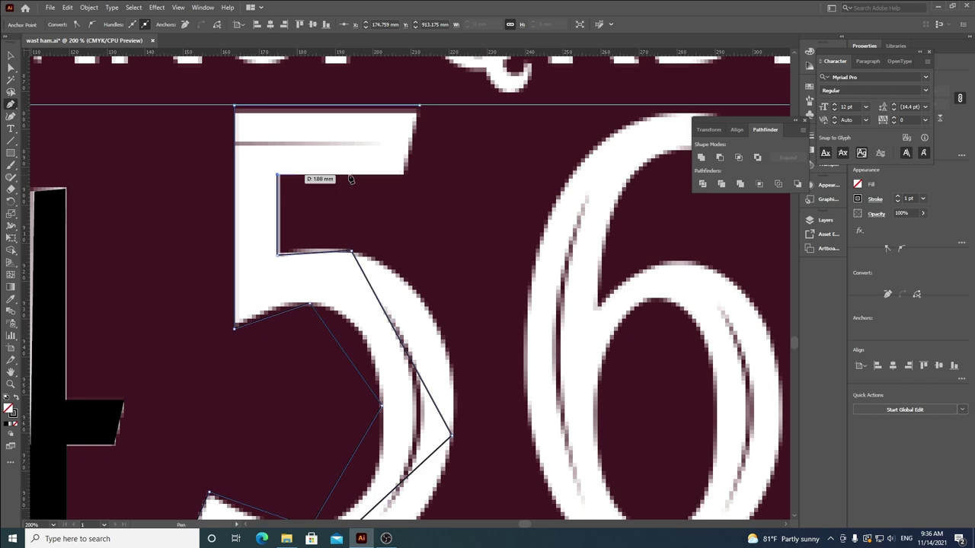
{"action": "left_click", "coordinate": [404, 175]}
{"action": "left_click", "coordinate": [418, 106]}
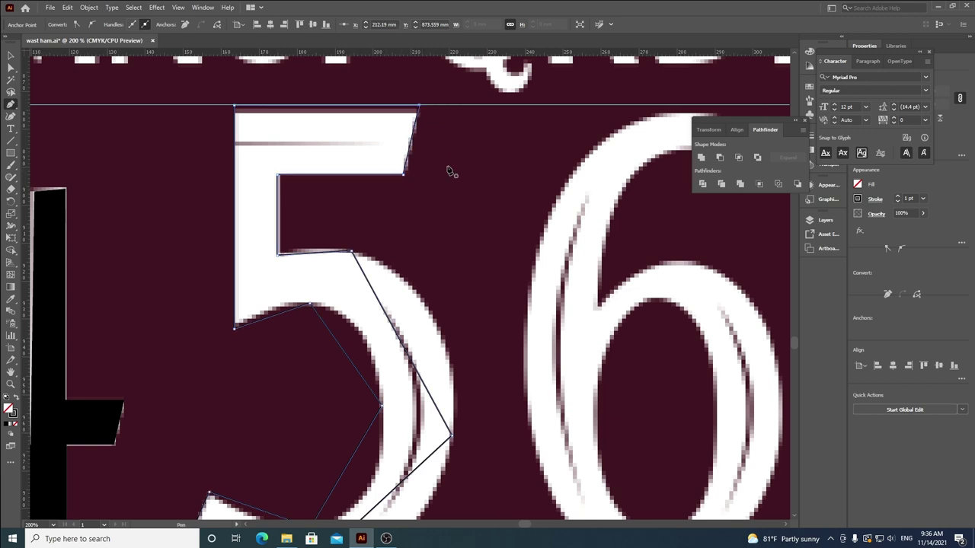
Step: Select the closed outline of the five and swap its fill and stroke for a solid black shape without a stroke
{"action": "scroll", "coordinate": [268, 112], "scroll_direction": "down", "scroll_amount": 1}
{"action": "left_click", "coordinate": [10, 60]}
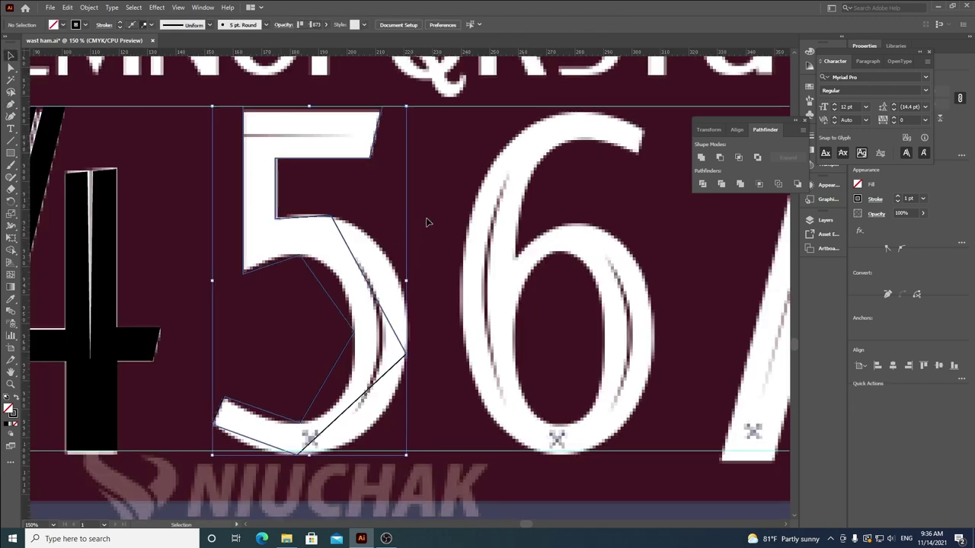
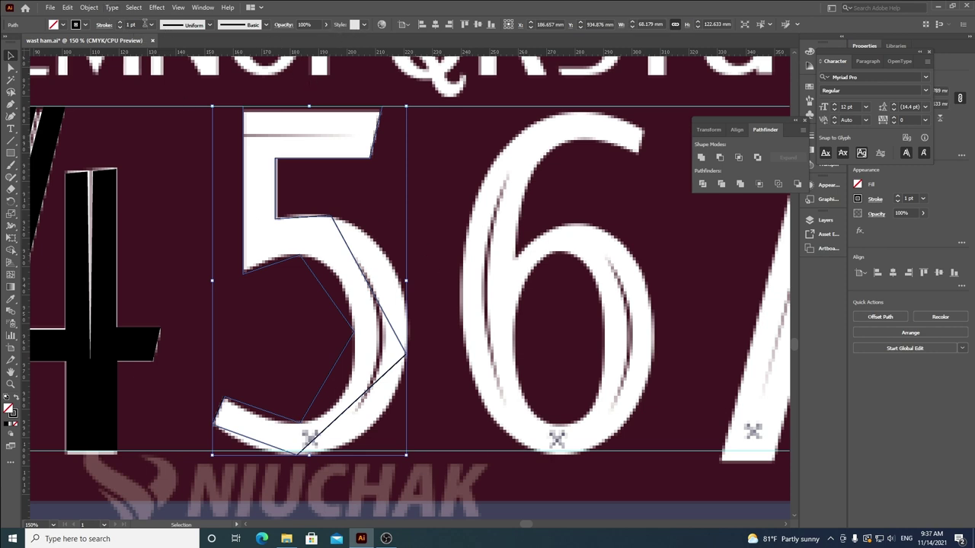
{"action": "left_click", "coordinate": [451, 171]}
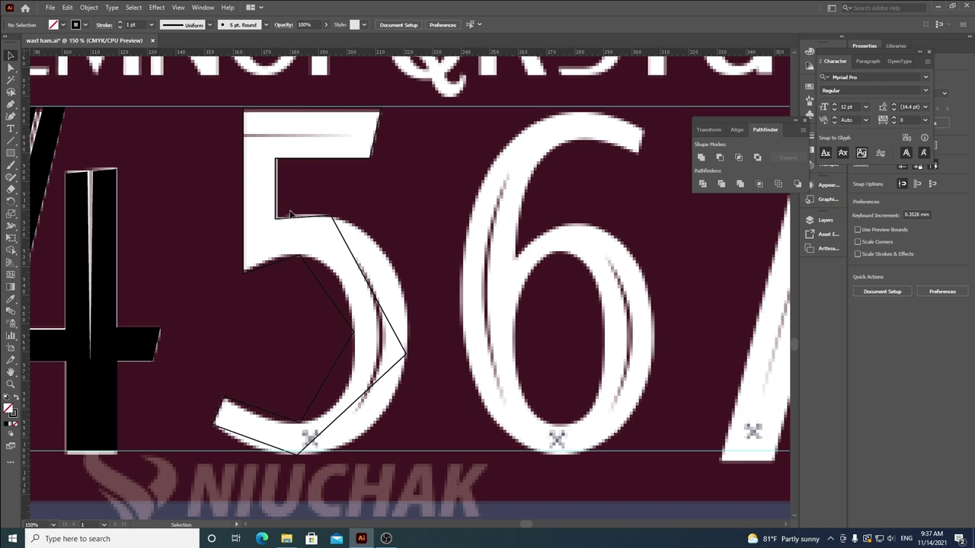
{"action": "left_click", "coordinate": [294, 217]}
{"action": "key", "text": "shift+x"}
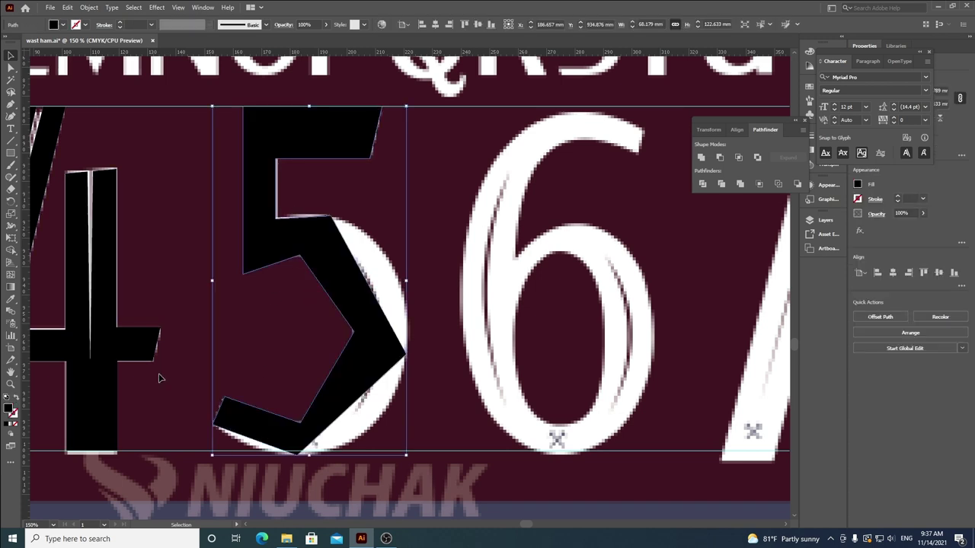
Step: Lower the black five's opacity to 63% so the reference digit shows through
{"action": "key", "text": "a"}
{"action": "left_click", "coordinate": [397, 353]}
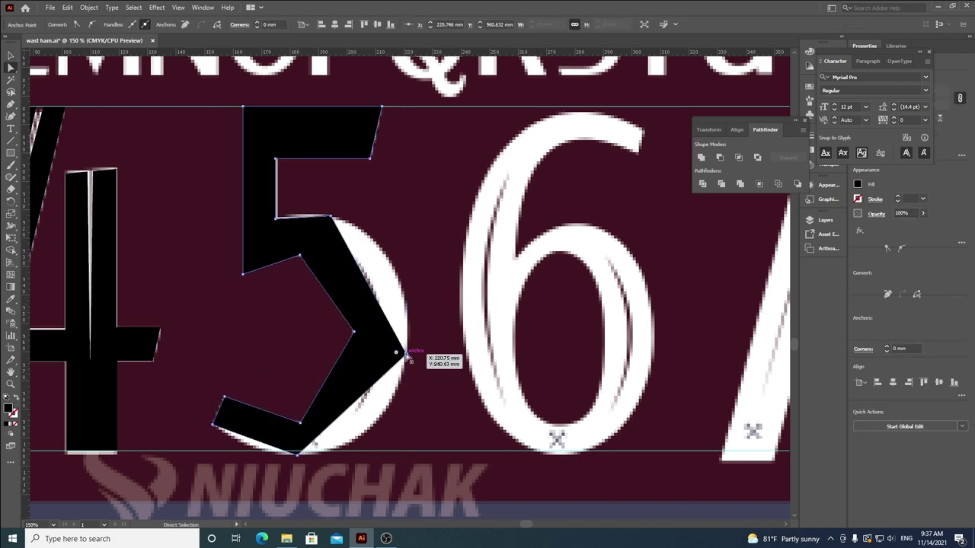
{"action": "left_click", "coordinate": [10, 55]}
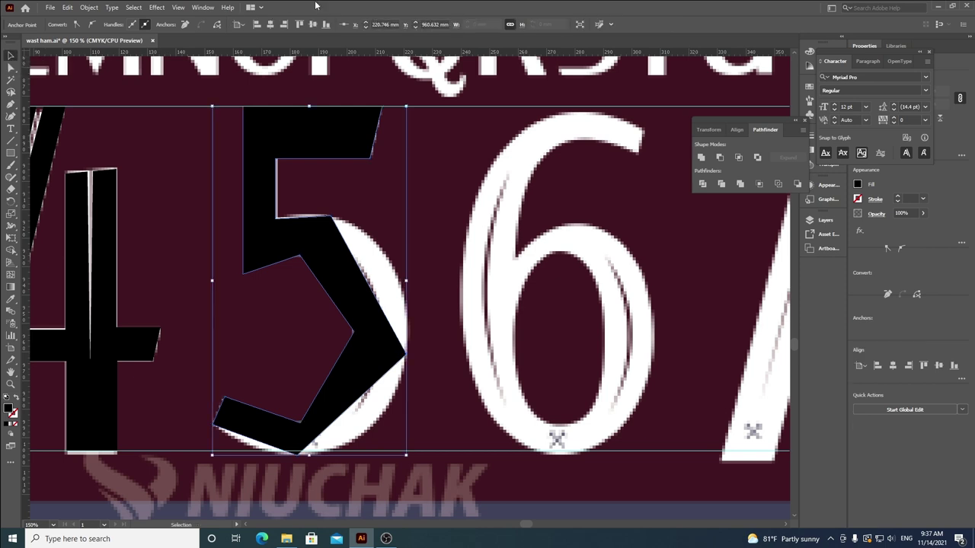
{"action": "left_click", "coordinate": [254, 213]}
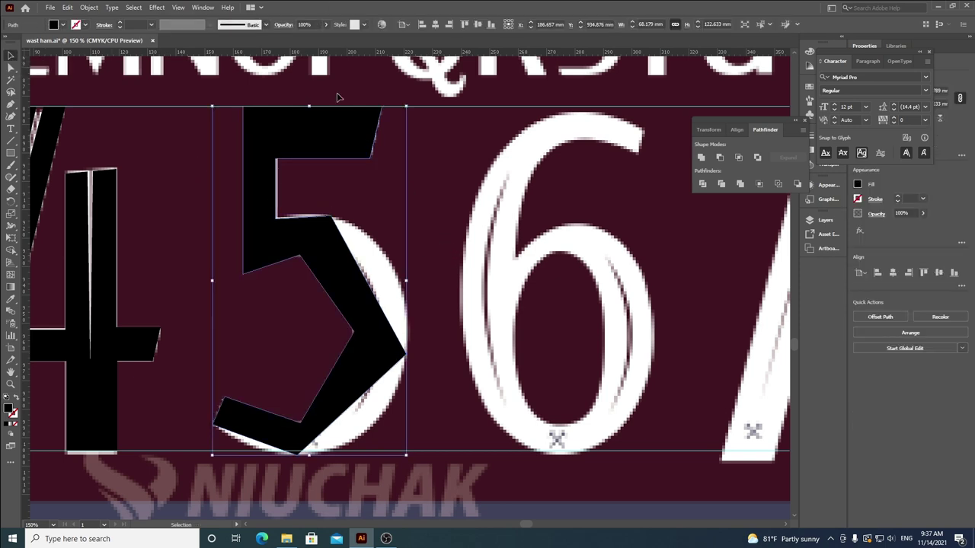
{"action": "left_click", "coordinate": [326, 27]}
{"action": "left_click_drag", "start_coordinate": [310, 40], "coordinate": [310, 38]}
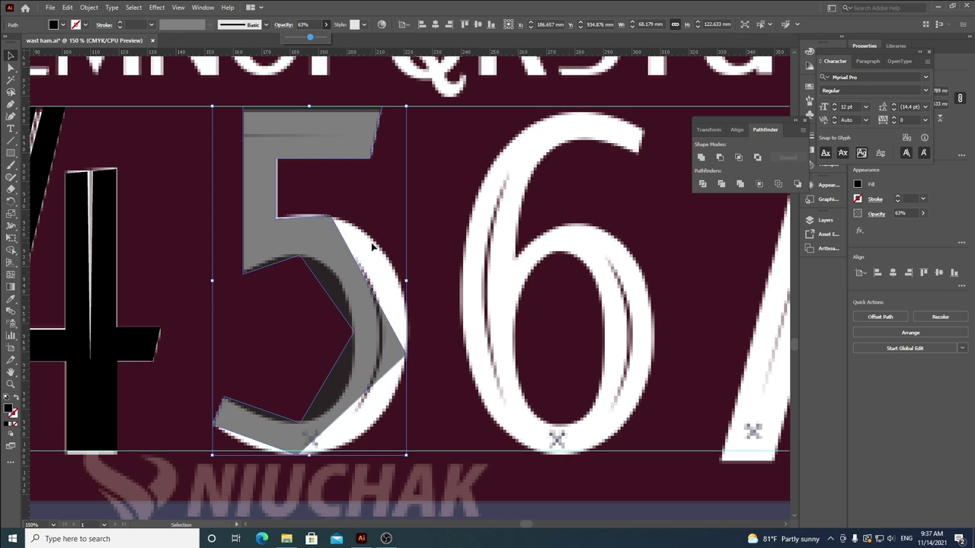
Step: Select the anchor point at the outermost right of the five's bowl for direct editing
{"action": "key", "text": "a"}
{"action": "left_click", "coordinate": [404, 355]}
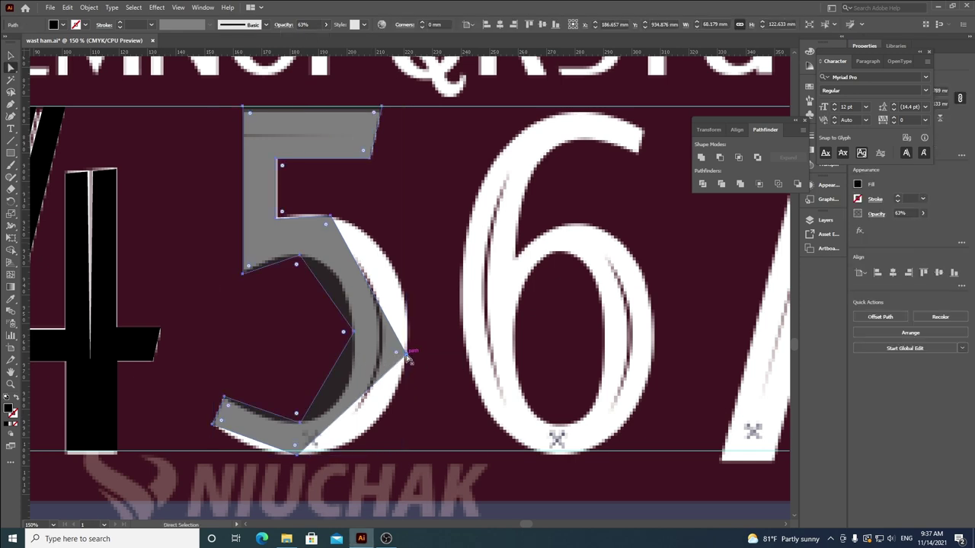
Step: Smooth the outer anchor where the 5's bowl begins and shape its handles to follow the traced top curve
{"action": "scroll", "coordinate": [311, 201], "scroll_direction": "up", "scroll_amount": 3}
{"action": "left_click_drag", "start_coordinate": [368, 244], "coordinate": [366, 235]}
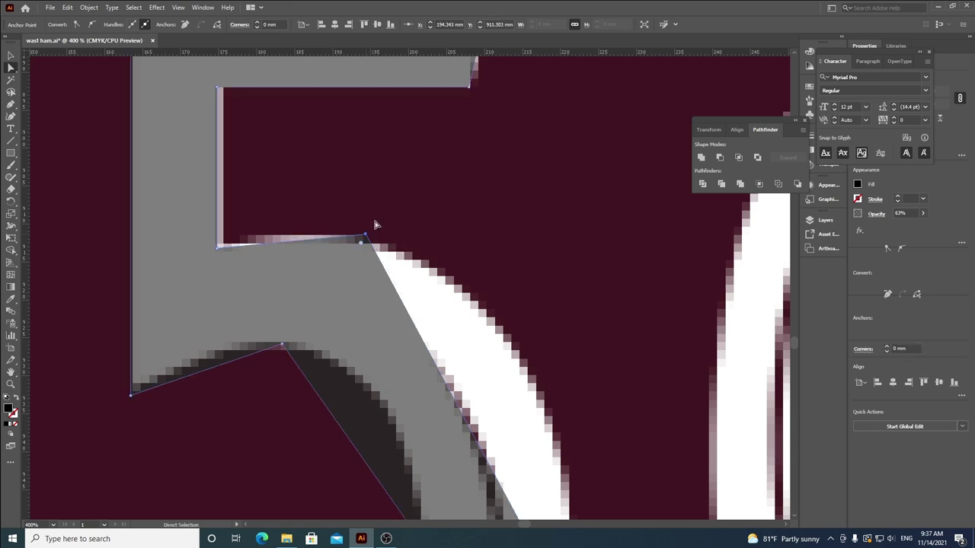
{"action": "left_click", "coordinate": [91, 25]}
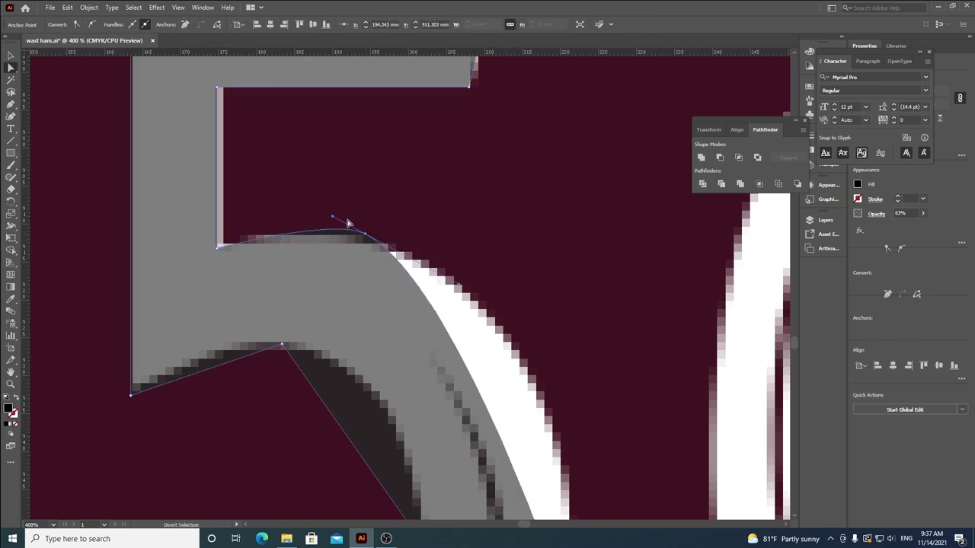
{"action": "left_click_drag", "start_coordinate": [462, 286], "coordinate": [503, 285]}
{"action": "left_click_drag", "start_coordinate": [366, 236], "coordinate": [294, 224]}
Step: Convert the bowl's outer right anchor to smooth, make its handles vertical and extend the upper handle to match the curve
{"action": "left_click_drag", "start_coordinate": [534, 361], "coordinate": [362, 55]}
{"action": "left_click_drag", "start_coordinate": [394, 302], "coordinate": [394, 262]}
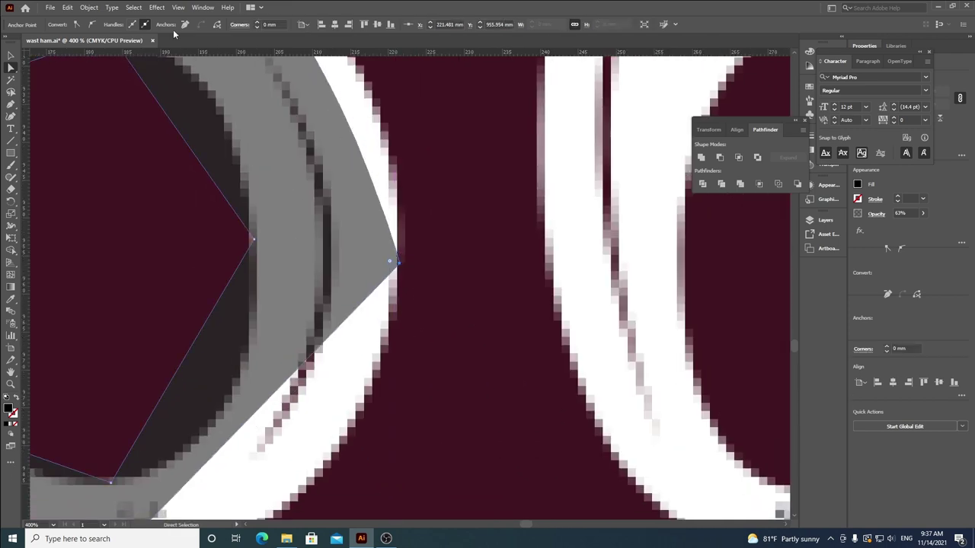
{"action": "left_click", "coordinate": [89, 25]}
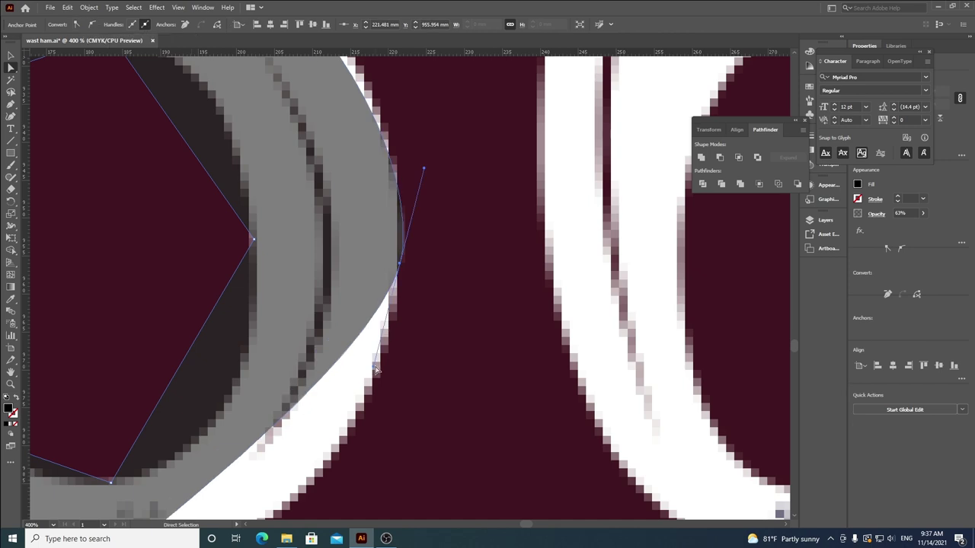
{"action": "left_click_drag", "start_coordinate": [373, 367], "coordinate": [400, 406]}
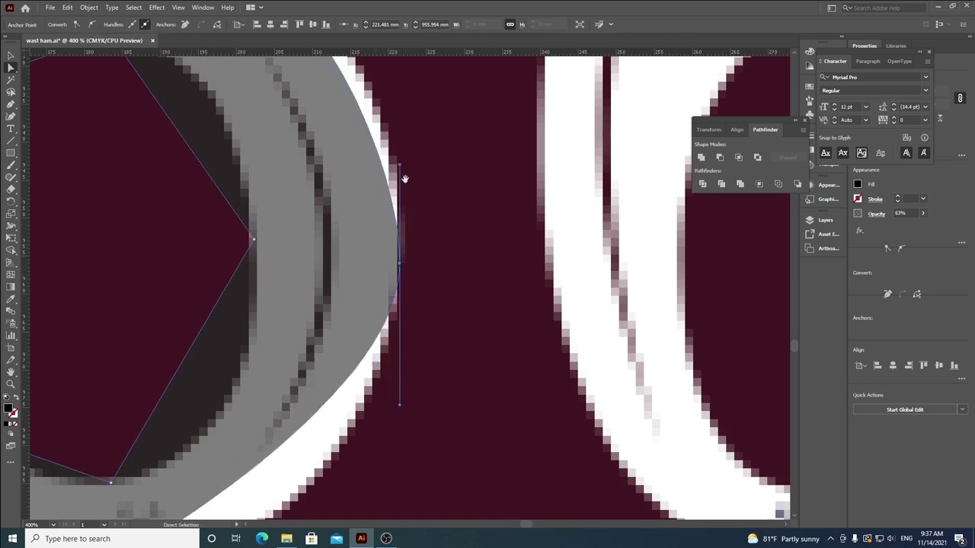
{"action": "left_click_drag", "start_coordinate": [407, 171], "coordinate": [433, 361]}
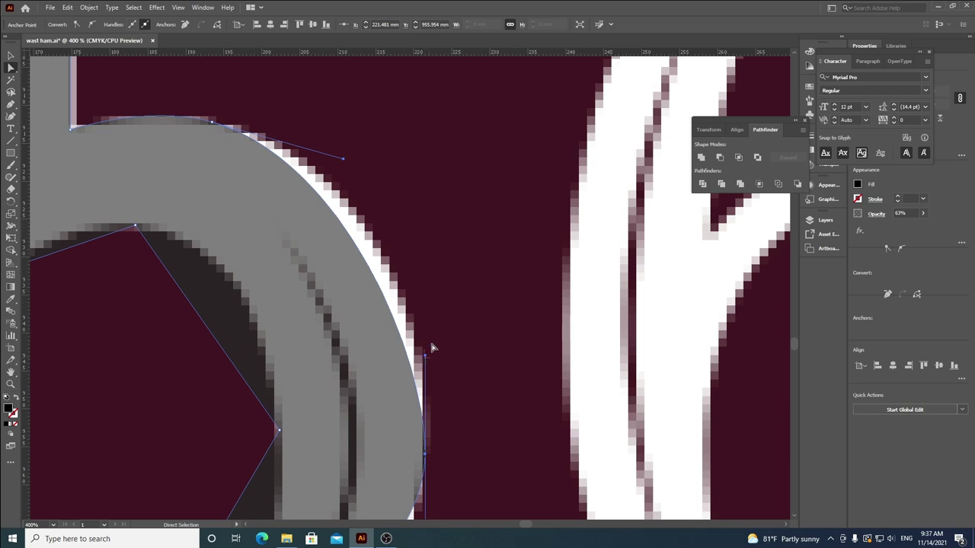
{"action": "left_click_drag", "start_coordinate": [426, 355], "coordinate": [460, 264]}
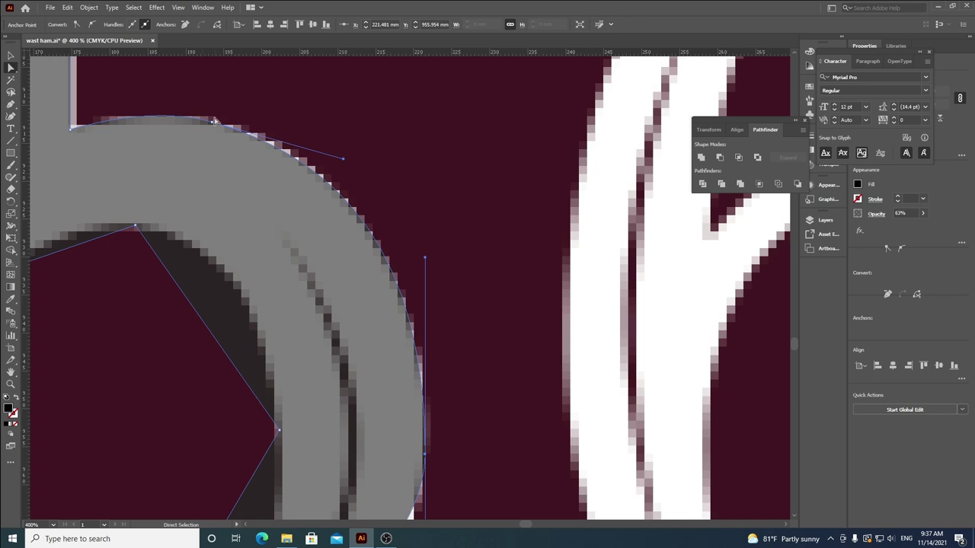
Step: Fine-tune the handle angle of the anchor at the bowl's outer top so the path hugs the traced edge
{"action": "left_click", "coordinate": [540, 206]}
{"action": "left_click", "coordinate": [210, 219]}
{"action": "scroll", "coordinate": [150, 108], "scroll_direction": "up", "scroll_amount": 2}
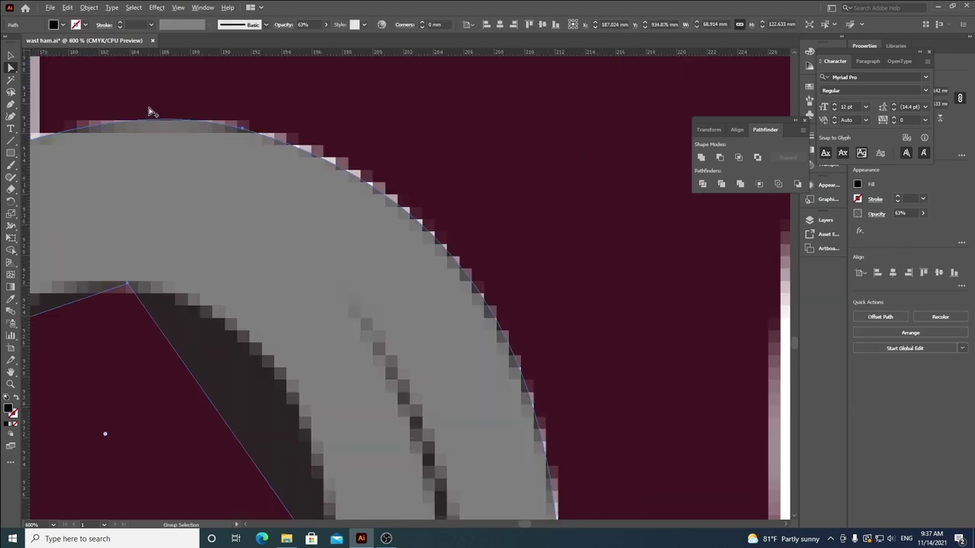
{"action": "left_click", "coordinate": [272, 138]}
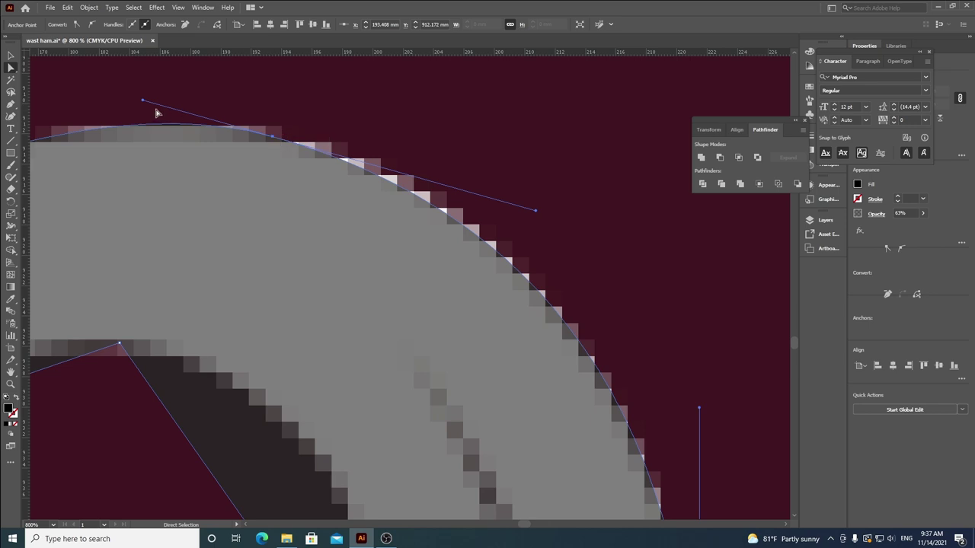
{"action": "left_click_drag", "start_coordinate": [141, 102], "coordinate": [134, 106]}
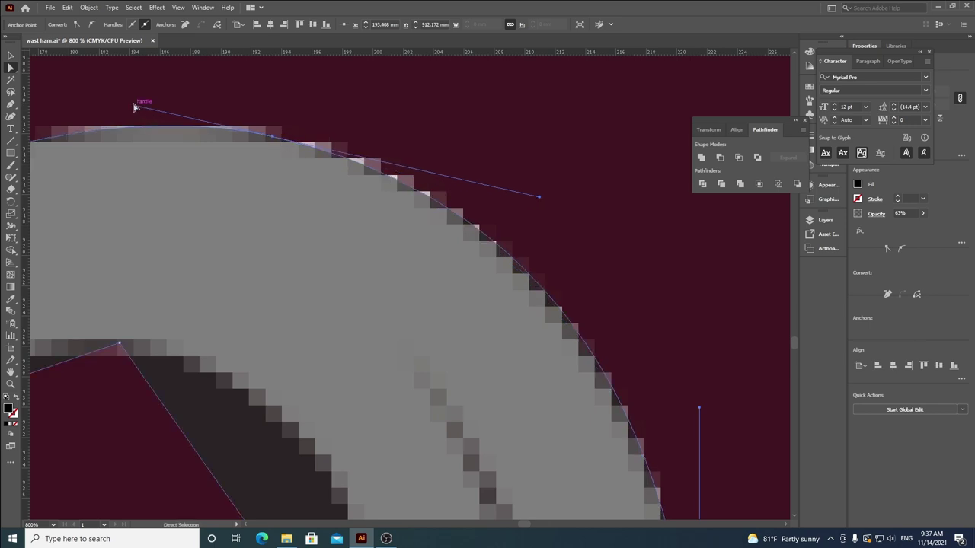
{"action": "left_click", "coordinate": [262, 88]}
Step: Lengthen the lower handle of the bowl's outer right anchor to fit the lower outer curve of the 5
{"action": "scroll", "coordinate": [348, 137], "scroll_direction": "down", "scroll_amount": 2}
{"action": "left_click", "coordinate": [303, 185]}
{"action": "left_click_drag", "start_coordinate": [437, 439], "coordinate": [350, 178]}
{"action": "left_click", "coordinate": [425, 193]}
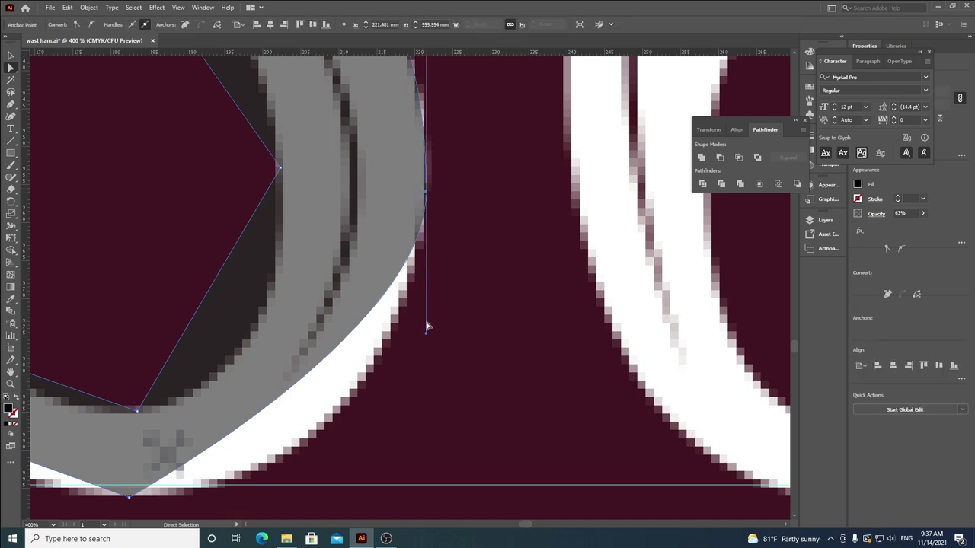
{"action": "left_click_drag", "start_coordinate": [427, 336], "coordinate": [404, 416]}
Step: Convert the 5's outer bottom anchor to smooth and stretch its right handle along the traced bottom edge
{"action": "left_click_drag", "start_coordinate": [314, 348], "coordinate": [393, 158]}
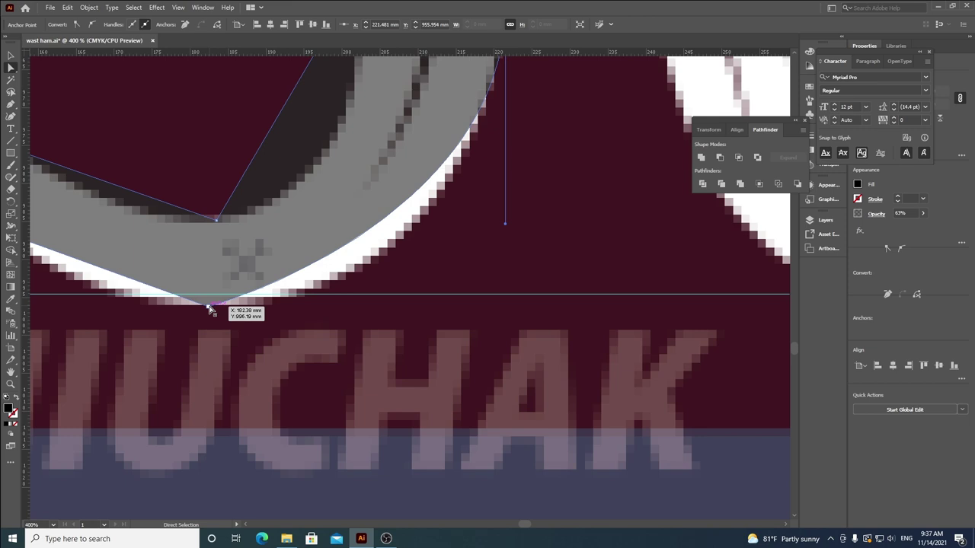
{"action": "left_click", "coordinate": [208, 306]}
{"action": "left_click", "coordinate": [93, 24]}
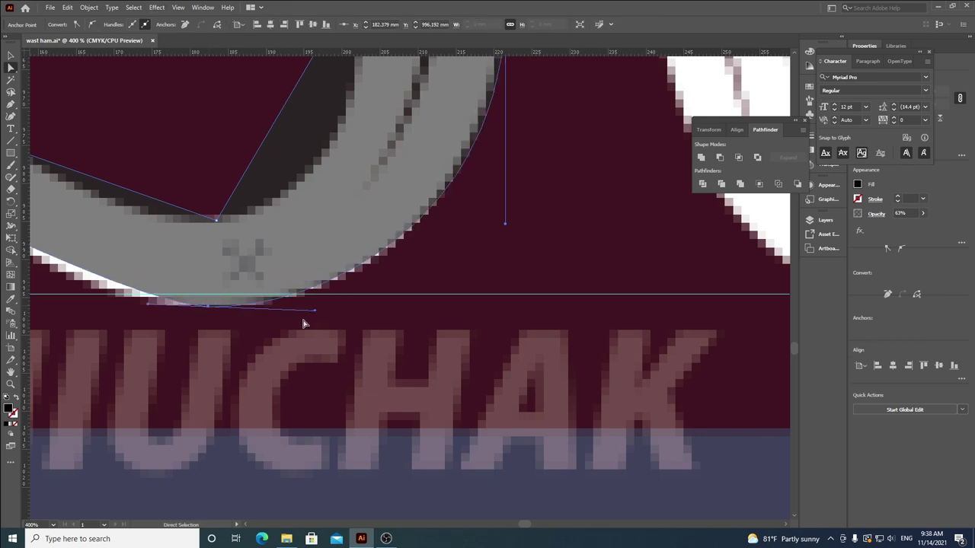
{"action": "left_click_drag", "start_coordinate": [314, 311], "coordinate": [332, 320]}
Step: Nudge the bowl's outer right anchor slightly upward and extend the outer bottom anchor's left handle horizontally
{"action": "left_click_drag", "start_coordinate": [512, 114], "coordinate": [496, 285]}
{"action": "left_click_drag", "start_coordinate": [486, 190], "coordinate": [486, 178]}
{"action": "scroll", "coordinate": [488, 224], "scroll_direction": "down", "scroll_amount": 2}
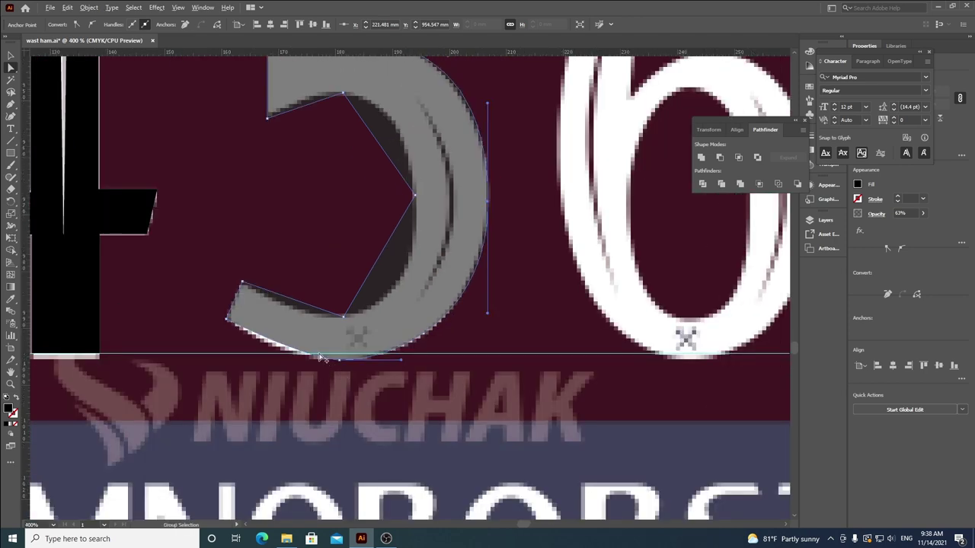
{"action": "scroll", "coordinate": [352, 364], "scroll_direction": "up", "scroll_amount": 2}
{"action": "left_click_drag", "start_coordinate": [300, 369], "coordinate": [206, 368]}
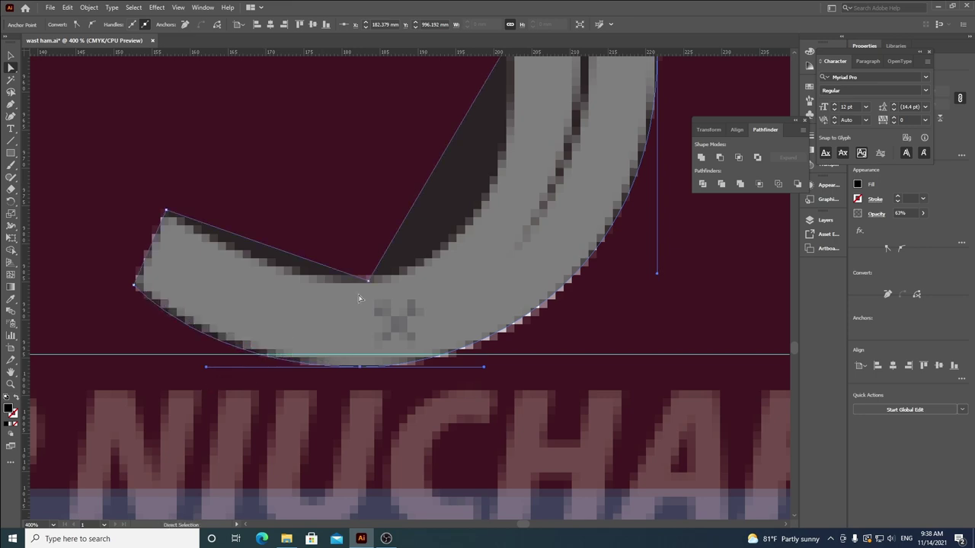
Step: Convert the inner bottom anchor of the 5 to smooth and extend both handles horizontally along the inner curve
{"action": "left_click", "coordinate": [370, 282]}
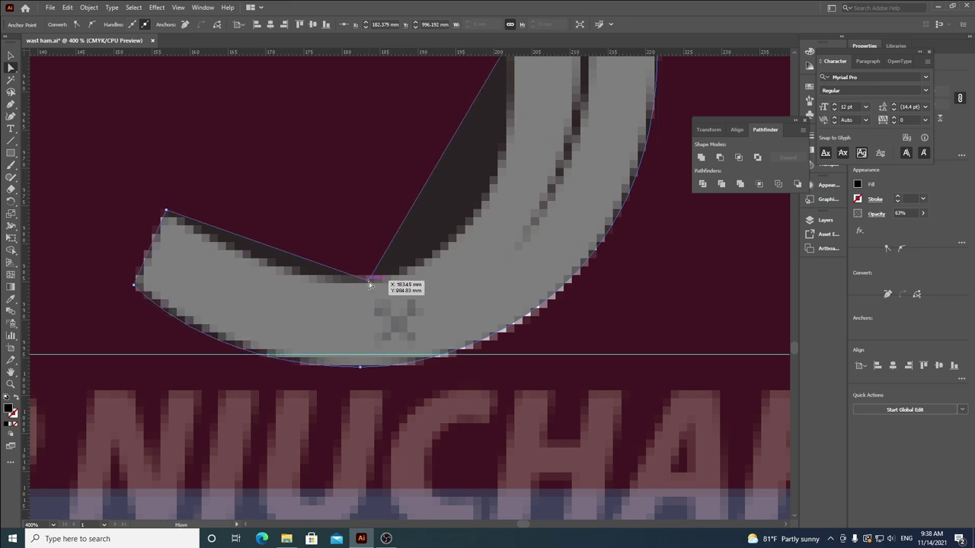
{"action": "left_click", "coordinate": [90, 24]}
{"action": "left_click_drag", "start_coordinate": [436, 261], "coordinate": [509, 265]}
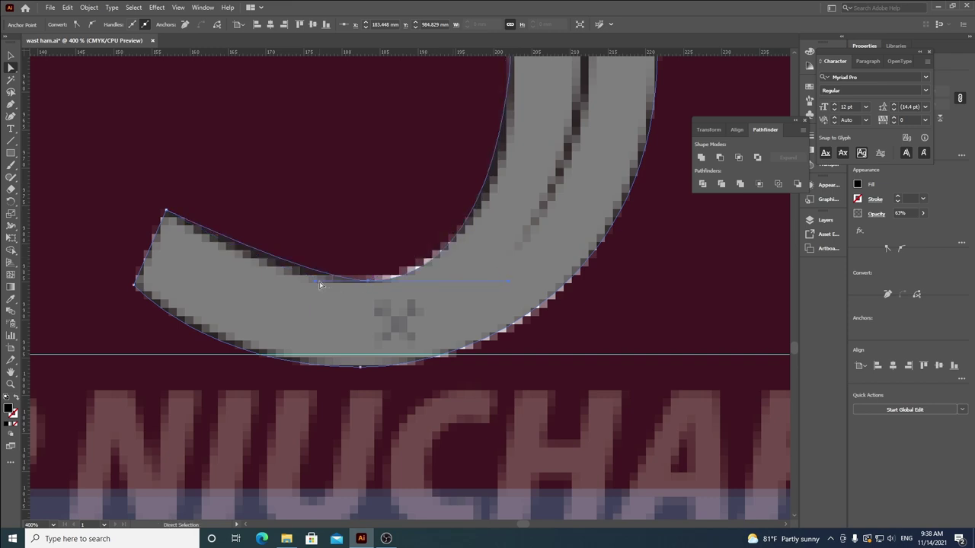
{"action": "left_click_drag", "start_coordinate": [315, 282], "coordinate": [255, 296]}
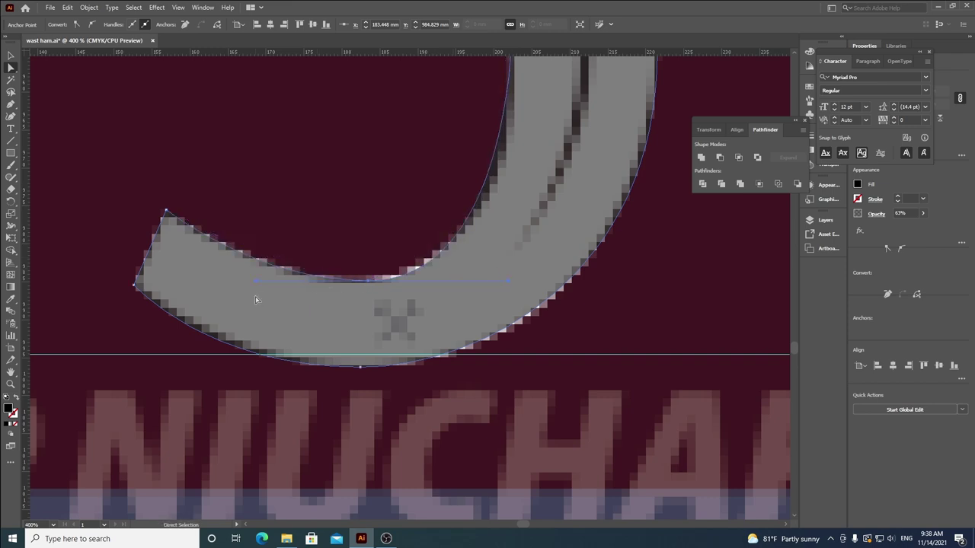
Step: Convert the bowl's inner right anchor to smooth, reposition it on the traced edge and make its handles vertical
{"action": "left_click_drag", "start_coordinate": [361, 191], "coordinate": [324, 355]}
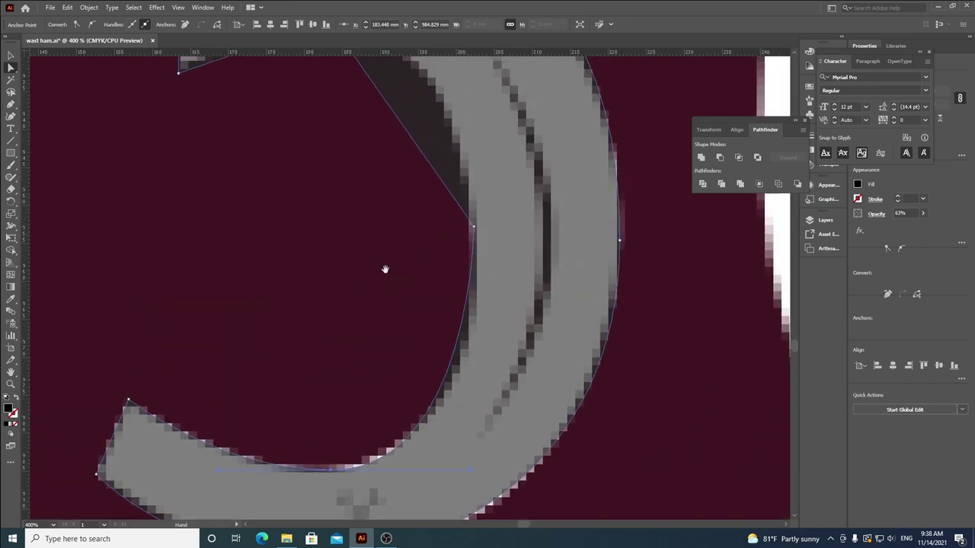
{"action": "left_click", "coordinate": [474, 225]}
{"action": "left_click", "coordinate": [90, 25]}
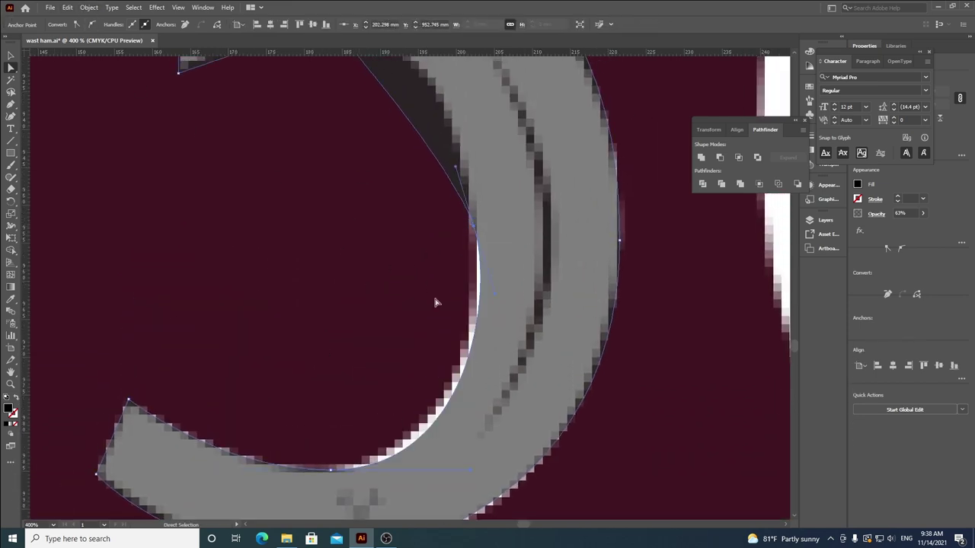
{"action": "left_click_drag", "start_coordinate": [477, 227], "coordinate": [525, 347]}
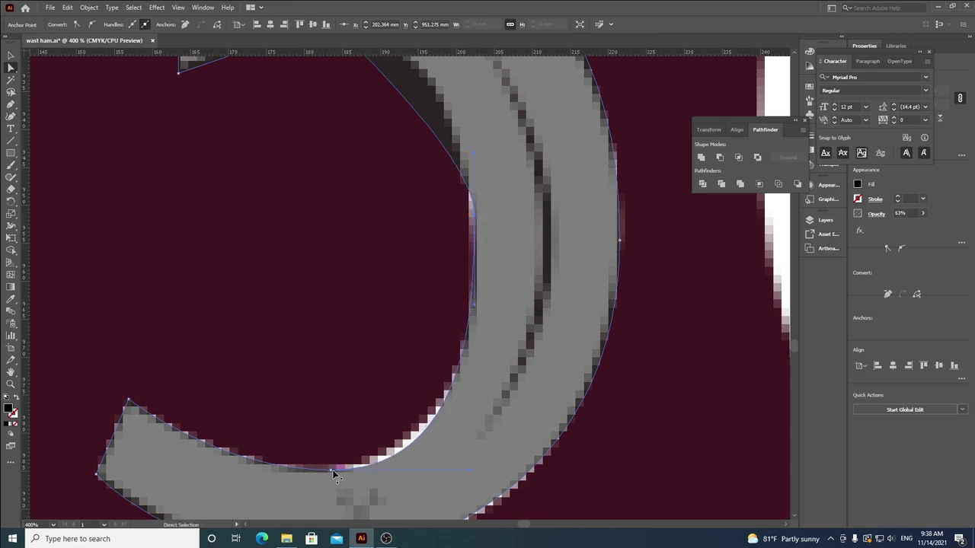
Step: Shift the inner bottom anchor slightly up and left and lengthen its right handle
{"action": "left_click_drag", "start_coordinate": [331, 470], "coordinate": [325, 467]}
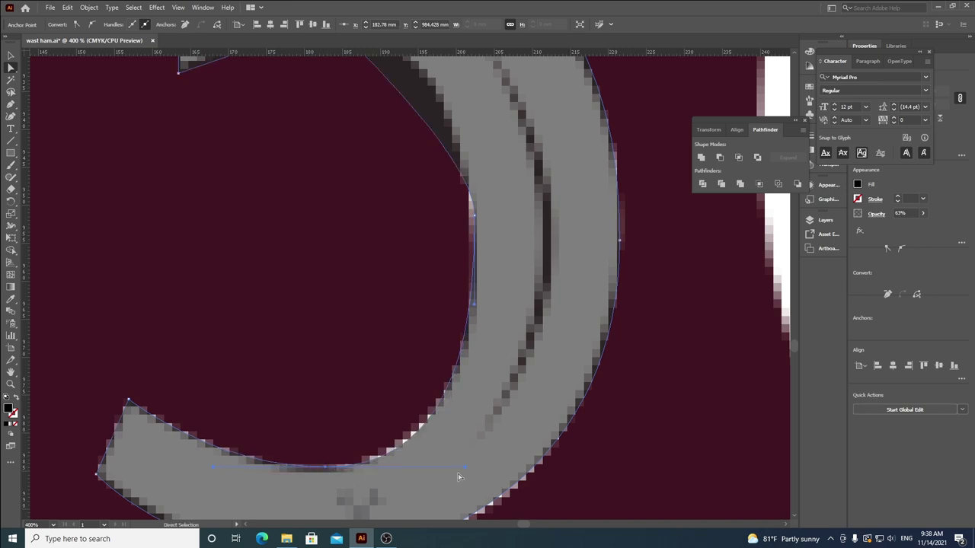
{"action": "left_click_drag", "start_coordinate": [466, 472], "coordinate": [481, 453]}
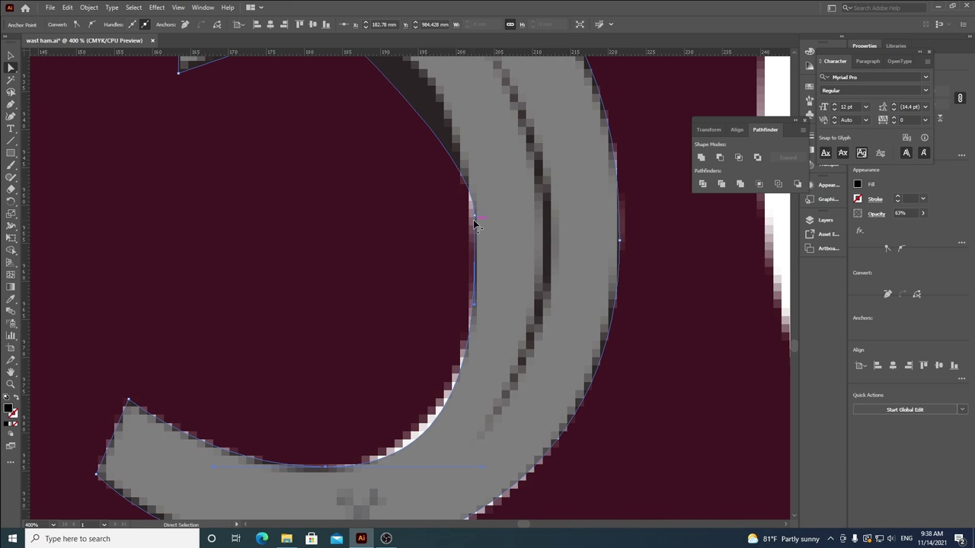
{"action": "left_click_drag", "start_coordinate": [474, 208], "coordinate": [469, 228]}
{"action": "key", "text": "ctrl+z"}
Step: Convert the inner top anchor of the 5's bowl to a smooth point with visible handles
{"action": "left_click", "coordinate": [473, 381]}
{"action": "left_click", "coordinate": [327, 191]}
{"action": "left_click", "coordinate": [134, 25]}
{"action": "left_click", "coordinate": [77, 24]}
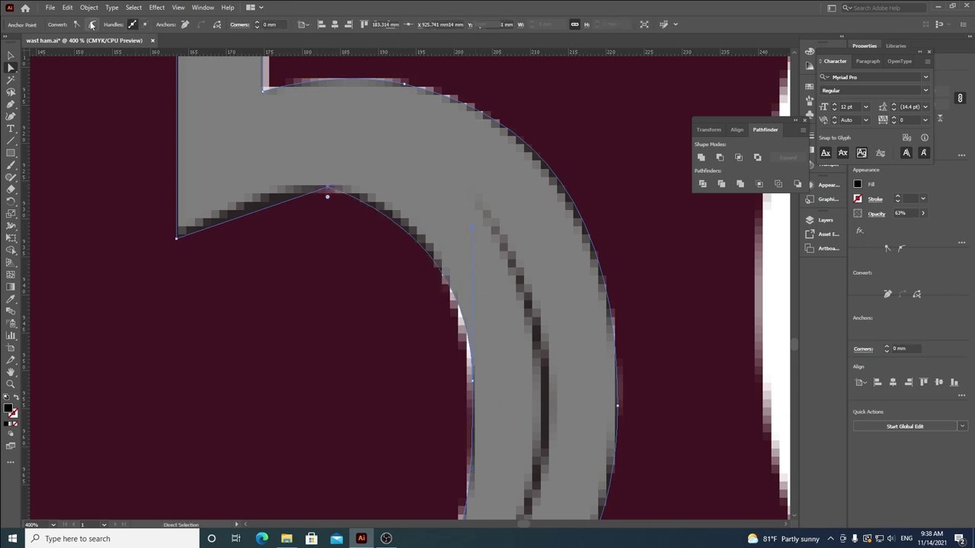
Step: Lower the inner right anchor slightly, shorten its upper handle and extend the inner top anchor's left handle
{"action": "left_click_drag", "start_coordinate": [472, 382], "coordinate": [470, 390]}
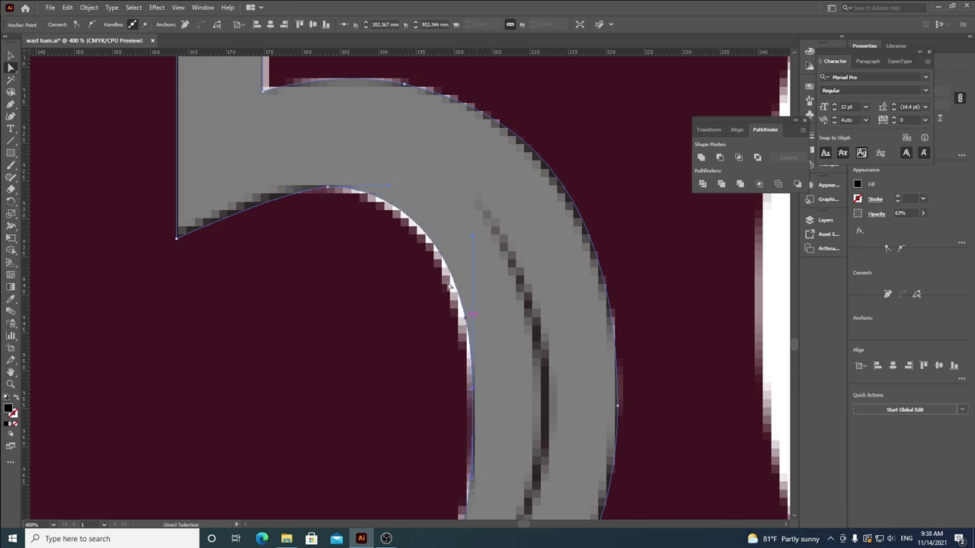
{"action": "left_click", "coordinate": [326, 188]}
{"action": "left_click_drag", "start_coordinate": [473, 238], "coordinate": [472, 268]}
{"action": "left_click_drag", "start_coordinate": [289, 191], "coordinate": [235, 179]}
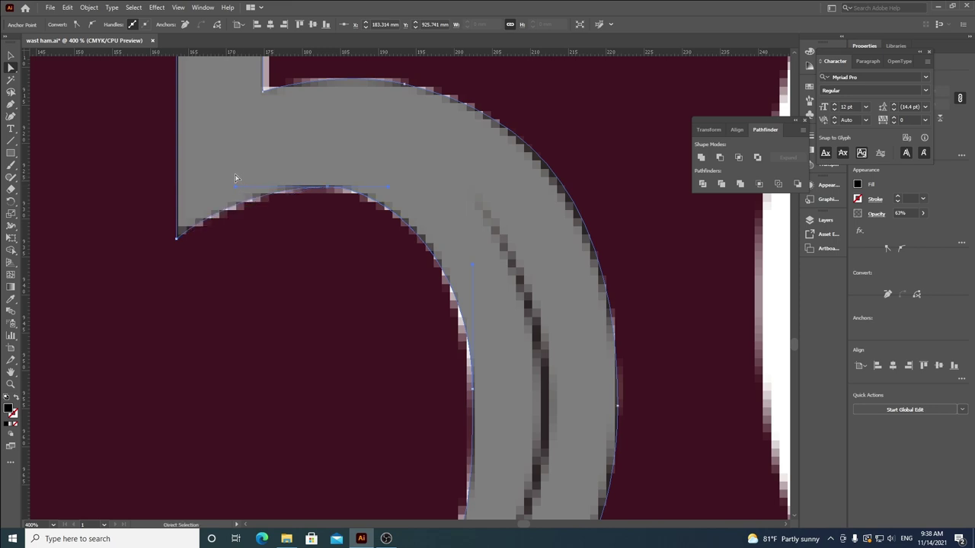
Step: Shift the inner top anchor slightly left, lengthen its right handle and shorten its left handle to fit the trace
{"action": "left_click_drag", "start_coordinate": [331, 184], "coordinate": [321, 188]}
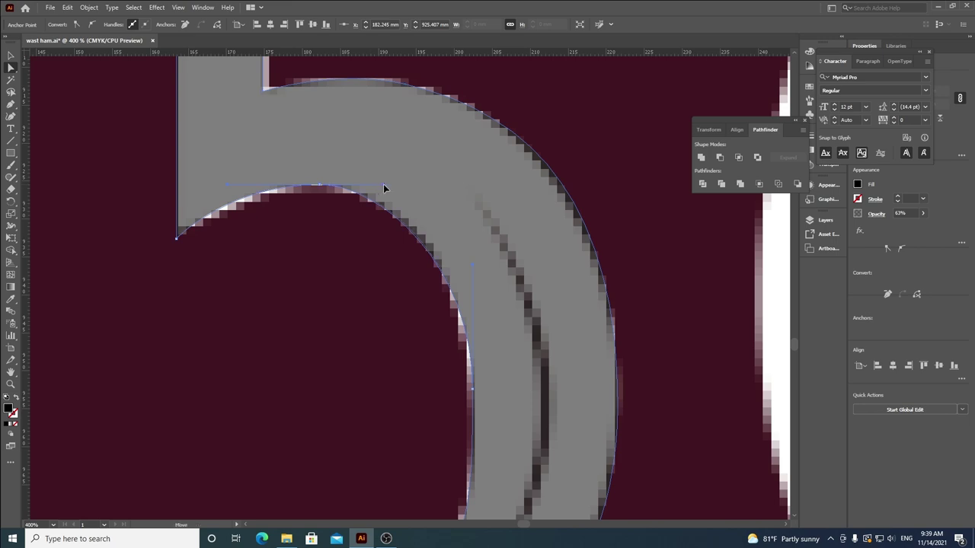
{"action": "left_click_drag", "start_coordinate": [401, 188], "coordinate": [401, 188]}
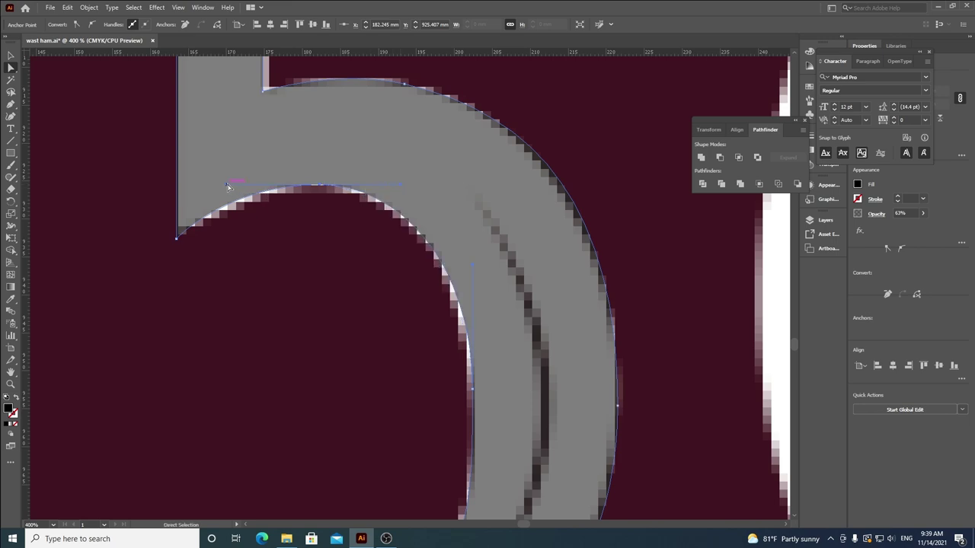
{"action": "left_click_drag", "start_coordinate": [244, 186], "coordinate": [244, 185]}
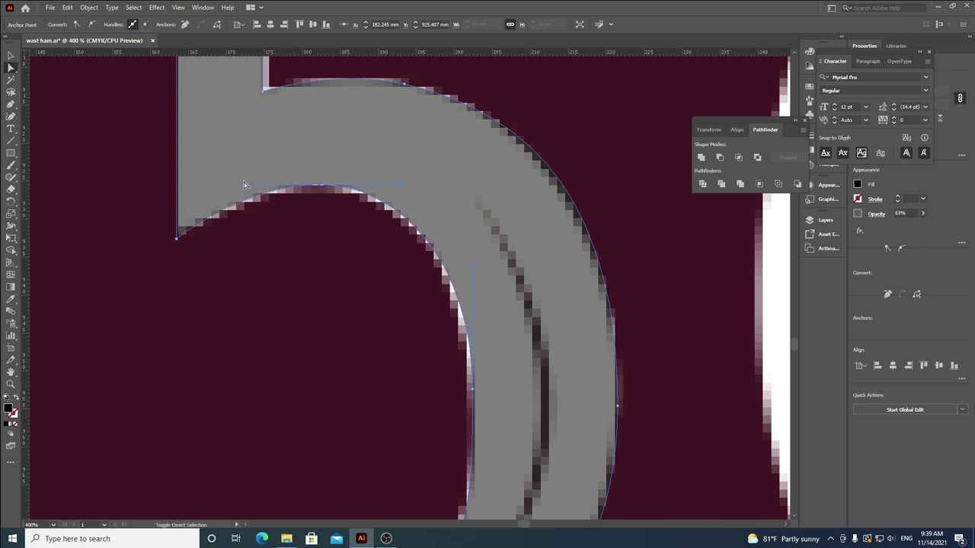
{"action": "left_click", "coordinate": [320, 257]}
{"action": "left_click", "coordinate": [505, 367]}
Step: Shorten the facing handles of the inner right and inner bottom anchors to fit the lower inner curve
{"action": "scroll", "coordinate": [419, 296], "scroll_direction": "down", "scroll_amount": 4}
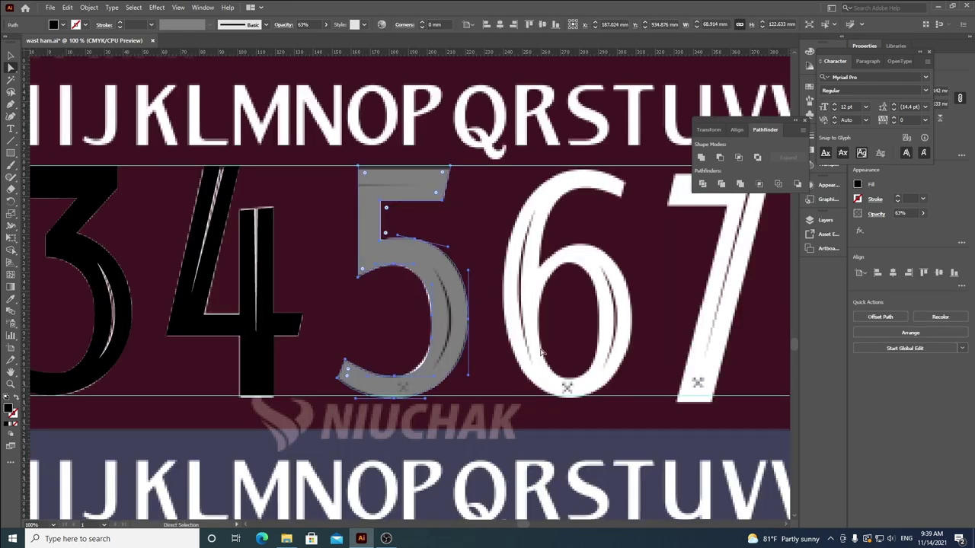
{"action": "scroll", "coordinate": [408, 369], "scroll_direction": "up", "scroll_amount": 4}
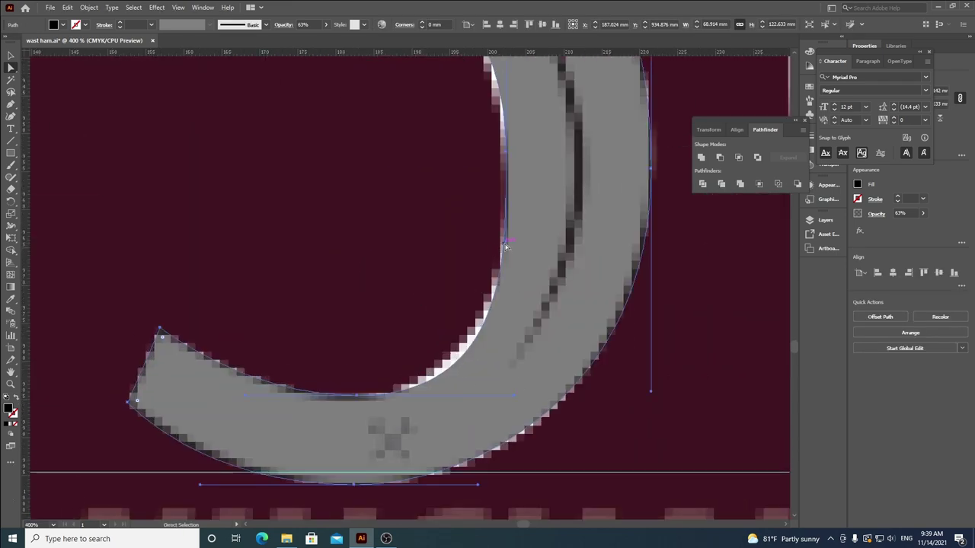
{"action": "left_click_drag", "start_coordinate": [507, 245], "coordinate": [511, 223]}
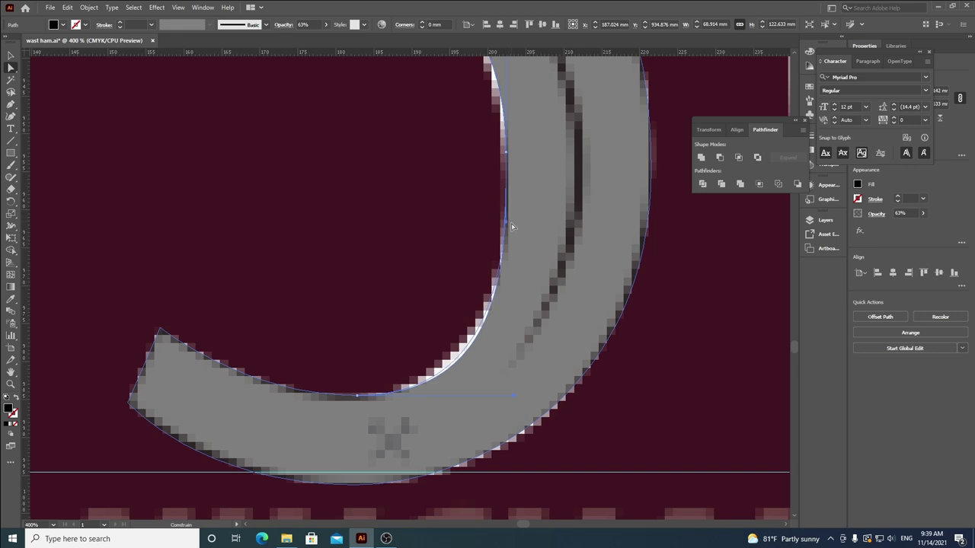
{"action": "left_click_drag", "start_coordinate": [514, 396], "coordinate": [497, 396]}
{"action": "left_click", "coordinate": [348, 250]}
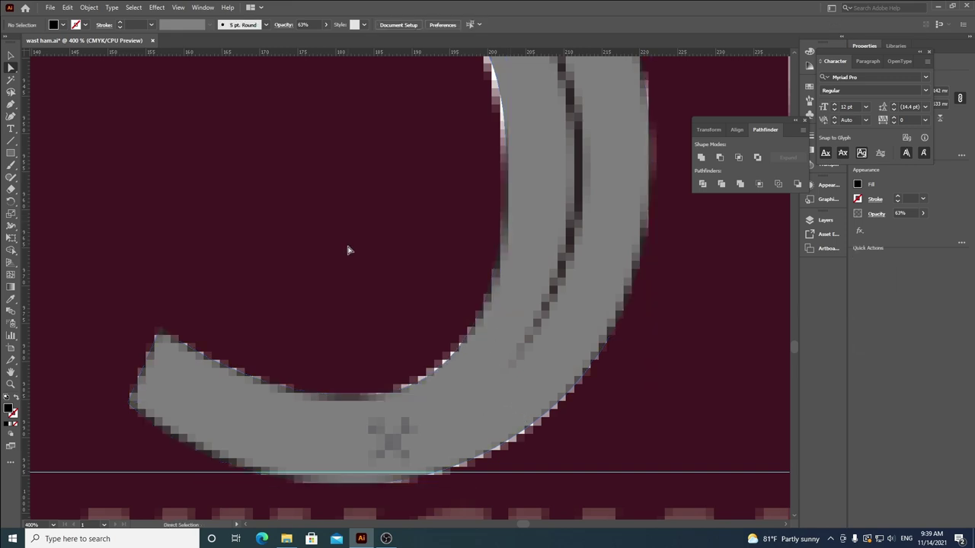
Step: Select the whole traced 5 shape with the Selection tool
{"action": "scroll", "coordinate": [358, 289], "scroll_direction": "down", "scroll_amount": 3}
{"action": "scroll", "coordinate": [509, 229], "scroll_direction": "up", "scroll_amount": 1}
{"action": "left_click", "coordinate": [423, 227]}
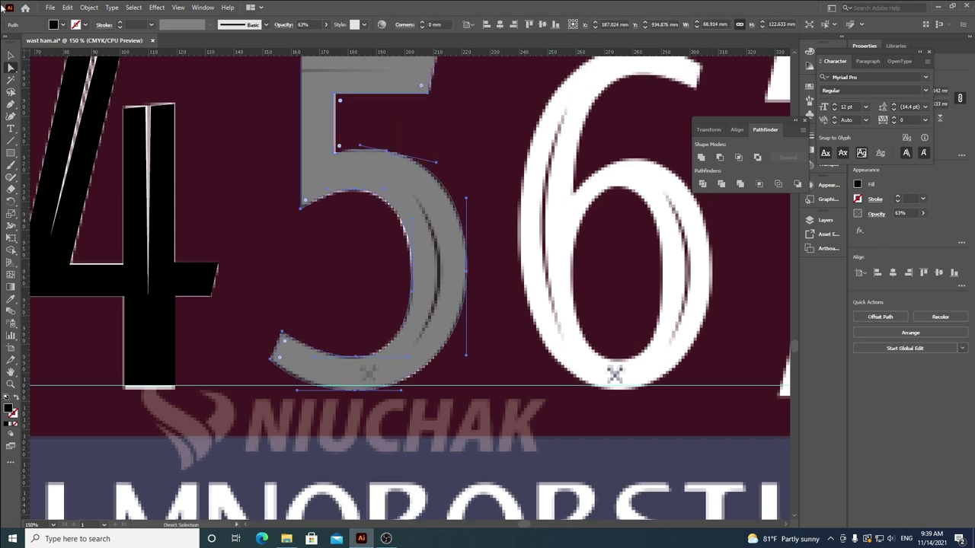
{"action": "left_click", "coordinate": [11, 56]}
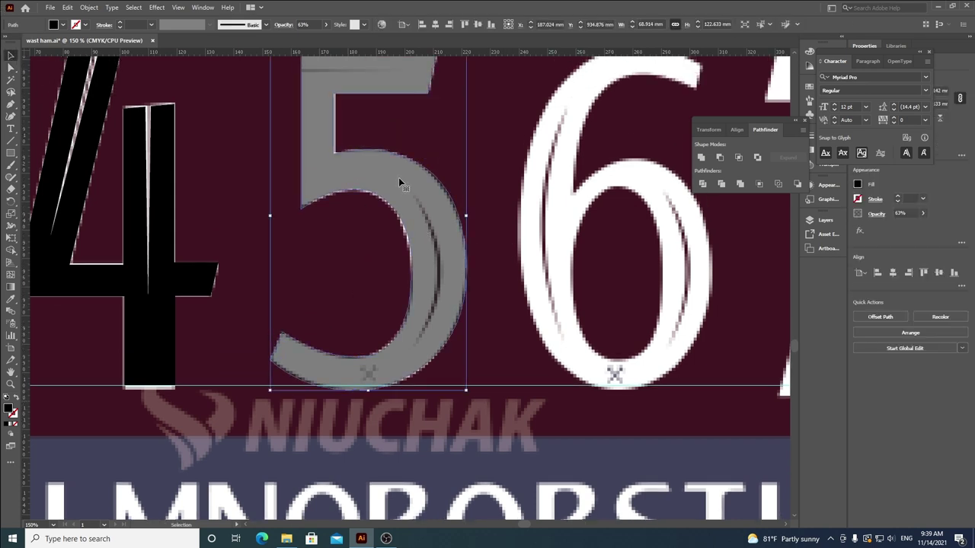
Step: Set the traced 5's opacity to 100%
{"action": "left_click", "coordinate": [328, 26]}
{"action": "left_click_drag", "start_coordinate": [311, 37], "coordinate": [459, 131]}
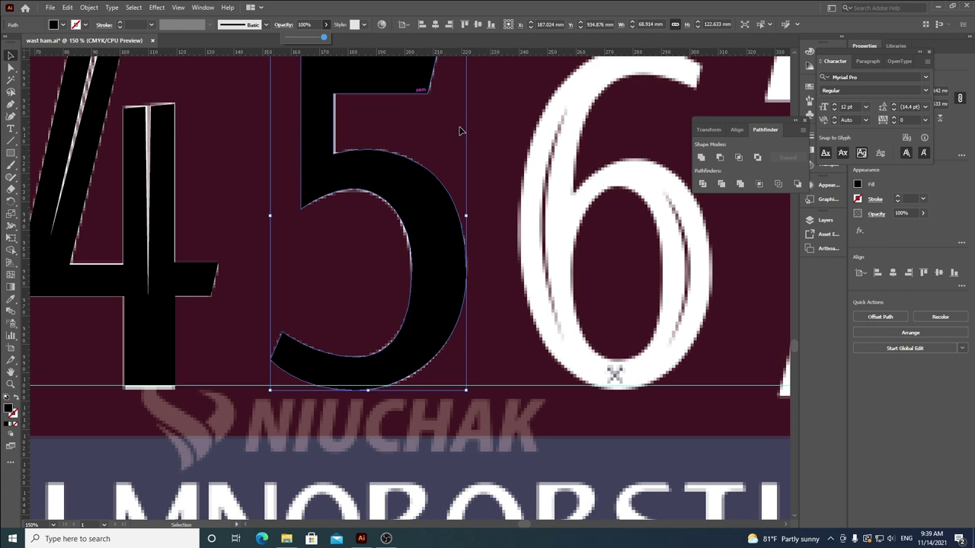
{"action": "left_click", "coordinate": [491, 148]}
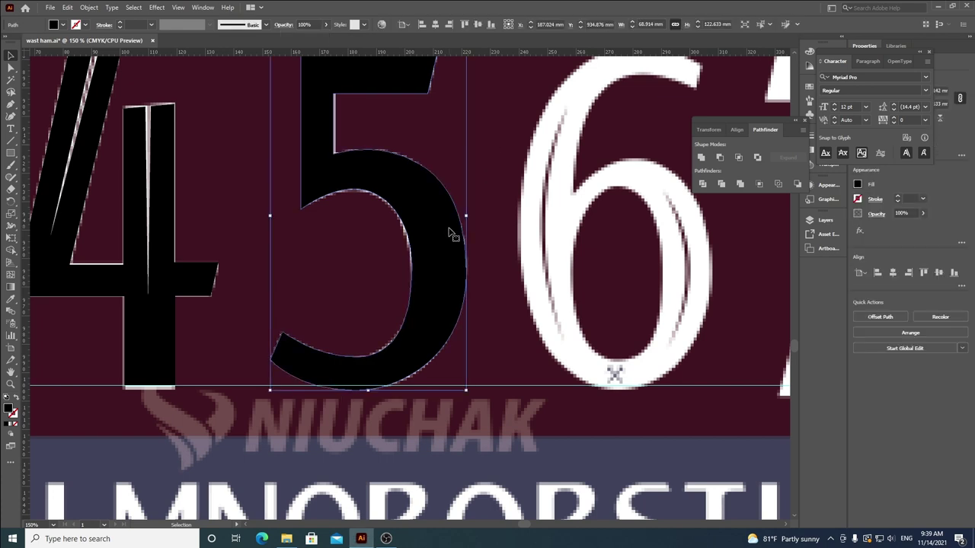
Step: Set the traced 5's opacity to 75% and deselect it
{"action": "left_click", "coordinate": [326, 24]}
{"action": "left_click_drag", "start_coordinate": [326, 39], "coordinate": [313, 38]}
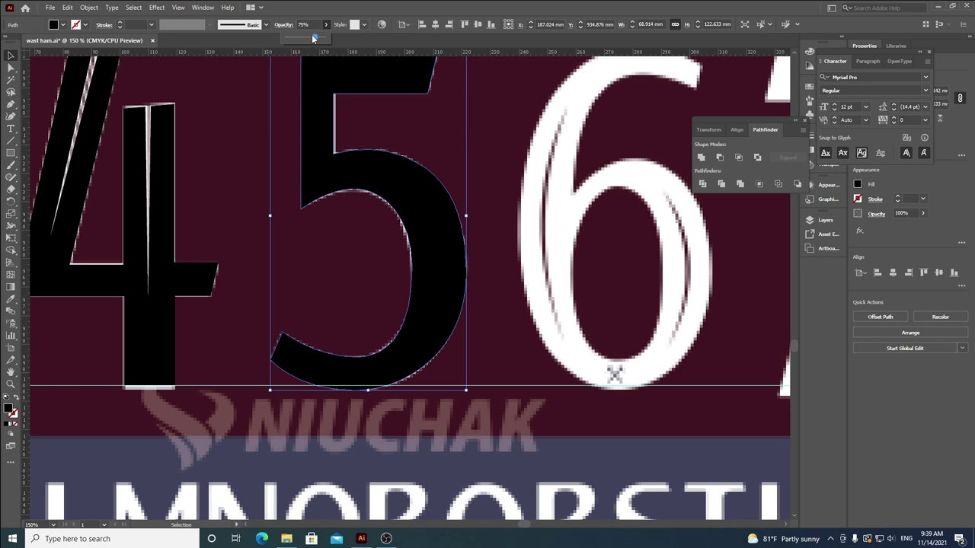
{"action": "left_click", "coordinate": [422, 130]}
Step: Draw a thin closed wedge with the Pen tool over the dark line in the 5's top bar, starting at its left edge
{"action": "scroll", "coordinate": [396, 157], "scroll_direction": "up", "scroll_amount": 1}
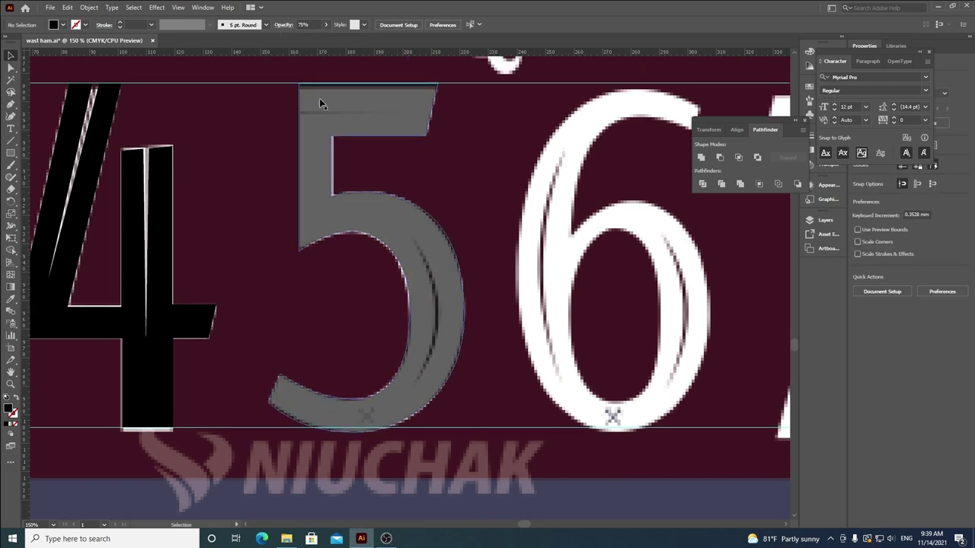
{"action": "scroll", "coordinate": [319, 99], "scroll_direction": "up", "scroll_amount": 2}
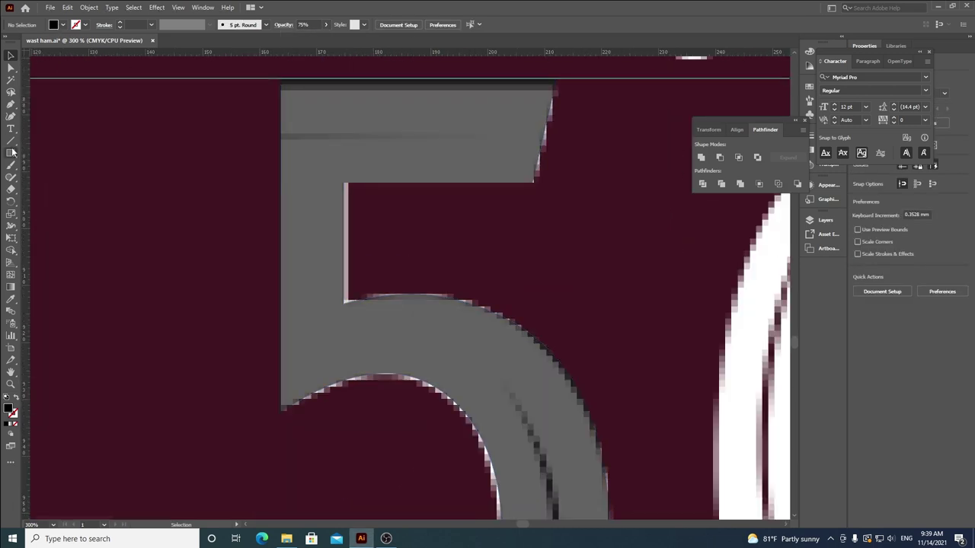
{"action": "left_click", "coordinate": [11, 105]}
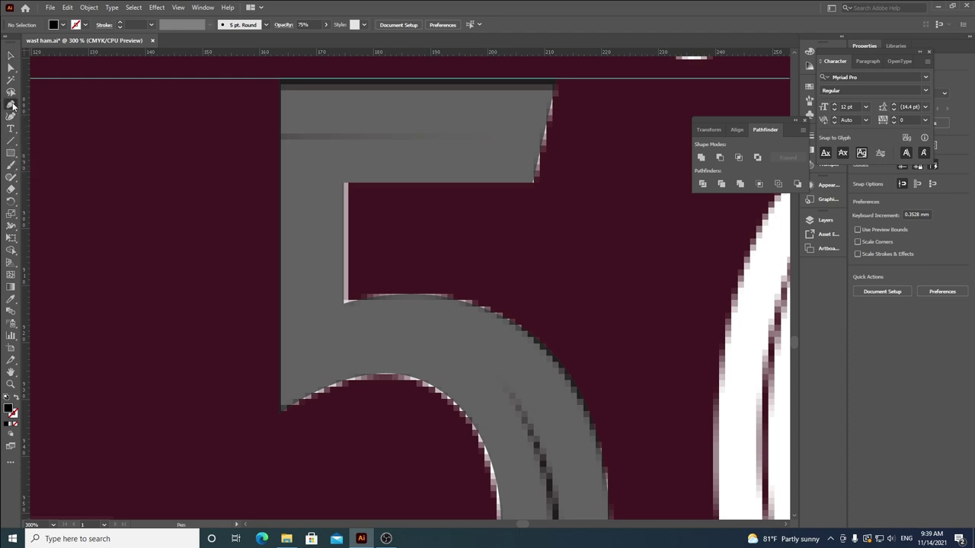
{"action": "scroll", "coordinate": [301, 158], "scroll_direction": "up", "scroll_amount": 2}
{"action": "left_click", "coordinate": [285, 152]}
{"action": "scroll", "coordinate": [285, 152], "scroll_direction": "down", "scroll_amount": 2}
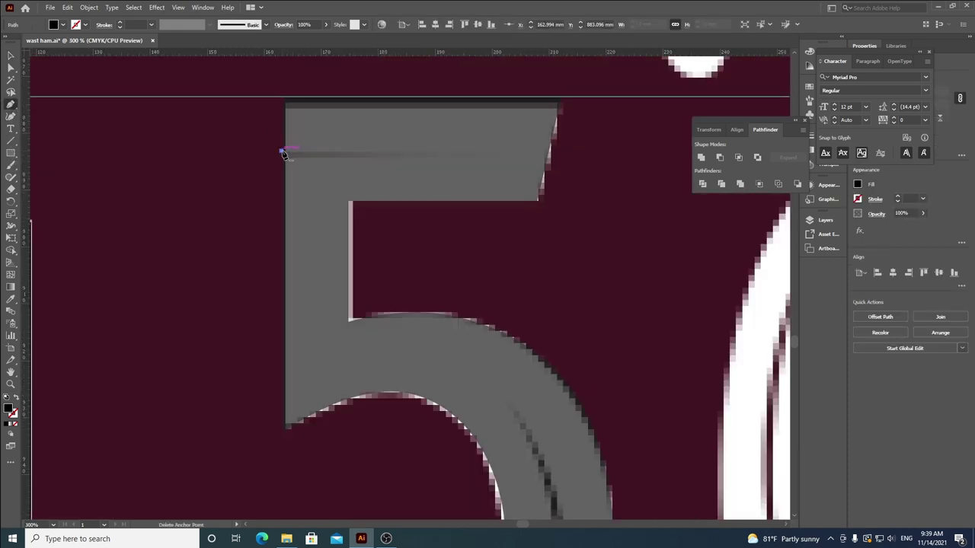
{"action": "left_click", "coordinate": [514, 151]}
{"action": "left_click", "coordinate": [278, 158]}
{"action": "scroll", "coordinate": [437, 191], "scroll_direction": "down", "scroll_amount": 3}
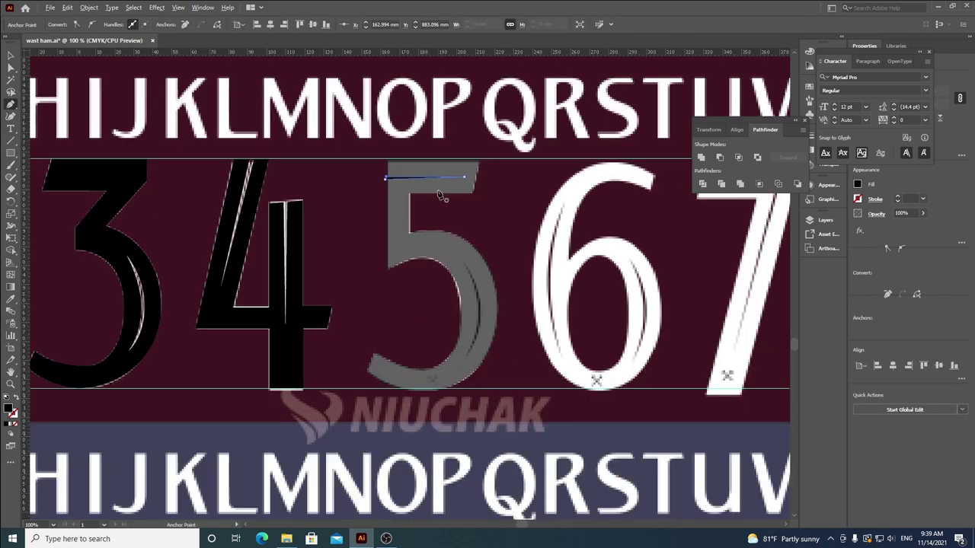
Step: Place a copy of the traced 5 in the row of finished numerals beside the artwork, after the 4
{"action": "left_click", "coordinate": [10, 55]}
{"action": "left_click", "coordinate": [483, 274]}
{"action": "scroll", "coordinate": [483, 278], "scroll_direction": "down", "scroll_amount": 5}
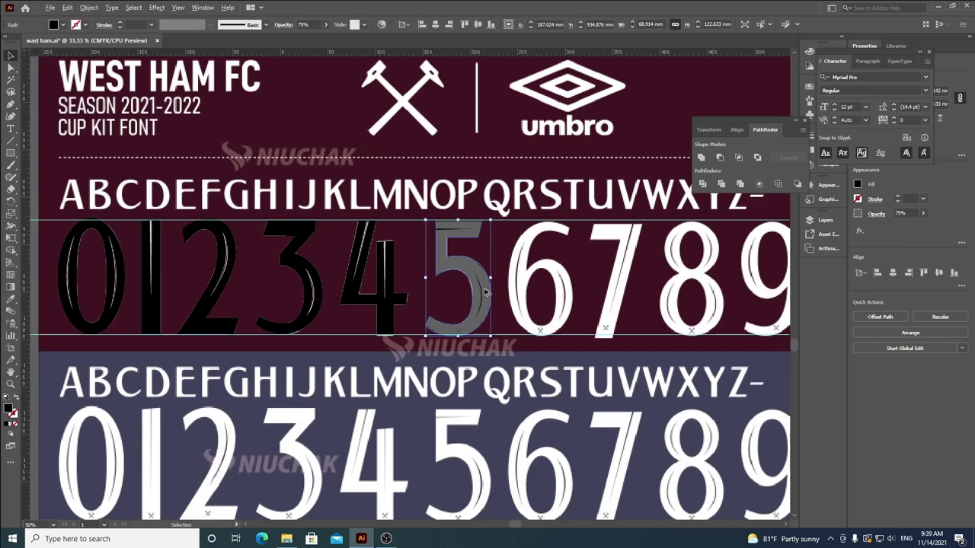
{"action": "left_click_drag", "start_coordinate": [484, 292], "coordinate": [242, 292]}
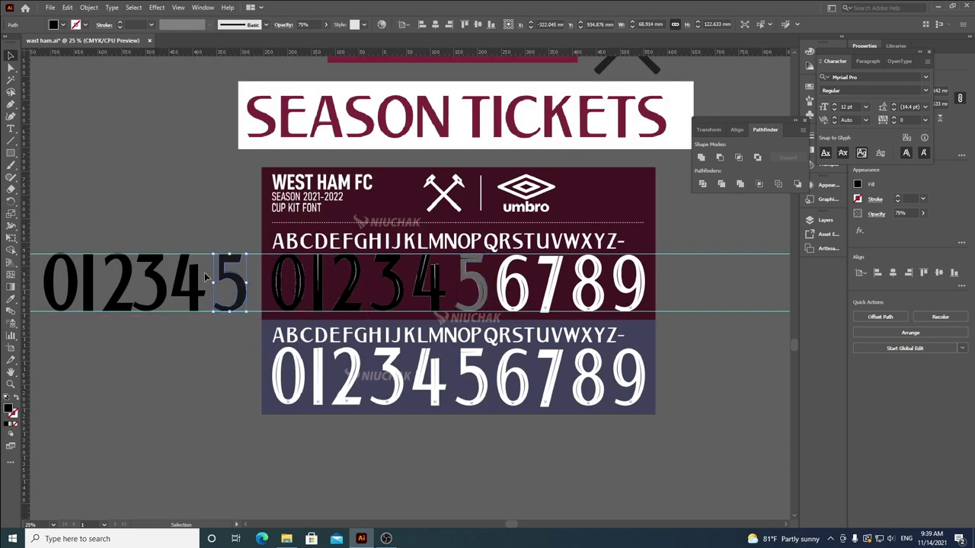
{"action": "left_click", "coordinate": [189, 191]}
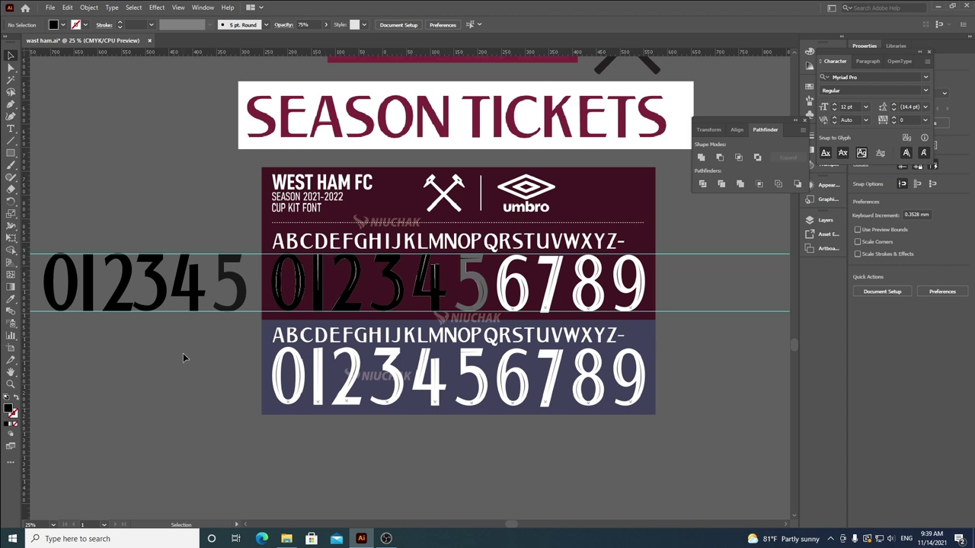
Step: Set the copied 5's opacity to 100% and shift it horizontally closer to the 4
{"action": "scroll", "coordinate": [183, 358], "scroll_direction": "up", "scroll_amount": 2}
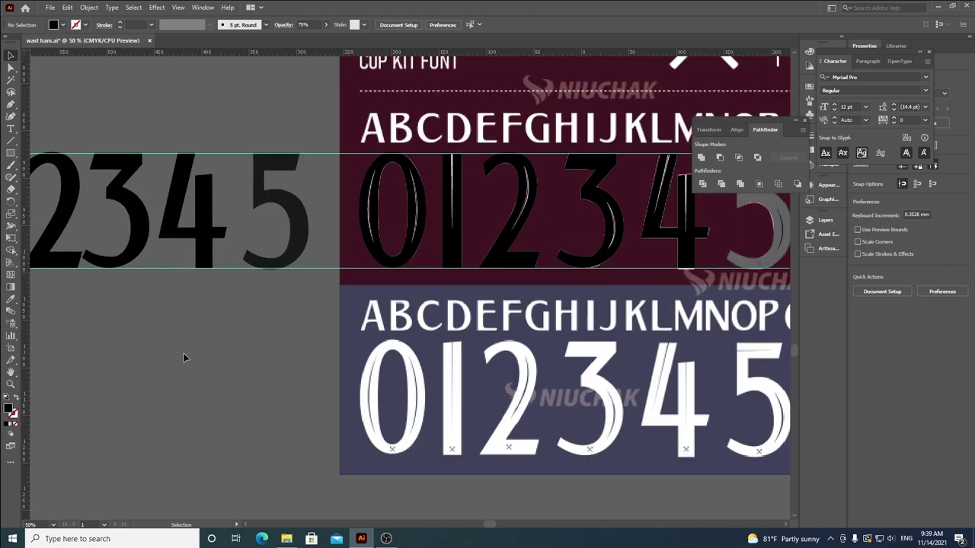
{"action": "left_click", "coordinate": [298, 230]}
{"action": "left_click", "coordinate": [326, 24]}
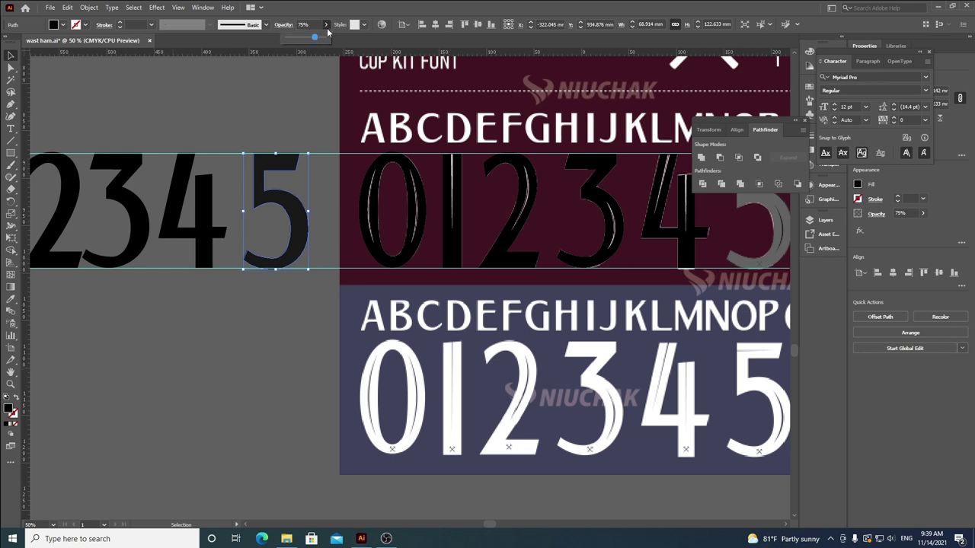
{"action": "left_click_drag", "start_coordinate": [318, 37], "coordinate": [367, 74]}
{"action": "left_click", "coordinate": [268, 409]}
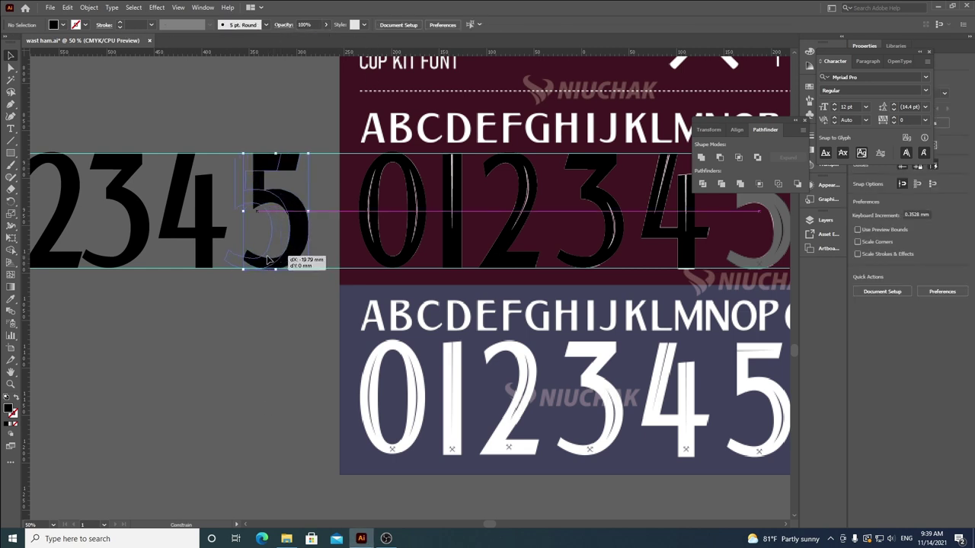
Step: Draw a narrow four-point closed sliver with the Pen tool over the dark curved line inside the bowl of the 5 on the reference
{"action": "left_click_drag", "start_coordinate": [726, 335], "coordinate": [392, 323]}
{"action": "scroll", "coordinate": [391, 323], "scroll_direction": "up", "scroll_amount": 4}
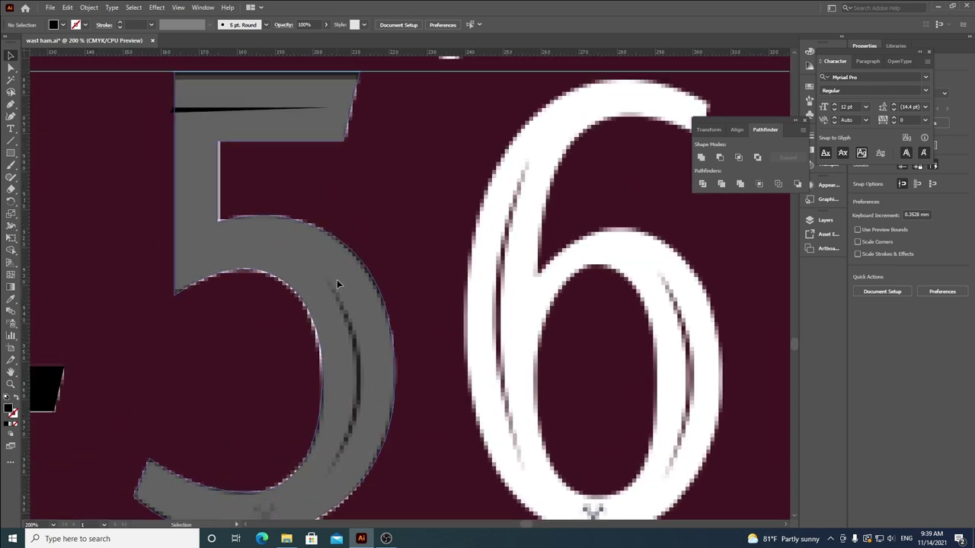
{"action": "left_click", "coordinate": [336, 279]}
{"action": "key", "text": "p"}
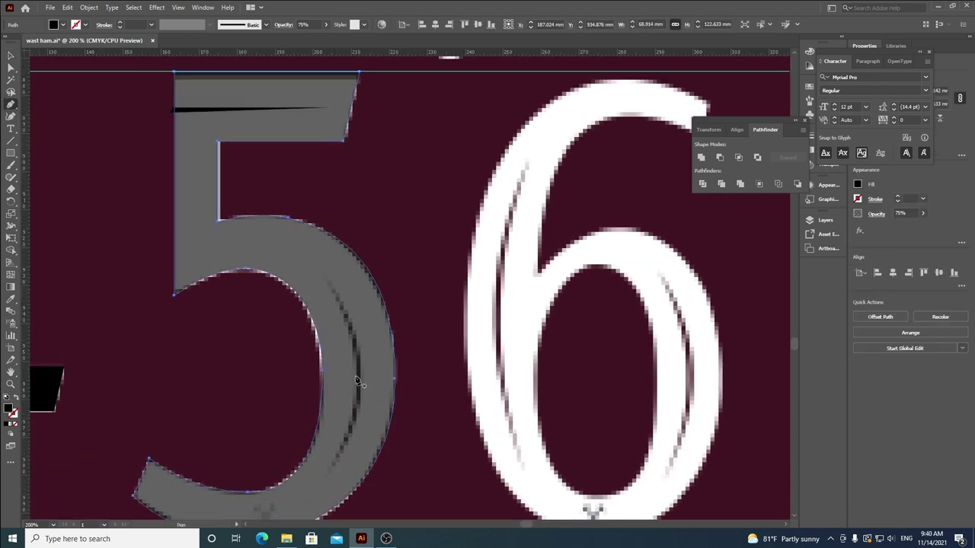
{"action": "scroll", "coordinate": [364, 283], "scroll_direction": "down", "scroll_amount": 2}
{"action": "scroll", "coordinate": [365, 282], "scroll_direction": "up", "scroll_amount": 2}
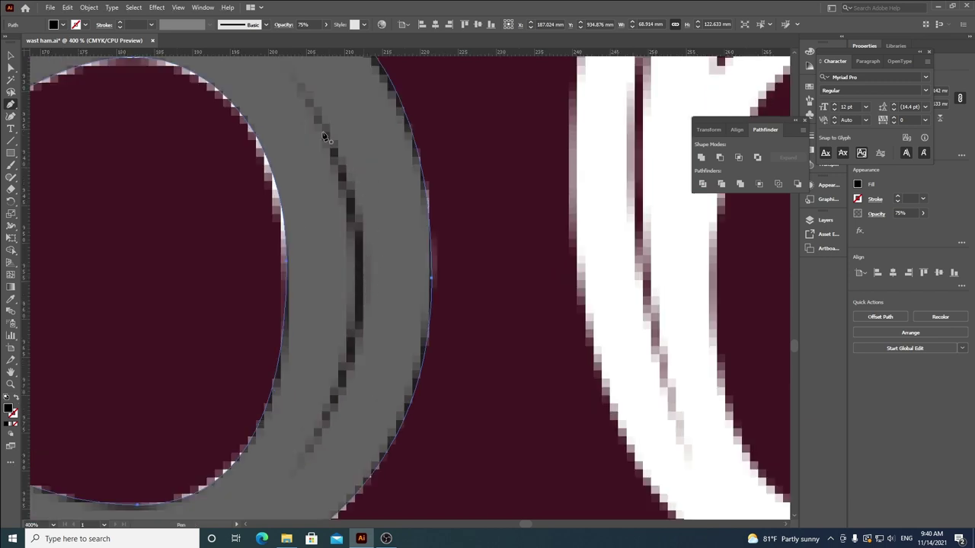
{"action": "left_click", "coordinate": [287, 65]}
{"action": "scroll", "coordinate": [286, 64], "scroll_direction": "up", "scroll_amount": 1}
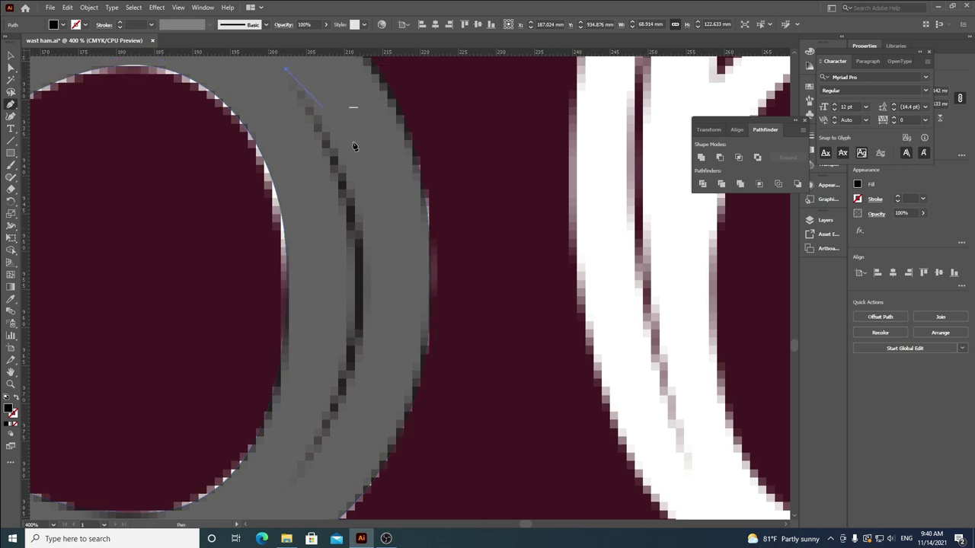
{"action": "left_click", "coordinate": [369, 303]}
{"action": "left_click", "coordinate": [295, 481]}
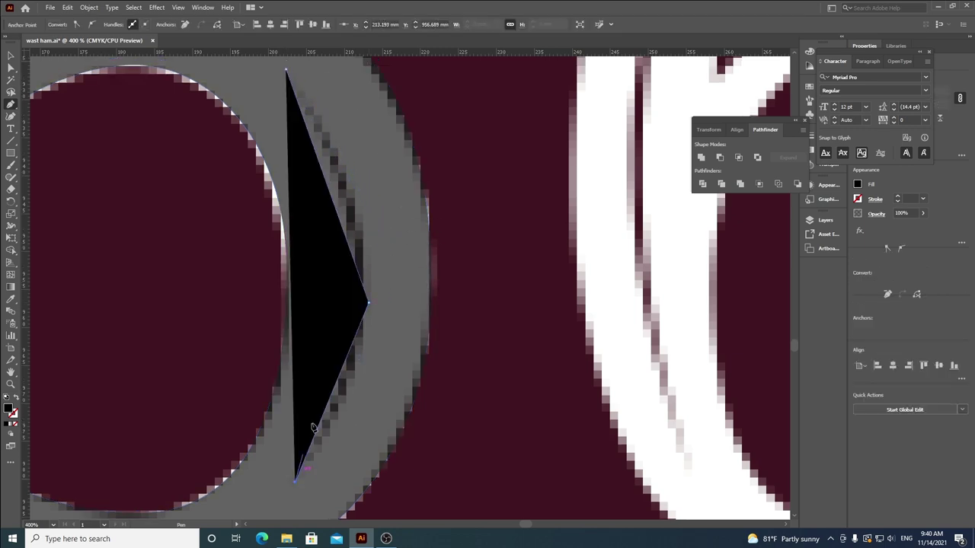
{"action": "left_click", "coordinate": [351, 299]}
{"action": "left_click", "coordinate": [286, 70]}
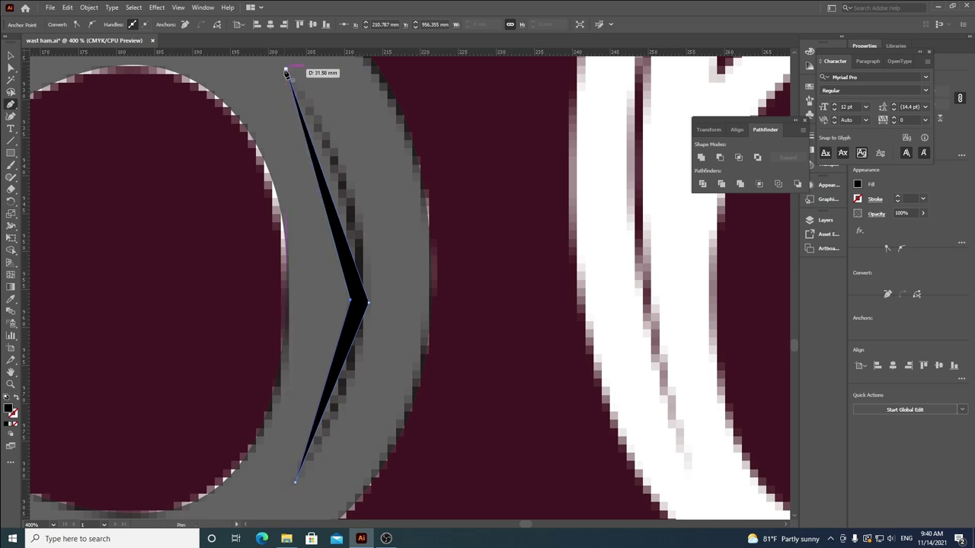
Step: Make the sliver's outer middle anchor smooth and extend its handles vertically to follow the dark line's outer curve
{"action": "left_click", "coordinate": [10, 67]}
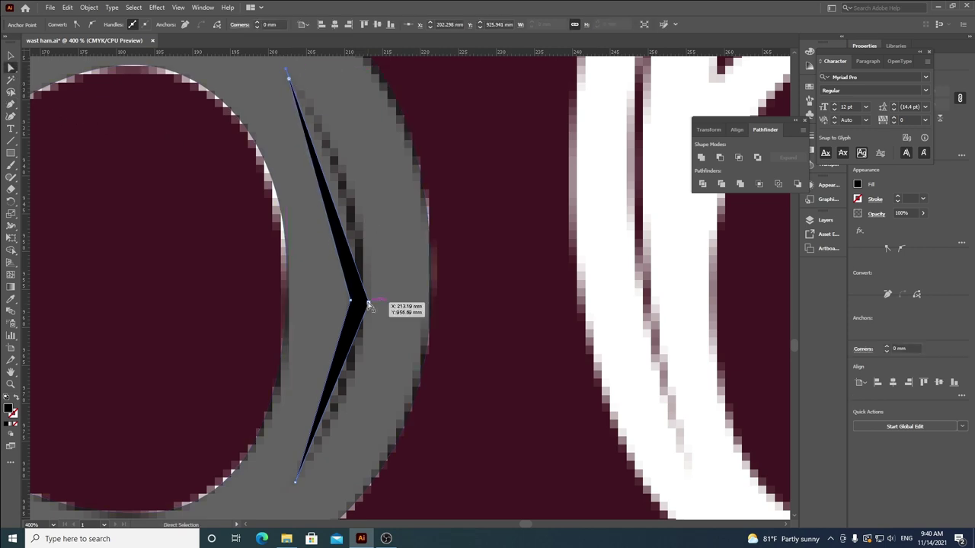
{"action": "left_click_drag", "start_coordinate": [367, 305], "coordinate": [368, 302]}
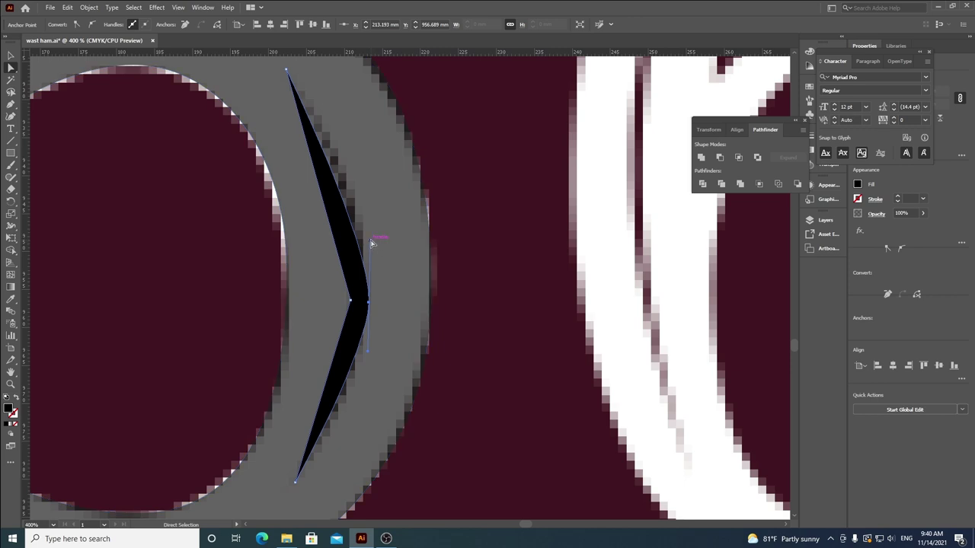
{"action": "left_click_drag", "start_coordinate": [373, 243], "coordinate": [391, 157]}
{"action": "left_click_drag", "start_coordinate": [369, 352], "coordinate": [368, 396]}
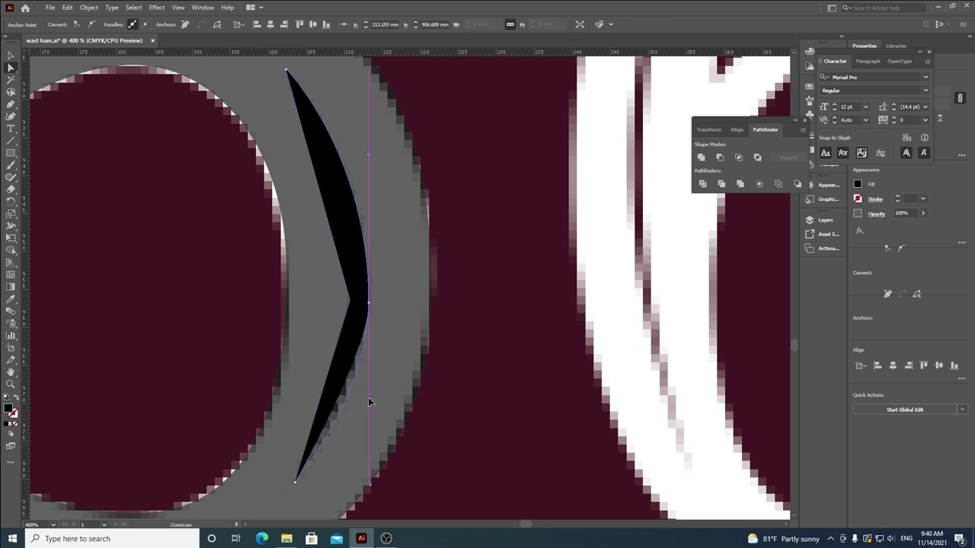
Step: Convert the sliver's inner middle anchor to smooth and extend both handles vertically to follow the dark line's inner curve
{"action": "left_click", "coordinate": [349, 300]}
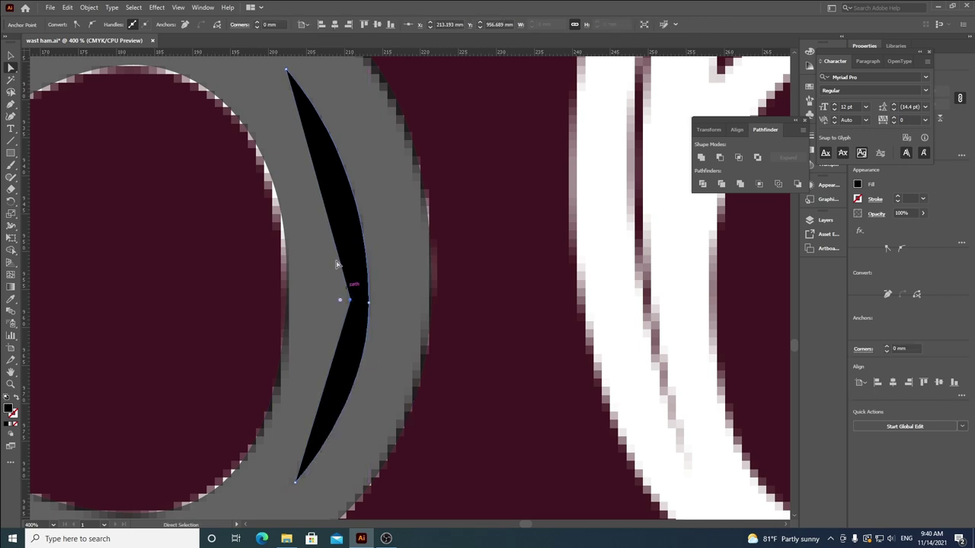
{"action": "left_click", "coordinate": [91, 25]}
{"action": "left_click_drag", "start_coordinate": [353, 245], "coordinate": [373, 166]}
{"action": "left_click_drag", "start_coordinate": [351, 349], "coordinate": [353, 412]}
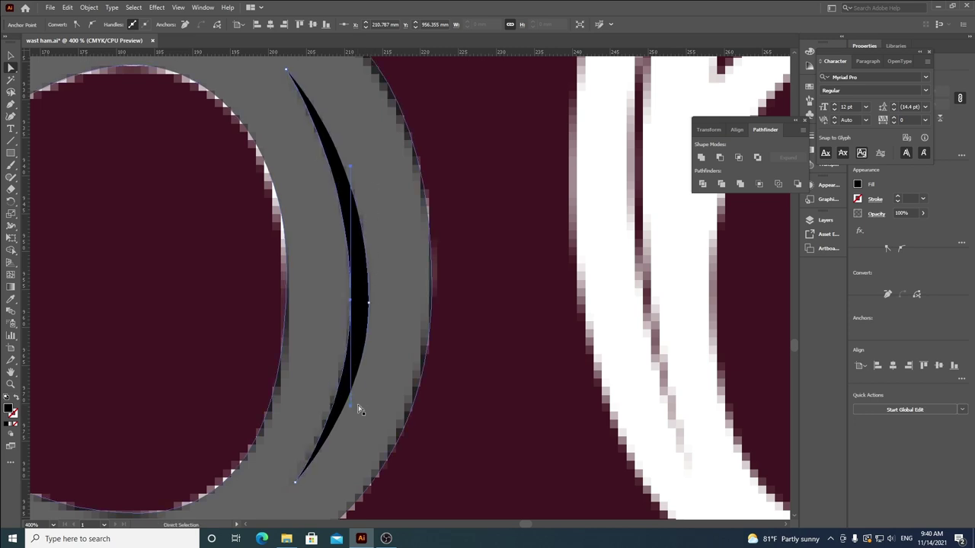
Step: Move the sliver's inner middle anchor slightly right, shorten its lower handle and deselect the shape
{"action": "left_click_drag", "start_coordinate": [351, 300], "coordinate": [355, 302]}
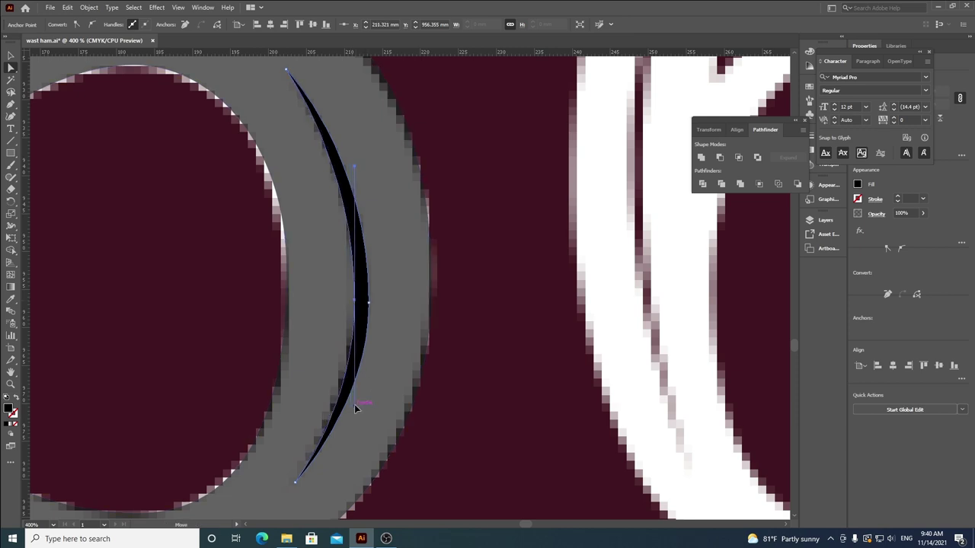
{"action": "left_click_drag", "start_coordinate": [356, 407], "coordinate": [356, 377]}
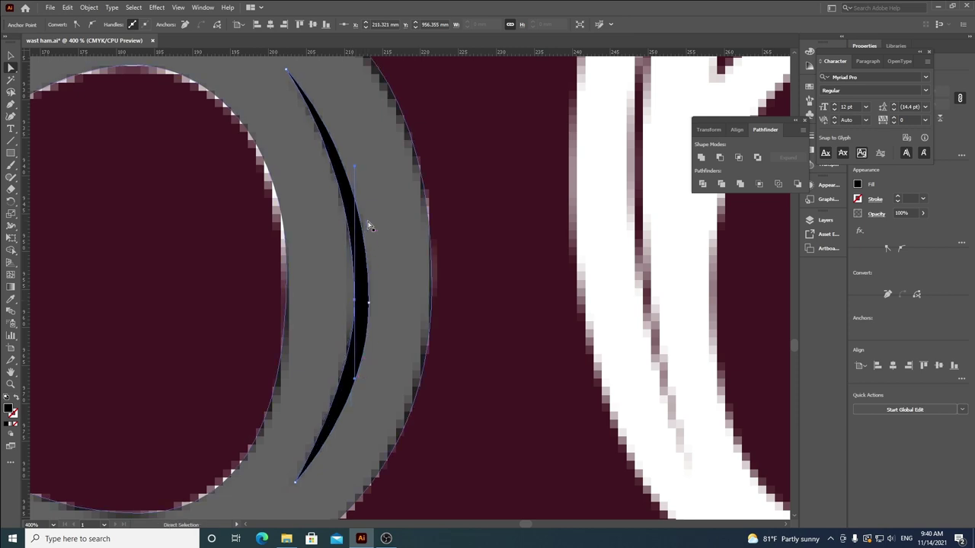
{"action": "left_click", "coordinate": [496, 259]}
Step: Select the traced 5 with both dark slivers and subtract the slivers from it using Minus Front
{"action": "scroll", "coordinate": [497, 274], "scroll_direction": "down", "scroll_amount": 4}
{"action": "key", "text": "v"}
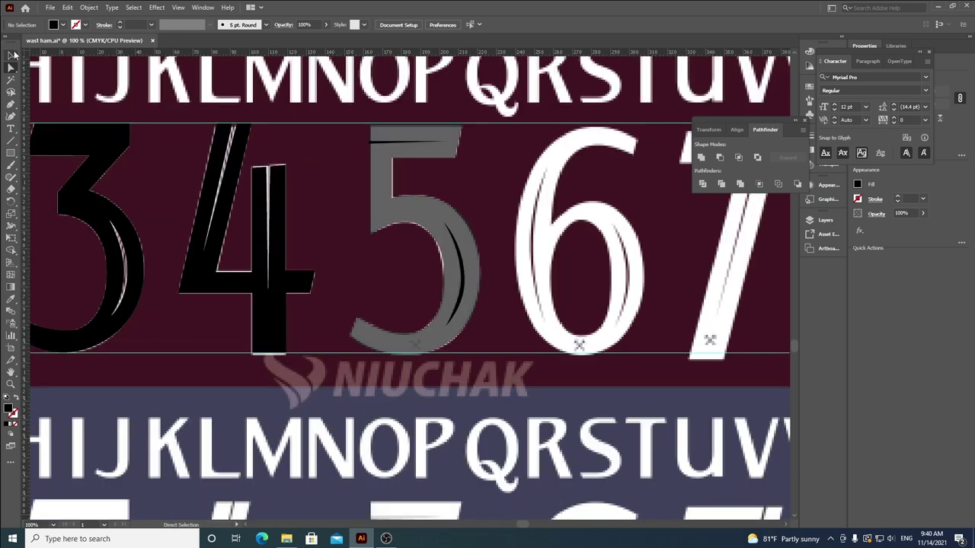
{"action": "left_click_drag", "start_coordinate": [342, 113], "coordinate": [503, 335]}
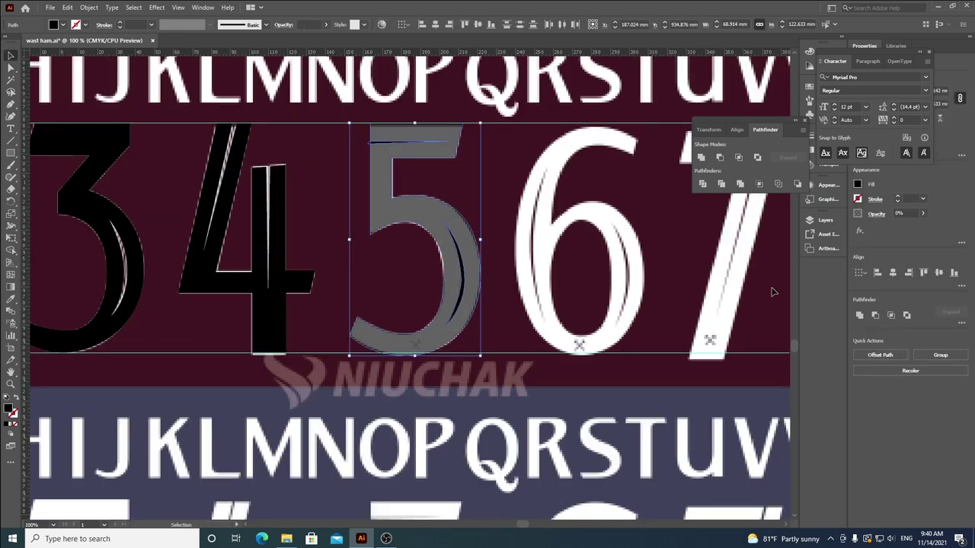
{"action": "left_click", "coordinate": [875, 315]}
{"action": "left_click", "coordinate": [512, 256]}
{"action": "scroll", "coordinate": [474, 262], "scroll_direction": "down", "scroll_amount": 2}
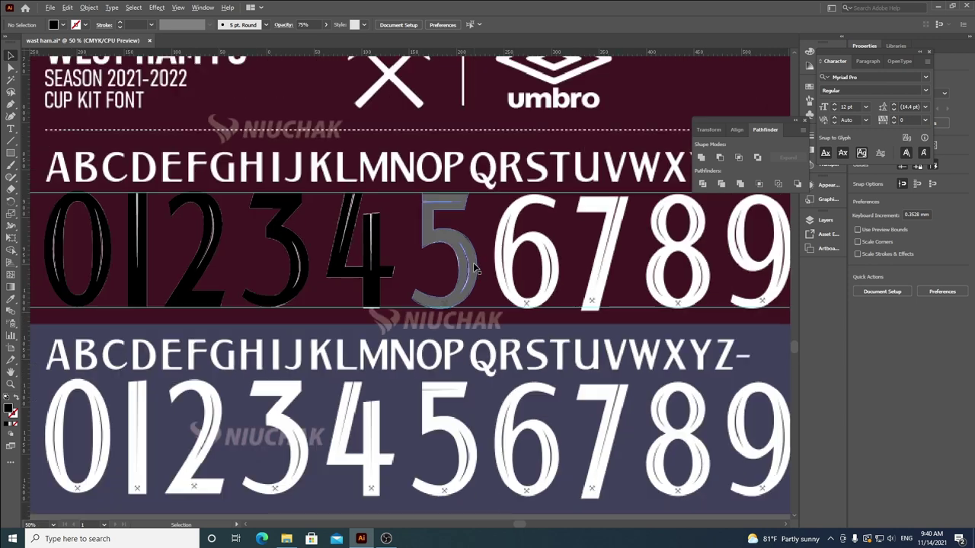
Step: Set the cut-out 5's opacity to 100% and deselect it
{"action": "left_click", "coordinate": [473, 266]}
{"action": "left_click", "coordinate": [326, 26]}
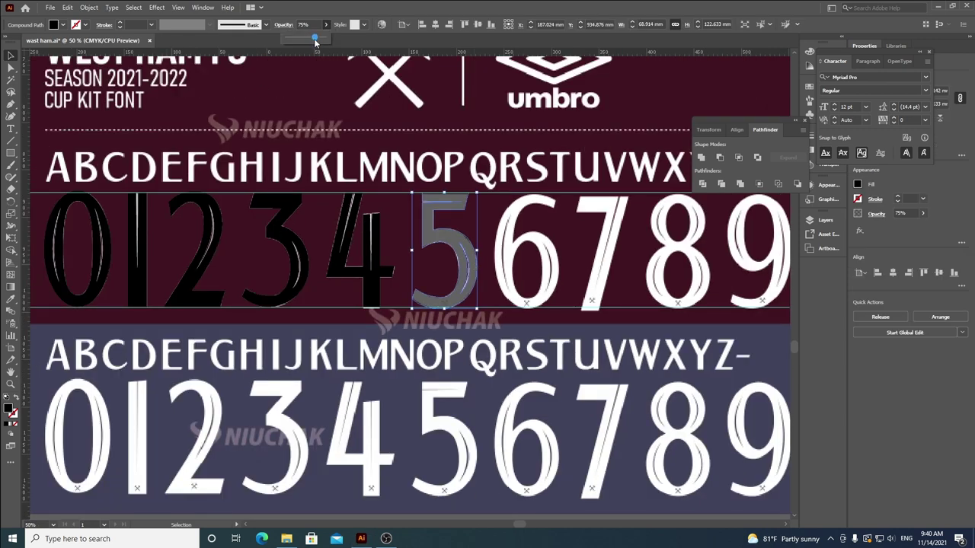
{"action": "left_click_drag", "start_coordinate": [315, 38], "coordinate": [325, 38]}
{"action": "left_click", "coordinate": [533, 295]}
{"action": "left_click_drag", "start_coordinate": [536, 295], "coordinate": [368, 242]}
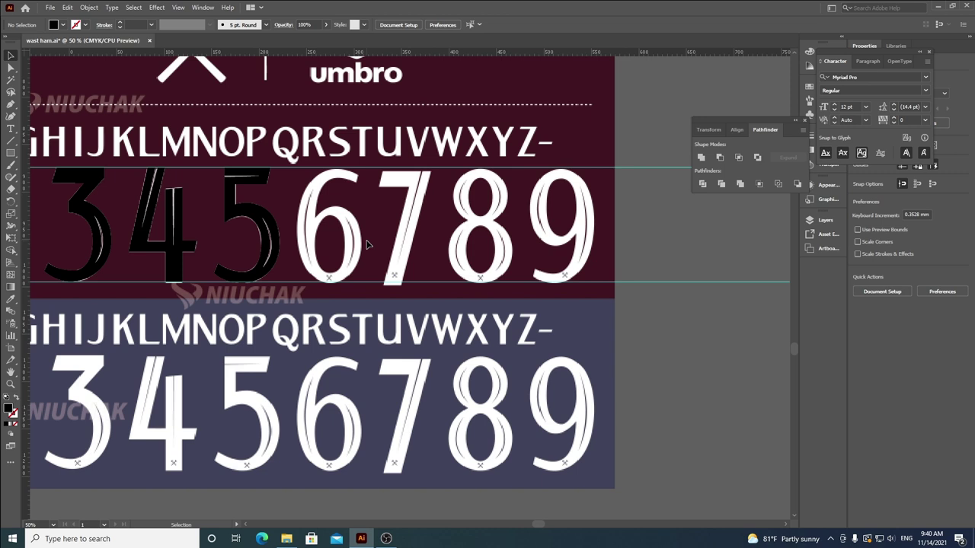
{"action": "scroll", "coordinate": [418, 252], "scroll_direction": "down", "scroll_amount": 1}
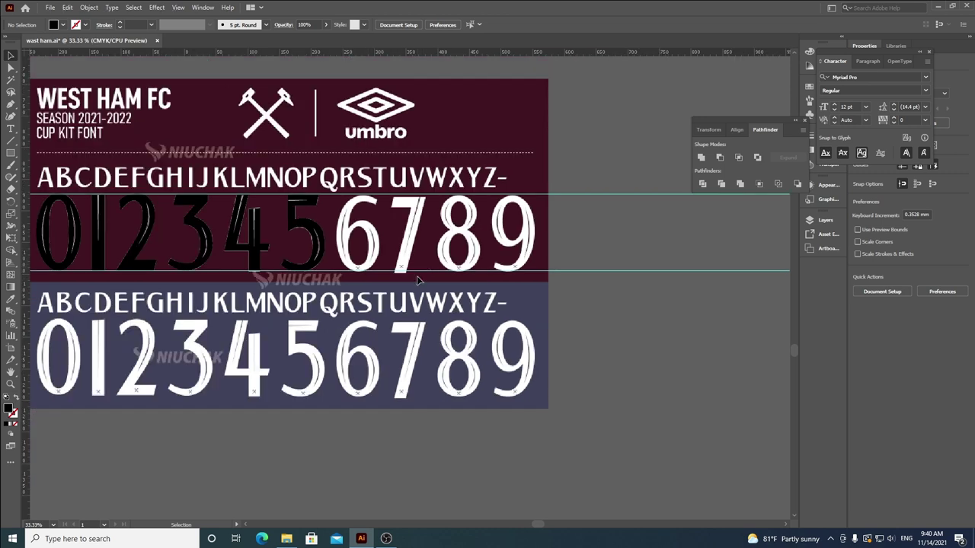
{"action": "scroll", "coordinate": [419, 276], "scroll_direction": "down", "scroll_amount": 2}
{"action": "scroll", "coordinate": [450, 273], "scroll_direction": "up", "scroll_amount": 3}
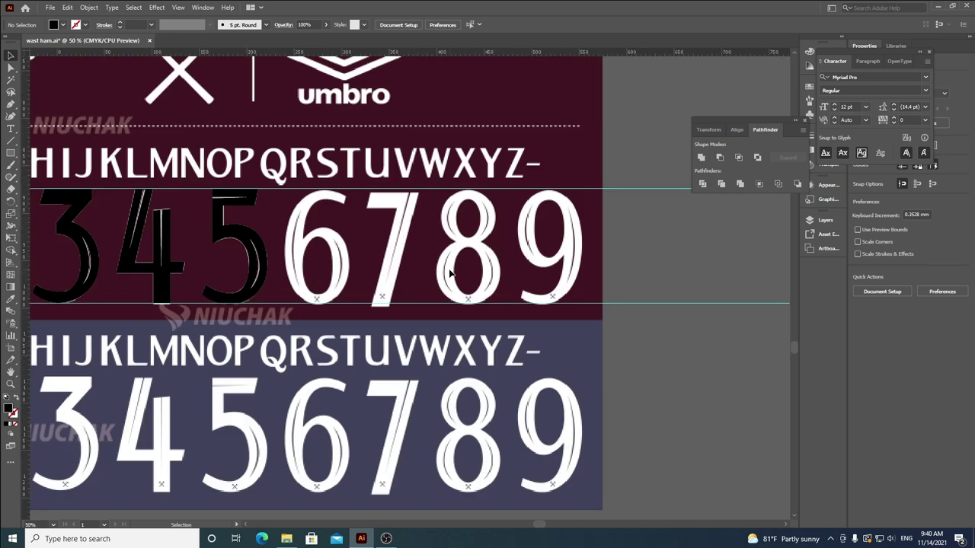
{"action": "scroll", "coordinate": [452, 279], "scroll_direction": "up", "scroll_amount": 3}
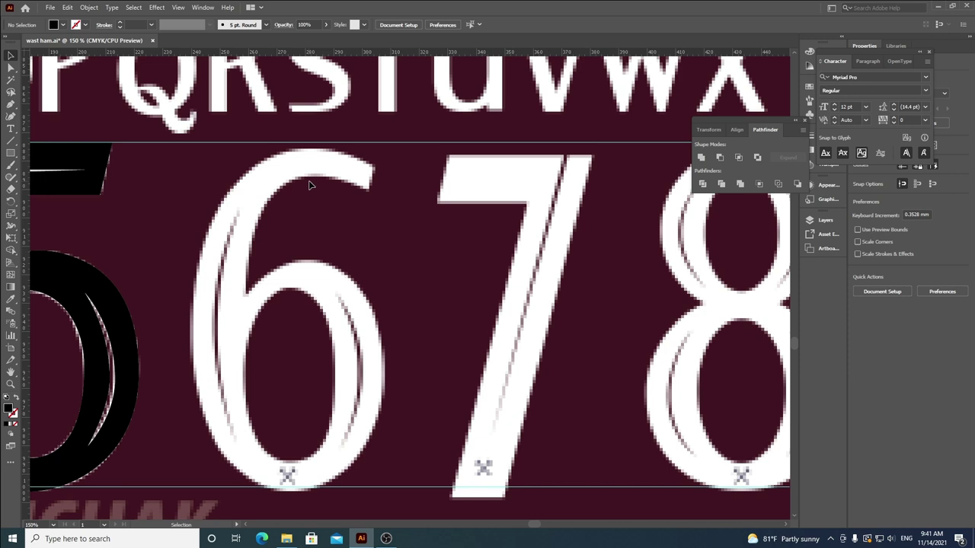
Step: Start a Pen path around the reference 6 with straight segments from its upper terminal down the outer side to the bowl's right edge
{"action": "left_click", "coordinate": [11, 104]}
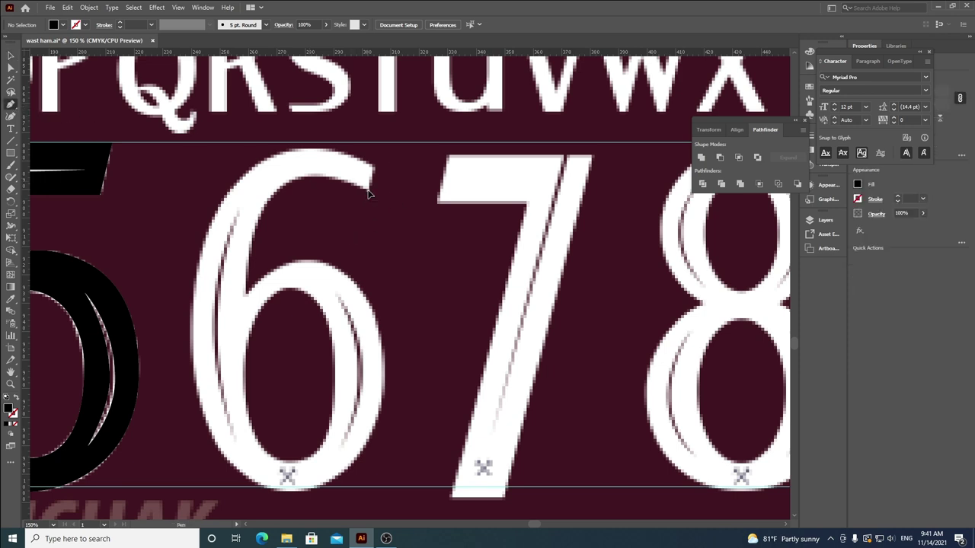
{"action": "left_click_drag", "start_coordinate": [370, 188], "coordinate": [317, 150]}
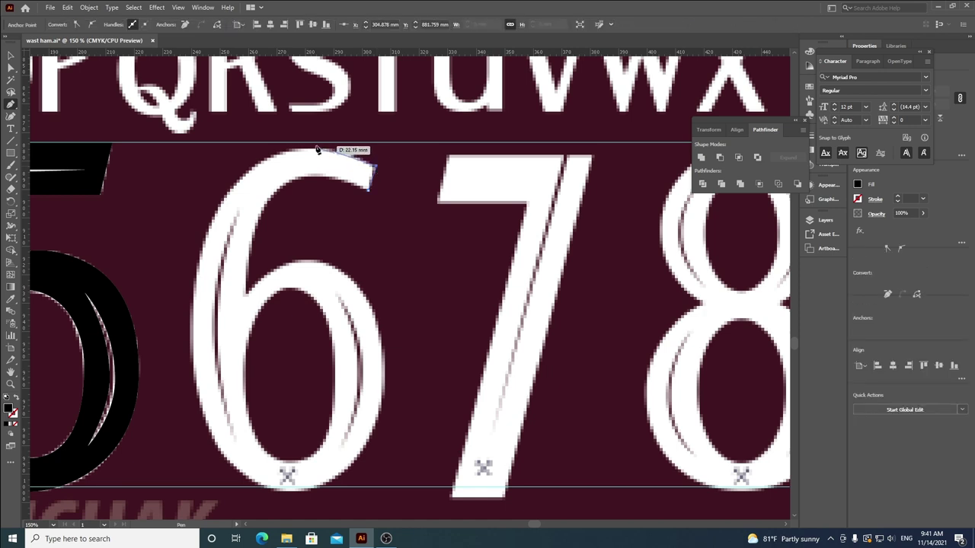
{"action": "left_click", "coordinate": [311, 144]}
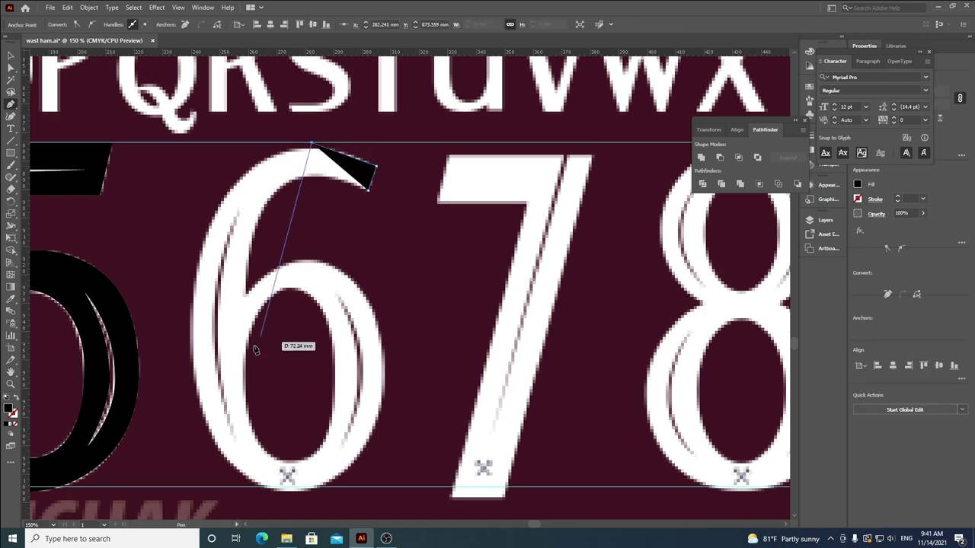
{"action": "left_click", "coordinate": [190, 341]}
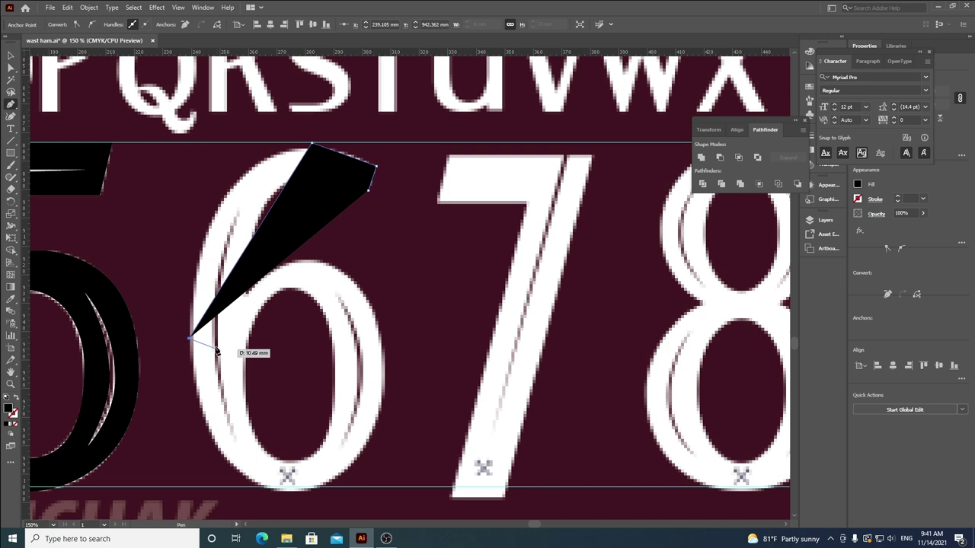
{"action": "left_click", "coordinate": [291, 488]}
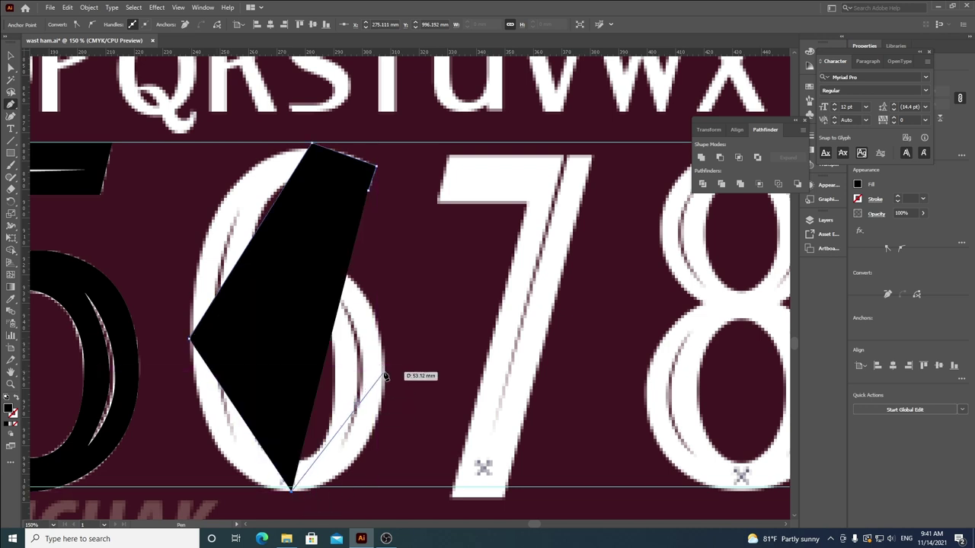
{"action": "left_click", "coordinate": [385, 375]}
Step: Swap the path's fill and stroke, and close the 6's outline through the bowl's top, the inner notch and the upper arc's underside
{"action": "left_click", "coordinate": [16, 397]}
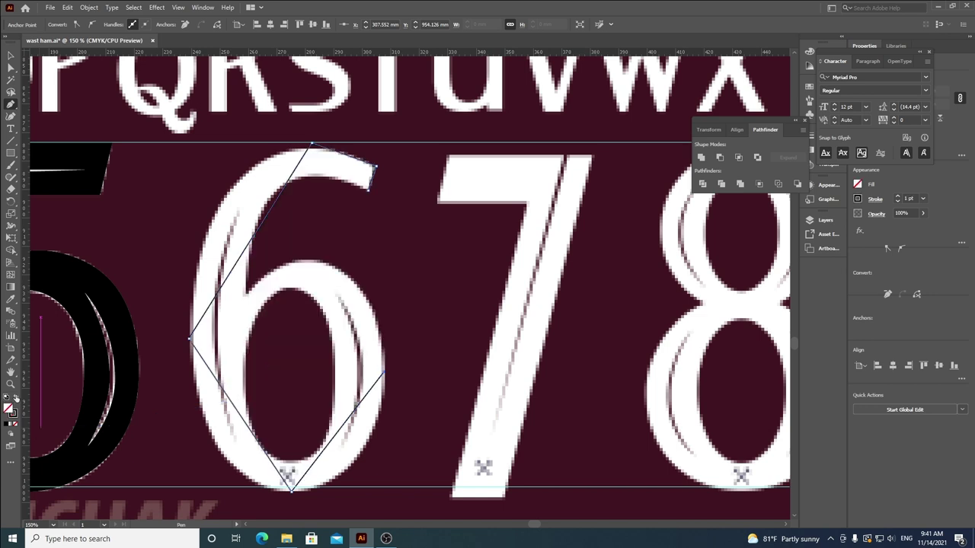
{"action": "left_click", "coordinate": [303, 261]}
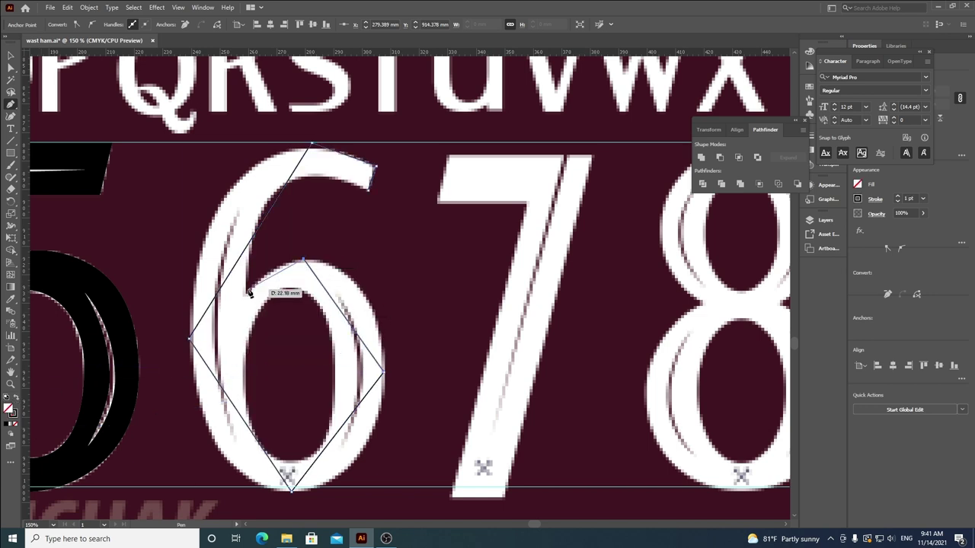
{"action": "left_click", "coordinate": [246, 294]}
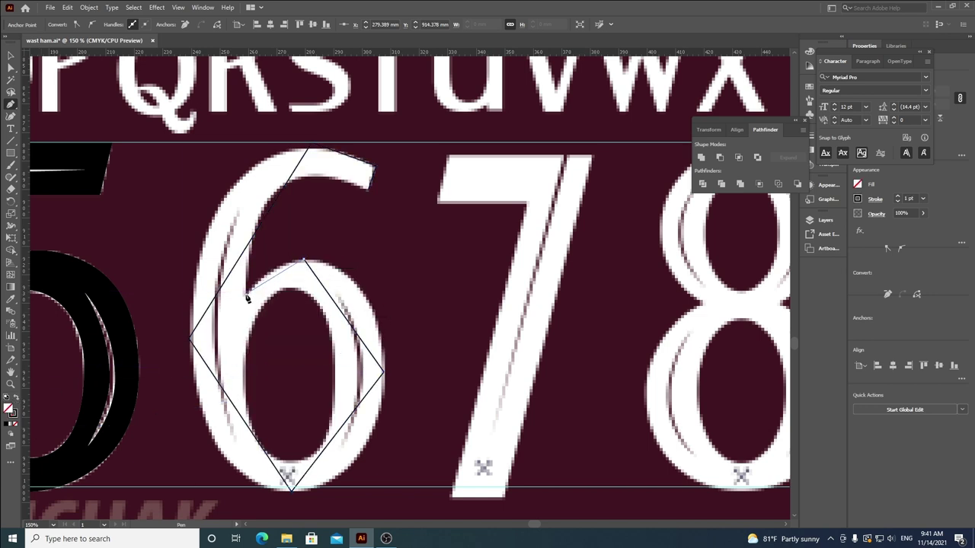
{"action": "left_click", "coordinate": [313, 176]}
{"action": "left_click", "coordinate": [370, 190]}
Step: Convert the 6's outer top anchor to smooth and extend its right handle horizontally along the reference edge
{"action": "key", "text": "a"}
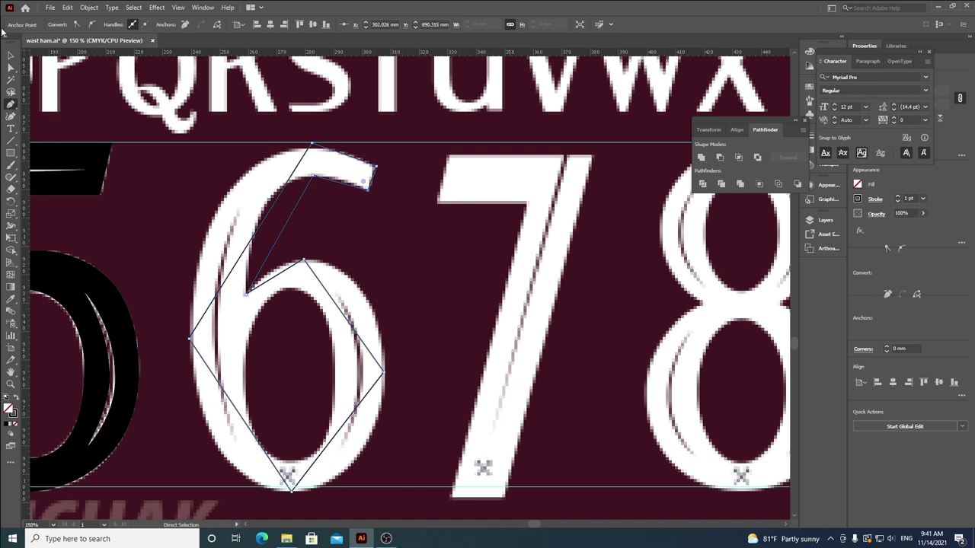
{"action": "left_click", "coordinate": [11, 68]}
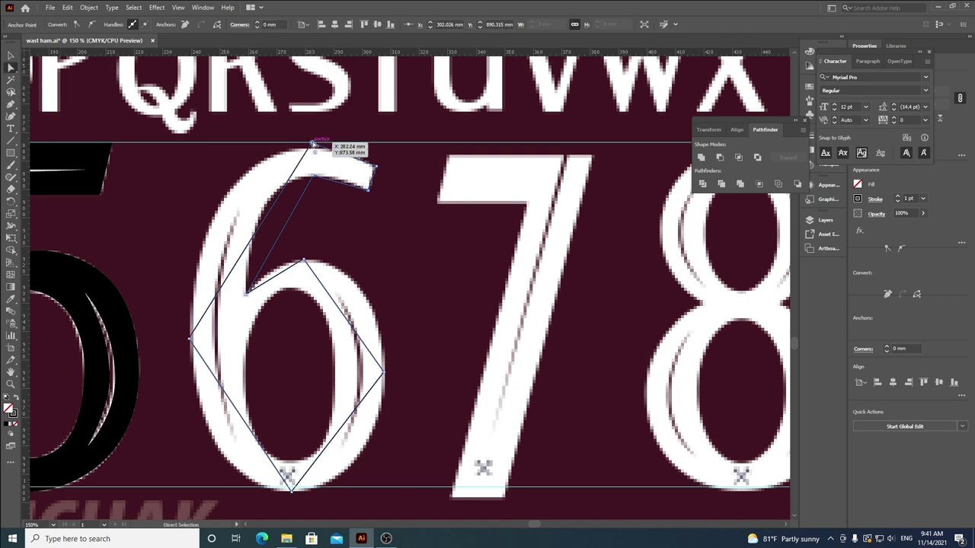
{"action": "left_click", "coordinate": [92, 23]}
{"action": "left_click_drag", "start_coordinate": [257, 161], "coordinate": [188, 139]}
{"action": "scroll", "coordinate": [338, 159], "scroll_direction": "up", "scroll_amount": 4}
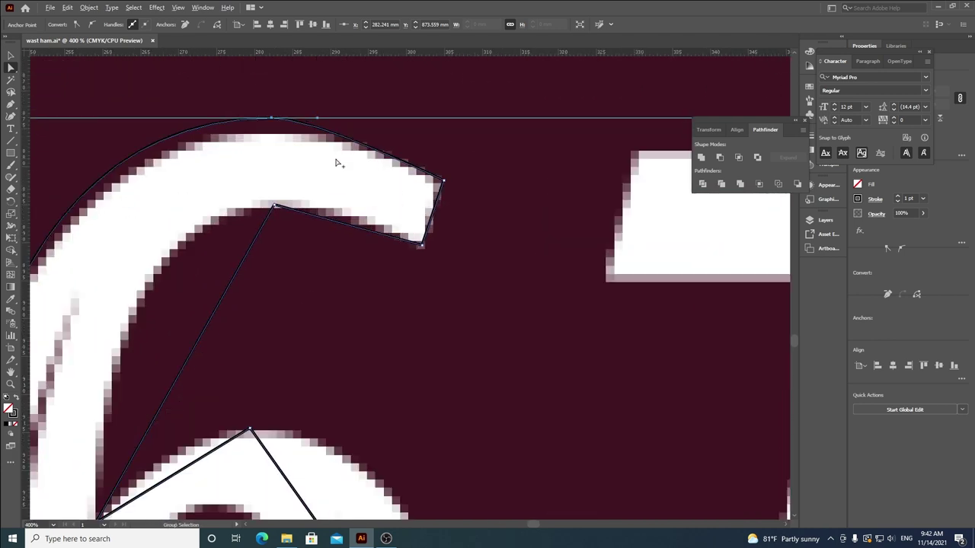
{"action": "left_click_drag", "start_coordinate": [319, 120], "coordinate": [372, 114]}
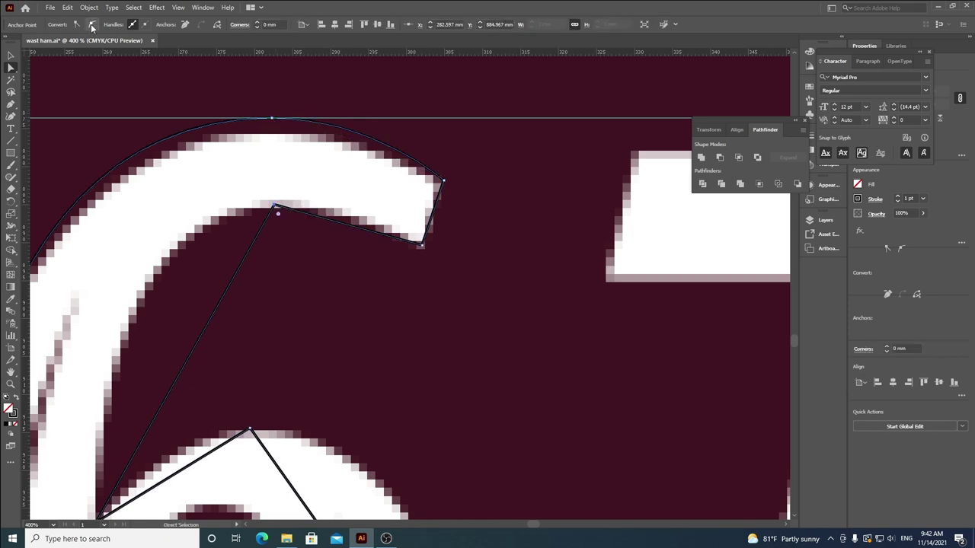
Step: Convert the upper arc's inner top anchor to smooth, extend both handles horizontally and nudge the anchor onto the white edge
{"action": "left_click_drag", "start_coordinate": [276, 206], "coordinate": [321, 229]}
{"action": "left_click_drag", "start_coordinate": [310, 192], "coordinate": [356, 203]}
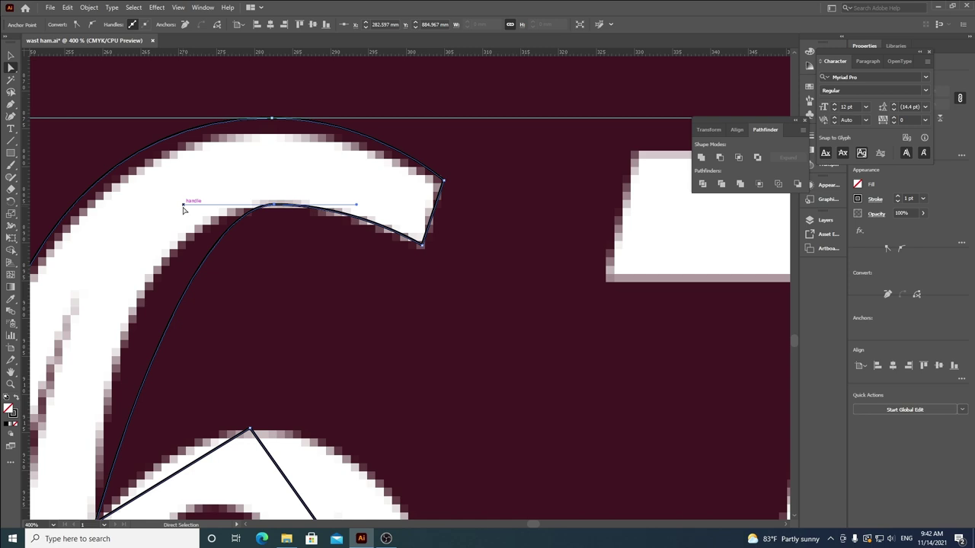
{"action": "left_click_drag", "start_coordinate": [186, 207], "coordinate": [91, 235]}
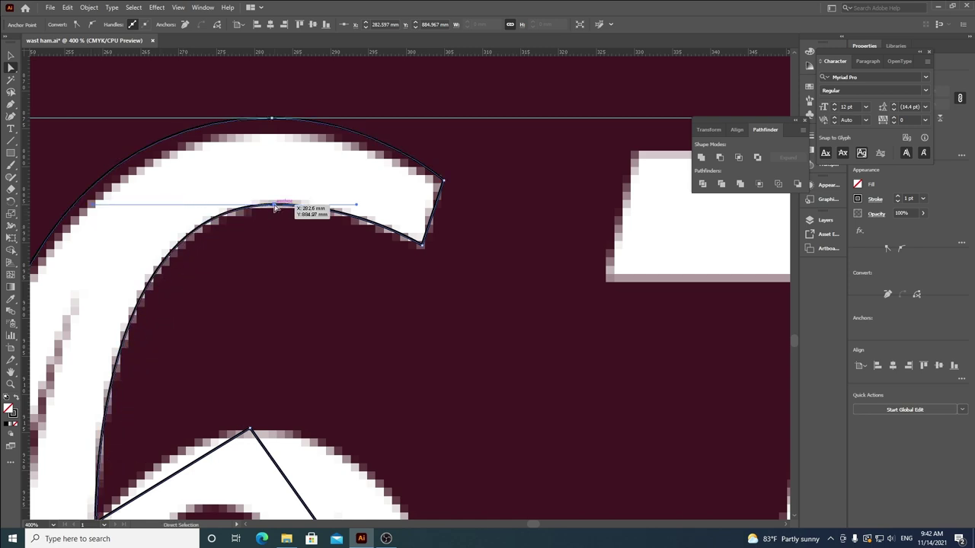
{"action": "left_click_drag", "start_coordinate": [276, 210], "coordinate": [279, 213]}
Step: Lower the 6's outer top anchor onto the upper white edge and slightly shorten its left handle
{"action": "left_click", "coordinate": [271, 120]}
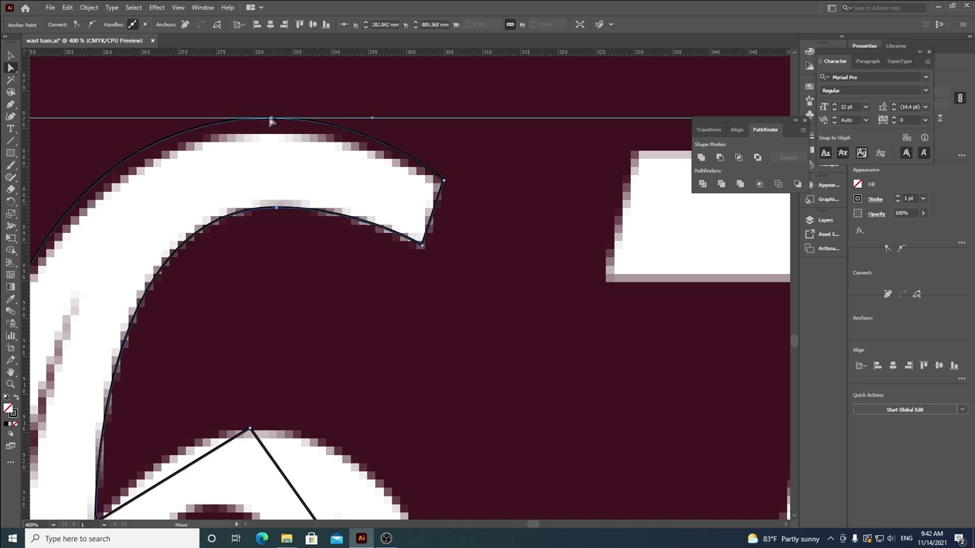
{"action": "scroll", "coordinate": [274, 122], "scroll_direction": "down", "scroll_amount": 1, "text": "alt"}
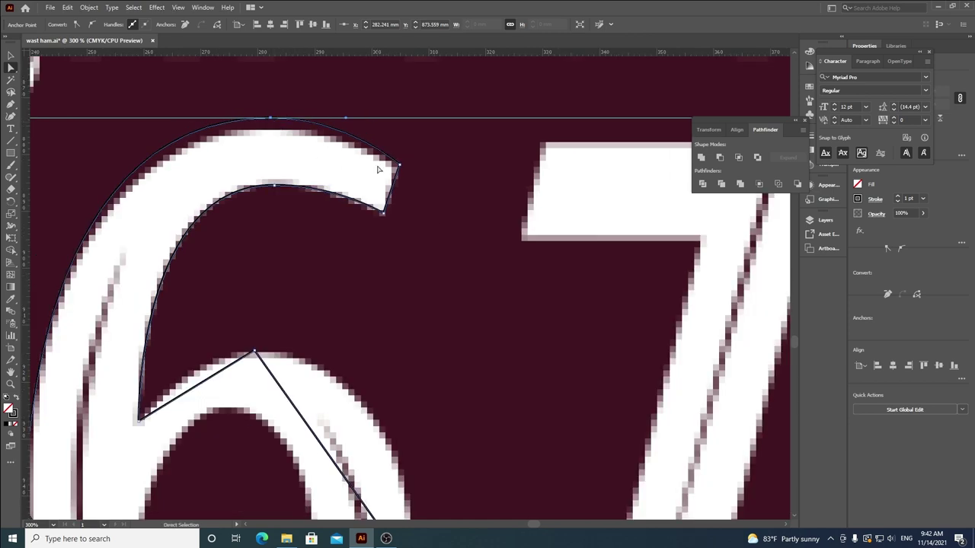
{"action": "scroll", "coordinate": [280, 134], "scroll_direction": "down", "scroll_amount": 2, "text": "alt"}
{"action": "scroll", "coordinate": [281, 131], "scroll_direction": "up", "scroll_amount": 3, "text": "alt"}
{"action": "left_click_drag", "start_coordinate": [278, 130], "coordinate": [275, 140]}
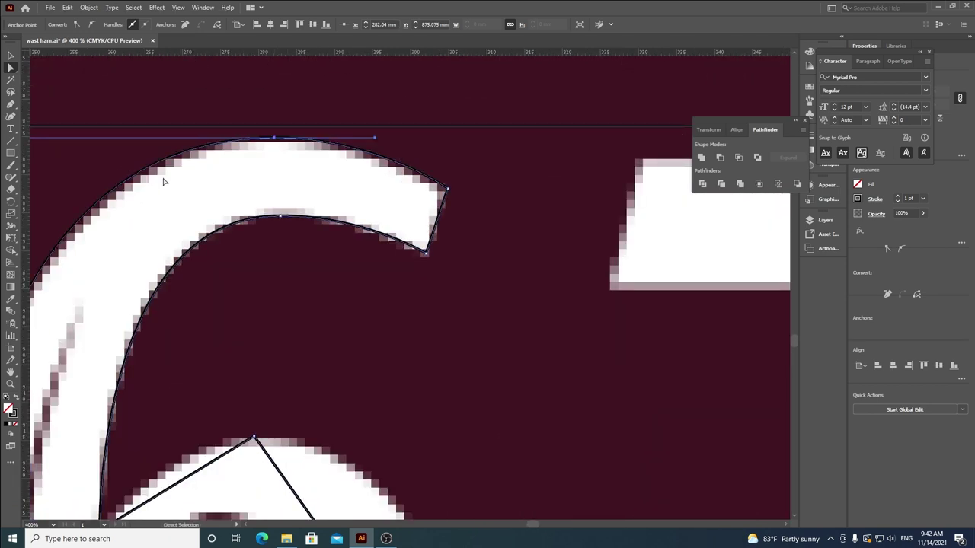
{"action": "left_click_drag", "start_coordinate": [163, 180], "coordinate": [381, 158]}
{"action": "left_click_drag", "start_coordinate": [156, 120], "coordinate": [164, 118]}
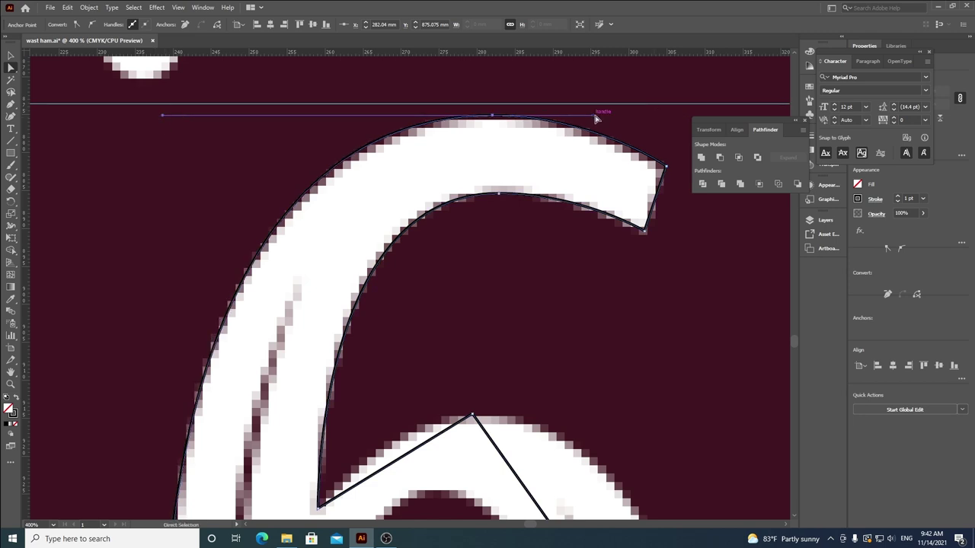
Step: Convert the 6's bottom anchor to smooth and extend both handles horizontally to follow the lower curve
{"action": "scroll", "coordinate": [287, 223], "scroll_direction": "down", "scroll_amount": 2, "text": "alt"}
{"action": "left_click_drag", "start_coordinate": [294, 407], "coordinate": [268, 204]}
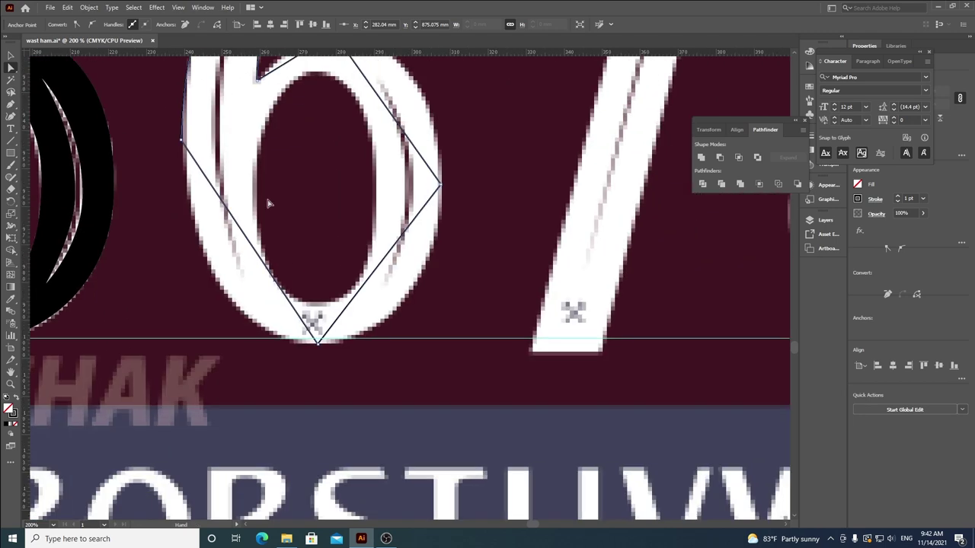
{"action": "left_click", "coordinate": [319, 341]}
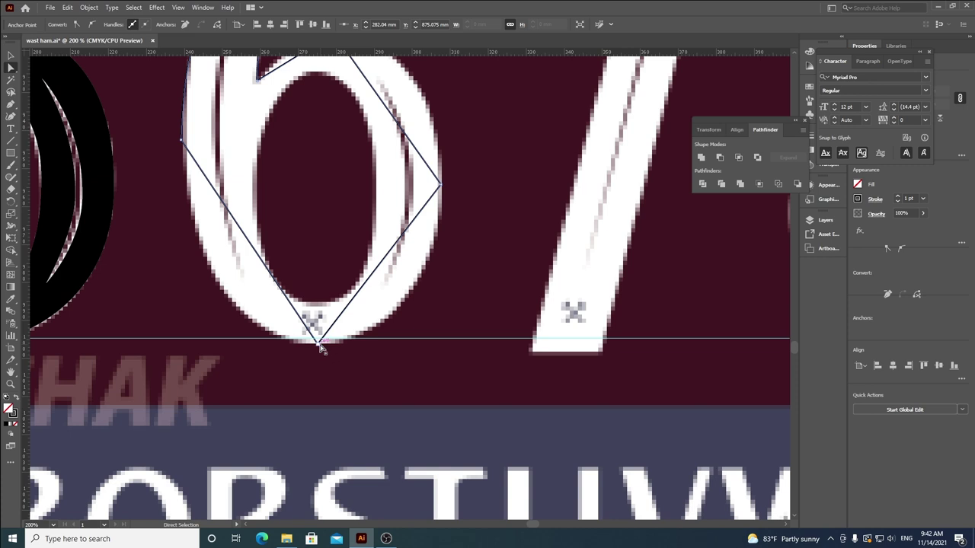
{"action": "left_click", "coordinate": [91, 26]}
{"action": "scroll", "coordinate": [318, 296], "scroll_direction": "up", "scroll_amount": 1, "text": "alt"}
{"action": "left_click_drag", "start_coordinate": [397, 366], "coordinate": [499, 364]}
{"action": "left_click_drag", "start_coordinate": [228, 367], "coordinate": [150, 370]}
{"action": "left_click_drag", "start_coordinate": [120, 367], "coordinate": [163, 337]}
Step: Convert the leftmost anchor of the 6's outline to smooth
{"action": "scroll", "coordinate": [235, 266], "scroll_direction": "up", "scroll_amount": 5}
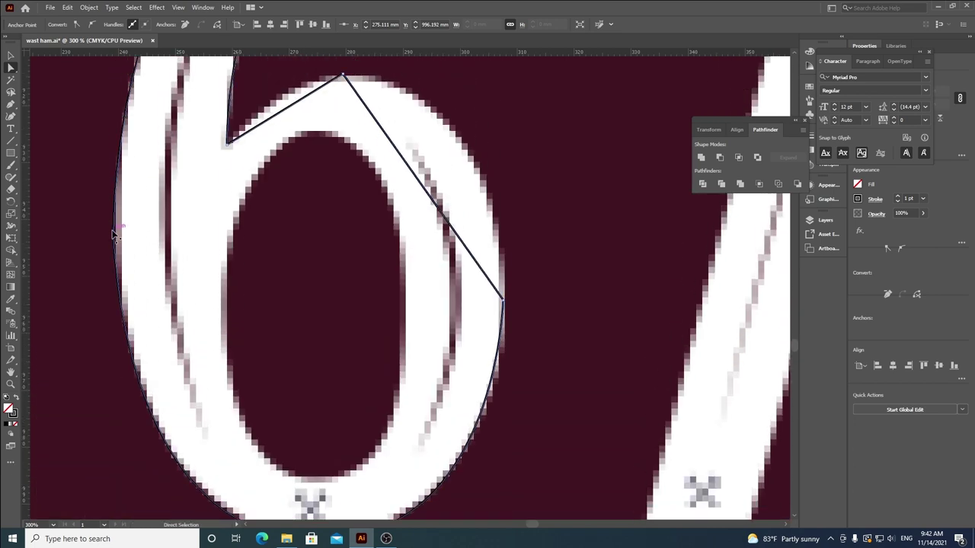
{"action": "left_click", "coordinate": [92, 25]}
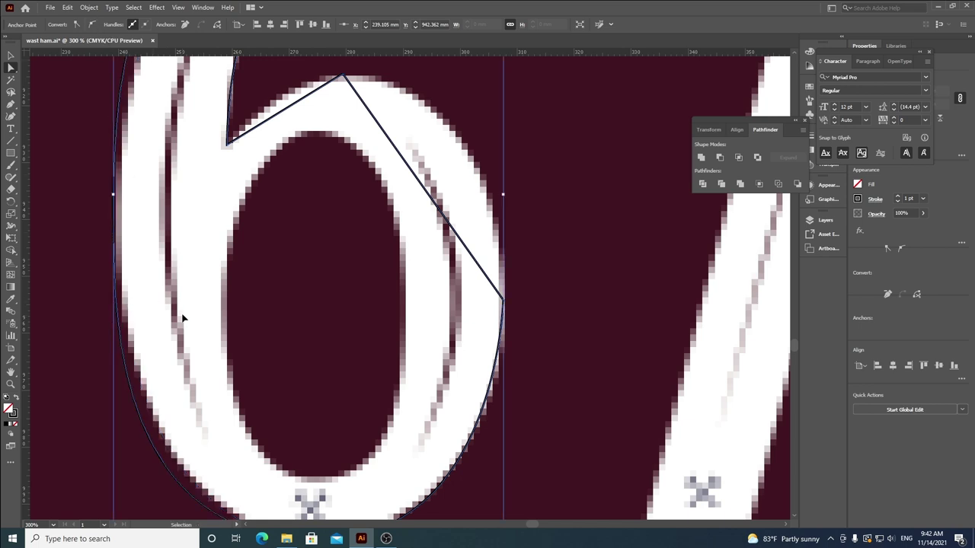
{"action": "scroll", "coordinate": [166, 288], "scroll_direction": "down", "scroll_amount": 1}
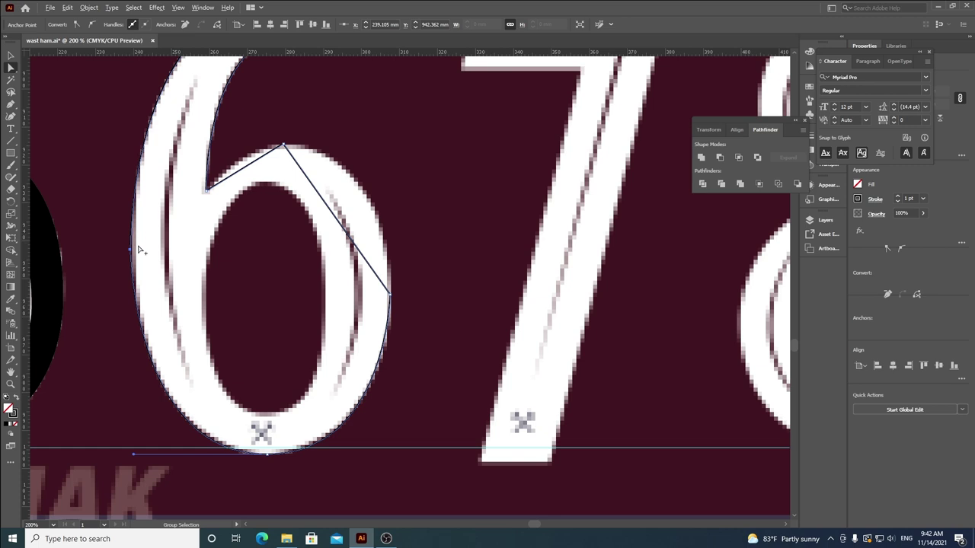
Step: Convert the rightmost anchor of the 6's bowl to smooth
{"action": "scroll", "coordinate": [140, 250], "scroll_direction": "up", "scroll_amount": 2}
{"action": "left_click", "coordinate": [651, 334]}
{"action": "left_click_drag", "start_coordinate": [666, 300], "coordinate": [500, 355]}
{"action": "left_click", "coordinate": [92, 26]}
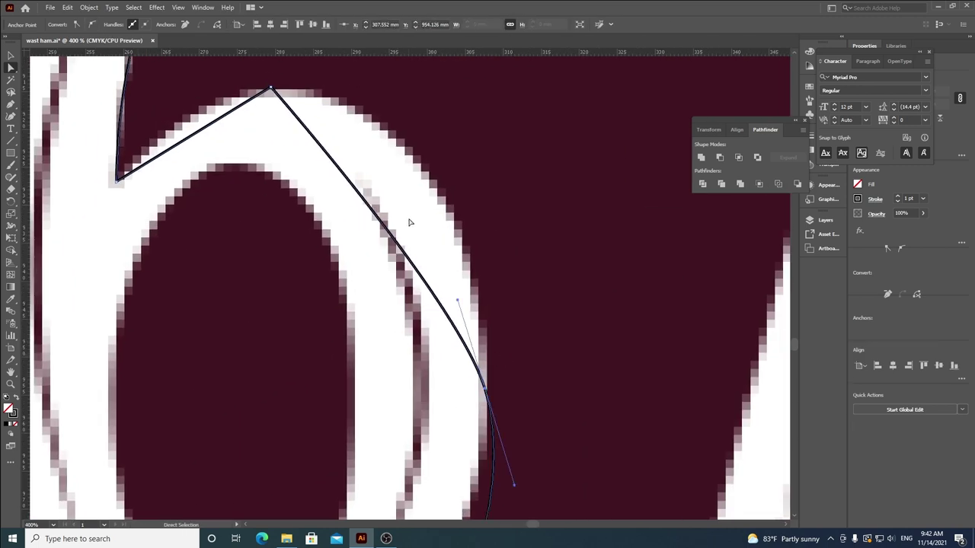
{"action": "scroll", "coordinate": [462, 383], "scroll_direction": "down", "scroll_amount": 2}
{"action": "left_click_drag", "start_coordinate": [481, 387], "coordinate": [464, 336]}
{"action": "key", "text": "ctrl+z"}
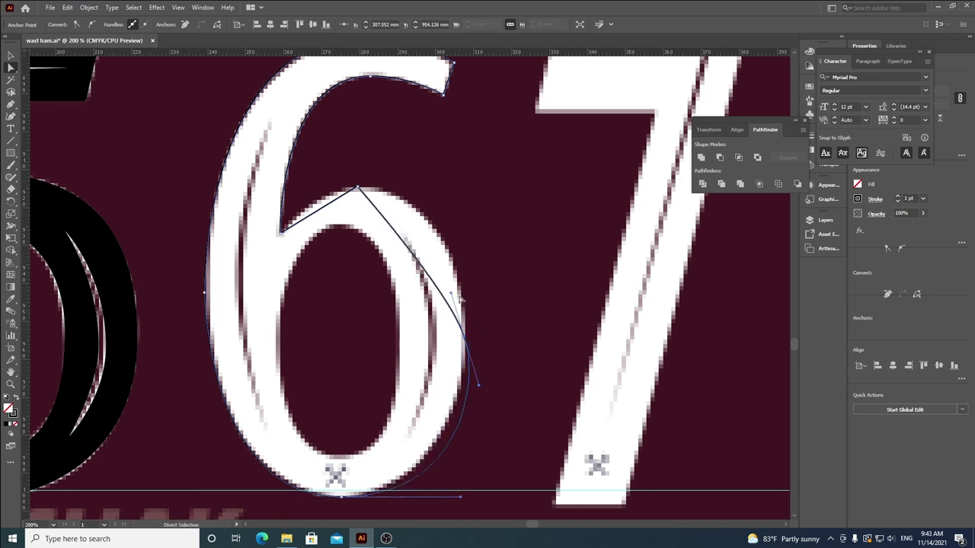
Step: Set the rightmost anchor's handles vertical, lengthen the upper one, shorten the lower one to fit the bowl, and deselect the path
{"action": "left_click_drag", "start_coordinate": [451, 291], "coordinate": [470, 188]}
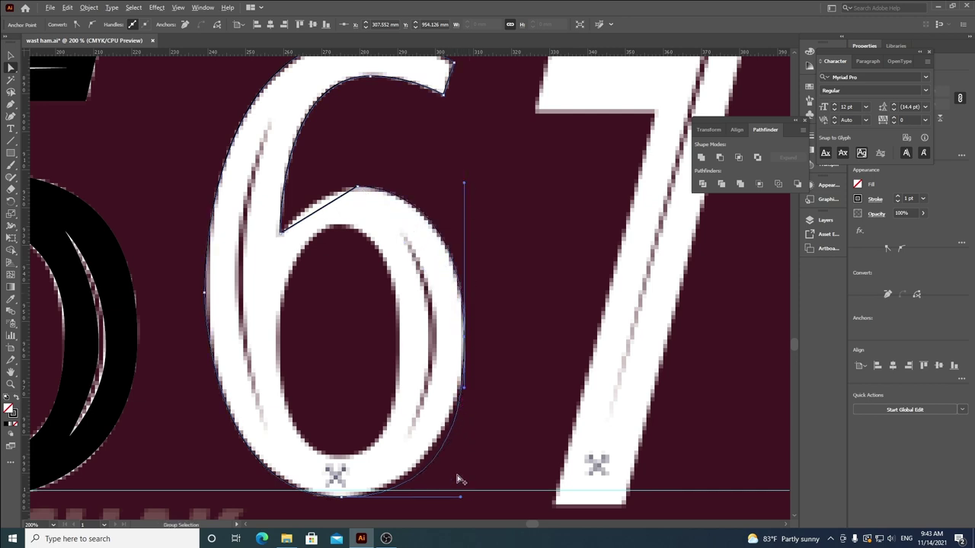
{"action": "scroll", "coordinate": [457, 479], "scroll_direction": "up", "scroll_amount": 1}
{"action": "left_click_drag", "start_coordinate": [470, 345], "coordinate": [466, 298]}
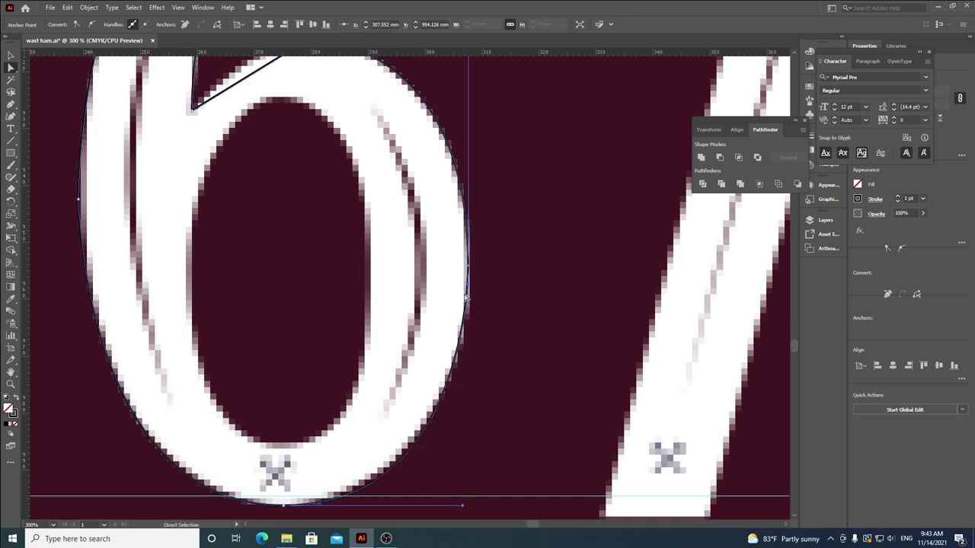
{"action": "left_click", "coordinate": [514, 325]}
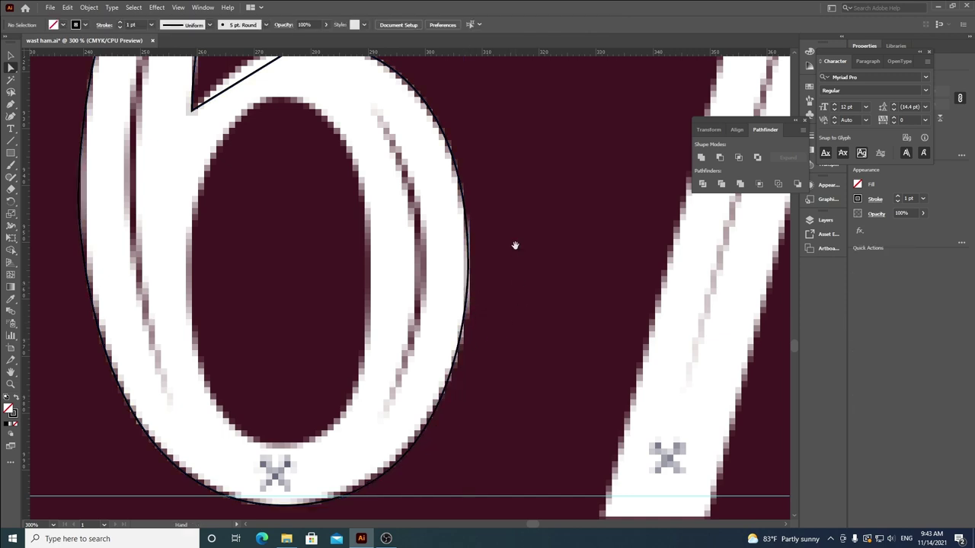
Step: Convert the bowl's top anchor to smooth, level and extend its handles, shorten the right anchor's upper handle and deselect the outline
{"action": "scroll", "coordinate": [511, 287], "scroll_direction": "up", "scroll_amount": 3}
{"action": "left_click", "coordinate": [307, 157]}
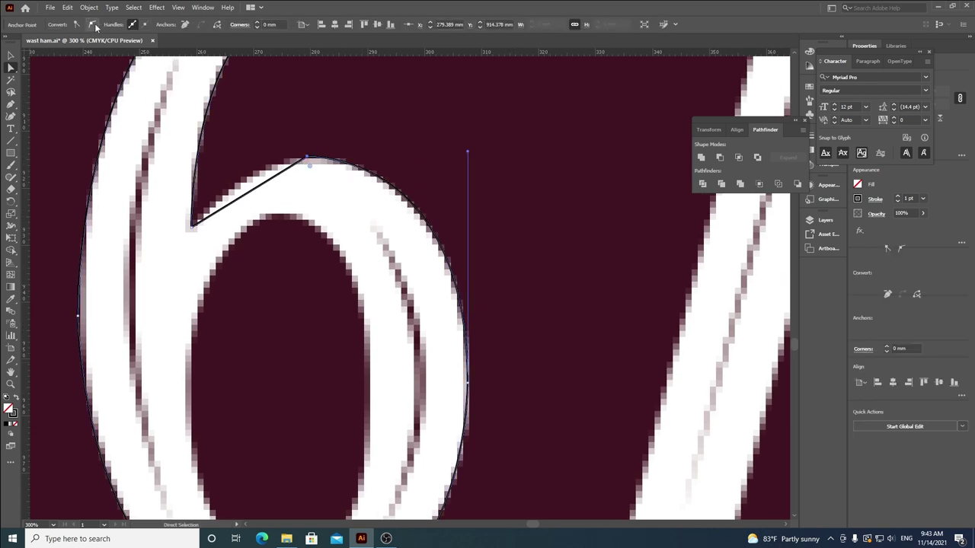
{"action": "left_click", "coordinate": [93, 24]}
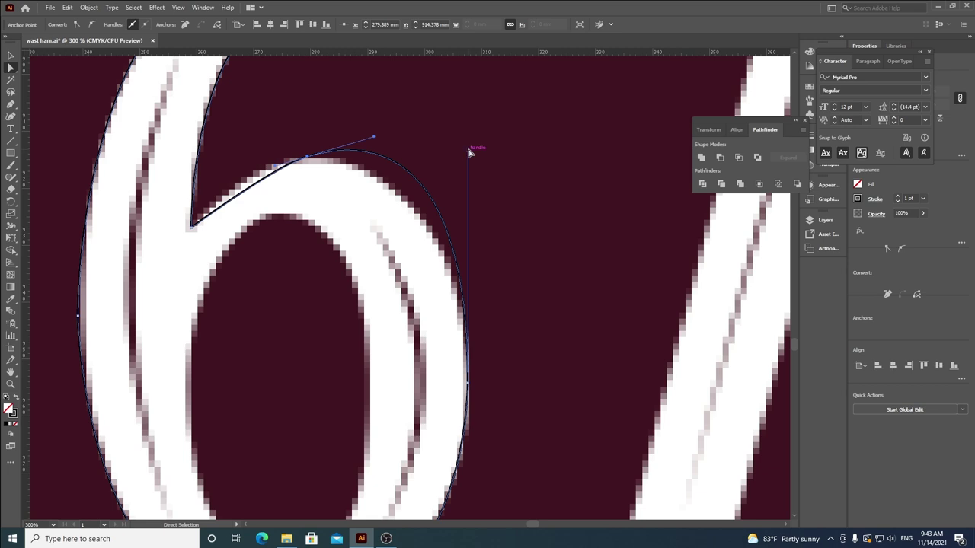
{"action": "left_click_drag", "start_coordinate": [469, 154], "coordinate": [467, 225]}
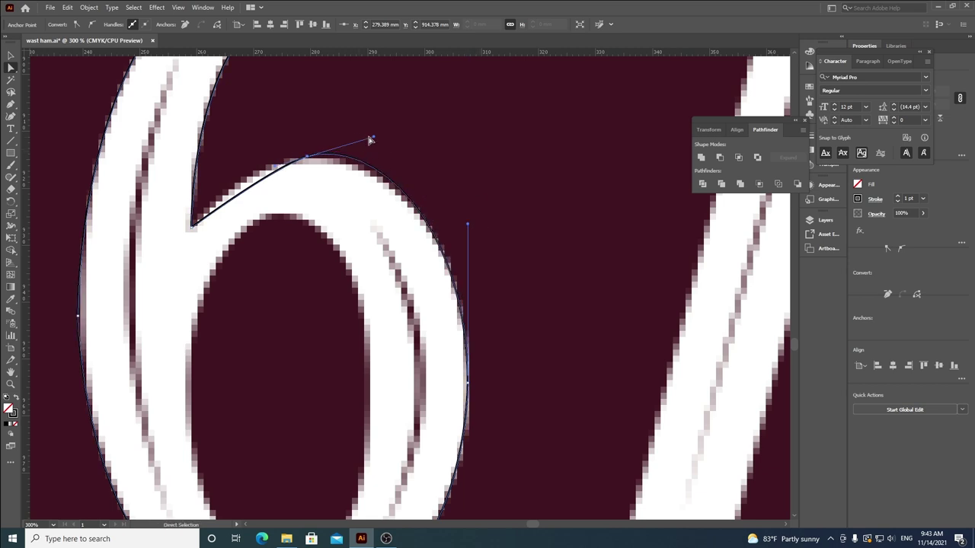
{"action": "left_click_drag", "start_coordinate": [376, 139], "coordinate": [381, 157]}
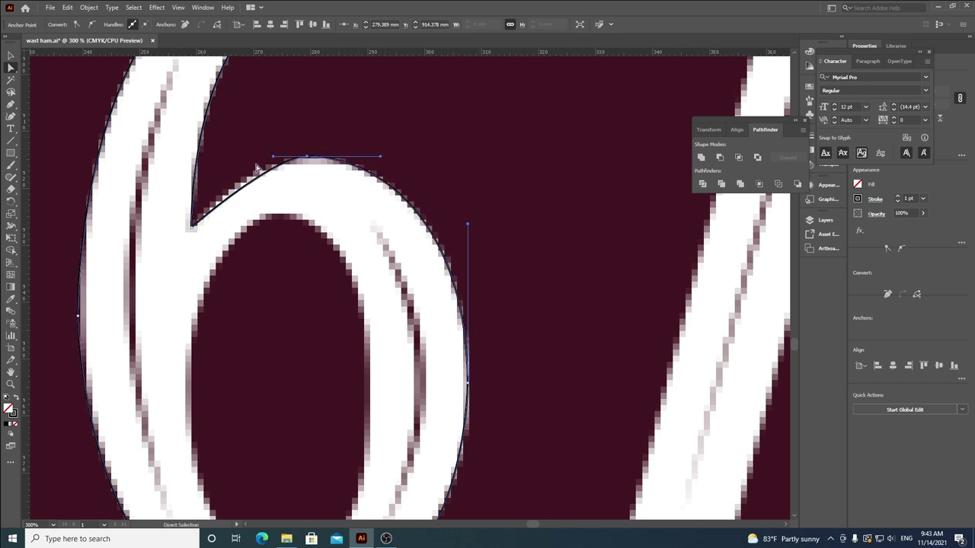
{"action": "left_click_drag", "start_coordinate": [276, 159], "coordinate": [230, 159]}
{"action": "scroll", "coordinate": [320, 206], "scroll_direction": "down", "scroll_amount": 2}
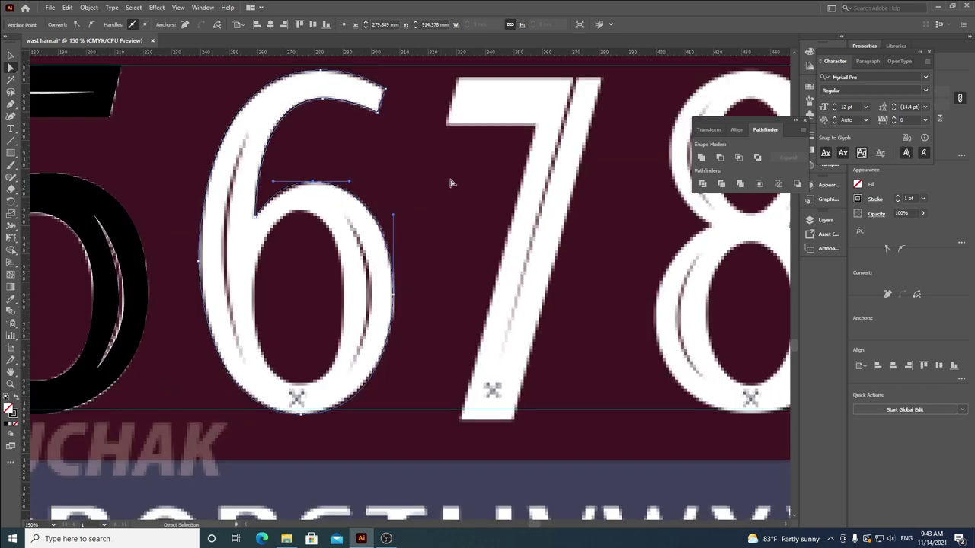
{"action": "left_click", "coordinate": [455, 182]}
Step: Draw a closed straight-sided five-point path around the 6's counter with the Pen tool
{"action": "scroll", "coordinate": [329, 364], "scroll_direction": "up", "scroll_amount": 2}
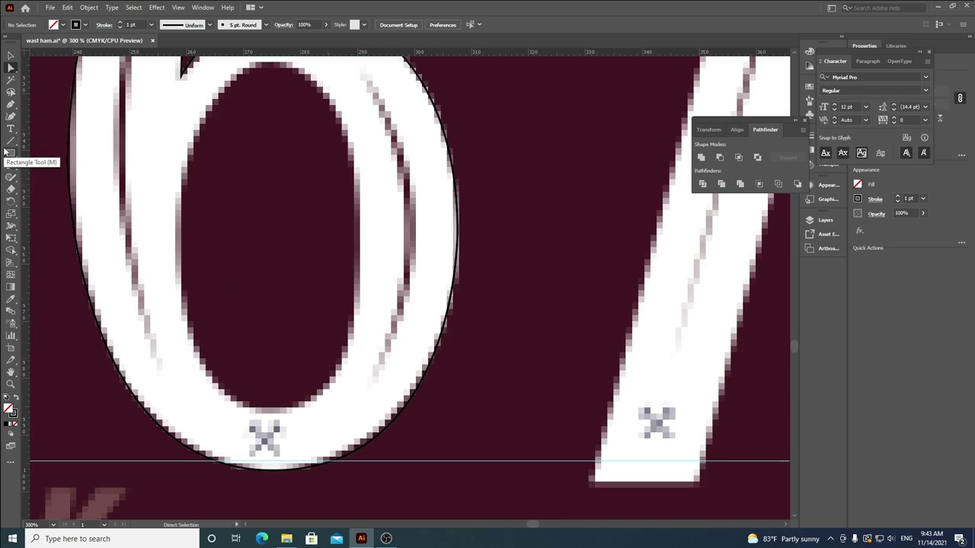
{"action": "left_click", "coordinate": [10, 105]}
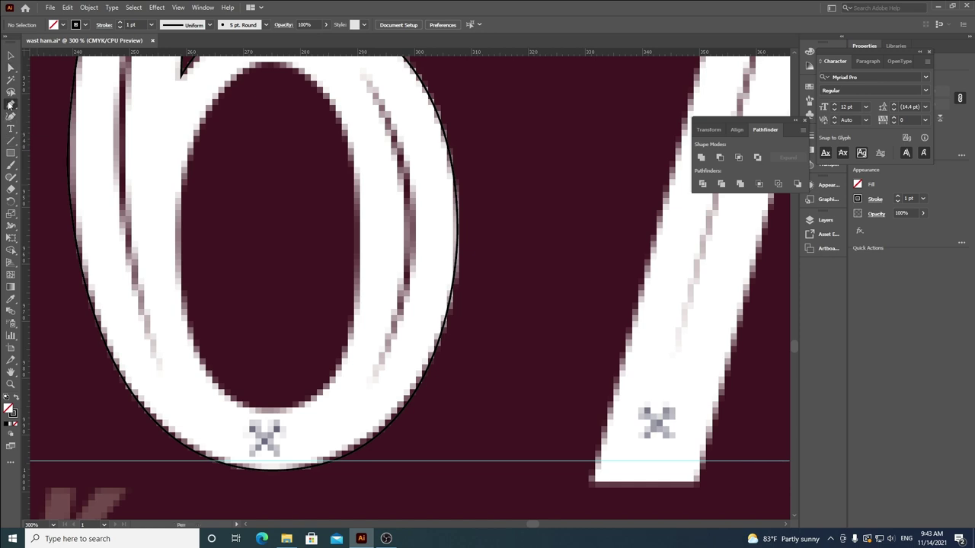
{"action": "left_click", "coordinate": [177, 233]}
{"action": "left_click", "coordinate": [269, 64]}
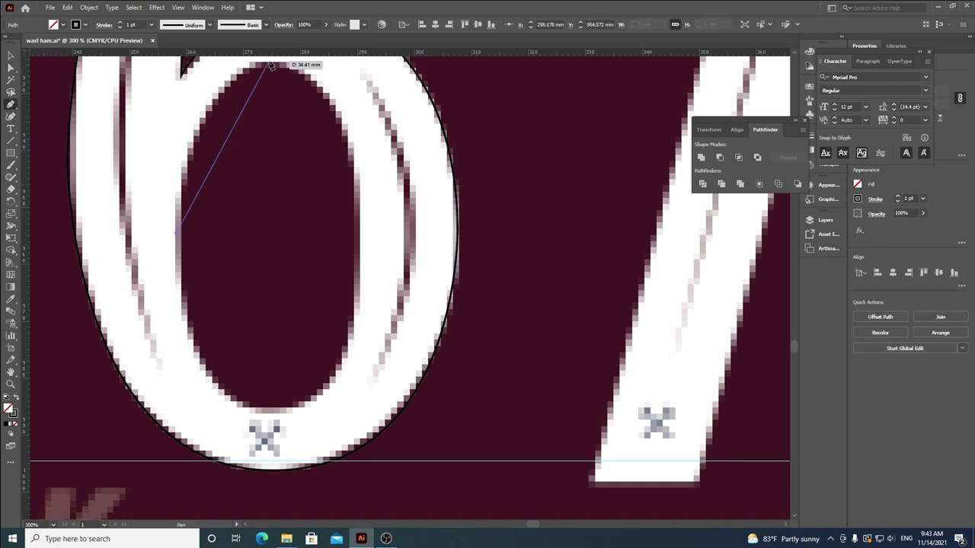
{"action": "scroll", "coordinate": [275, 69], "scroll_direction": "up", "scroll_amount": 1}
{"action": "left_click", "coordinate": [358, 204]}
{"action": "left_click", "coordinate": [359, 324]}
{"action": "left_click", "coordinate": [282, 434]}
{"action": "left_click", "coordinate": [176, 260]}
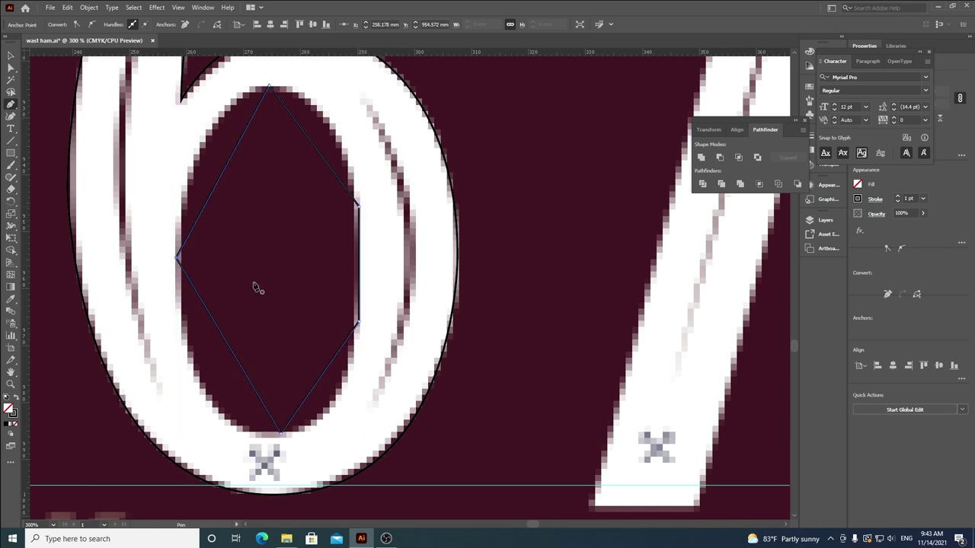
Step: Convert the counter's top anchor to smooth, extend its handles horizontally, and nudge the anchor to centre it on the curve
{"action": "key", "text": "a"}
{"action": "left_click", "coordinate": [269, 93]}
{"action": "left_click", "coordinate": [91, 24]}
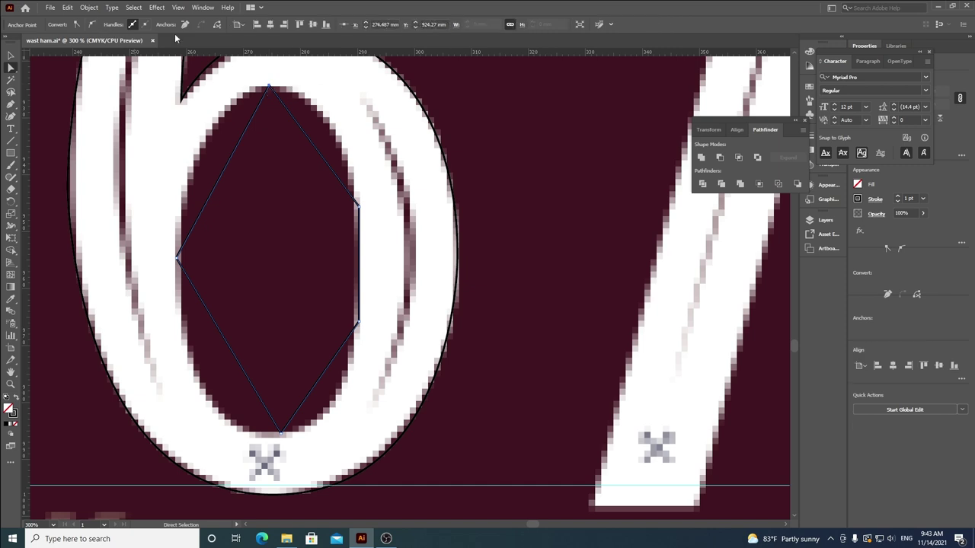
{"action": "left_click_drag", "start_coordinate": [308, 84], "coordinate": [340, 86]}
{"action": "left_click_drag", "start_coordinate": [221, 88], "coordinate": [181, 86]}
{"action": "left_click_drag", "start_coordinate": [273, 88], "coordinate": [276, 89]}
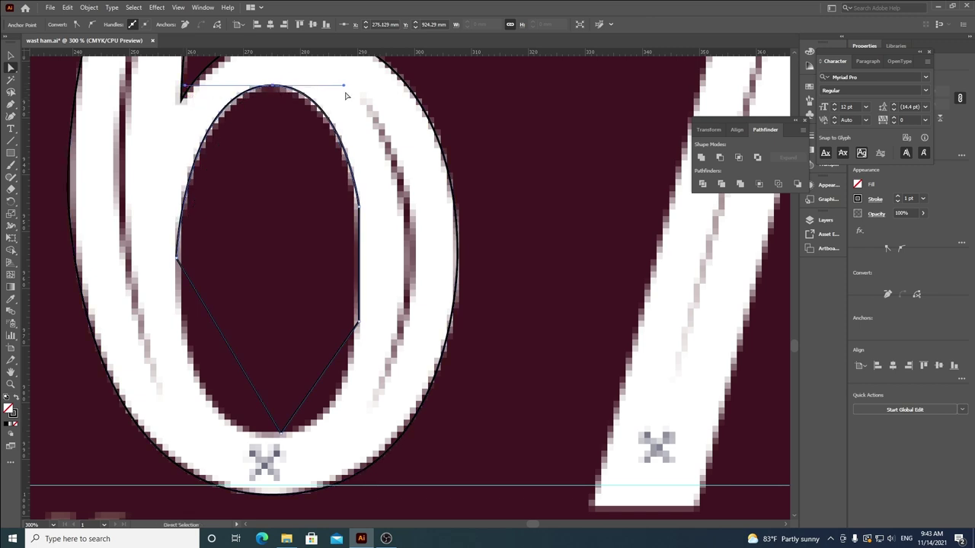
Step: Move the counter's two right-side anchors closer together, convert the lower one to smooth and extend its lower handle vertically to fit the curve
{"action": "left_click_drag", "start_coordinate": [360, 196], "coordinate": [363, 233]}
{"action": "left_click_drag", "start_coordinate": [345, 87], "coordinate": [338, 86]}
{"action": "mouse_move", "coordinate": [361, 312]}
{"action": "left_mouse_down"}
{"action": "mouse_move", "coordinate": [359, 327]}
{"action": "mouse_move", "coordinate": [358, 297]}
{"action": "left_mouse_up"}
{"action": "left_click", "coordinate": [92, 24]}
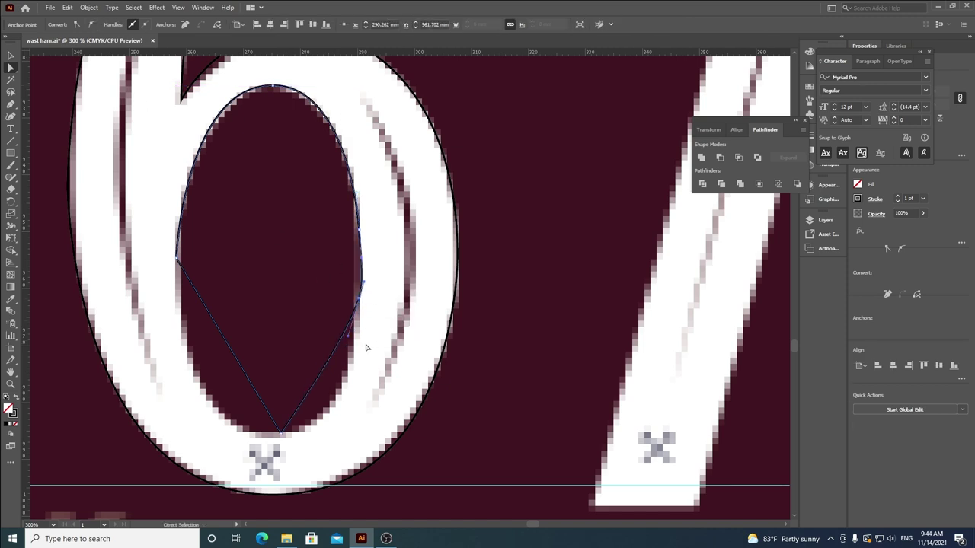
{"action": "left_click_drag", "start_coordinate": [349, 341], "coordinate": [377, 413]}
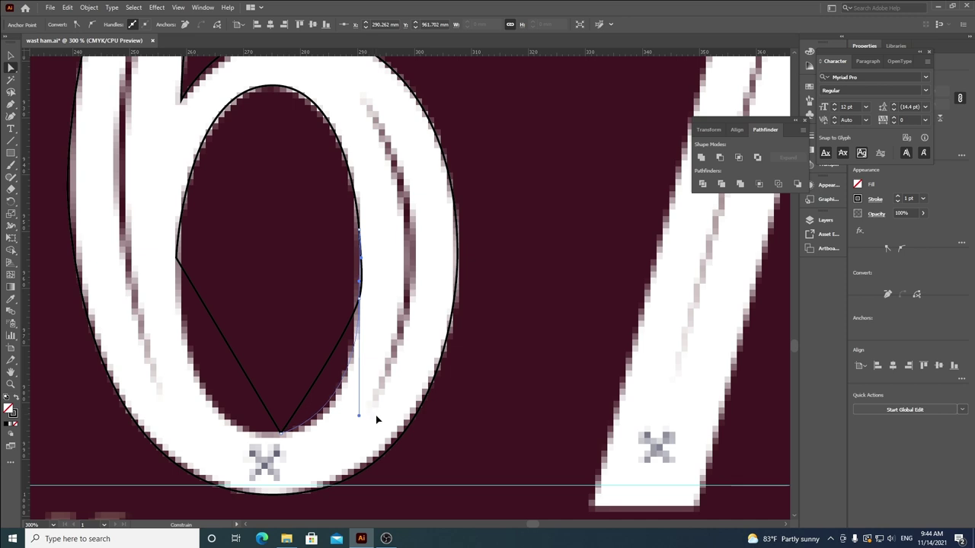
Step: Convert the counter's bottom anchor to smooth, position it on the lower edge and extend its level handles to fit the curve
{"action": "left_click", "coordinate": [279, 433]}
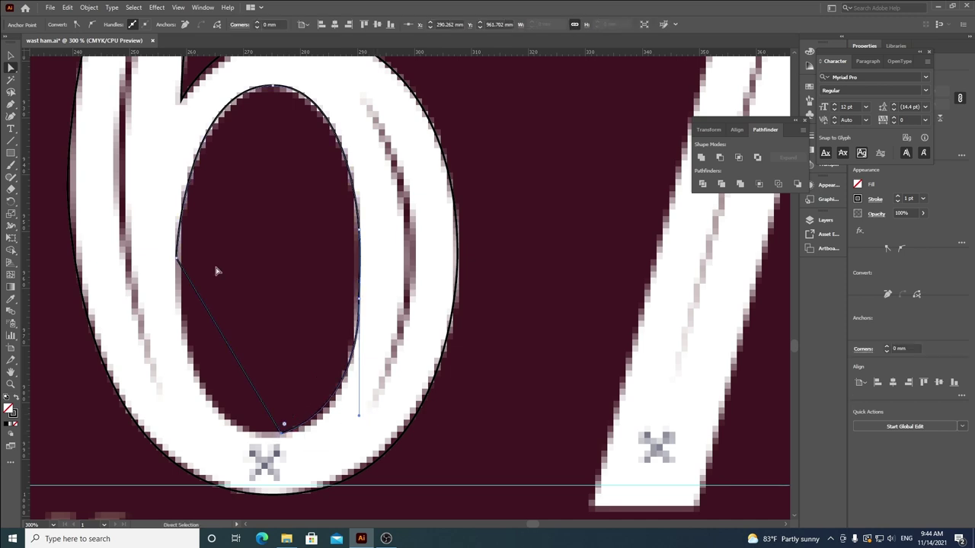
{"action": "left_click", "coordinate": [91, 24]}
{"action": "left_click_drag", "start_coordinate": [317, 448], "coordinate": [268, 440]}
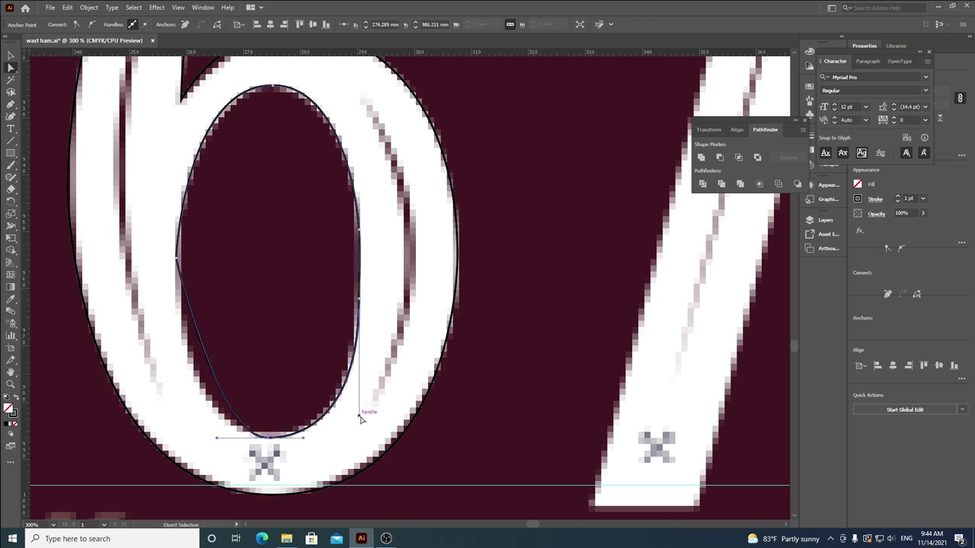
{"action": "left_click_drag", "start_coordinate": [361, 417], "coordinate": [359, 402]}
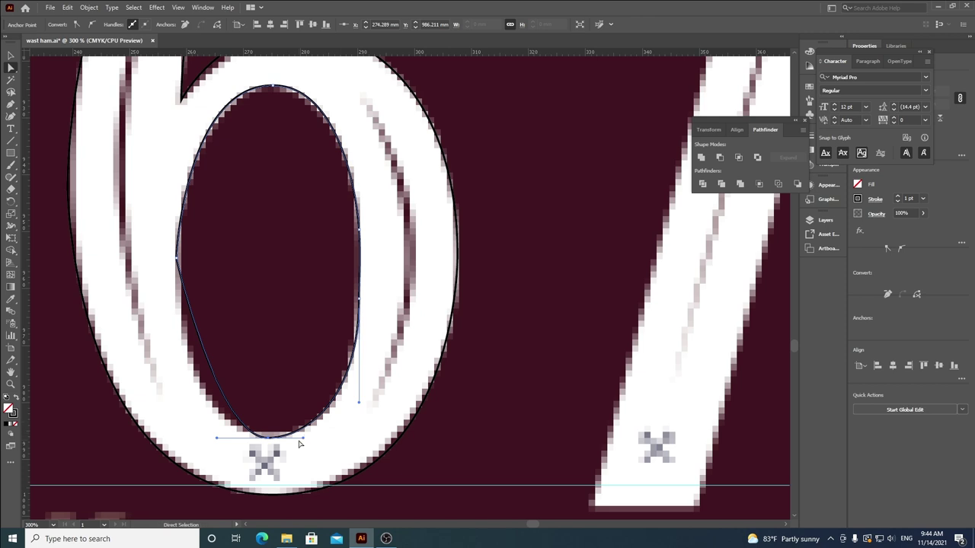
{"action": "left_click_drag", "start_coordinate": [268, 438], "coordinate": [313, 434]}
{"action": "left_click_drag", "start_coordinate": [218, 434], "coordinate": [173, 447]}
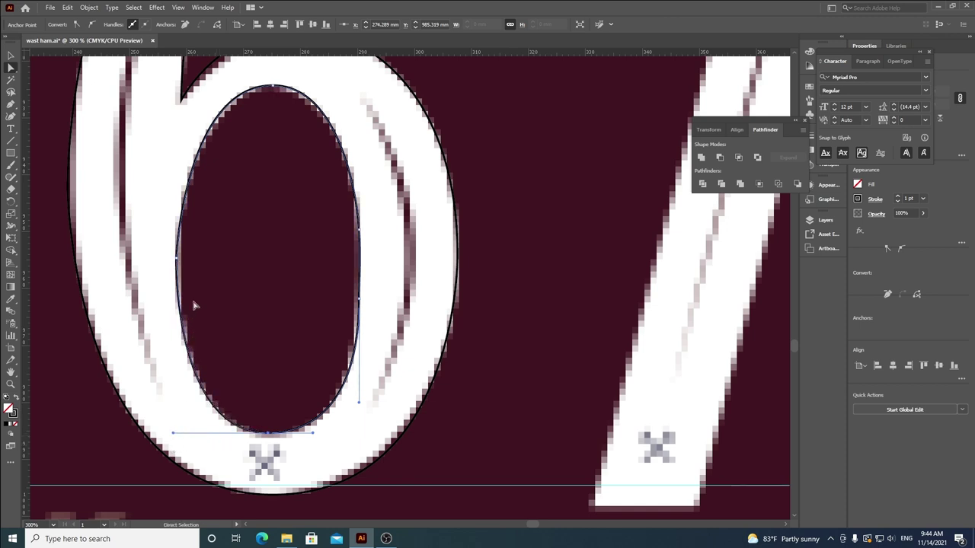
Step: Convert the counter's leftmost anchor to smooth, shorten the adjacent top and bottom handles, lower the anchor slightly and deselect the path
{"action": "left_click", "coordinate": [178, 260]}
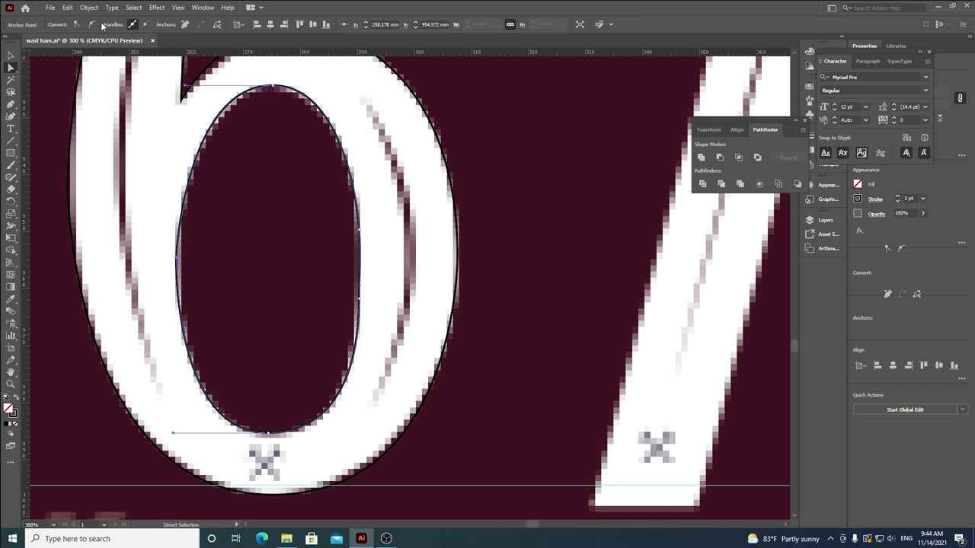
{"action": "left_click", "coordinate": [91, 24]}
{"action": "left_click_drag", "start_coordinate": [173, 436], "coordinate": [193, 439]}
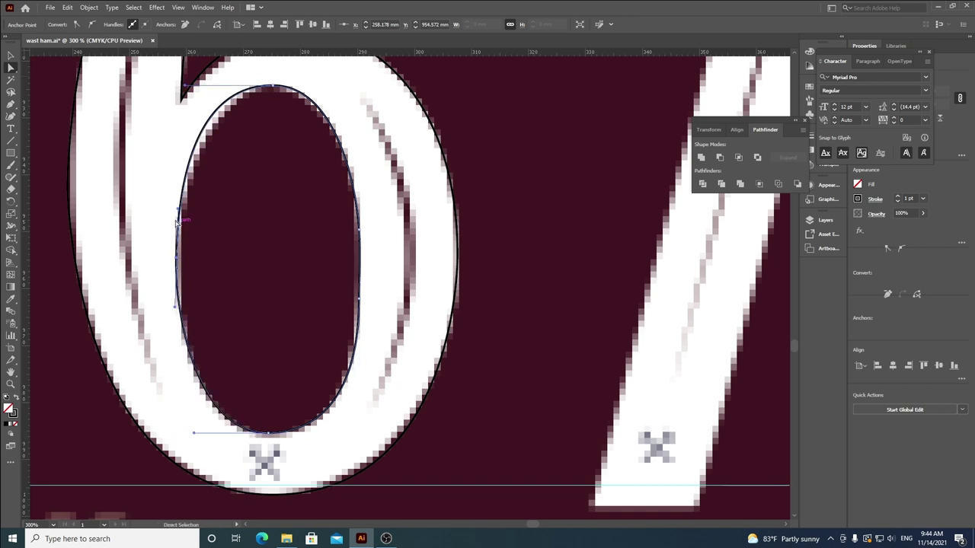
{"action": "left_click_drag", "start_coordinate": [184, 90], "coordinate": [204, 85]}
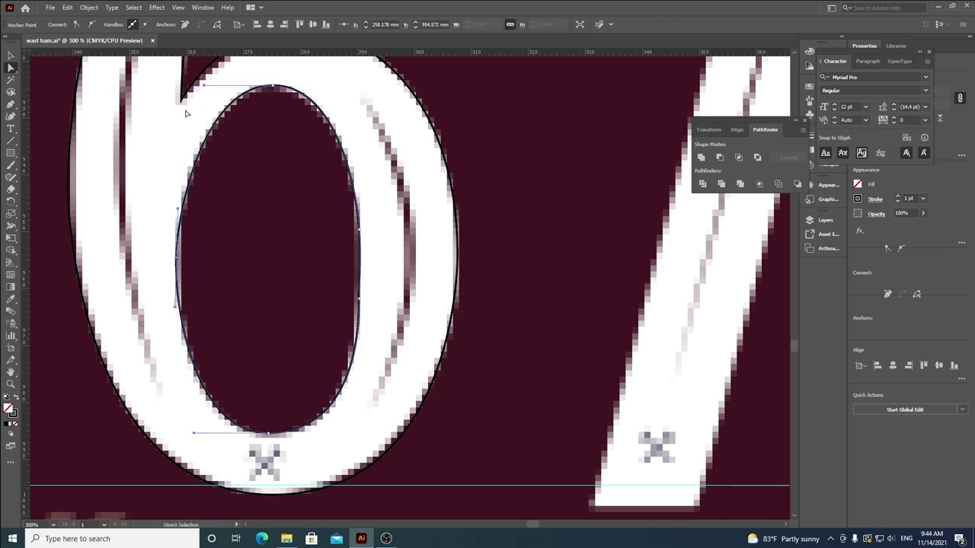
{"action": "left_click_drag", "start_coordinate": [178, 258], "coordinate": [180, 273]}
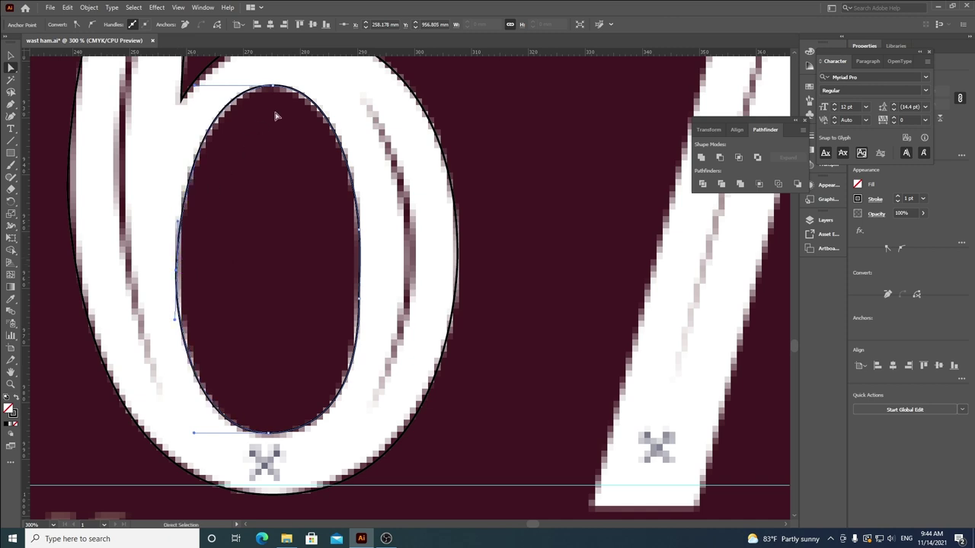
{"action": "left_click", "coordinate": [279, 201]}
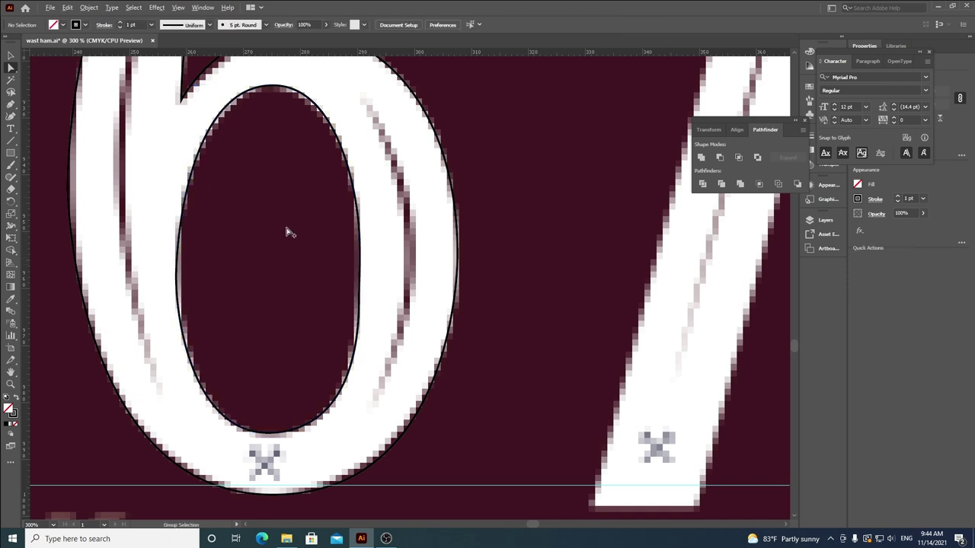
Step: Combine the 6's outline and counter into a compound path and swap its fill and stroke for a solid black fill
{"action": "scroll", "coordinate": [285, 228], "scroll_direction": "down", "scroll_amount": 2}
{"action": "left_click", "coordinate": [10, 55]}
{"action": "left_click_drag", "start_coordinate": [393, 136], "coordinate": [256, 280]}
{"action": "left_click", "coordinate": [865, 316]}
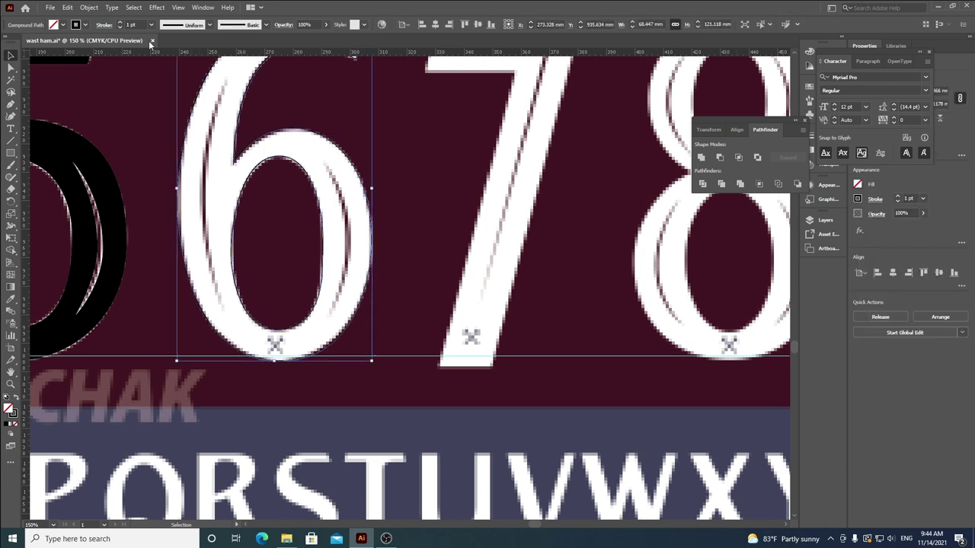
{"action": "left_click", "coordinate": [16, 400]}
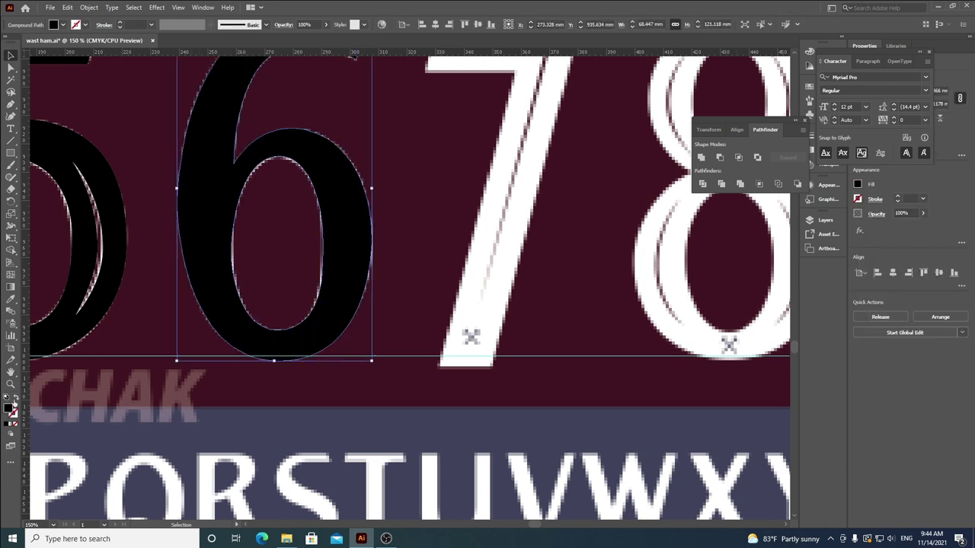
{"action": "left_click", "coordinate": [509, 182]}
{"action": "scroll", "coordinate": [510, 194], "scroll_direction": "down", "scroll_amount": 2}
{"action": "left_click_drag", "start_coordinate": [364, 180], "coordinate": [512, 191]}
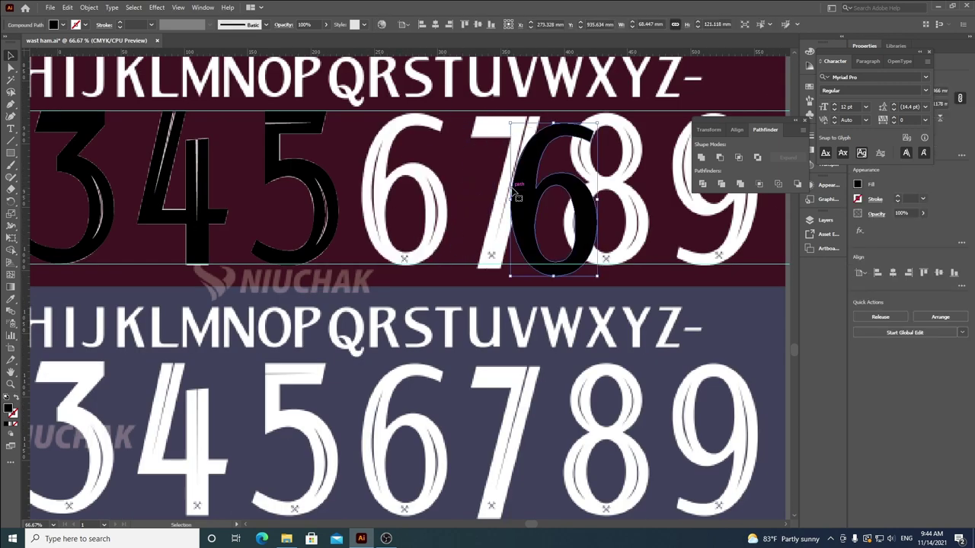
{"action": "key", "text": "ctrl+z"}
{"action": "left_click", "coordinate": [480, 147]}
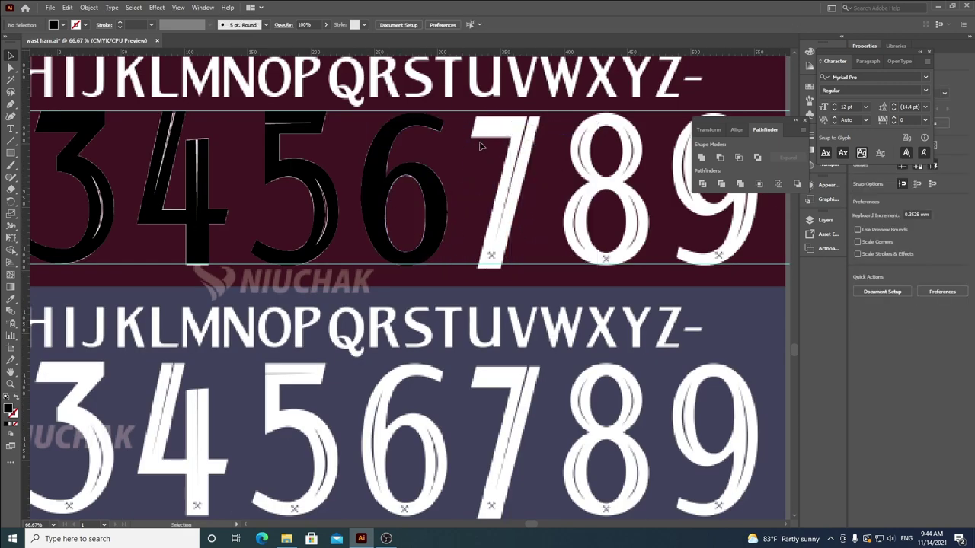
Step: Lower the filled 6's opacity to 53% to reveal the reference lines beneath it, and deselect it
{"action": "left_click", "coordinate": [377, 180]}
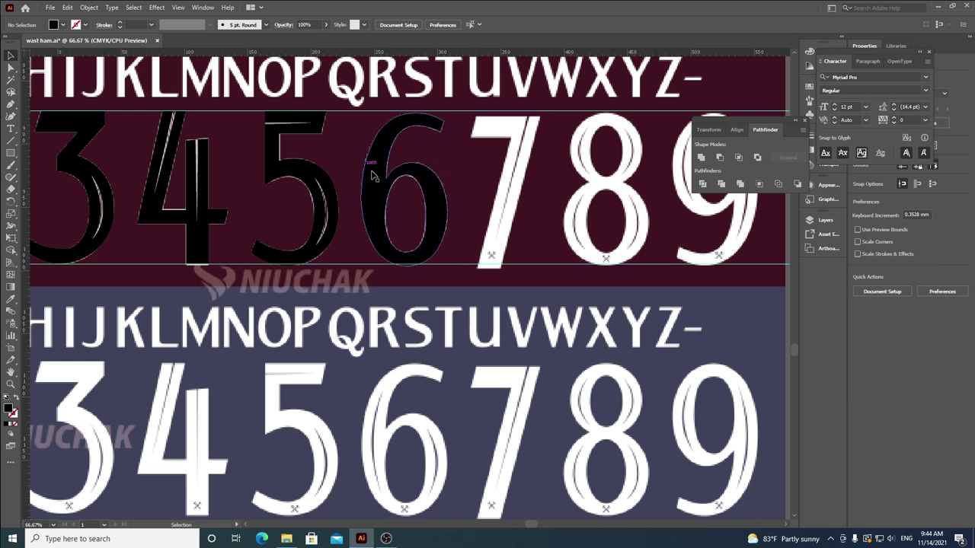
{"action": "scroll", "coordinate": [379, 182], "scroll_direction": "down", "scroll_amount": 2}
{"action": "left_click_drag", "start_coordinate": [377, 182], "coordinate": [265, 227]}
{"action": "left_click", "coordinate": [359, 245]}
{"action": "left_click_drag", "start_coordinate": [481, 244], "coordinate": [17, 243]}
{"action": "scroll", "coordinate": [245, 208], "scroll_direction": "up", "scroll_amount": 4}
{"action": "left_click", "coordinate": [238, 202]}
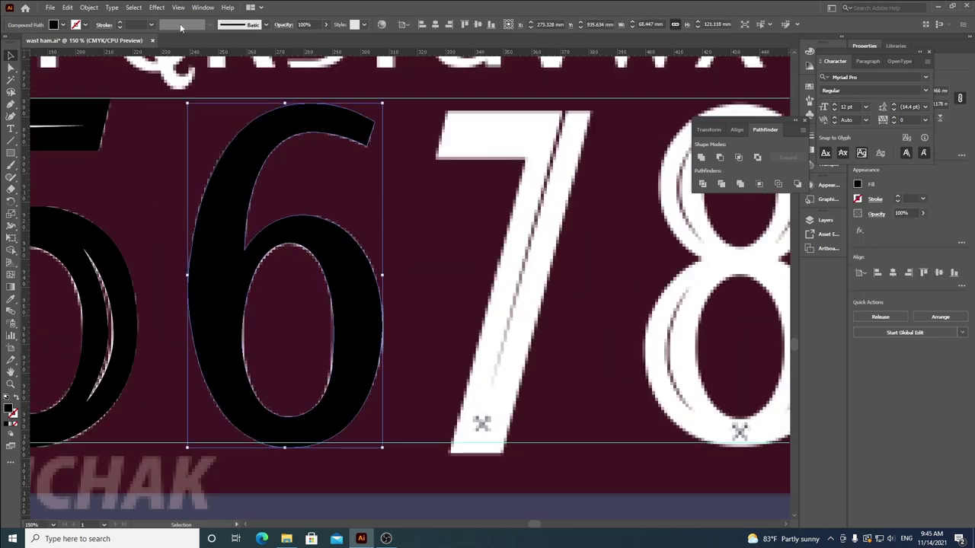
{"action": "left_click", "coordinate": [326, 24]}
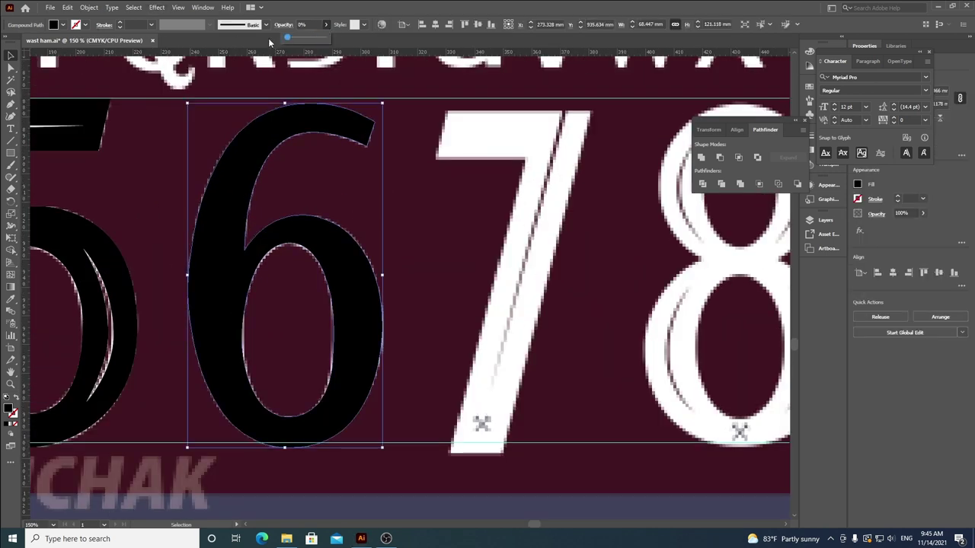
{"action": "left_click_drag", "start_coordinate": [297, 39], "coordinate": [313, 40]}
{"action": "left_click", "coordinate": [449, 220]}
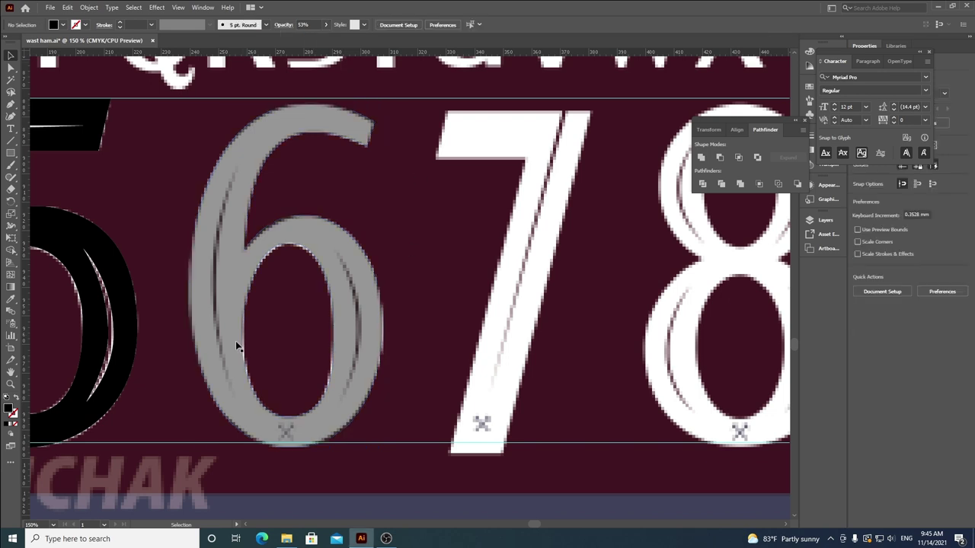
Step: Draw a closed four-point sliver along the inner line in the 6's left stem with the Pen tool
{"action": "scroll", "coordinate": [228, 353], "scroll_direction": "up", "scroll_amount": 1}
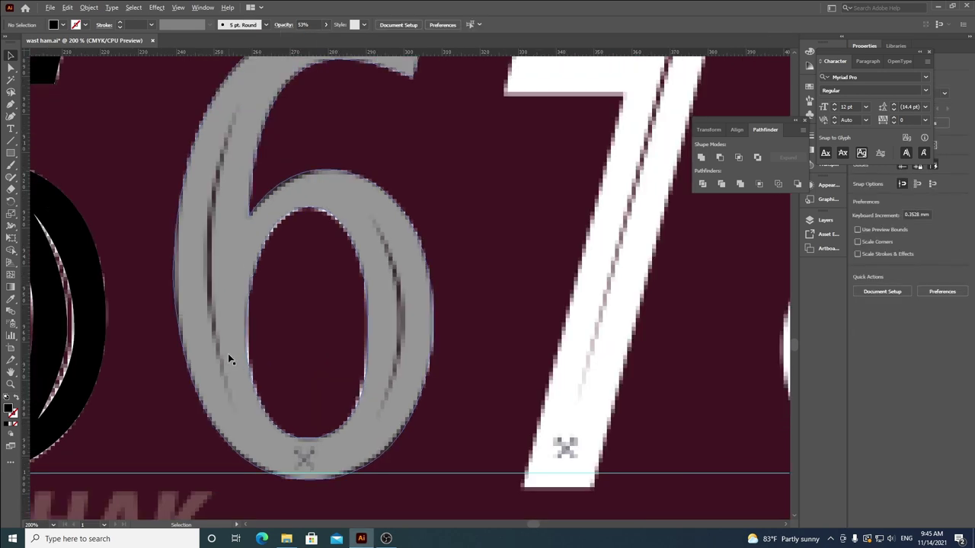
{"action": "left_click", "coordinate": [10, 104]}
{"action": "scroll", "coordinate": [262, 129], "scroll_direction": "up", "scroll_amount": 1}
{"action": "left_click", "coordinate": [227, 94]}
{"action": "mouse_move", "coordinate": [185, 342]}
{"action": "left_mouse_down"}
{"action": "mouse_move", "coordinate": [205, 72]}
{"action": "mouse_move", "coordinate": [196, 130]}
{"action": "mouse_move", "coordinate": [241, 275]}
{"action": "mouse_move", "coordinate": [241, 288]}
{"action": "mouse_move", "coordinate": [239, 102]}
{"action": "mouse_move", "coordinate": [206, 300]}
{"action": "mouse_move", "coordinate": [195, 276]}
{"action": "mouse_move", "coordinate": [235, 87]}
{"action": "mouse_move", "coordinate": [233, 163]}
{"action": "mouse_move", "coordinate": [226, 142]}
{"action": "left_mouse_up"}
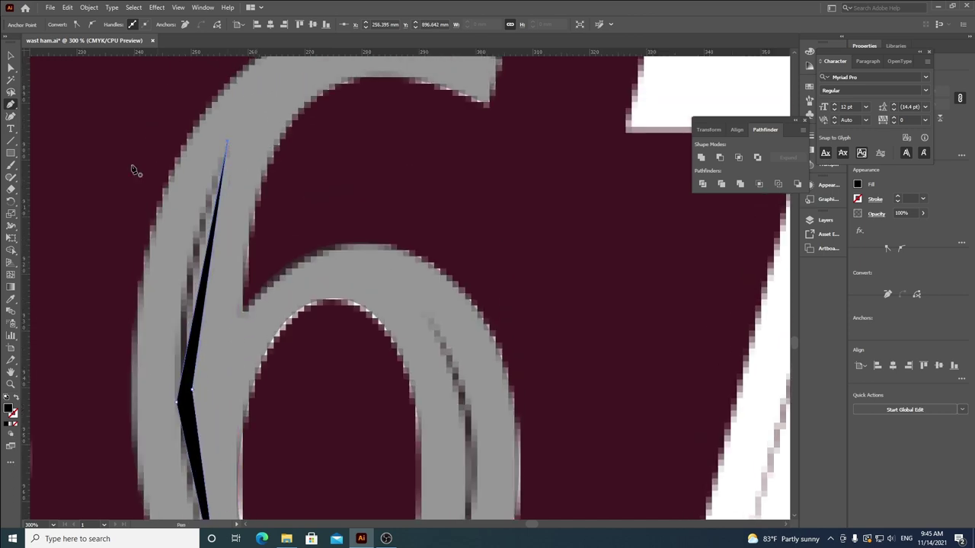
Step: Raise the sliver's left middle anchor slightly, convert it to smooth and extend its vertical handles to follow the inner line
{"action": "key", "text": "a"}
{"action": "left_click_drag", "start_coordinate": [180, 404], "coordinate": [181, 384]}
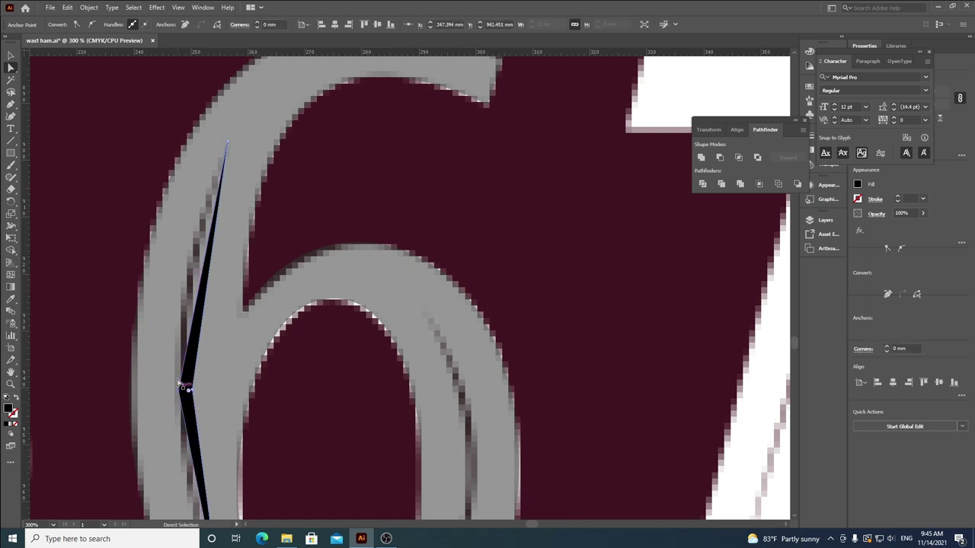
{"action": "left_click", "coordinate": [95, 23]}
{"action": "key", "text": "ctrl+minus"}
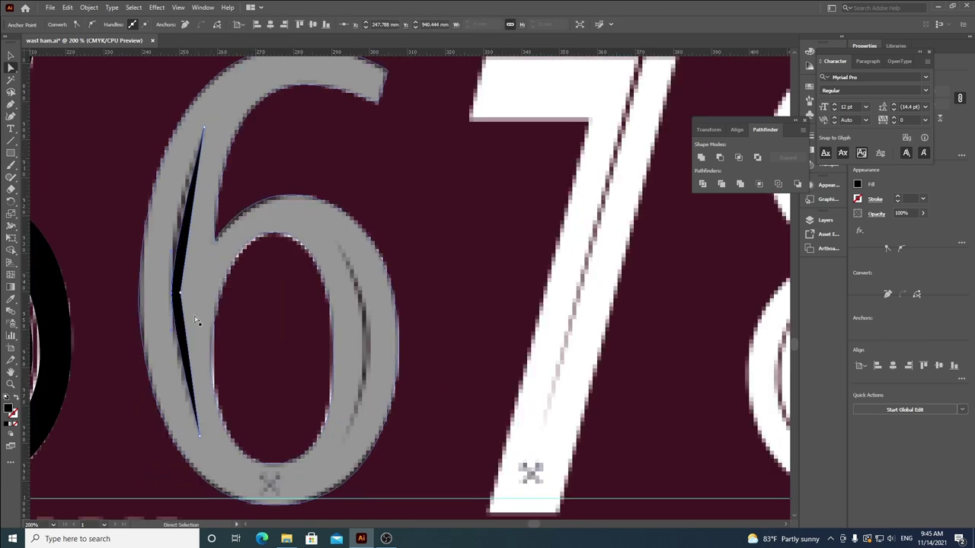
{"action": "left_click_drag", "start_coordinate": [173, 329], "coordinate": [171, 372]}
{"action": "left_click_drag", "start_coordinate": [173, 250], "coordinate": [166, 224]}
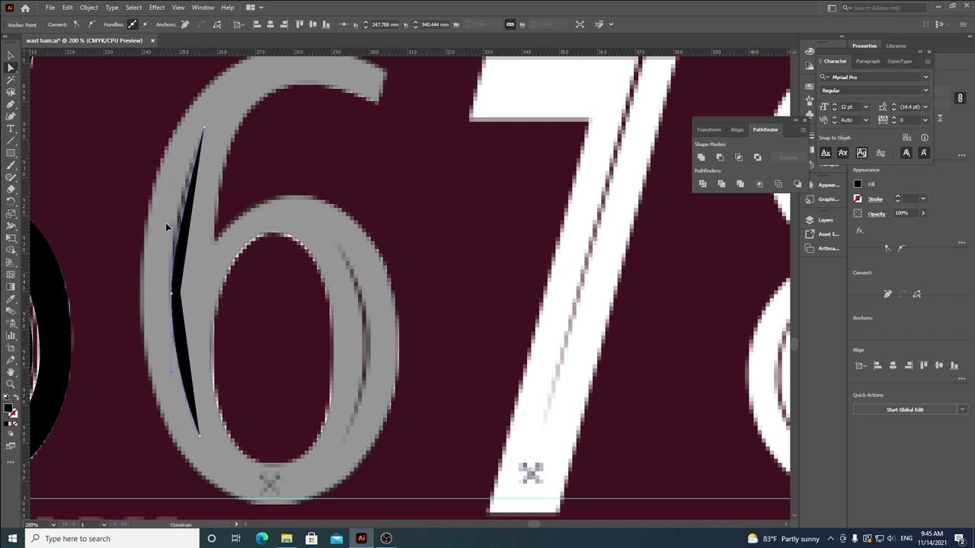
{"action": "left_click_drag", "start_coordinate": [147, 181], "coordinate": [146, 181]}
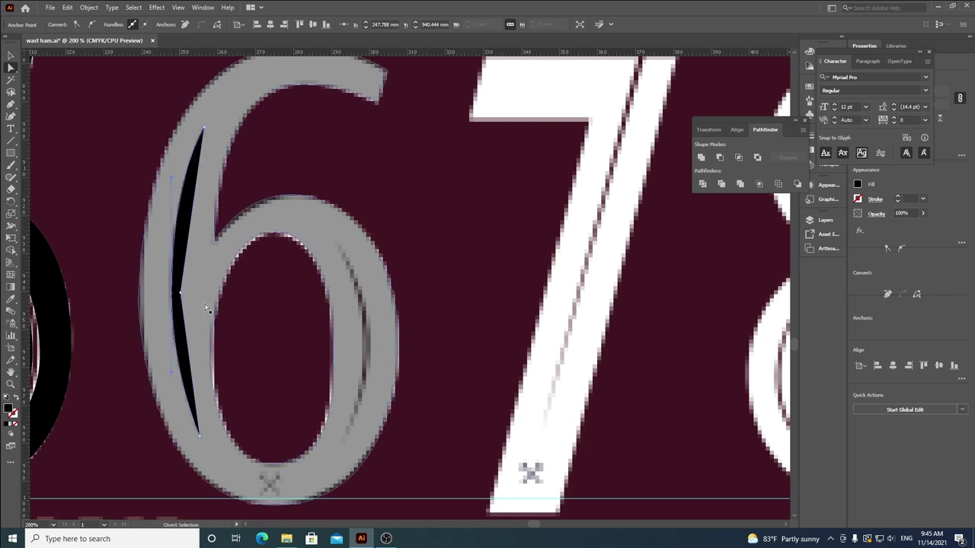
Step: Convert the sliver's right middle anchor to smooth, extend its vertical handles into a thin crescent and deselect the shape
{"action": "left_click", "coordinate": [181, 293]}
{"action": "left_click", "coordinate": [90, 25]}
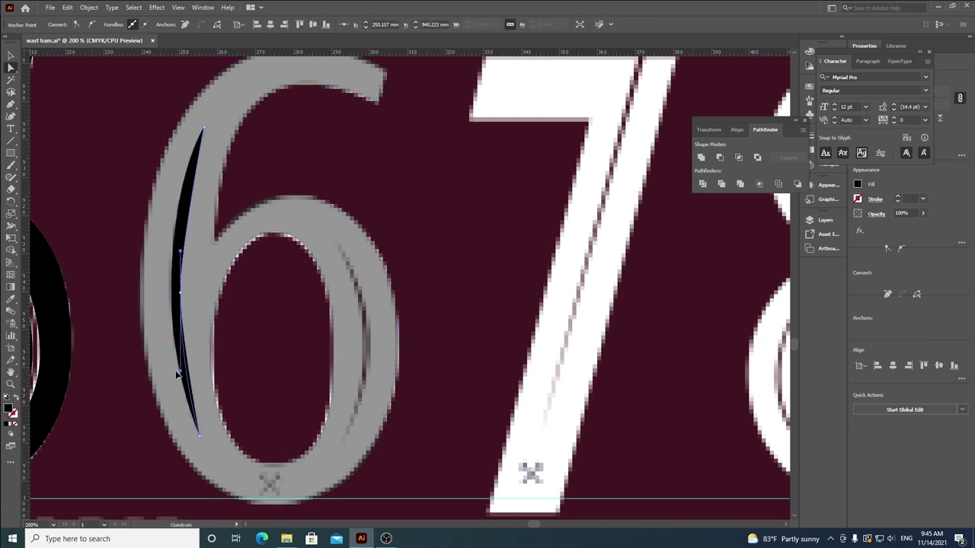
{"action": "left_click_drag", "start_coordinate": [182, 251], "coordinate": [158, 195]}
{"action": "left_click", "coordinate": [117, 157]}
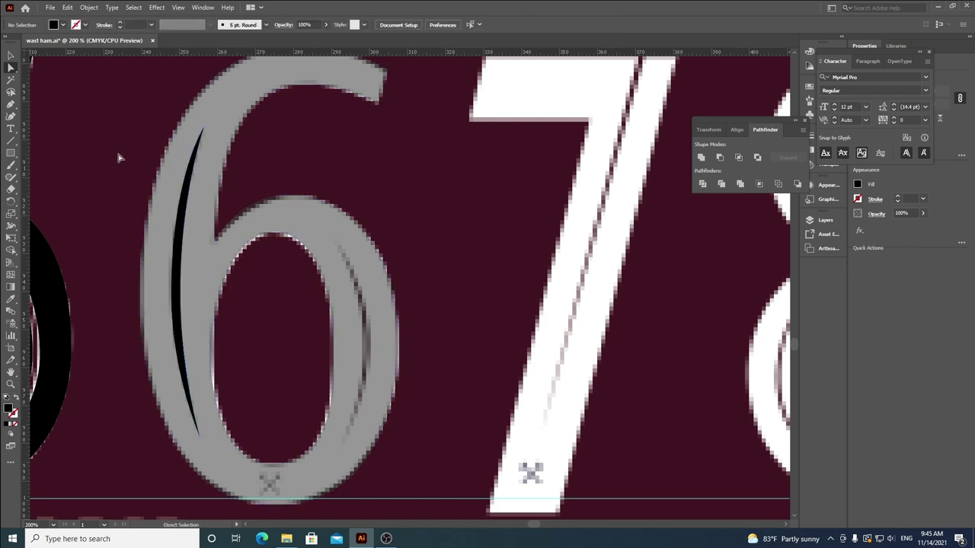
Step: Draw a closed four-point sliver along the inner line in the right side of the 6's bowl with the Pen tool
{"action": "left_click_drag", "start_coordinate": [520, 413], "coordinate": [486, 386]}
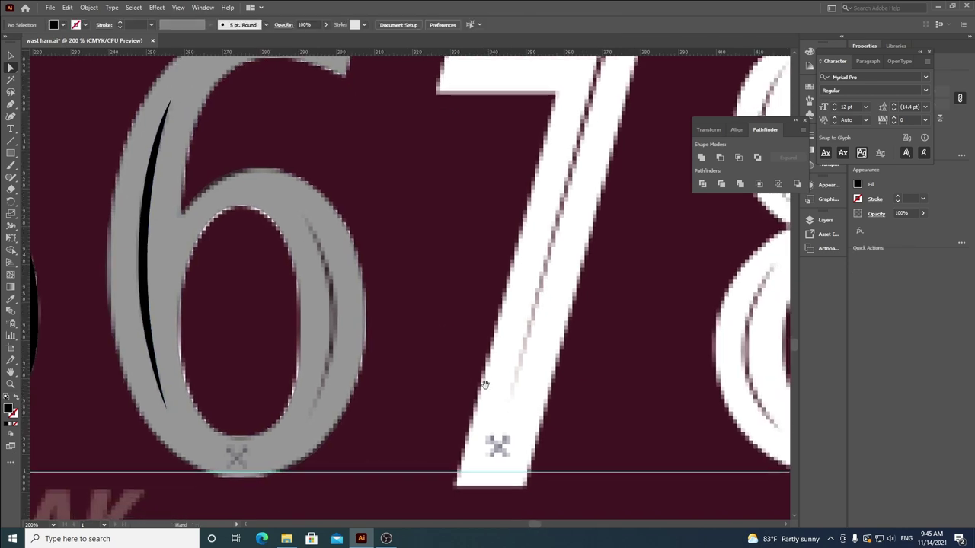
{"action": "scroll", "coordinate": [443, 352], "scroll_direction": "up", "scroll_amount": 1}
{"action": "key", "text": "p"}
{"action": "left_click", "coordinate": [229, 142]}
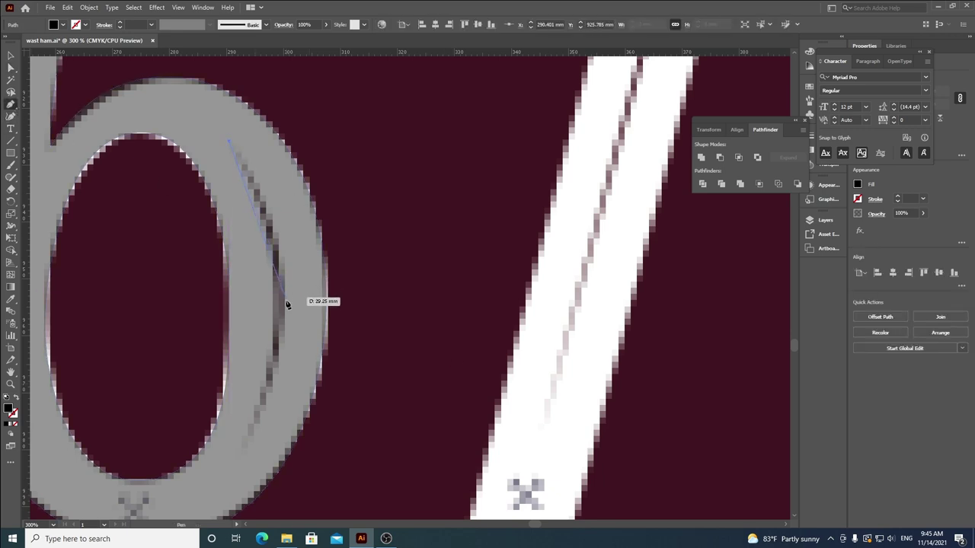
{"action": "left_click", "coordinate": [284, 302]}
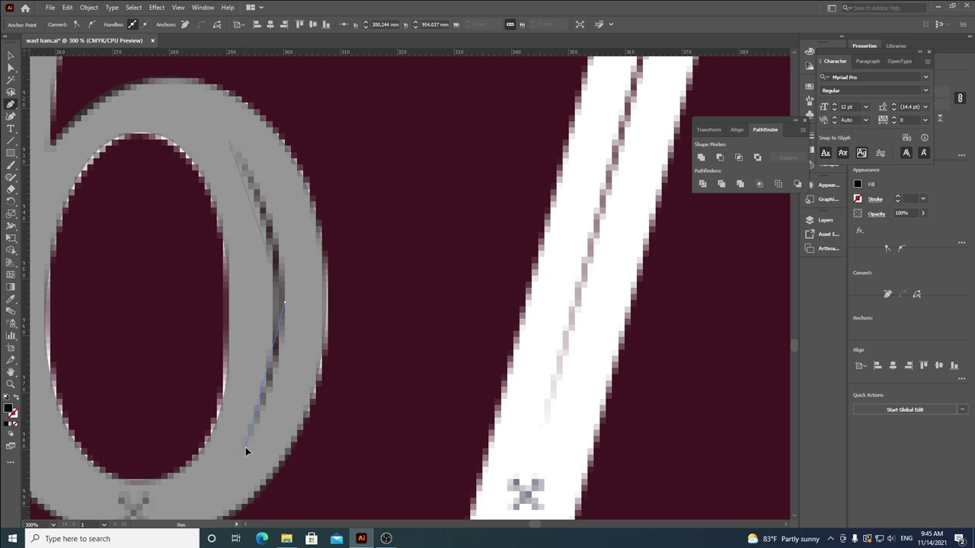
{"action": "left_click", "coordinate": [245, 445]}
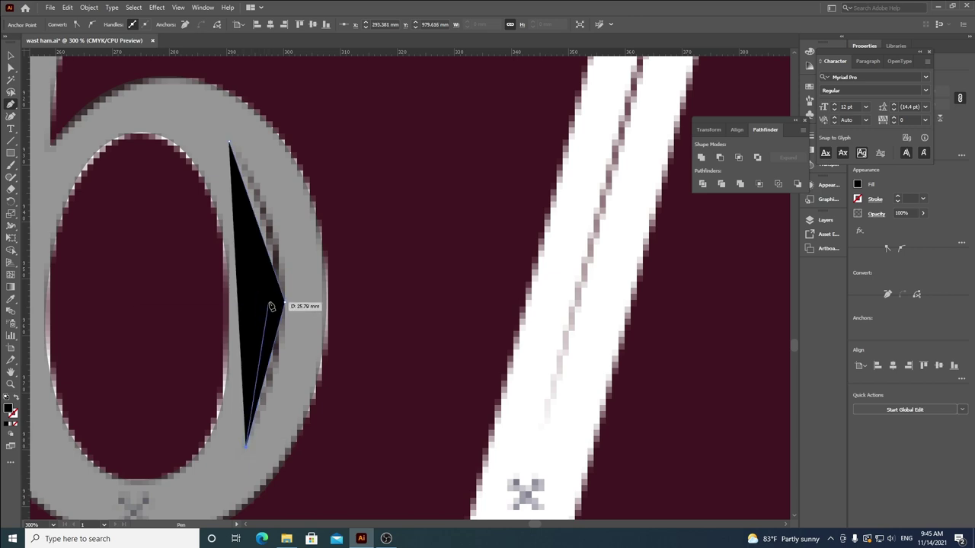
{"action": "left_click", "coordinate": [229, 142]}
Step: Convert the new sliver's right middle anchor to smooth and extend both vertical handles to follow the inner line
{"action": "key", "text": "a"}
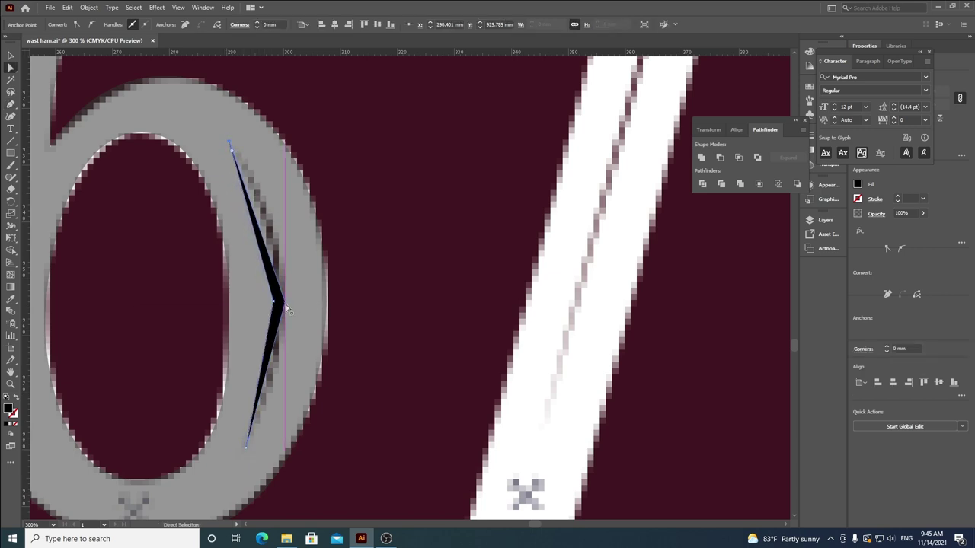
{"action": "left_click", "coordinate": [92, 24]}
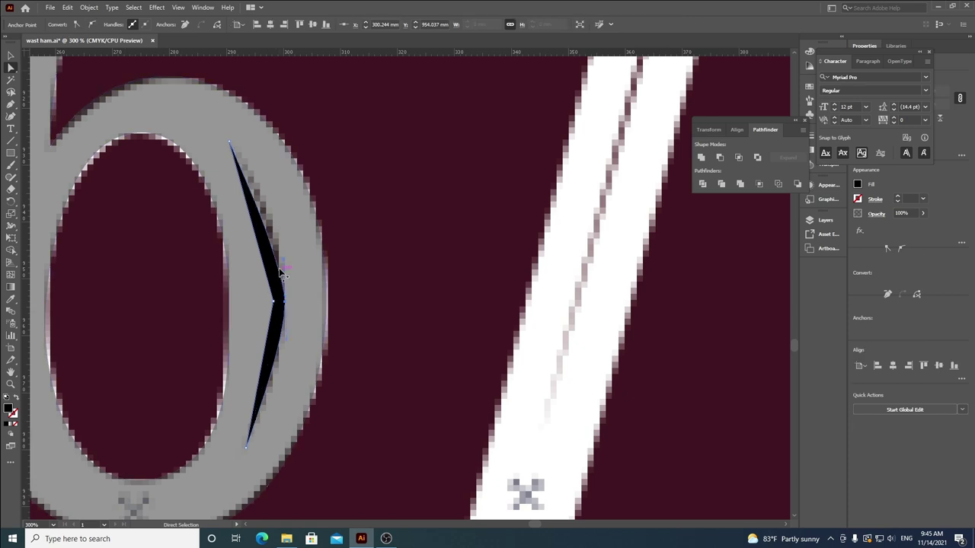
{"action": "left_click_drag", "start_coordinate": [309, 200], "coordinate": [309, 196]}
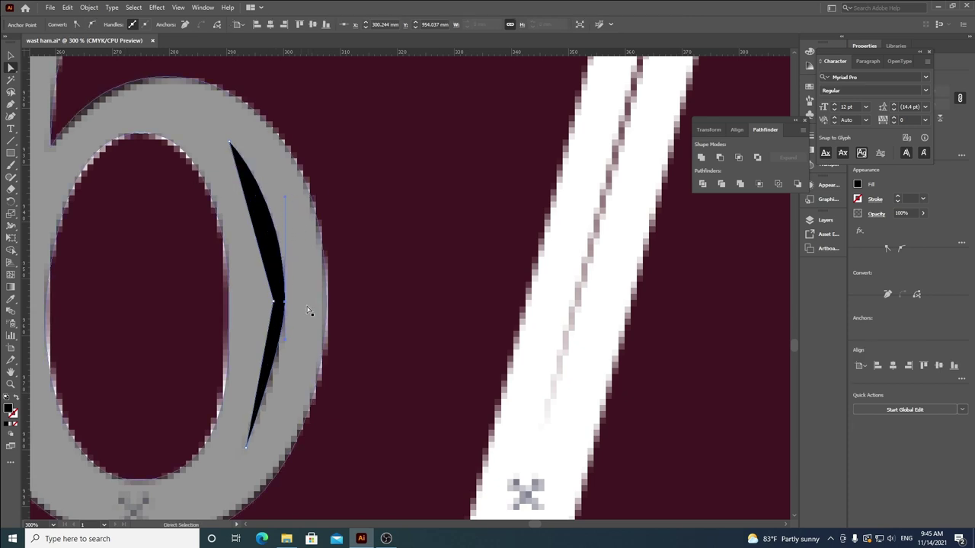
{"action": "left_click_drag", "start_coordinate": [285, 339], "coordinate": [290, 399]}
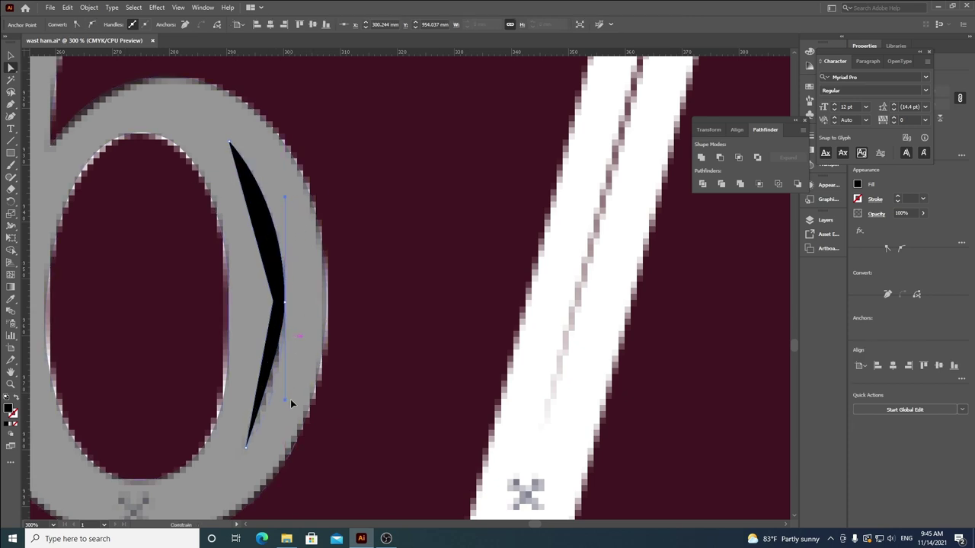
Step: Convert the sliver's left middle anchor to smooth, extend its vertical handles into a thin crescent and deselect the shape
{"action": "left_click", "coordinate": [274, 302]}
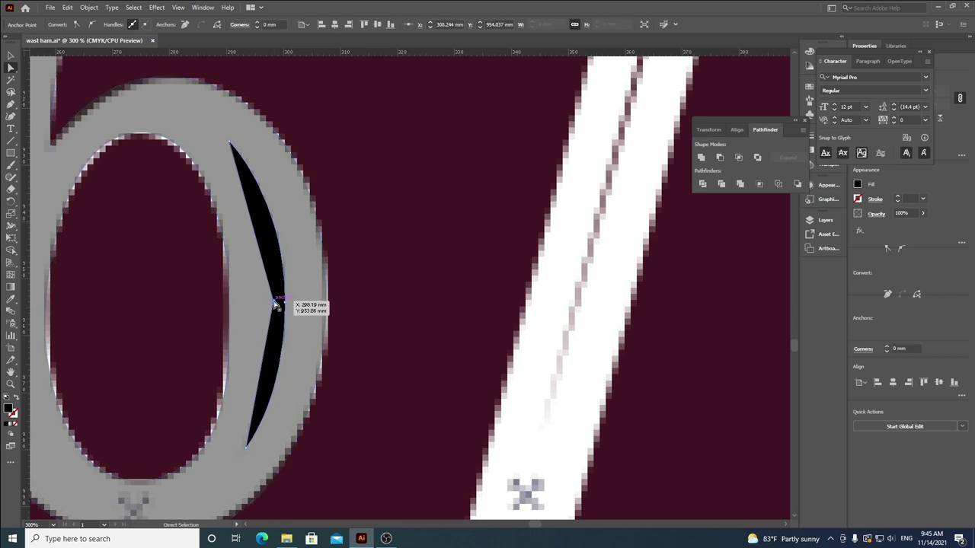
{"action": "left_click", "coordinate": [92, 25]}
{"action": "left_click_drag", "start_coordinate": [272, 260], "coordinate": [295, 205]}
{"action": "left_click_drag", "start_coordinate": [275, 341], "coordinate": [286, 394]}
{"action": "left_click_drag", "start_coordinate": [291, 409], "coordinate": [292, 410]}
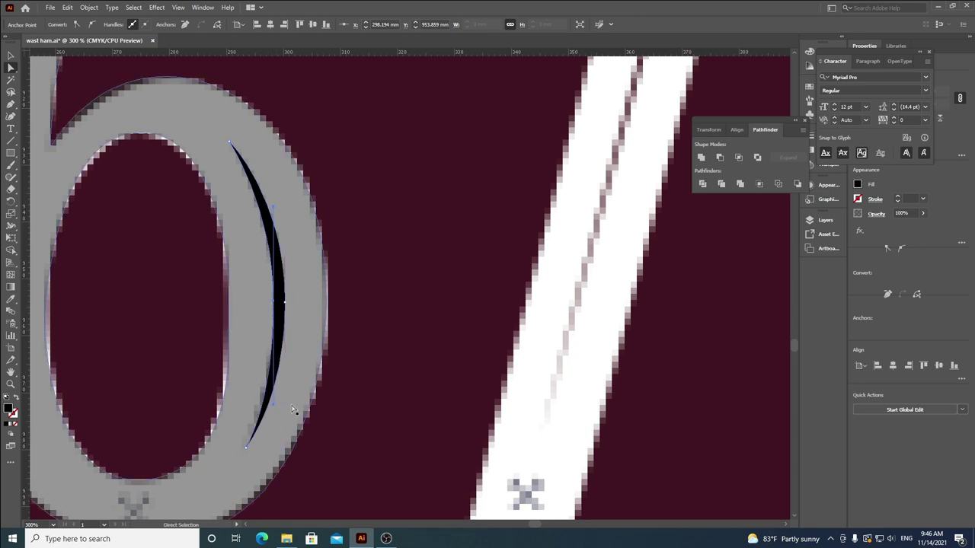
{"action": "key", "text": "ctrl+shift+a"}
{"action": "key", "text": "ctrl+1"}
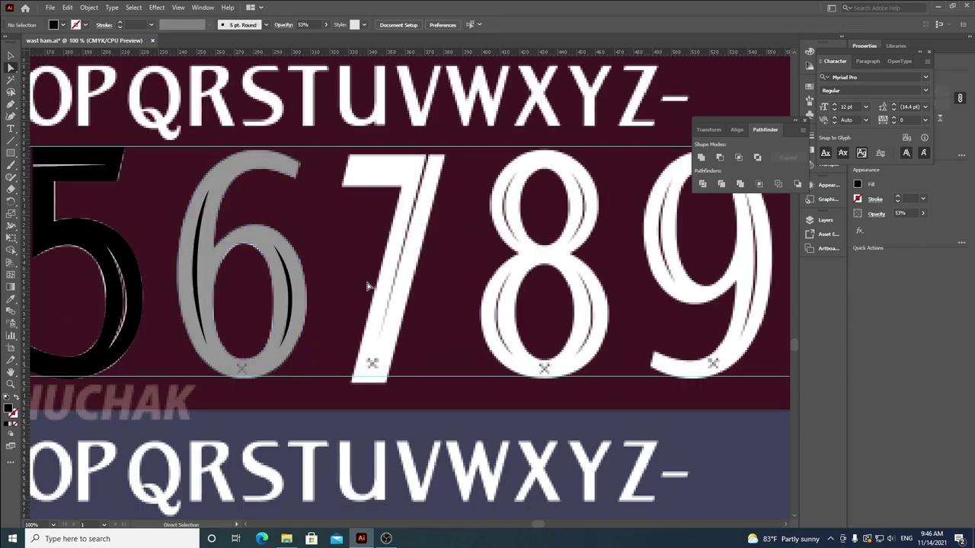
Step: Subtract the two crescents from the semi-transparent 6 with Minus Front and deselect the result
{"action": "left_click", "coordinate": [10, 55]}
{"action": "key", "text": "ctrl+minus"}
{"action": "key", "text": "ctrl+minus"}
{"action": "key", "text": "ctrl+minus"}
{"action": "key", "text": "ctrl+minus"}
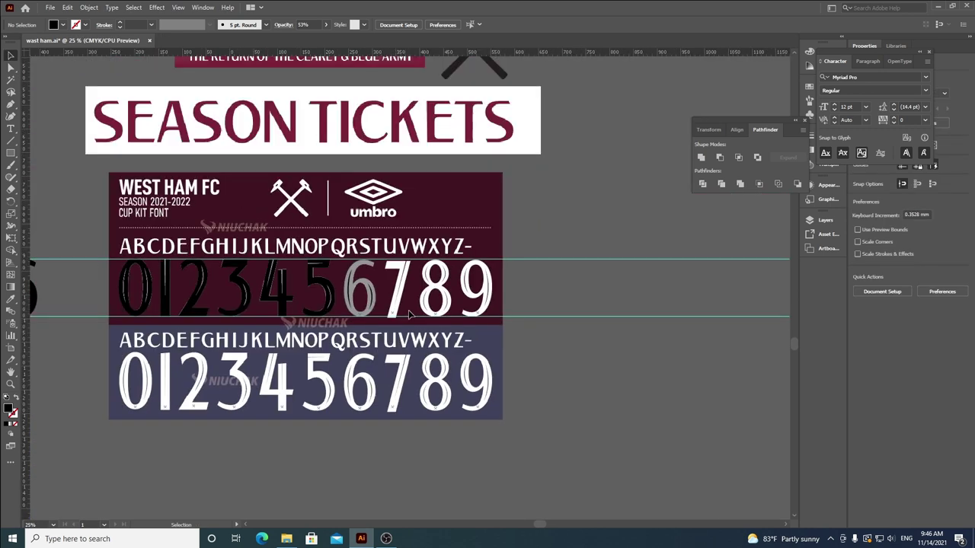
{"action": "scroll", "coordinate": [401, 306], "scroll_direction": "down", "scroll_amount": 1}
{"action": "scroll", "coordinate": [303, 272], "scroll_direction": "up", "scroll_amount": 3}
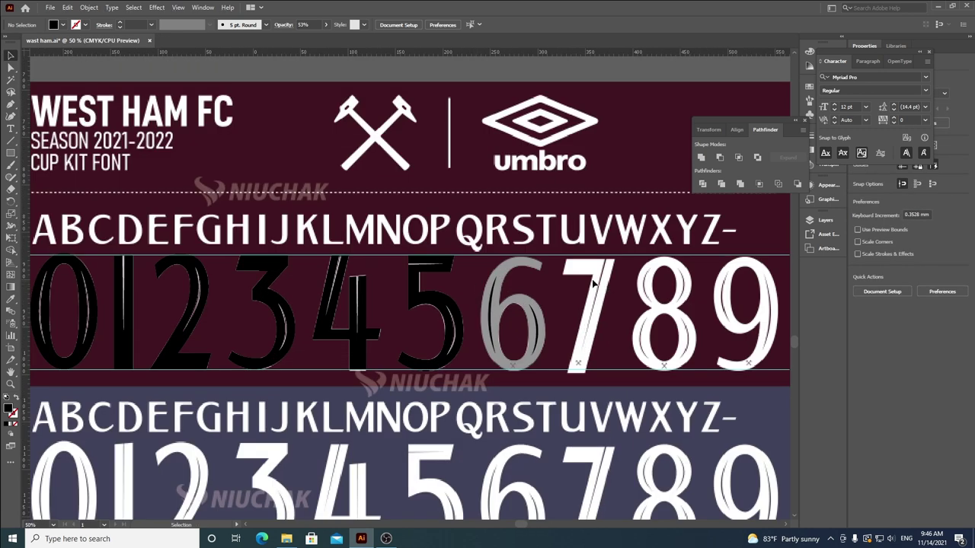
{"action": "left_click", "coordinate": [490, 279]}
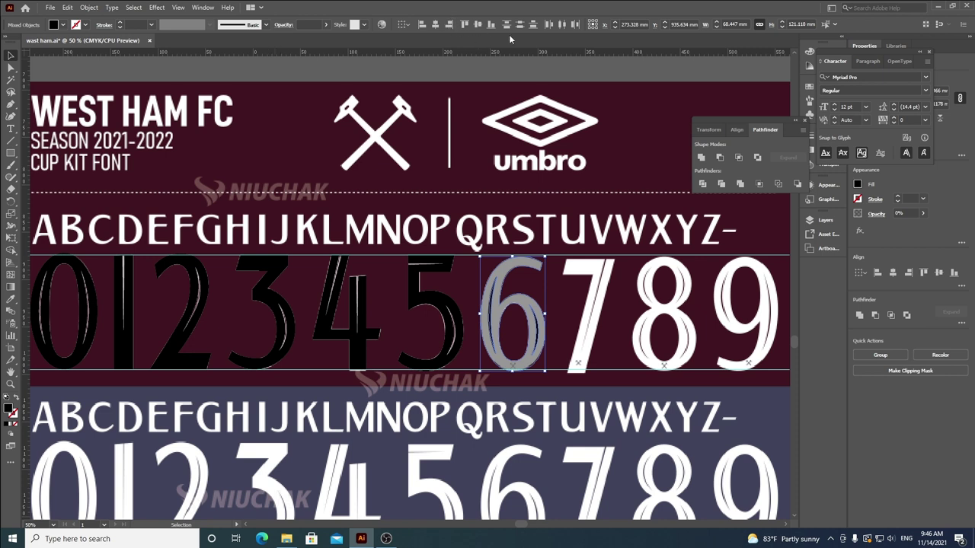
{"action": "left_click", "coordinate": [719, 157]}
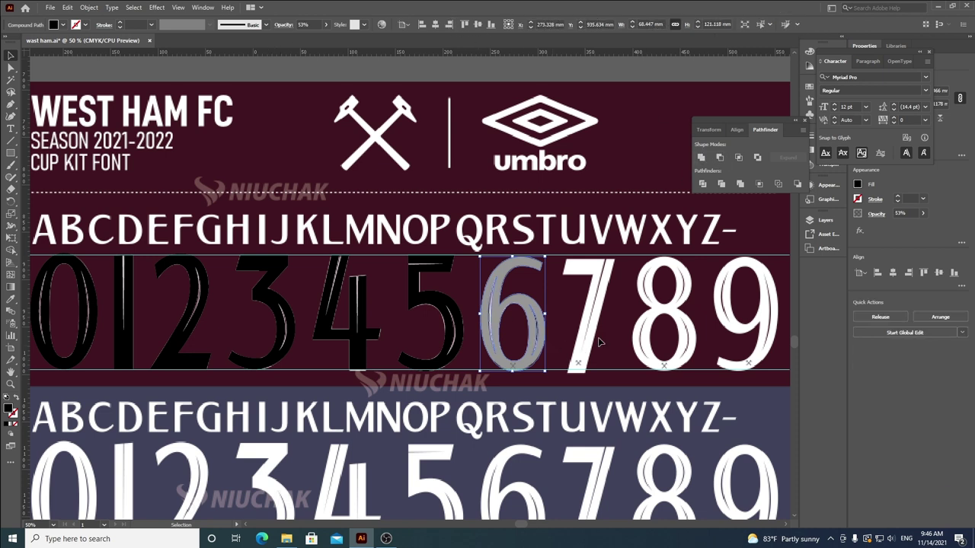
{"action": "left_click", "coordinate": [599, 342]}
Step: Start tracing the 7 with the Pen tool, from the crossbar's lower-left corner along its slanted end and top edge
{"action": "left_click_drag", "start_coordinate": [674, 330], "coordinate": [506, 309]}
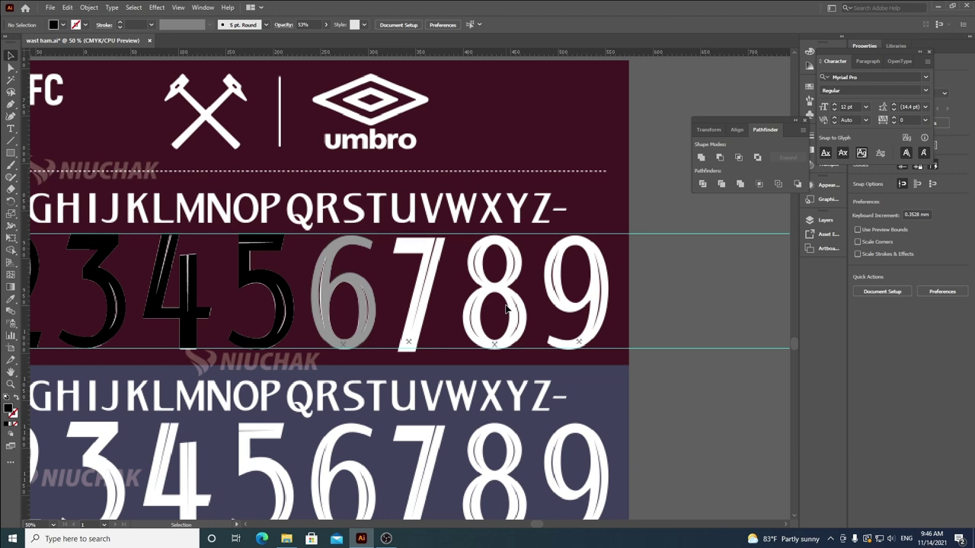
{"action": "scroll", "coordinate": [439, 279], "scroll_direction": "up", "scroll_amount": 3}
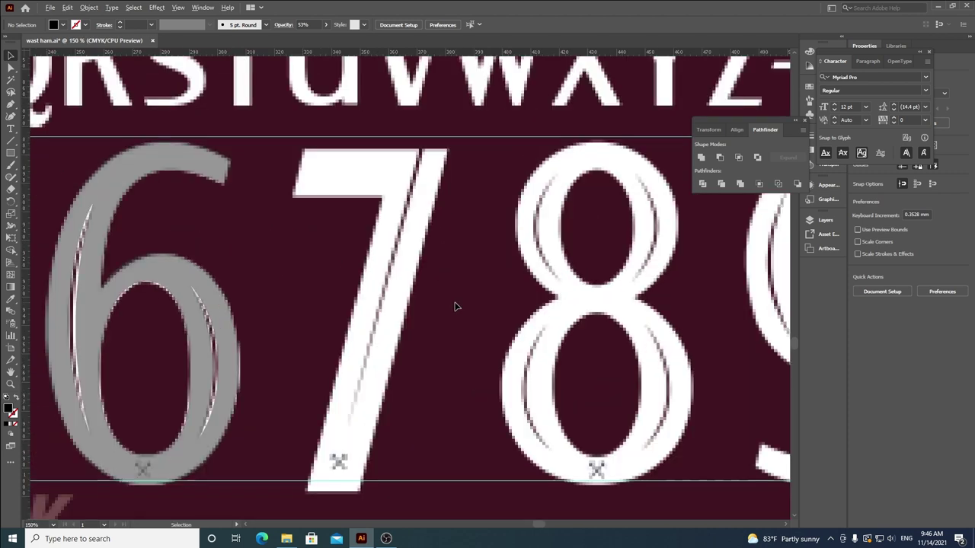
{"action": "left_click", "coordinate": [12, 106]}
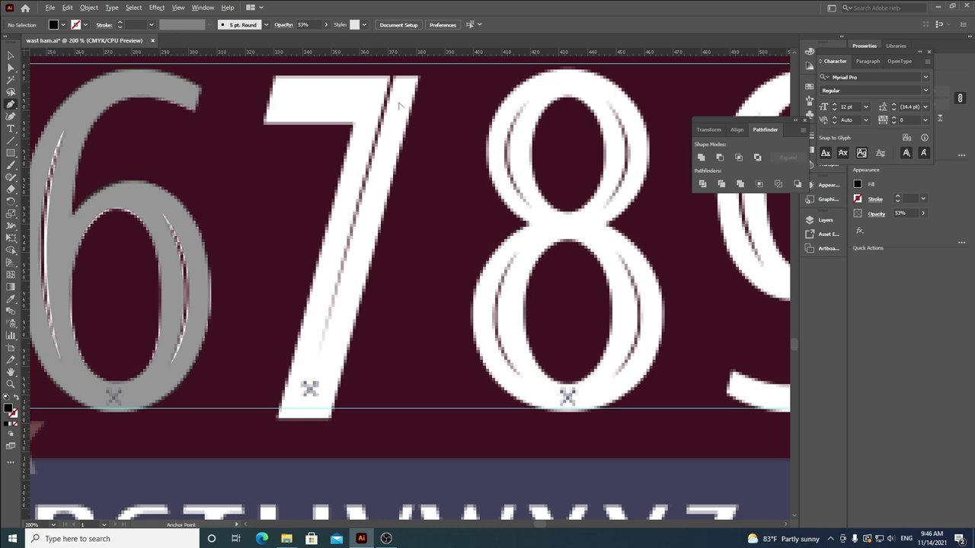
{"action": "scroll", "coordinate": [231, 133], "scroll_direction": "up", "scroll_amount": 1}
{"action": "left_click", "coordinate": [217, 131]}
{"action": "scroll", "coordinate": [221, 144], "scroll_direction": "up", "scroll_amount": 3}
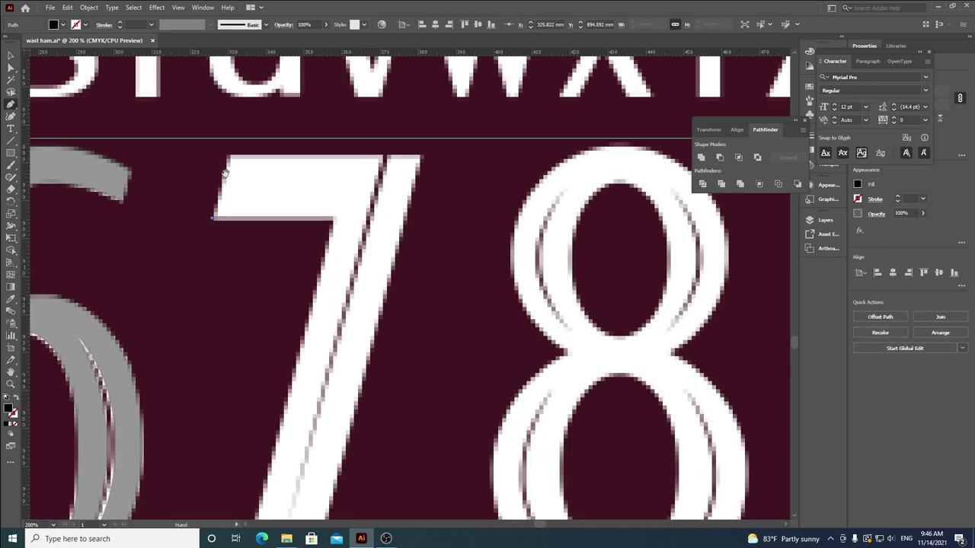
{"action": "scroll", "coordinate": [231, 160], "scroll_direction": "down", "scroll_amount": 4}
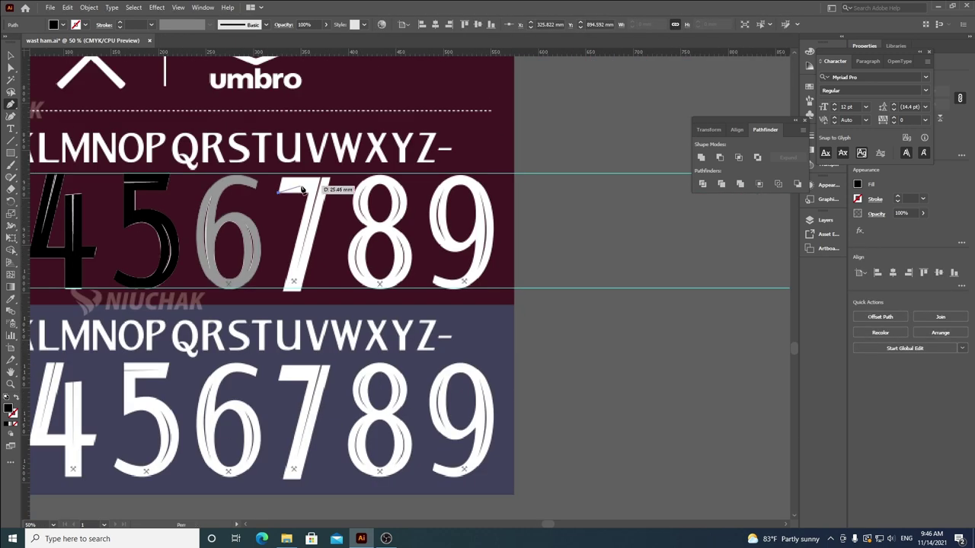
{"action": "scroll", "coordinate": [276, 175], "scroll_direction": "up", "scroll_amount": 4}
{"action": "left_click", "coordinate": [274, 171]}
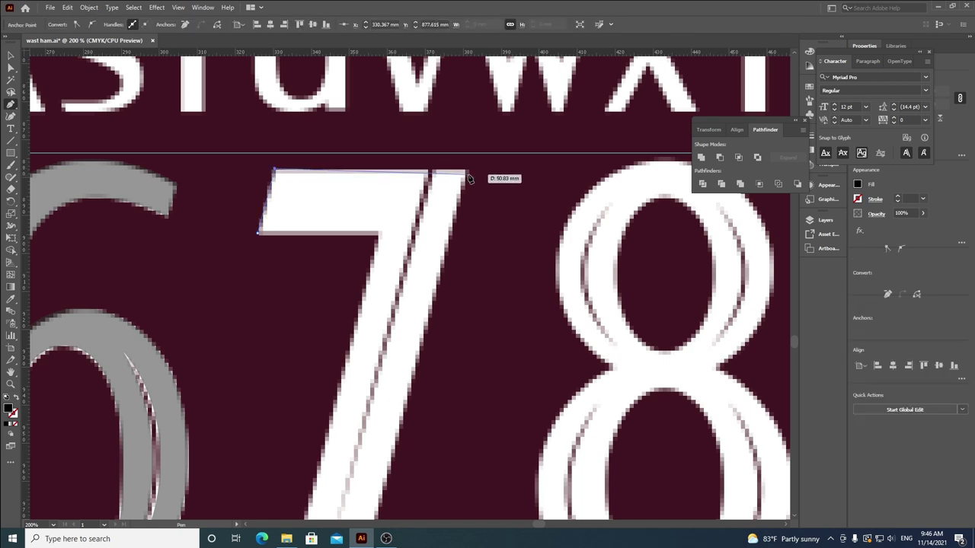
{"action": "left_click", "coordinate": [467, 170]}
Step: Continue the 7's outline around the foot of the stem, swap fill and stroke, and close the path along the crossbar's underside
{"action": "scroll", "coordinate": [429, 435], "scroll_direction": "down", "scroll_amount": 6}
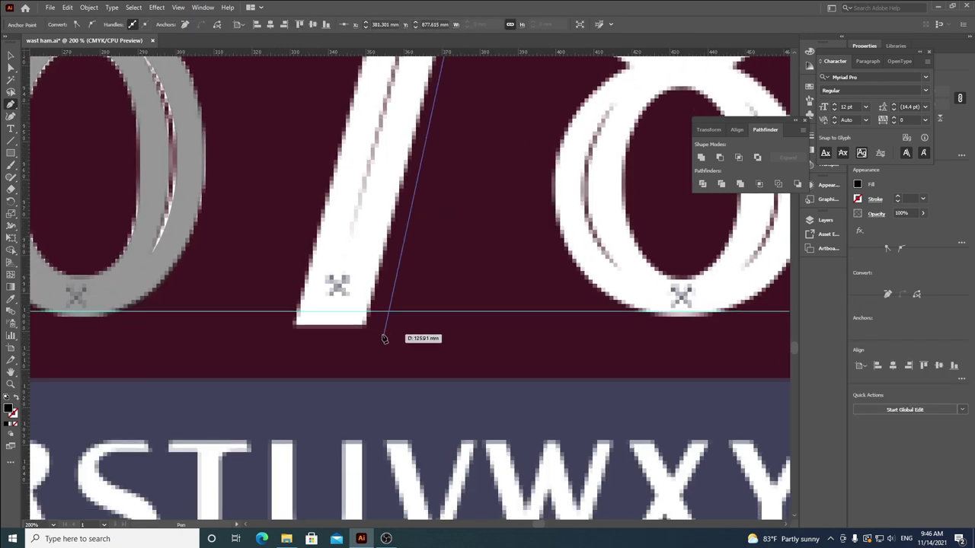
{"action": "left_click", "coordinate": [366, 329]}
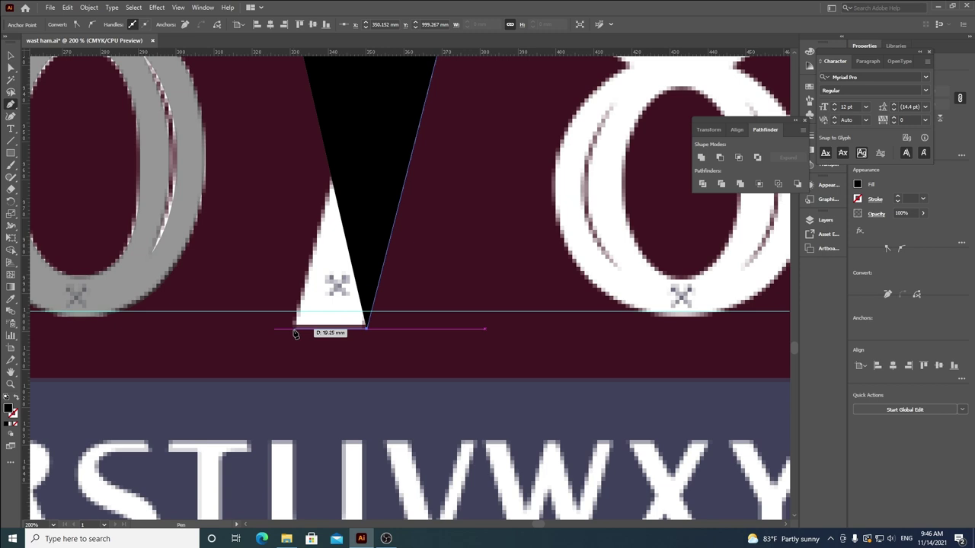
{"action": "left_click", "coordinate": [290, 329]}
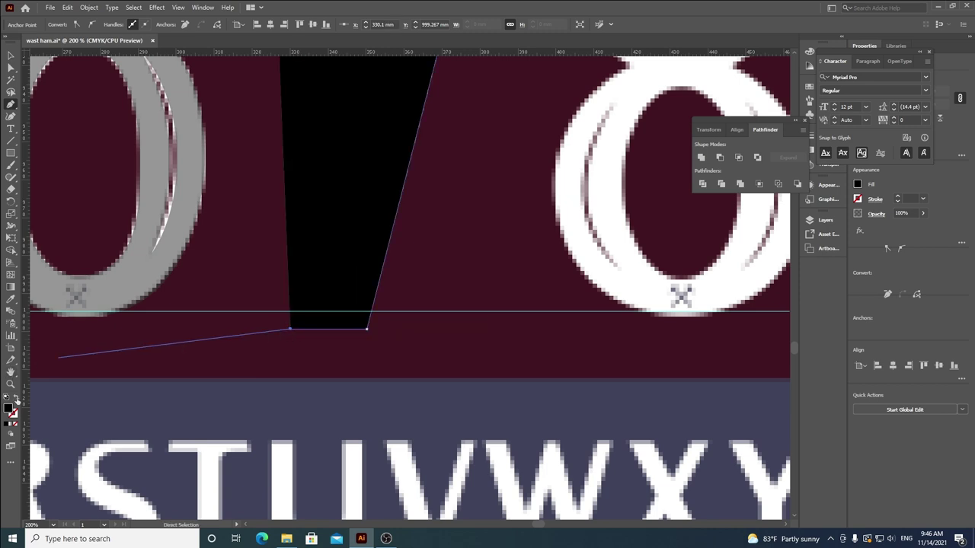
{"action": "left_click", "coordinate": [16, 400]}
{"action": "scroll", "coordinate": [320, 266], "scroll_direction": "up", "scroll_amount": 10}
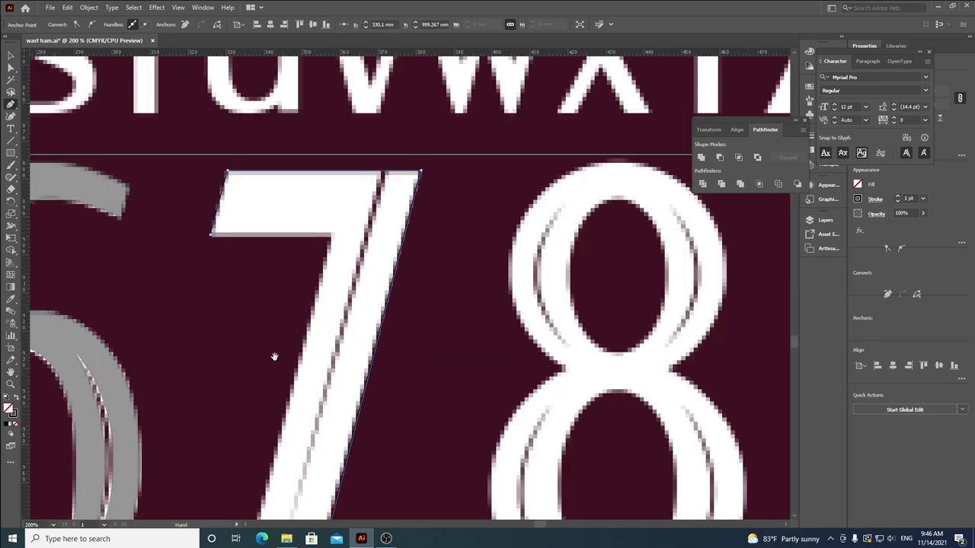
{"action": "left_click", "coordinate": [331, 236]}
{"action": "left_click", "coordinate": [212, 239]}
Step: Lower the anchor at the crossbar's lower-left corner slightly to level the 7's lower crossbar edge, and deselect it
{"action": "scroll", "coordinate": [214, 238], "scroll_direction": "up", "scroll_amount": 3}
{"action": "key", "text": "a"}
{"action": "left_click_drag", "start_coordinate": [221, 236], "coordinate": [222, 241]}
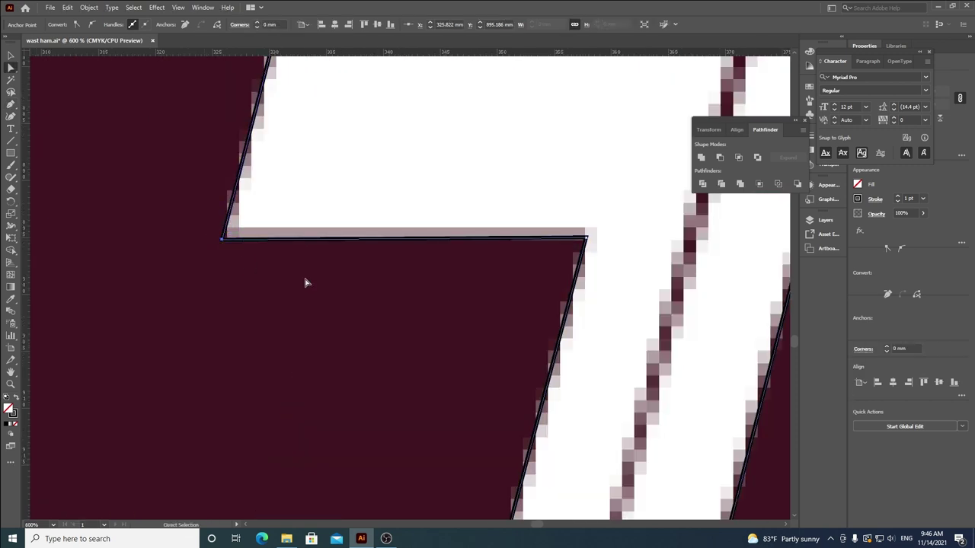
{"action": "left_click", "coordinate": [305, 283]}
Step: Move the 7's outline up between the two horizontal guides, nudge it into alignment and deselect it
{"action": "scroll", "coordinate": [424, 234], "scroll_direction": "down", "scroll_amount": 5}
{"action": "left_click", "coordinate": [10, 56]}
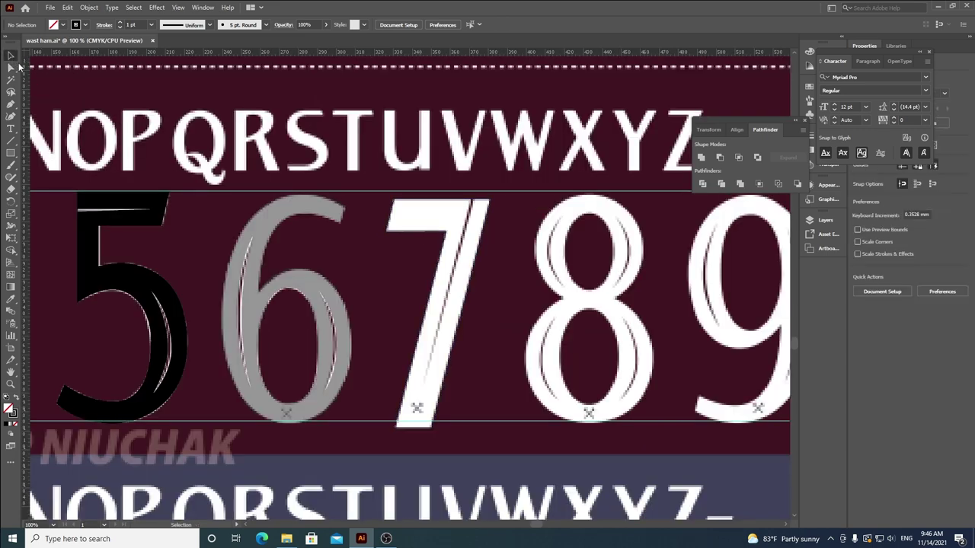
{"action": "mouse_move", "coordinate": [418, 391]}
{"action": "left_mouse_down"}
{"action": "mouse_move", "coordinate": [404, 388]}
{"action": "mouse_move", "coordinate": [408, 378]}
{"action": "left_mouse_up"}
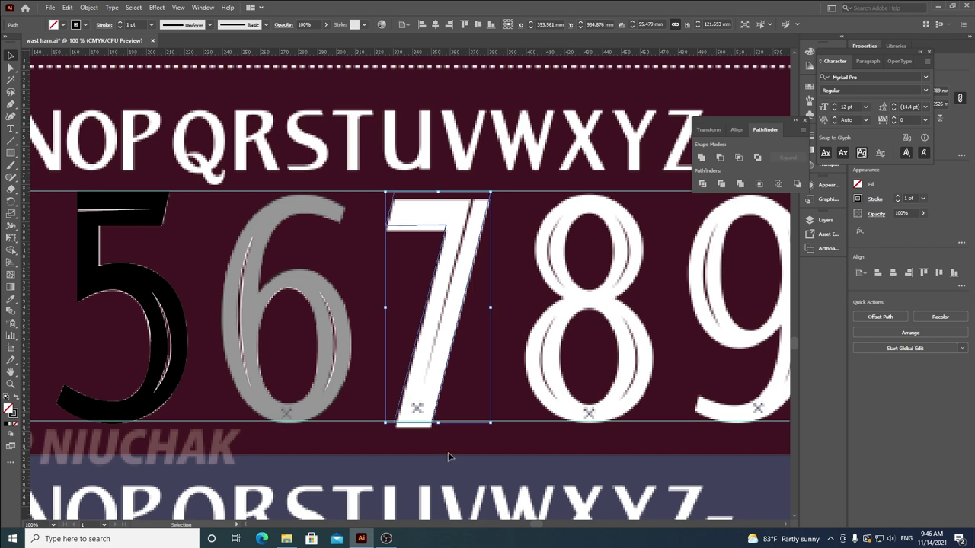
{"action": "key", "text": "Up"}
{"action": "key", "text": "Up"}
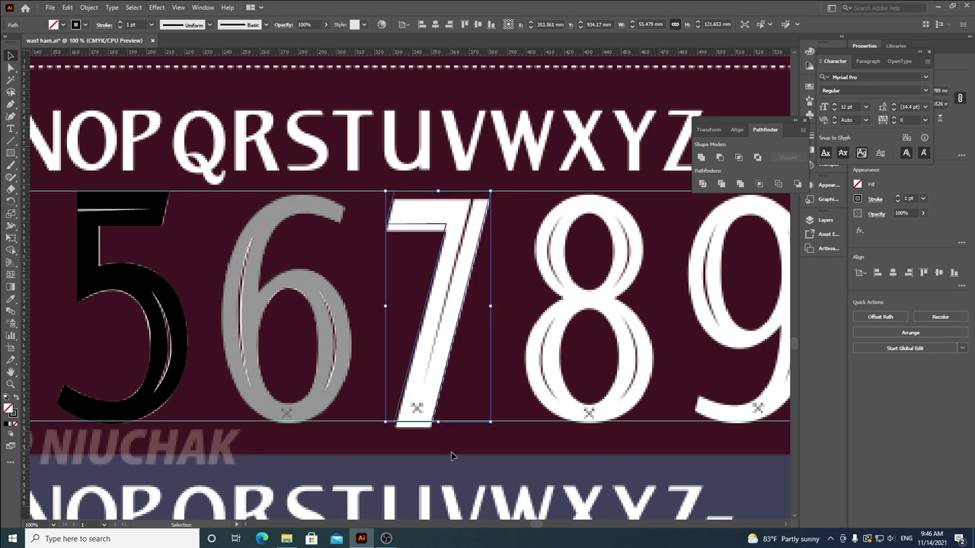
{"action": "left_click", "coordinate": [542, 325]}
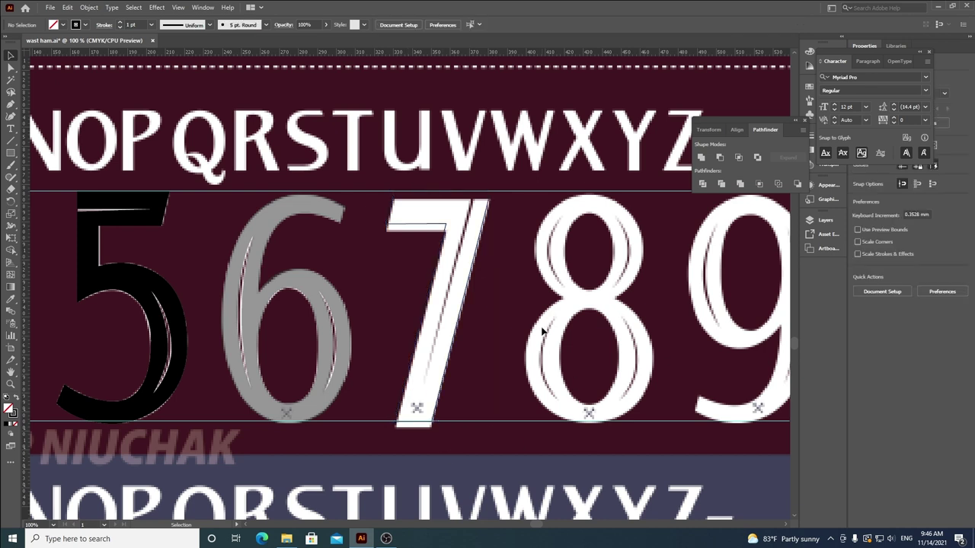
Step: Swap the 7's fill and stroke to give it a solid black fill without an outline
{"action": "left_click", "coordinate": [398, 223]}
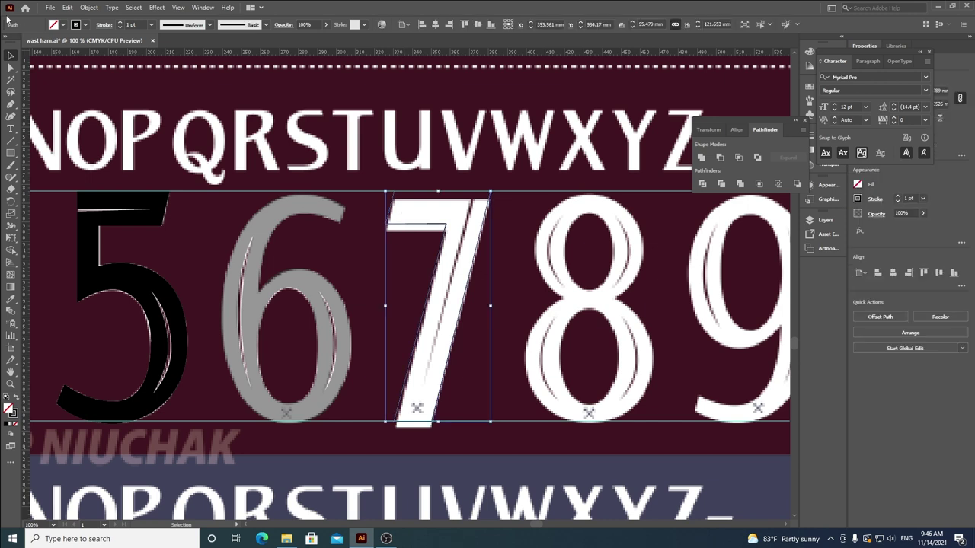
{"action": "left_click", "coordinate": [83, 26]}
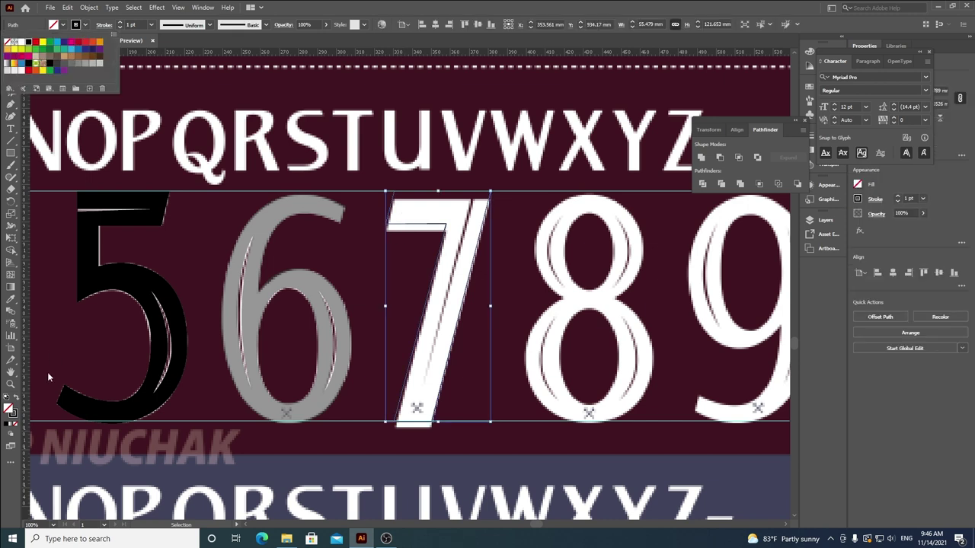
{"action": "left_click", "coordinate": [16, 397]}
{"action": "left_click", "coordinate": [19, 398]}
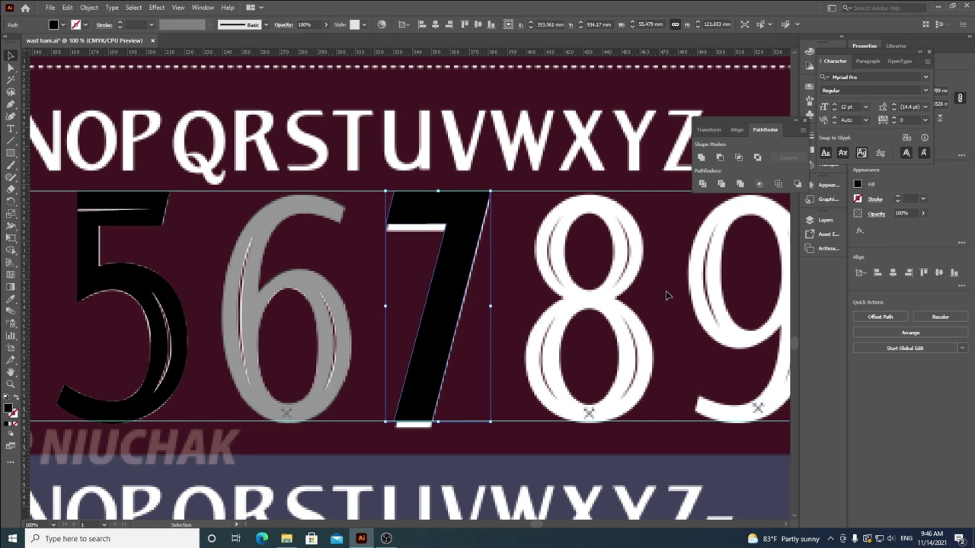
Step: Place a copy of the black 7 beside the 5 and 6 outside the reference image and deselect it
{"action": "scroll", "coordinate": [695, 299], "scroll_direction": "down", "scroll_amount": 3}
{"action": "left_click_drag", "start_coordinate": [611, 310], "coordinate": [152, 310]}
{"action": "left_click", "coordinate": [131, 164]}
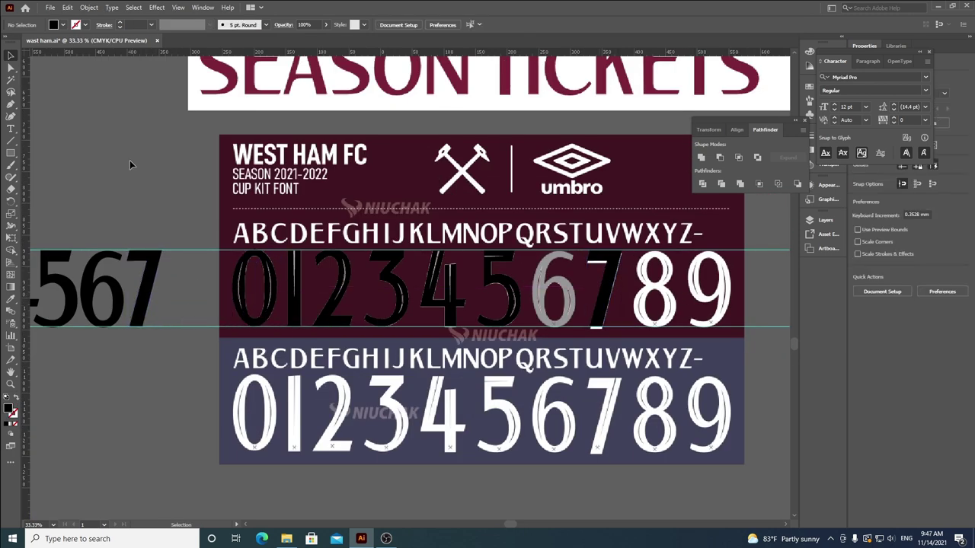
{"action": "scroll", "coordinate": [710, 279], "scroll_direction": "up", "scroll_amount": 3}
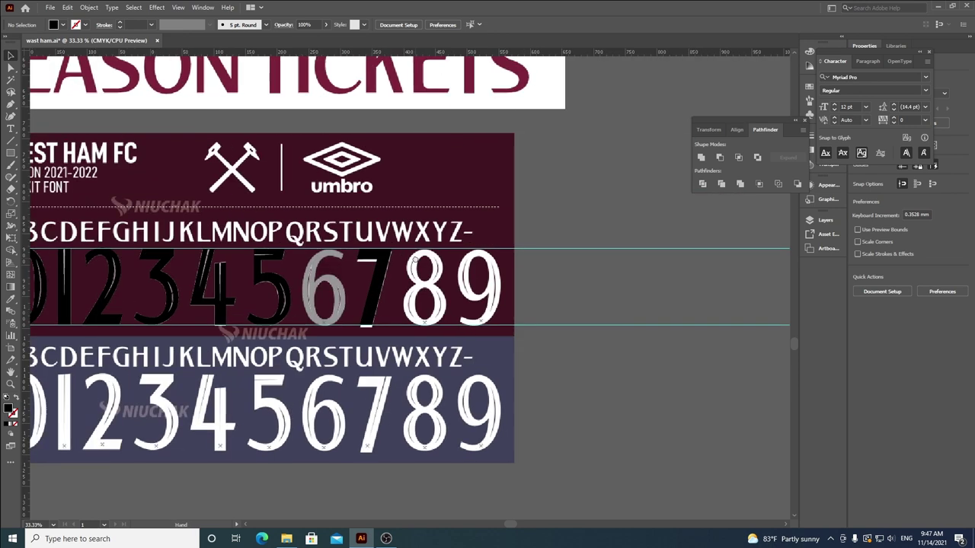
Step: Lower the opacity of the 7 on the reference to 57% so its inner line shows through
{"action": "left_click", "coordinate": [375, 278]}
{"action": "left_click_drag", "start_coordinate": [375, 278], "coordinate": [382, 294]}
{"action": "left_click", "coordinate": [326, 25]}
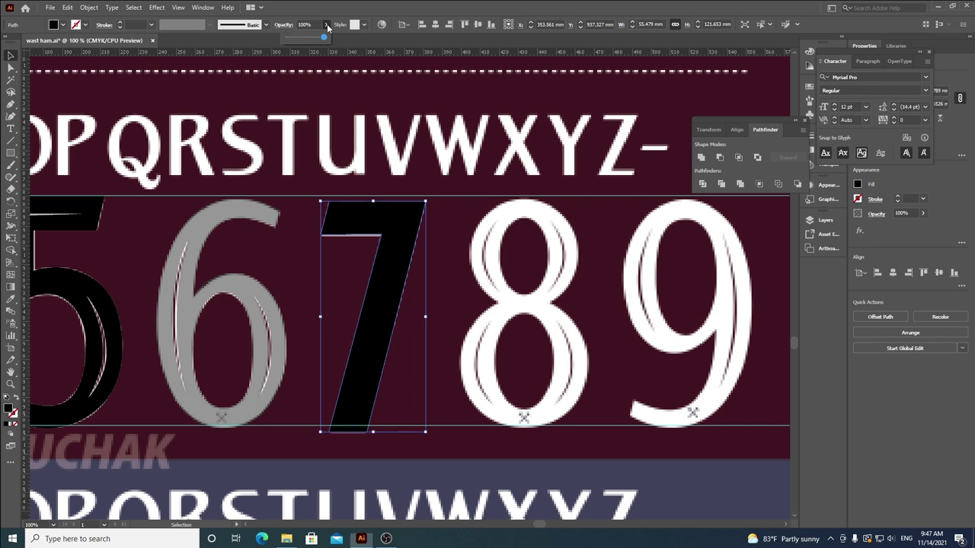
{"action": "left_click", "coordinate": [308, 37]}
{"action": "scroll", "coordinate": [443, 290], "scroll_direction": "up", "scroll_amount": 1}
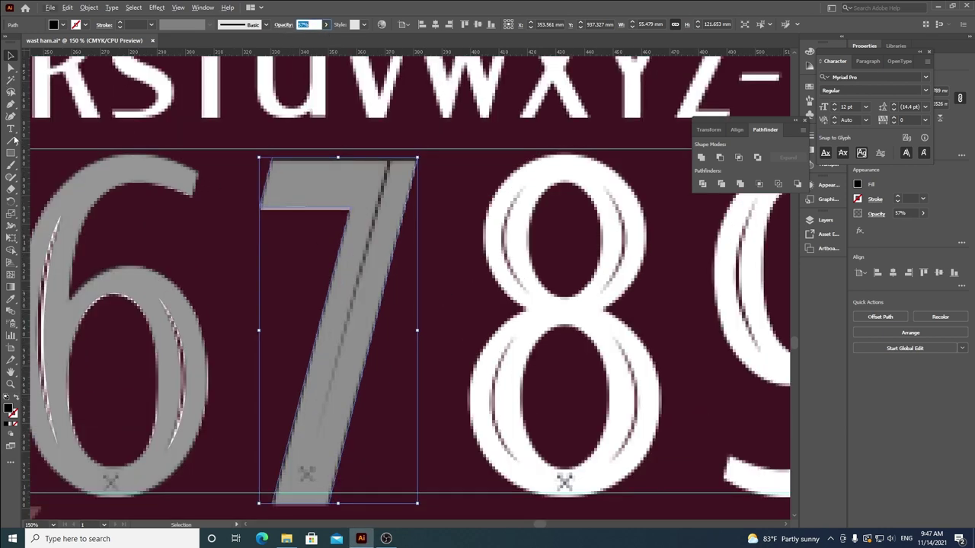
Step: Draw a closed, narrow wedge with the Pen tool along the 7's inner line, from the upper guide to a point low in the stem
{"action": "key", "text": "a"}
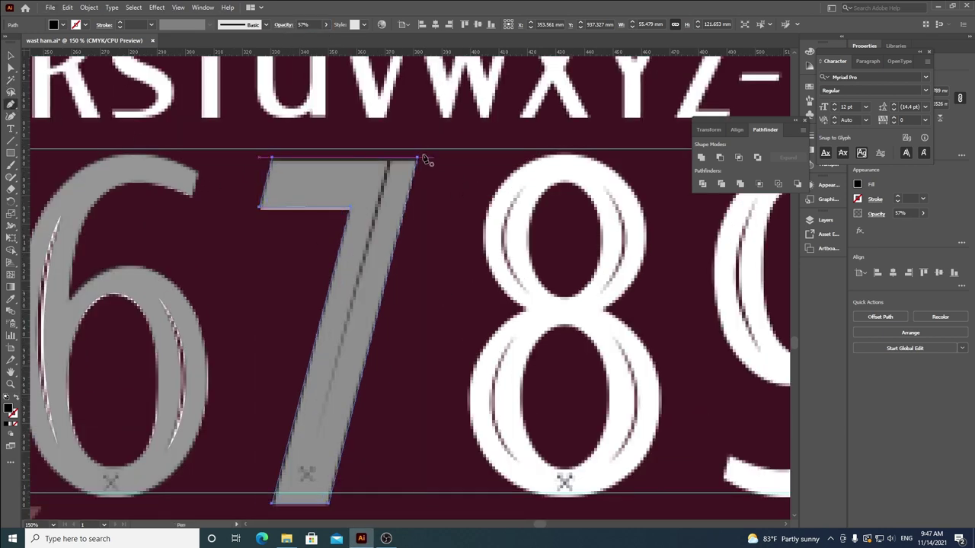
{"action": "left_click", "coordinate": [374, 169]}
{"action": "key", "text": "ctrl+z"}
{"action": "left_click", "coordinate": [387, 148]}
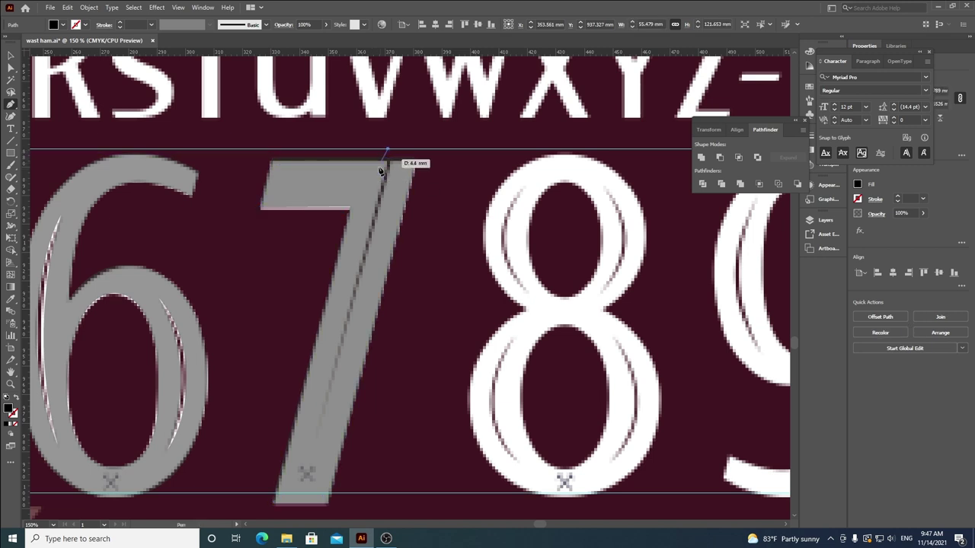
{"action": "left_click", "coordinate": [320, 426]}
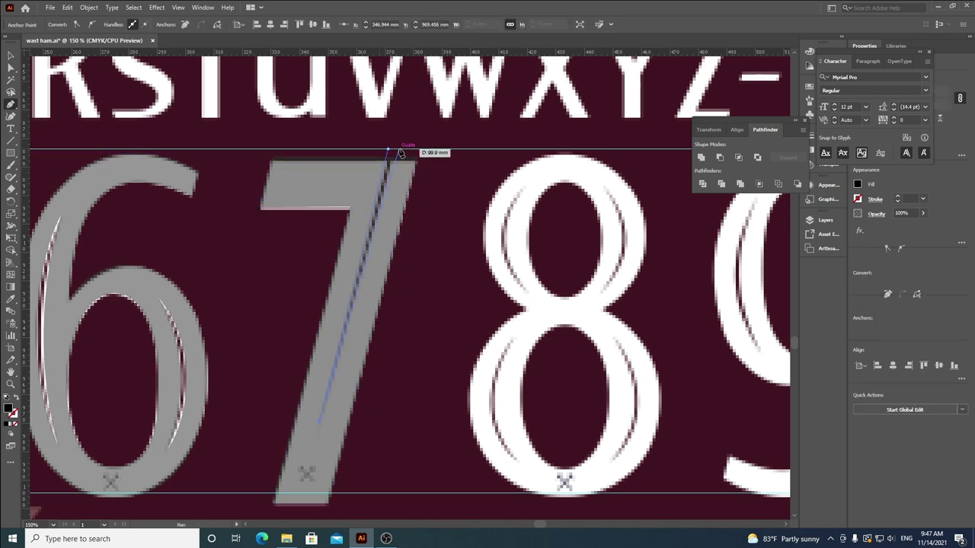
{"action": "left_click", "coordinate": [395, 147]}
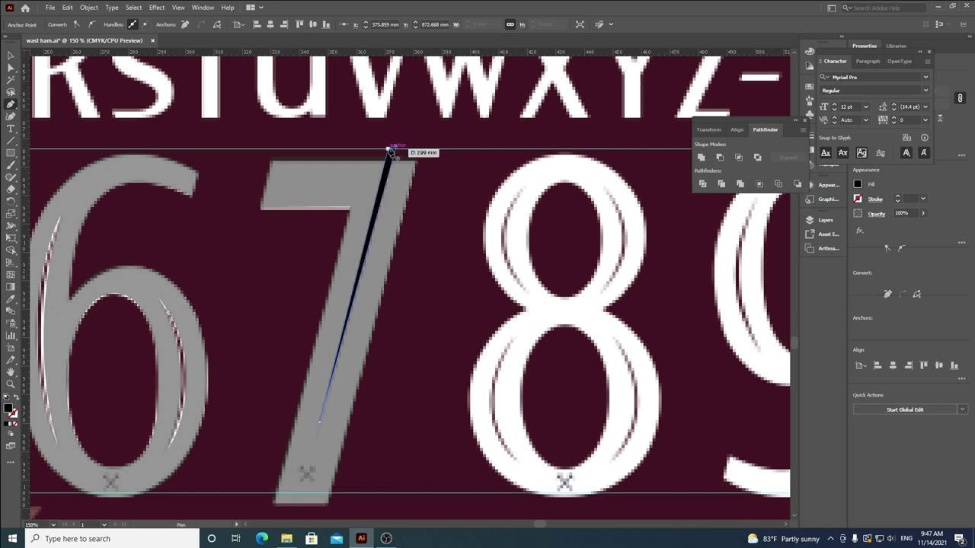
Step: Subtract the wedge from the 7, restore the numeral's opacity to 100% and deselect it
{"action": "left_click", "coordinate": [10, 55]}
{"action": "left_click_drag", "start_coordinate": [469, 239], "coordinate": [246, 297]}
{"action": "left_click", "coordinate": [876, 315]}
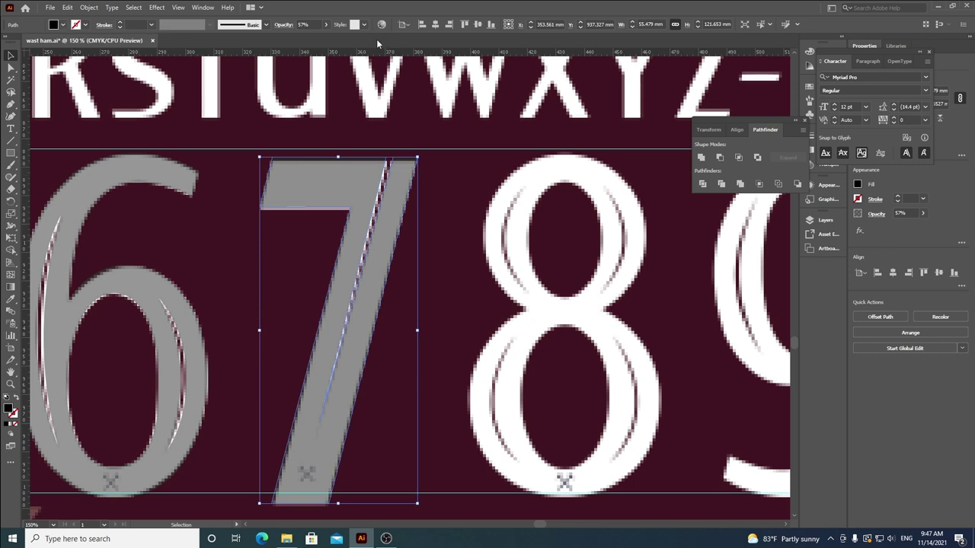
{"action": "left_click", "coordinate": [326, 26]}
{"action": "left_click_drag", "start_coordinate": [315, 37], "coordinate": [327, 37]}
{"action": "left_click", "coordinate": [474, 233]}
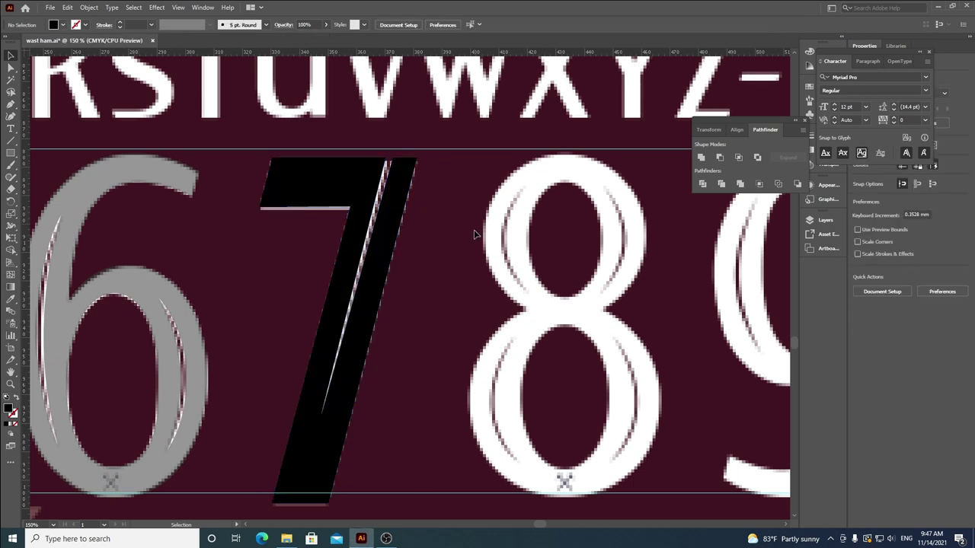
Step: Draw an ellipse about 57 by 60 mm over the upper bowl of the reference 8
{"action": "left_click_drag", "start_coordinate": [502, 234], "coordinate": [374, 208]}
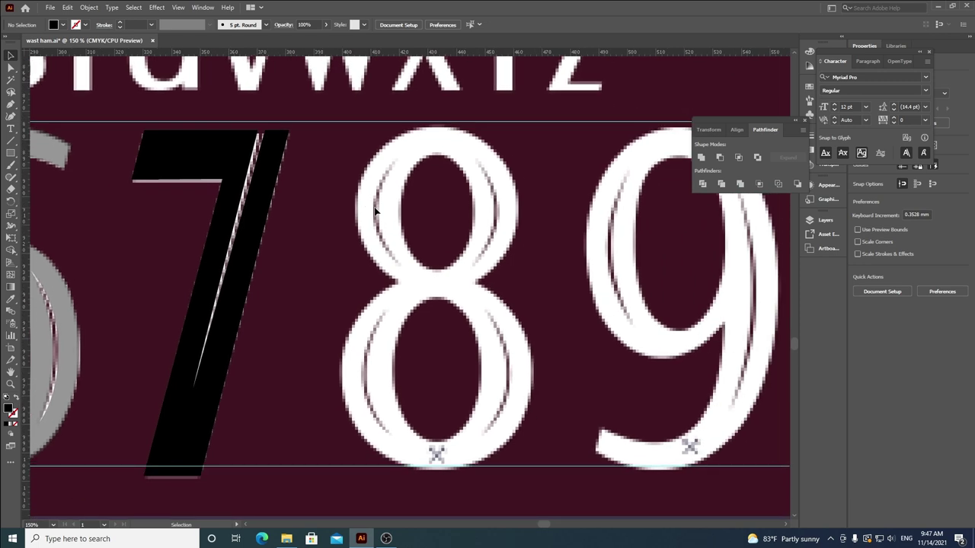
{"action": "left_click", "coordinate": [251, 258]}
{"action": "left_click", "coordinate": [463, 261]}
{"action": "scroll", "coordinate": [464, 261], "scroll_direction": "down", "scroll_amount": 3, "text": "alt"}
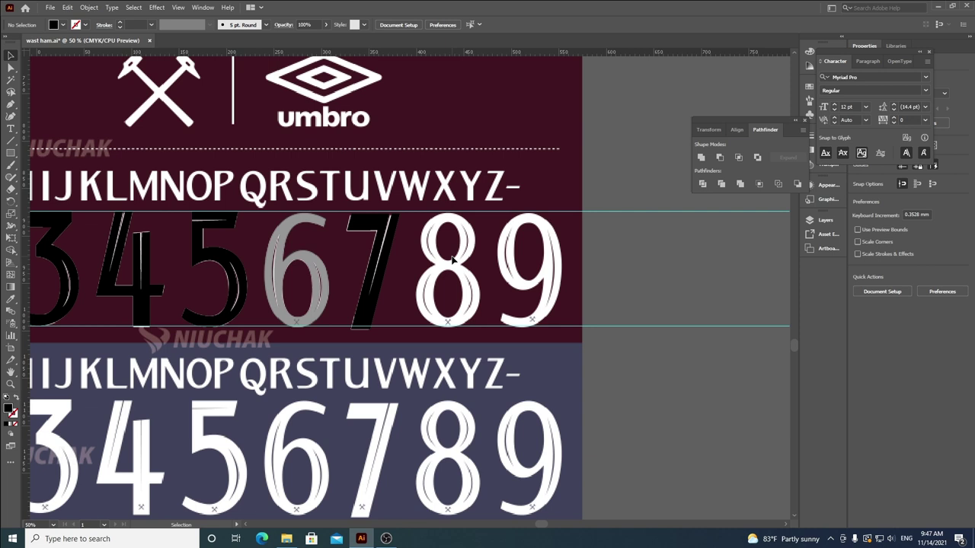
{"action": "left_click", "coordinate": [10, 152]}
{"action": "left_click", "coordinate": [55, 176]}
{"action": "scroll", "coordinate": [477, 266], "scroll_direction": "up", "scroll_amount": 3, "text": "alt"}
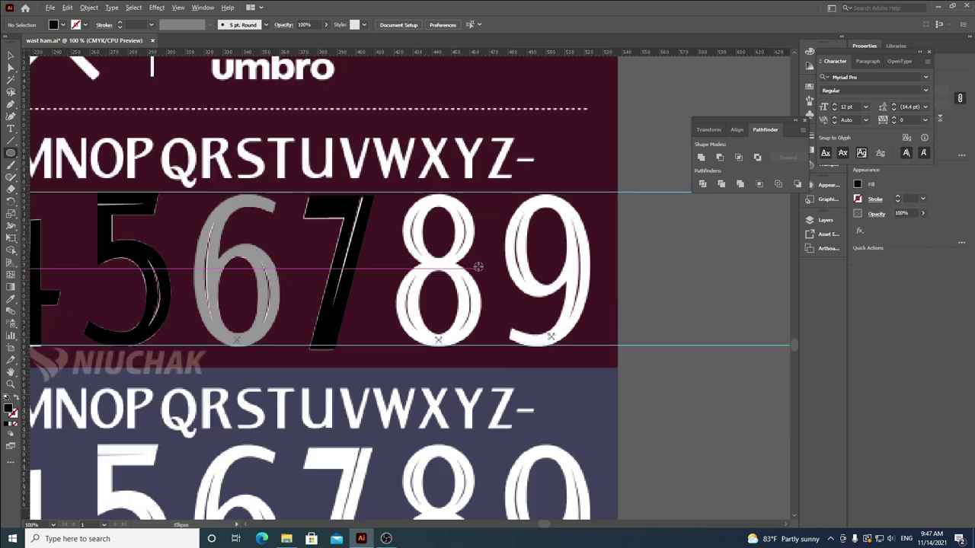
{"action": "left_click_drag", "start_coordinate": [308, 105], "coordinate": [472, 272]}
Step: Draw an ellipse about 68 mm wide over the 8's lower bowl and unite it with the upper ellipse
{"action": "scroll", "coordinate": [472, 272], "scroll_direction": "down", "scroll_amount": 3}
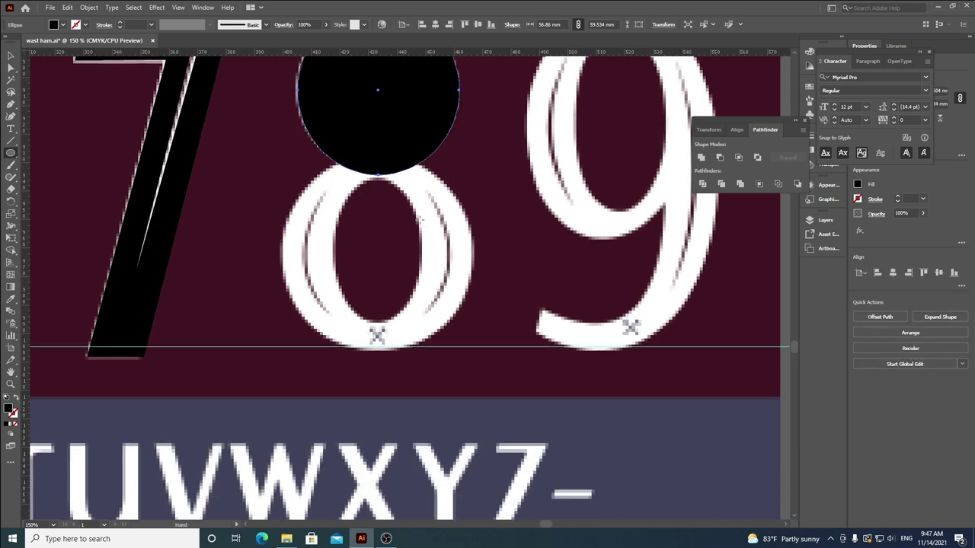
{"action": "left_click_drag", "start_coordinate": [294, 157], "coordinate": [473, 353]}
{"action": "left_click", "coordinate": [6, 57]}
{"action": "left_click_drag", "start_coordinate": [348, 187], "coordinate": [386, 211]}
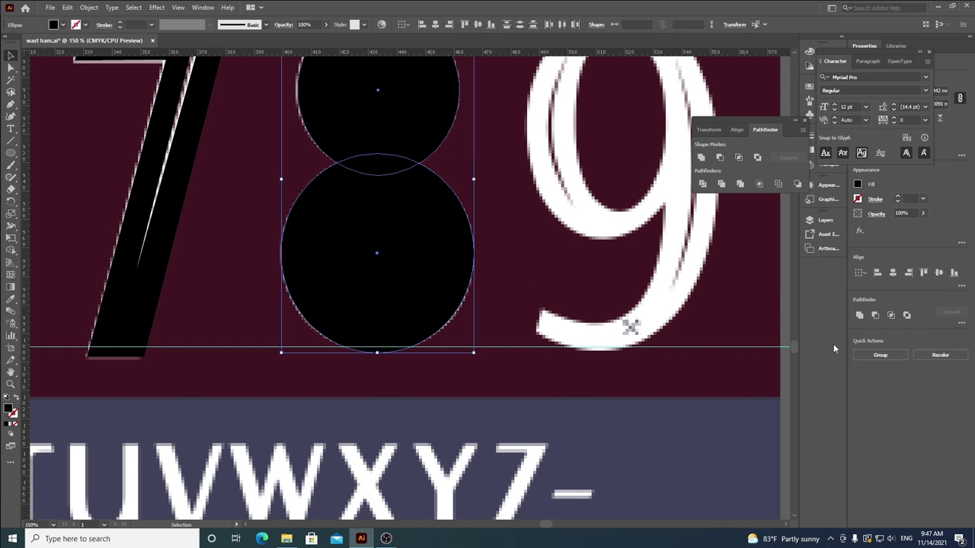
{"action": "left_click", "coordinate": [702, 158]}
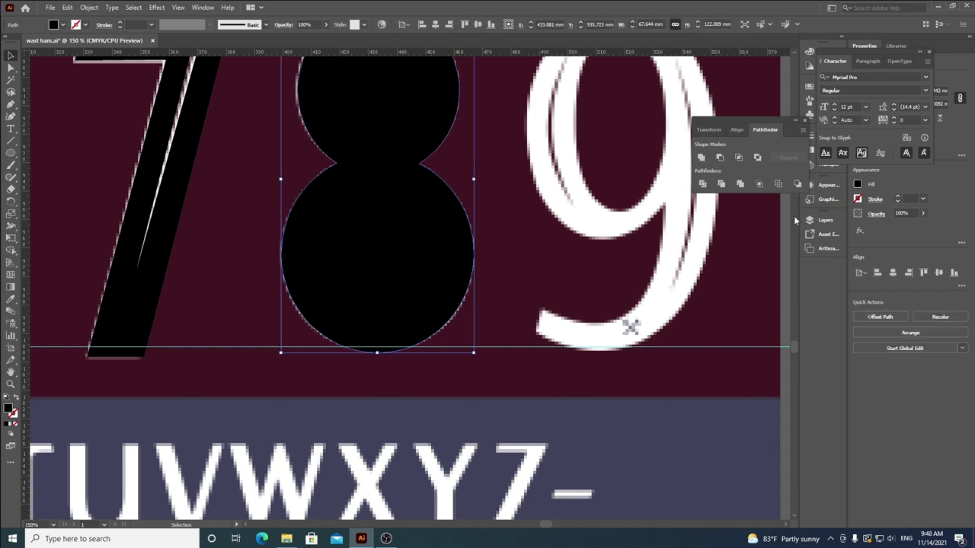
Step: Lower the united 8 silhouette's opacity to 26% to reveal the reference underneath
{"action": "left_click", "coordinate": [326, 25]}
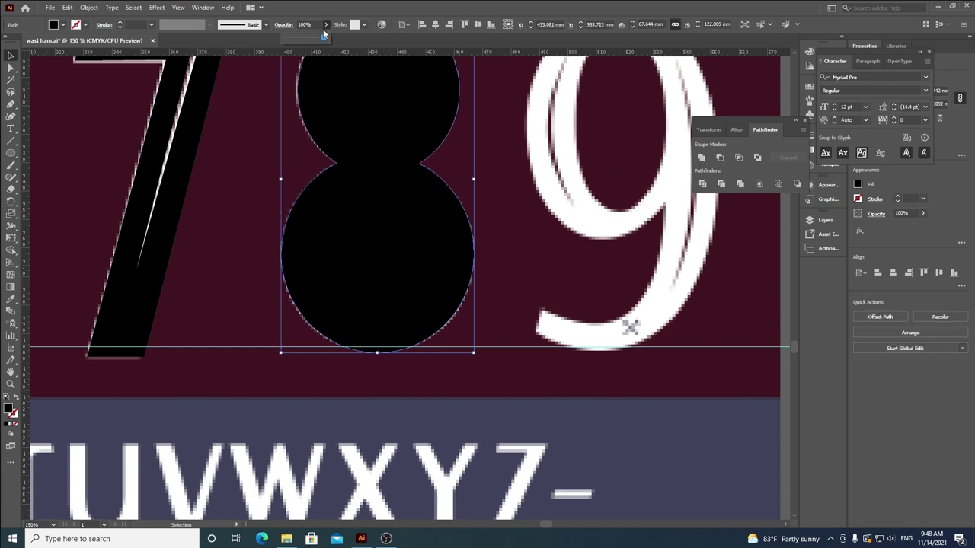
{"action": "left_click_drag", "start_coordinate": [296, 39], "coordinate": [297, 40]}
{"action": "left_click_drag", "start_coordinate": [422, 152], "coordinate": [421, 244]}
Step: Draw ellipses over both counters of the 8, the upper one about 27 by 41 mm
{"action": "scroll", "coordinate": [368, 140], "scroll_direction": "up", "scroll_amount": 2}
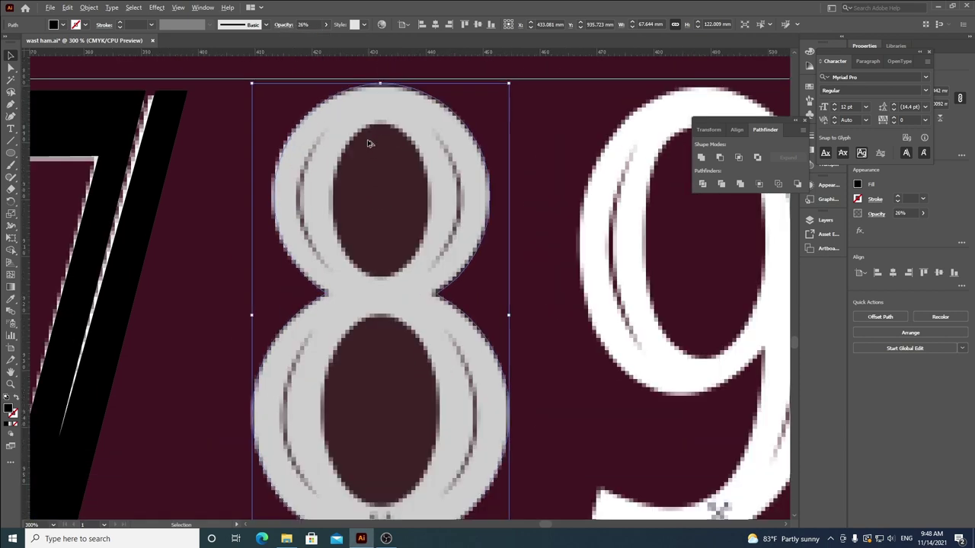
{"action": "left_click", "coordinate": [10, 153]}
{"action": "left_click_drag", "start_coordinate": [320, 119], "coordinate": [462, 349]}
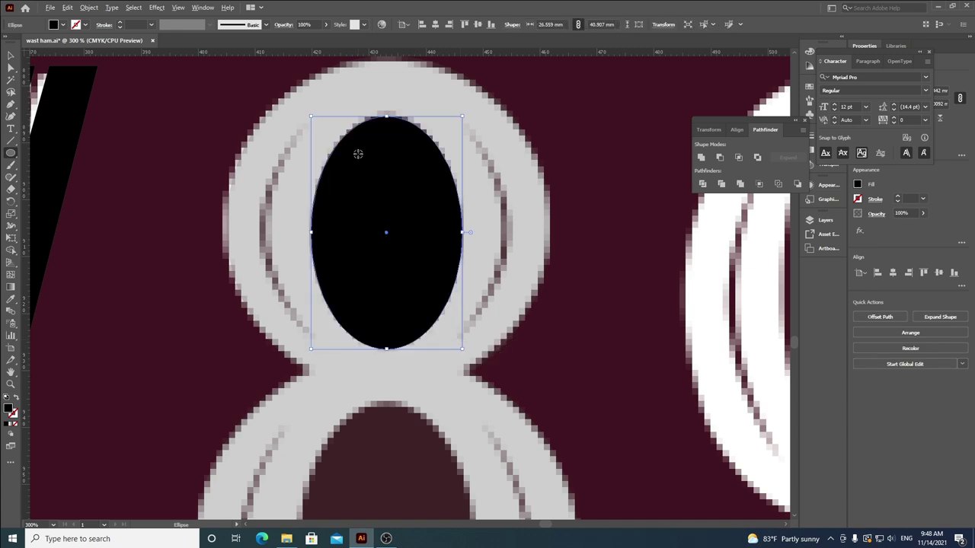
{"action": "scroll", "coordinate": [355, 152], "scroll_direction": "down", "scroll_amount": 2}
{"action": "left_click_drag", "start_coordinate": [371, 404], "coordinate": [357, 320]}
{"action": "scroll", "coordinate": [355, 280], "scroll_direction": "up", "scroll_amount": 2}
{"action": "left_click_drag", "start_coordinate": [270, 100], "coordinate": [445, 383]}
{"action": "scroll", "coordinate": [427, 335], "scroll_direction": "down", "scroll_amount": 3}
Step: Select the 8 silhouette with both counter ellipses and subtract the ellipses from it
{"action": "key", "text": "v"}
{"action": "left_click_drag", "start_coordinate": [524, 208], "coordinate": [387, 280]}
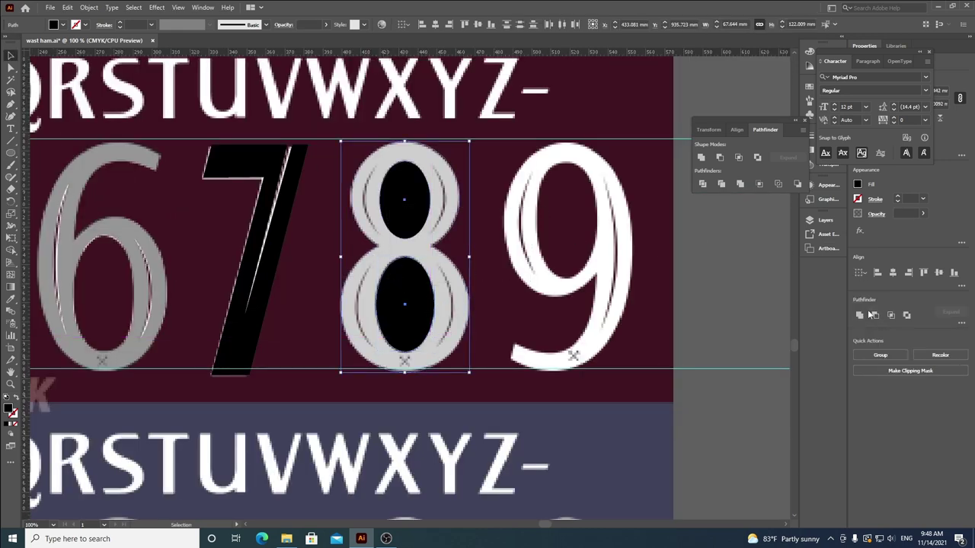
{"action": "left_click", "coordinate": [872, 315]}
{"action": "key", "text": "ctrl+plus"}
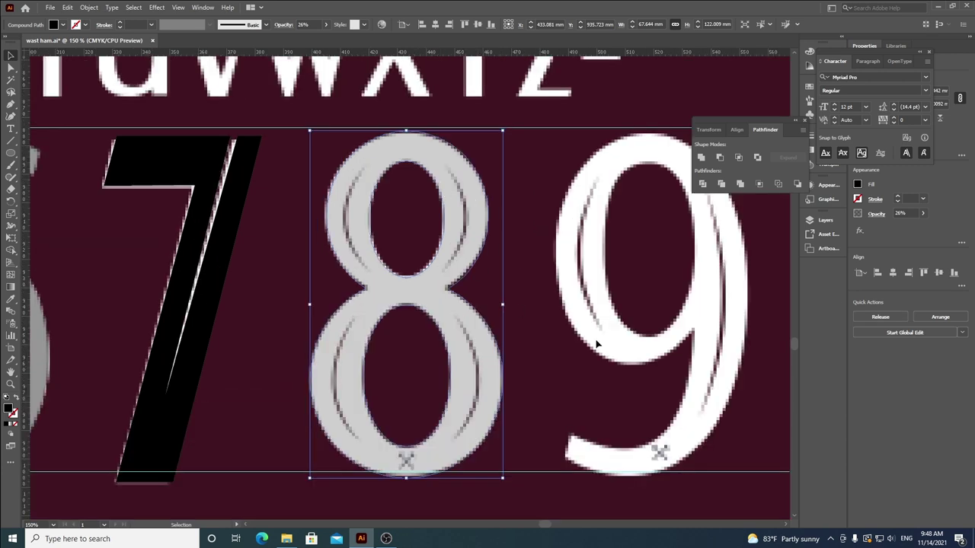
Step: Place a copy of the 8 beside the copied 7 outside the reference image and set the copy's opacity to 100%
{"action": "left_click_drag", "start_coordinate": [596, 344], "coordinate": [567, 296]}
{"action": "scroll", "coordinate": [403, 176], "scroll_direction": "down", "scroll_amount": 2}
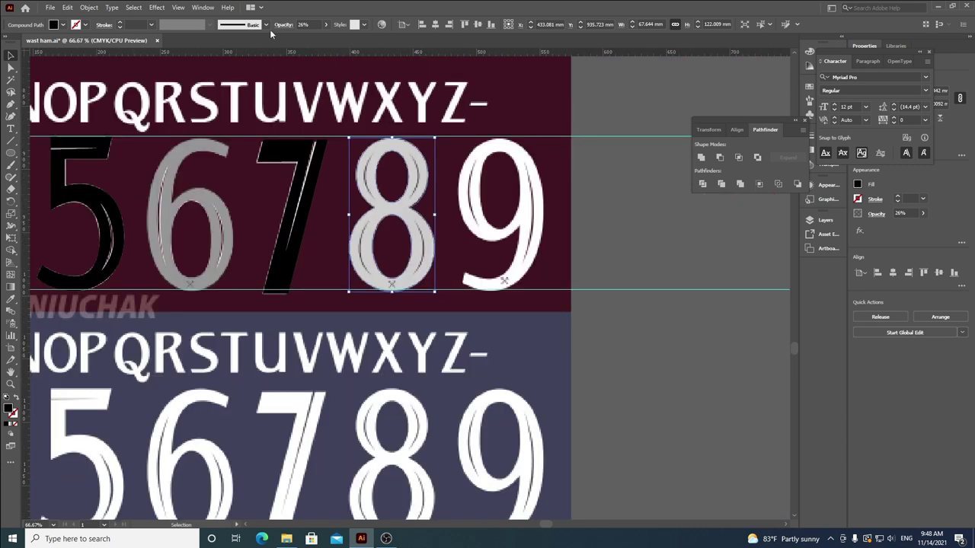
{"action": "scroll", "coordinate": [614, 300], "scroll_direction": "down", "scroll_amount": 3}
{"action": "left_click_drag", "start_coordinate": [538, 271], "coordinate": [188, 271]}
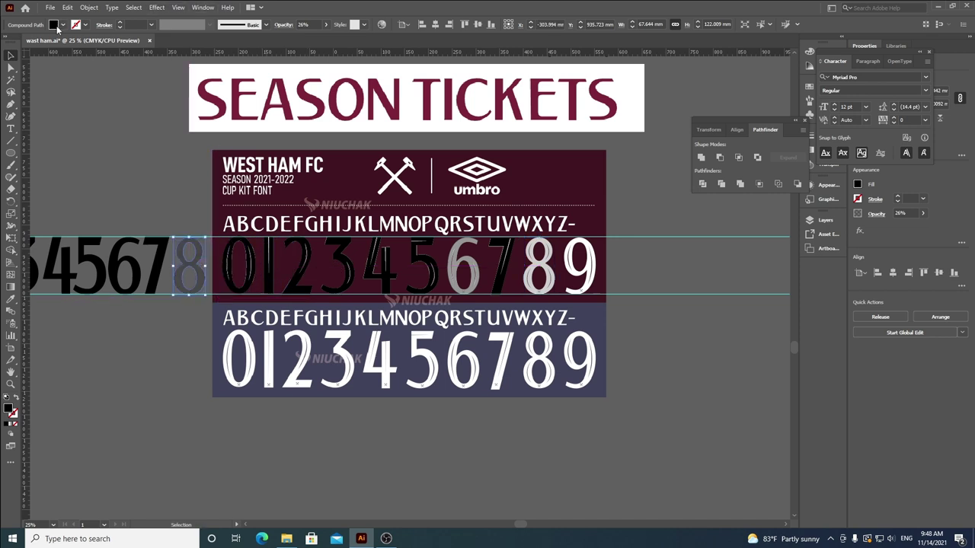
{"action": "left_click", "coordinate": [320, 23]}
{"action": "left_click", "coordinate": [325, 24]}
{"action": "left_click_drag", "start_coordinate": [296, 37], "coordinate": [349, 47]}
{"action": "left_click", "coordinate": [198, 338]}
Step: Move the row of copied numerals farther away from the reference image and deselect it
{"action": "key", "text": "space"}
{"action": "left_click_drag", "start_coordinate": [198, 338], "coordinate": [349, 307]}
{"action": "left_click_drag", "start_coordinate": [360, 246], "coordinate": [252, 246]}
{"action": "left_click", "coordinate": [272, 322]}
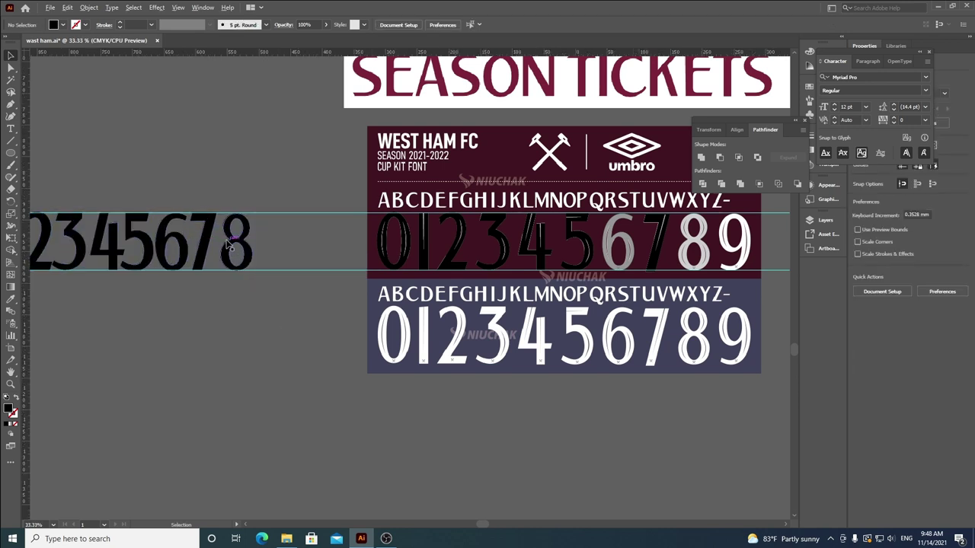
Step: Enlarge the copied 8 slightly so its top reaches the upper guide, and deselect it
{"action": "scroll", "coordinate": [229, 244], "scroll_direction": "up", "scroll_amount": 4}
{"action": "left_click", "coordinate": [226, 245]}
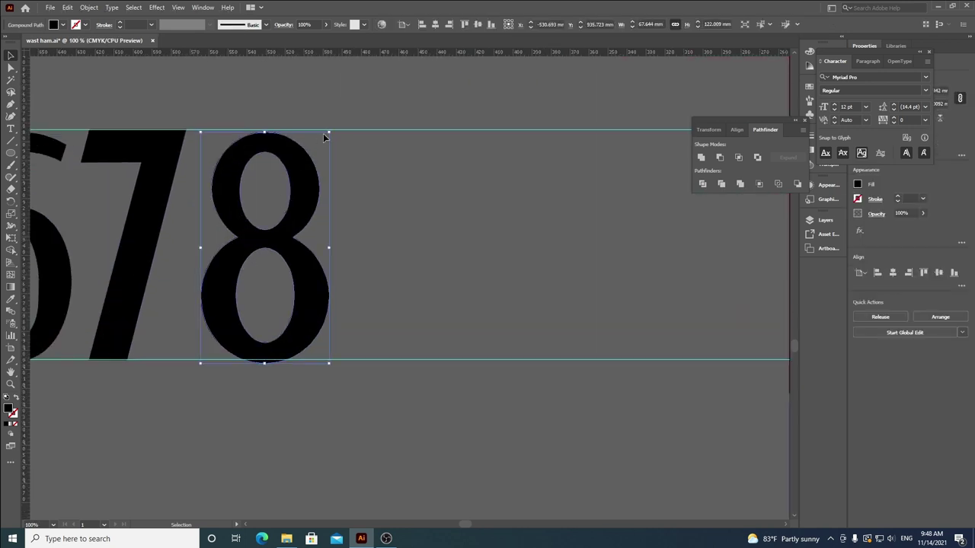
{"action": "left_click_drag", "start_coordinate": [332, 128], "coordinate": [334, 128]}
{"action": "left_click", "coordinate": [447, 234]}
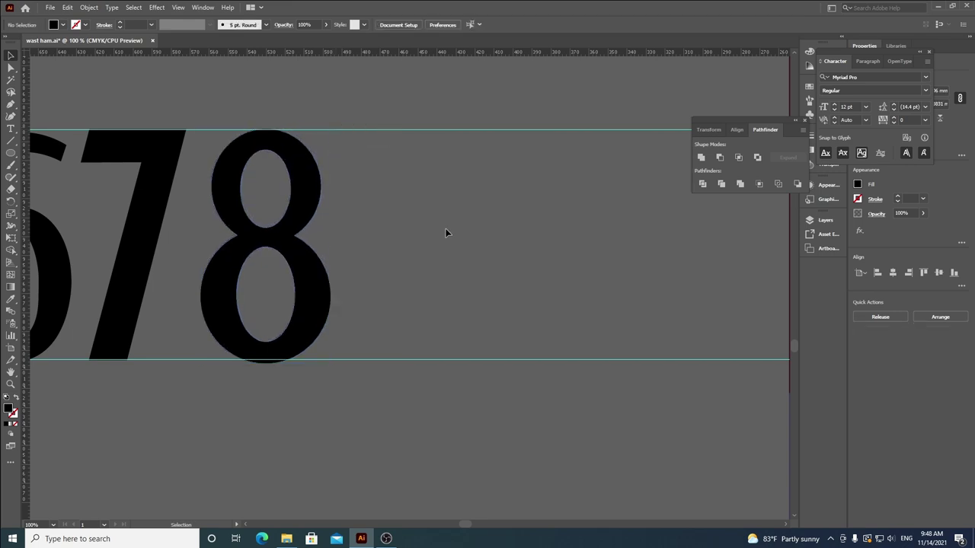
Step: Restore the opacity of the 6 on the reference image to 100% and deselect it
{"action": "scroll", "coordinate": [446, 240], "scroll_direction": "down", "scroll_amount": 3}
{"action": "left_click_drag", "start_coordinate": [703, 377], "coordinate": [262, 378]}
{"action": "left_click_drag", "start_coordinate": [647, 272], "coordinate": [352, 276]}
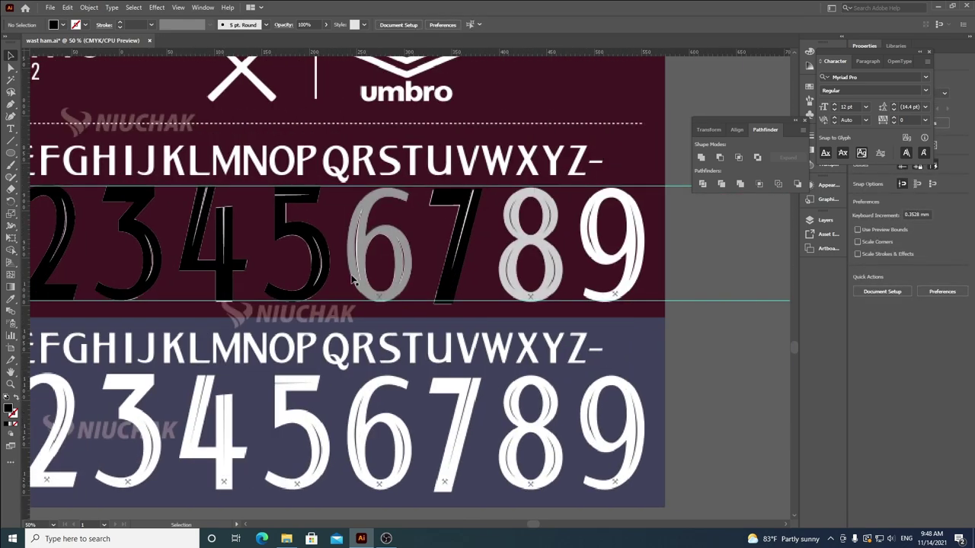
{"action": "left_click", "coordinate": [398, 269]}
{"action": "scroll", "coordinate": [403, 278], "scroll_direction": "up", "scroll_amount": 4}
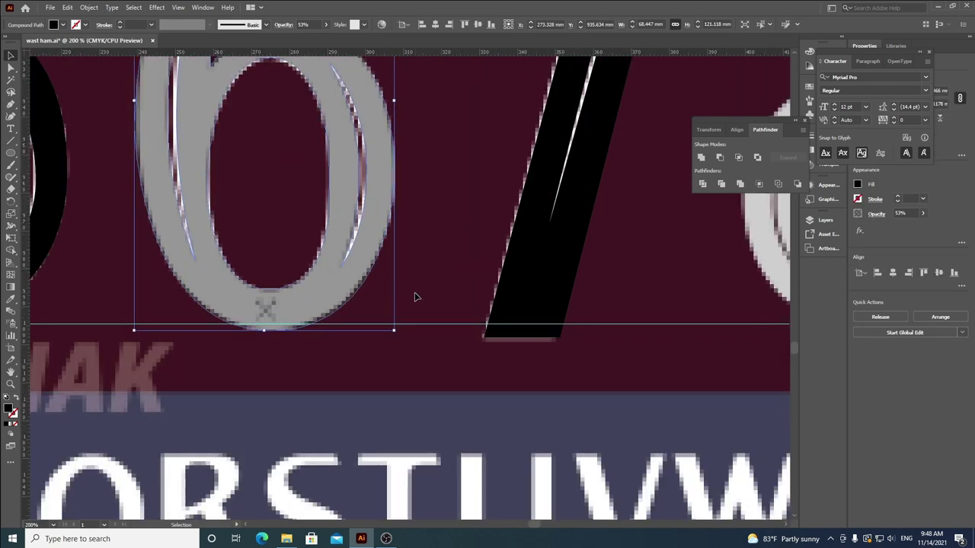
{"action": "left_click", "coordinate": [325, 27]}
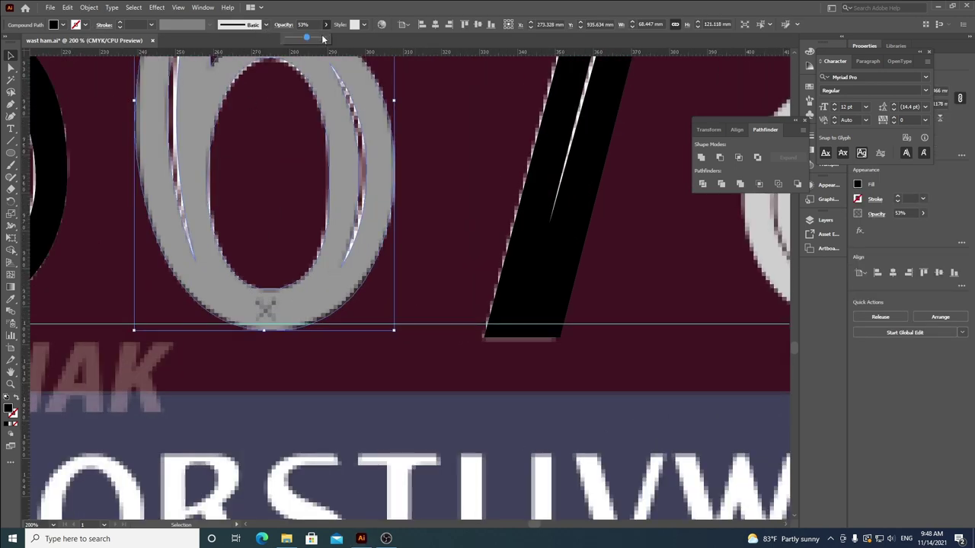
{"action": "left_click", "coordinate": [324, 37]}
{"action": "left_click", "coordinate": [471, 122]}
{"action": "scroll", "coordinate": [472, 156], "scroll_direction": "down", "scroll_amount": 4}
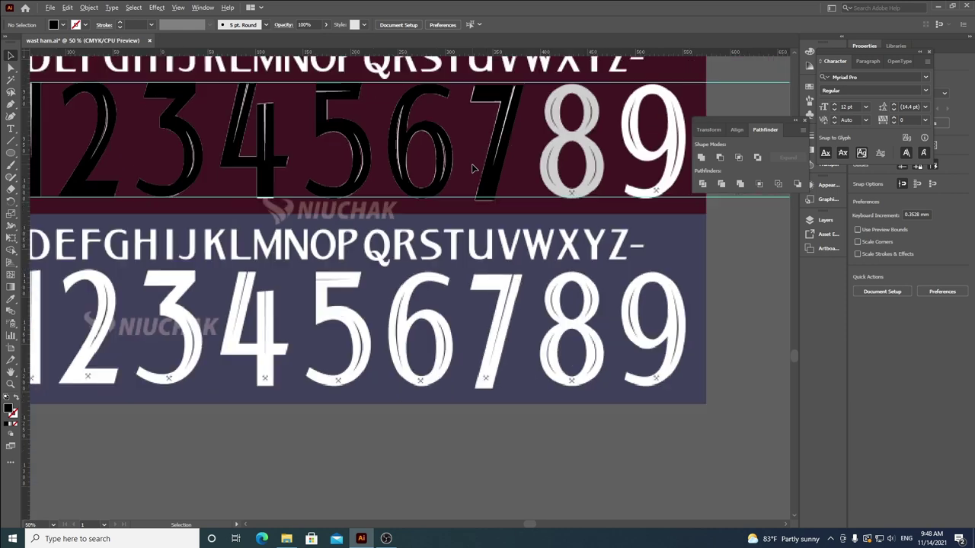
Step: Draw a closed, four-point angular sliver with the Pen tool over the left inner line of the 8's upper bowl
{"action": "left_click", "coordinate": [406, 124]}
{"action": "left_click", "coordinate": [512, 124]}
{"action": "left_click", "coordinate": [633, 165]}
{"action": "left_click_drag", "start_coordinate": [633, 166], "coordinate": [446, 180]}
{"action": "left_click", "coordinate": [402, 179]}
{"action": "scroll", "coordinate": [362, 90], "scroll_direction": "up", "scroll_amount": 1}
{"action": "scroll", "coordinate": [364, 93], "scroll_direction": "up", "scroll_amount": 4}
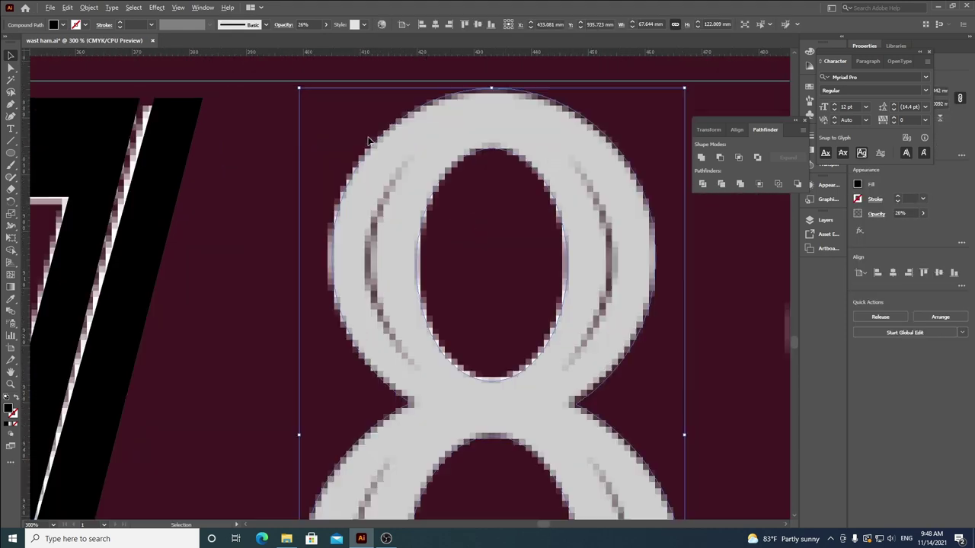
{"action": "left_click", "coordinate": [9, 106]}
{"action": "left_click", "coordinate": [413, 154]}
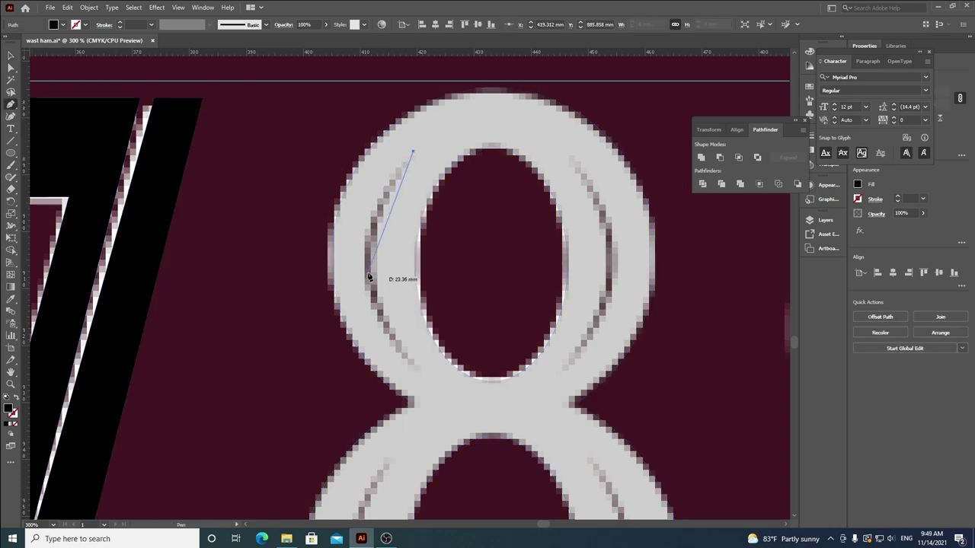
{"action": "left_click", "coordinate": [363, 265]}
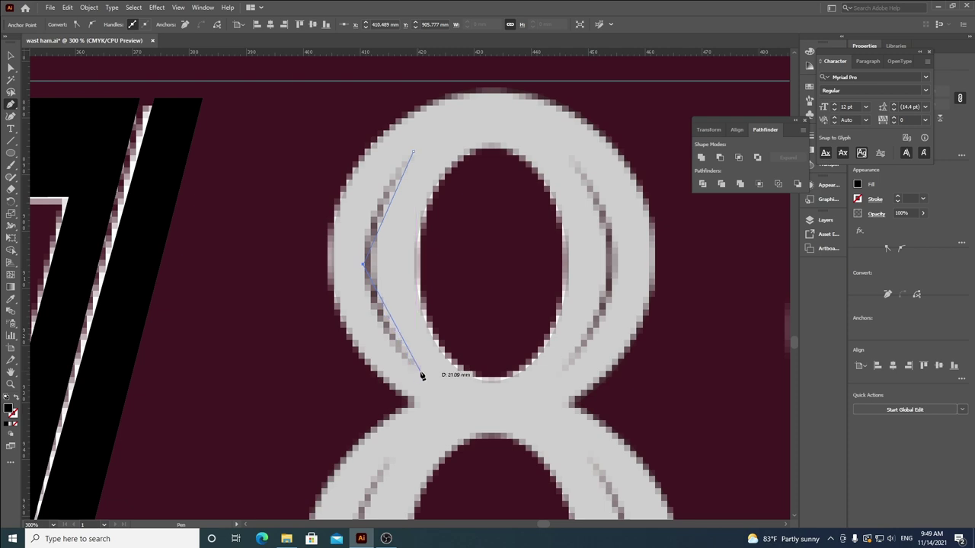
{"action": "left_click", "coordinate": [419, 373]}
{"action": "left_click", "coordinate": [378, 266]}
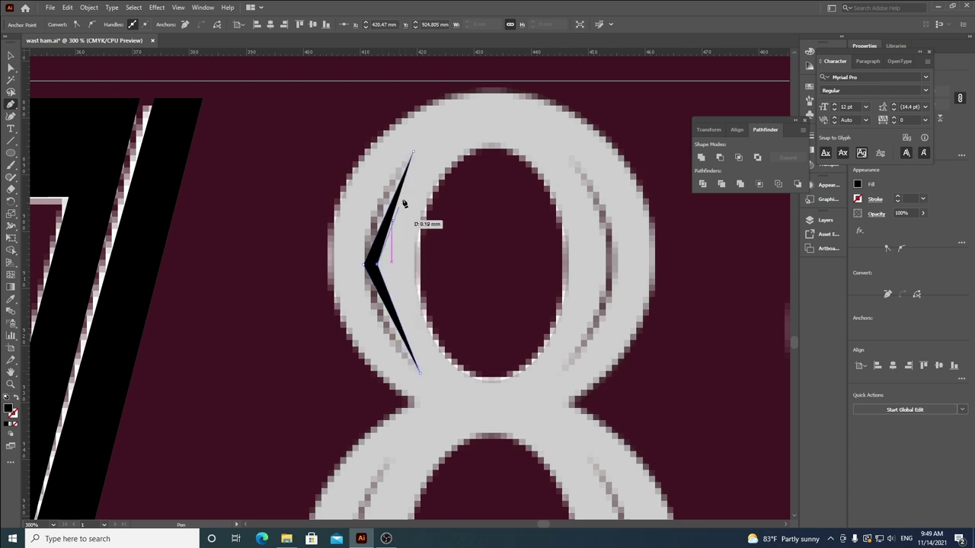
{"action": "left_click", "coordinate": [414, 154]}
Step: Convert the outer middle anchor of the upper-bowl sliver to smooth and lengthen both handles so its edge curves evenly
{"action": "key", "text": "a"}
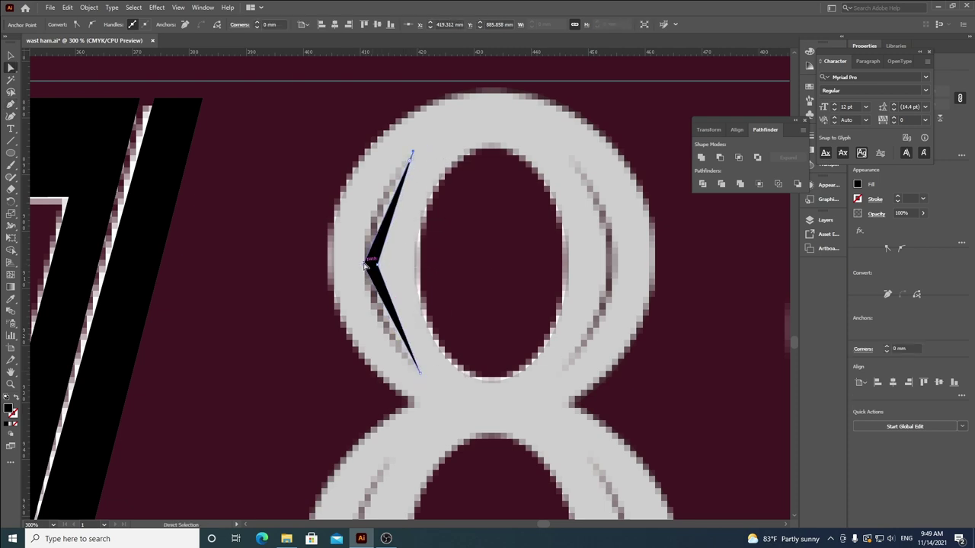
{"action": "left_click", "coordinate": [368, 264]}
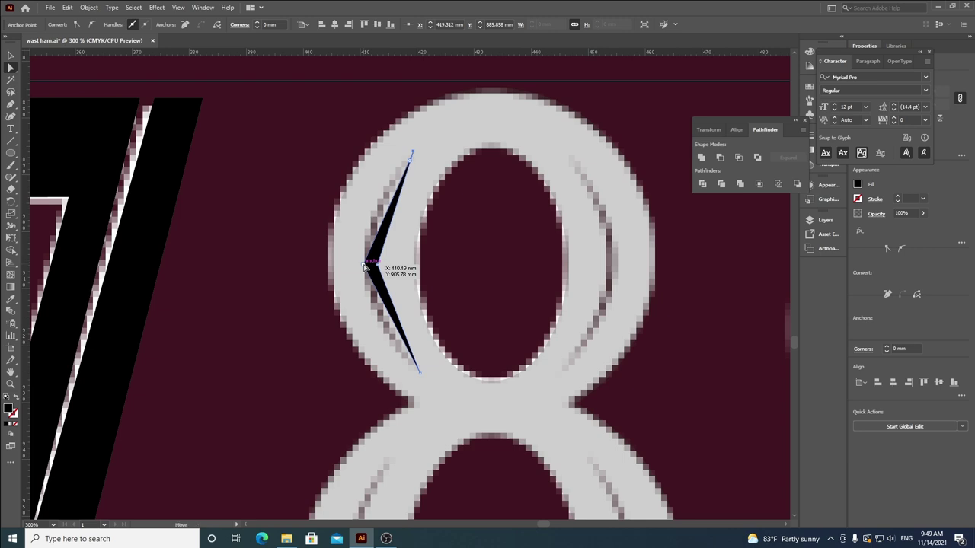
{"action": "left_click", "coordinate": [91, 25]}
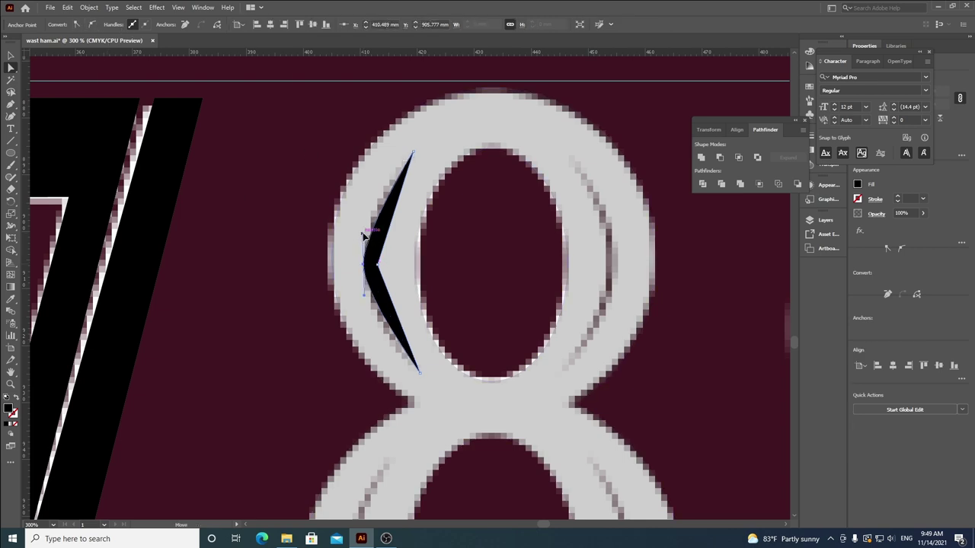
{"action": "left_click_drag", "start_coordinate": [347, 201], "coordinate": [344, 197]}
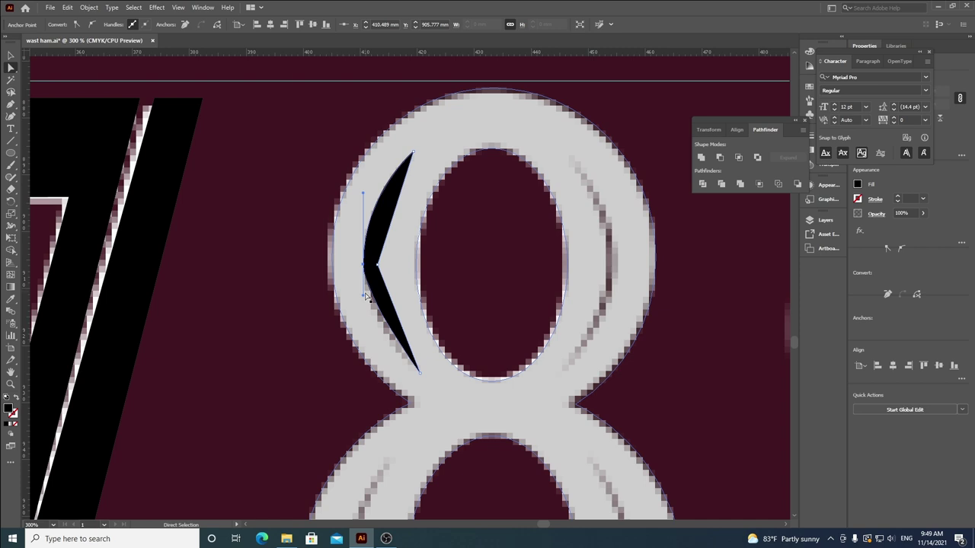
{"action": "left_click_drag", "start_coordinate": [364, 296], "coordinate": [385, 270]}
Step: Smooth the sliver's inner middle anchor, lengthen both handles and shift the anchor slightly outward to form a thin crescent
{"action": "left_click", "coordinate": [93, 25]}
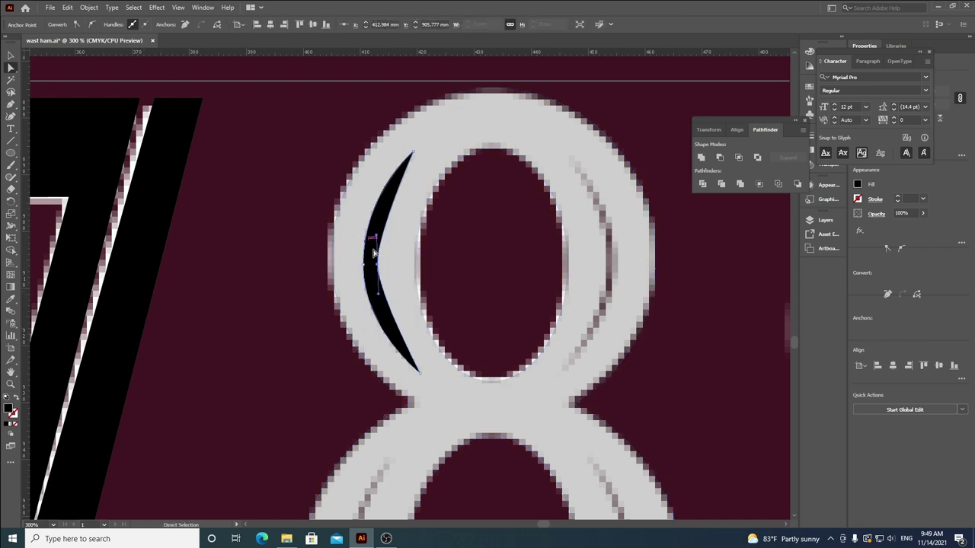
{"action": "left_click", "coordinate": [386, 267]}
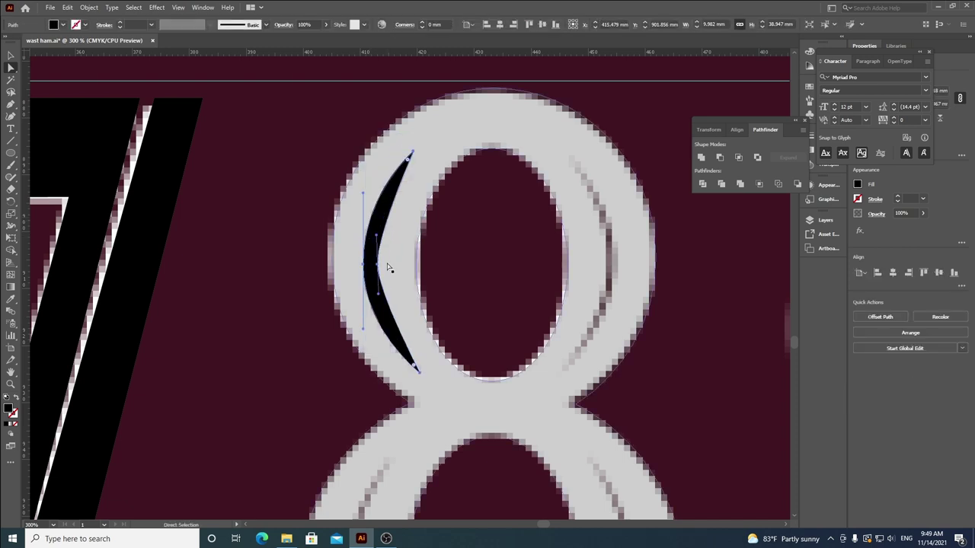
{"action": "left_click", "coordinate": [378, 259]}
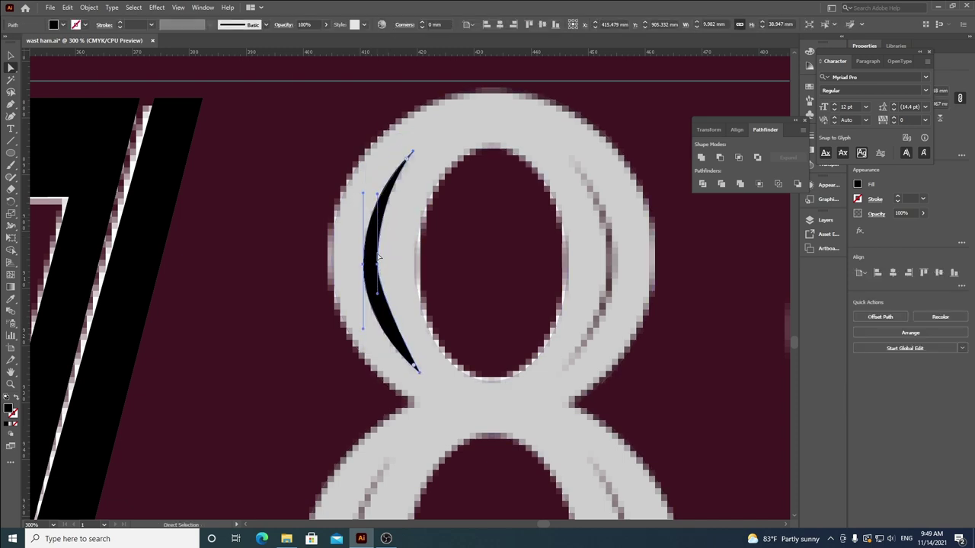
{"action": "left_click_drag", "start_coordinate": [379, 298], "coordinate": [376, 328]}
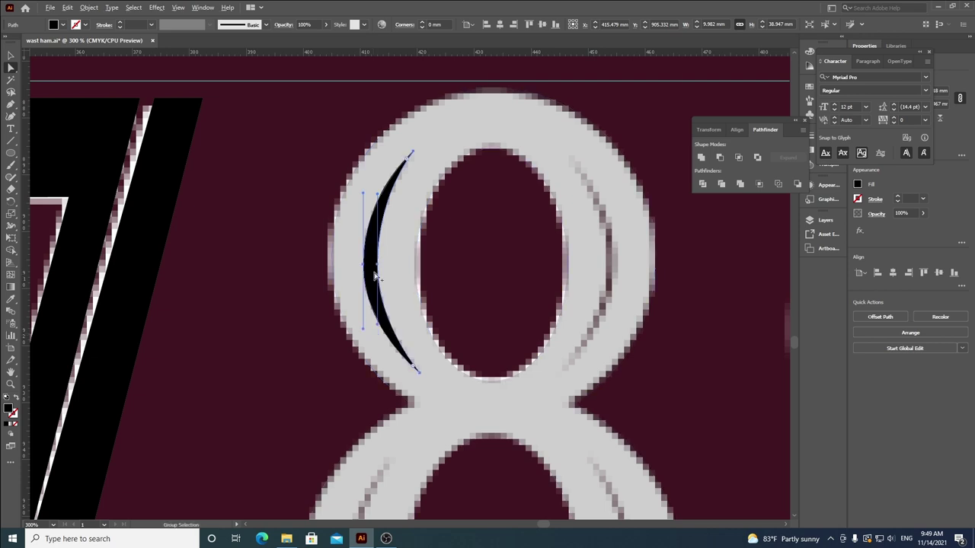
{"action": "scroll", "coordinate": [377, 268], "scroll_direction": "up", "scroll_amount": 2}
{"action": "left_click_drag", "start_coordinate": [377, 273], "coordinate": [368, 272]}
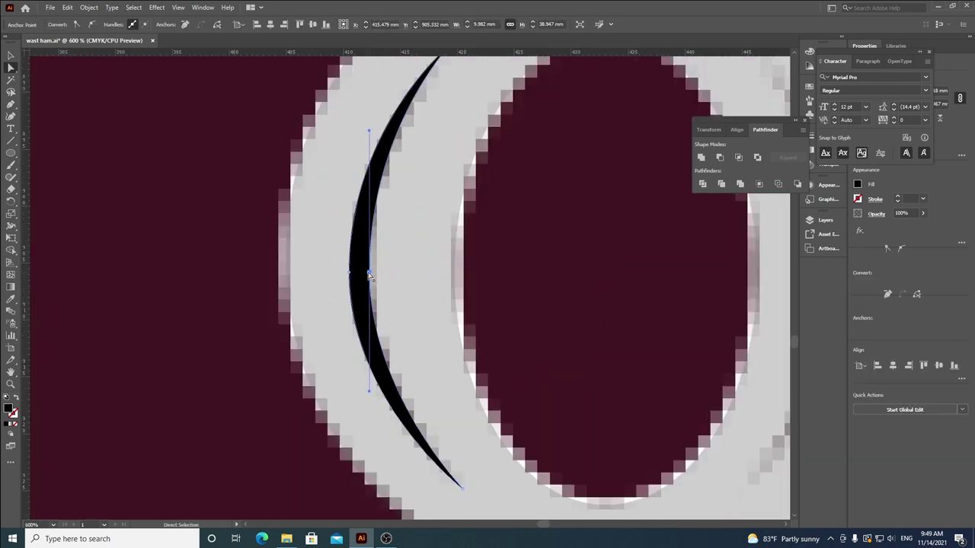
Step: Duplicate the crescent, reflect the copy across the vertical axis and place it over the right inner line of the 8's upper bowl
{"action": "scroll", "coordinate": [378, 296], "scroll_direction": "down", "scroll_amount": 2}
{"action": "left_click", "coordinate": [11, 55]}
{"action": "left_click", "coordinate": [237, 316]}
{"action": "left_click", "coordinate": [378, 282]}
{"action": "left_click_drag", "start_coordinate": [379, 283], "coordinate": [582, 285]}
{"action": "right_click", "coordinate": [578, 291]}
{"action": "mouse_move", "coordinate": [609, 224]}
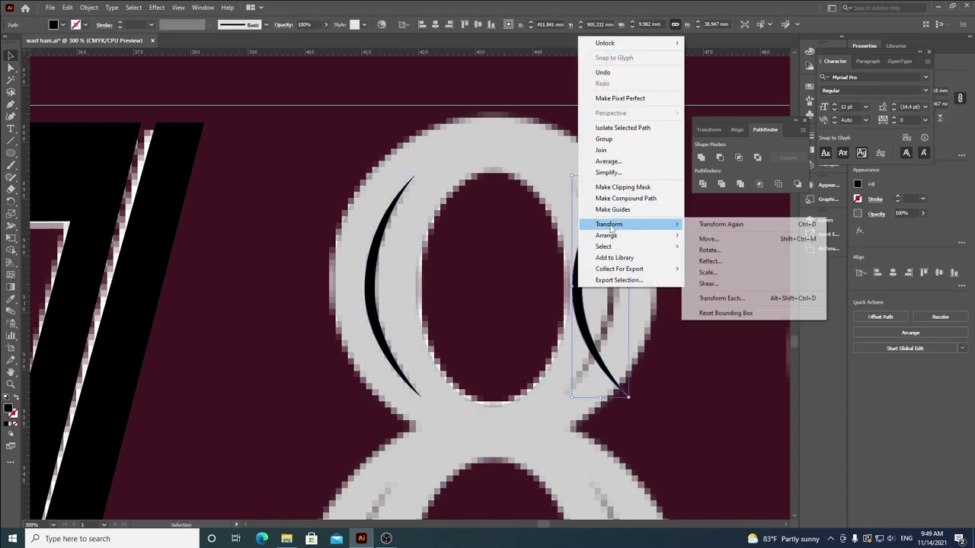
{"action": "left_click", "coordinate": [715, 261]}
{"action": "left_click", "coordinate": [494, 331]}
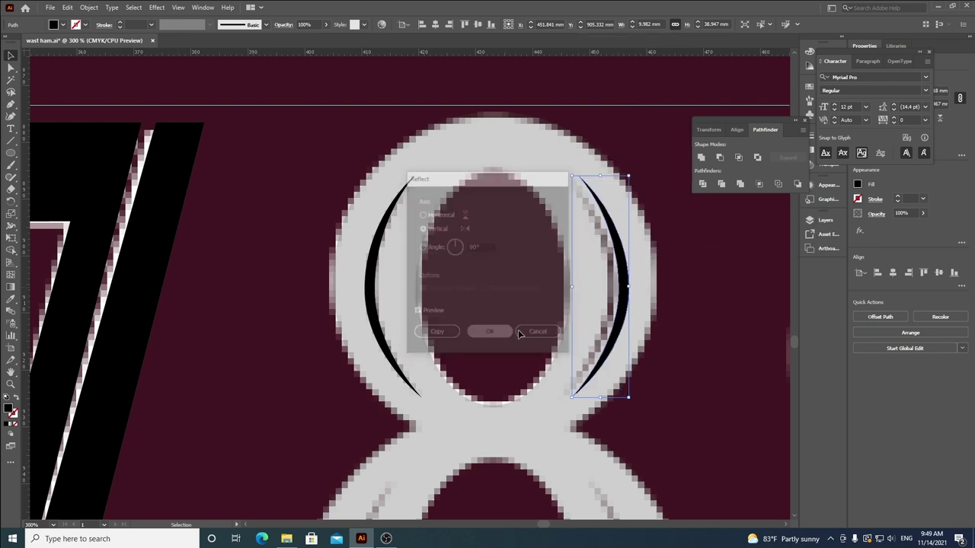
{"action": "left_click_drag", "start_coordinate": [620, 328], "coordinate": [536, 205]}
{"action": "scroll", "coordinate": [467, 245], "scroll_direction": "down", "scroll_amount": 2}
{"action": "left_click", "coordinate": [591, 315]}
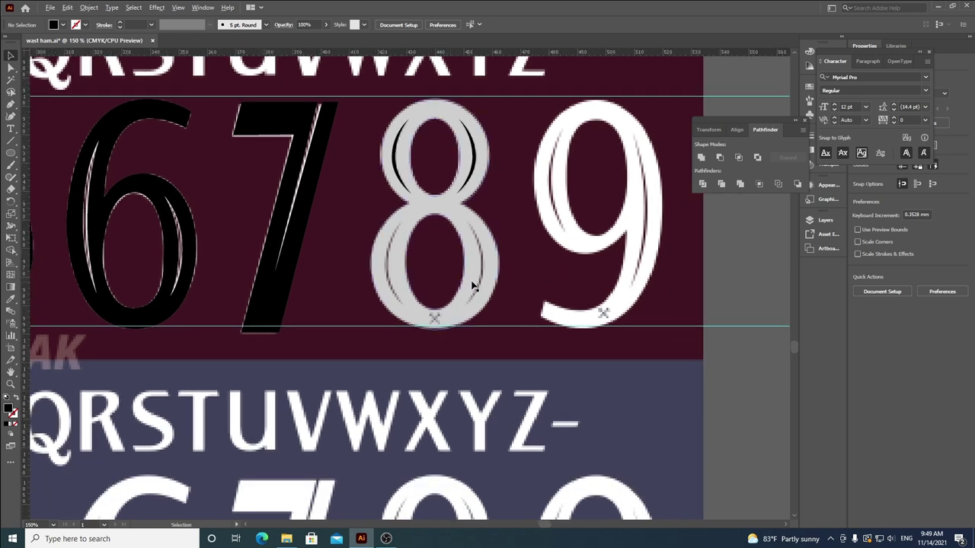
Step: Draw a closed, four-point angular sliver with the Pen tool over the left inner line of the 8's lower bowl
{"action": "scroll", "coordinate": [472, 285], "scroll_direction": "up", "scroll_amount": 1}
{"action": "scroll", "coordinate": [221, 289], "scroll_direction": "down", "scroll_amount": 4}
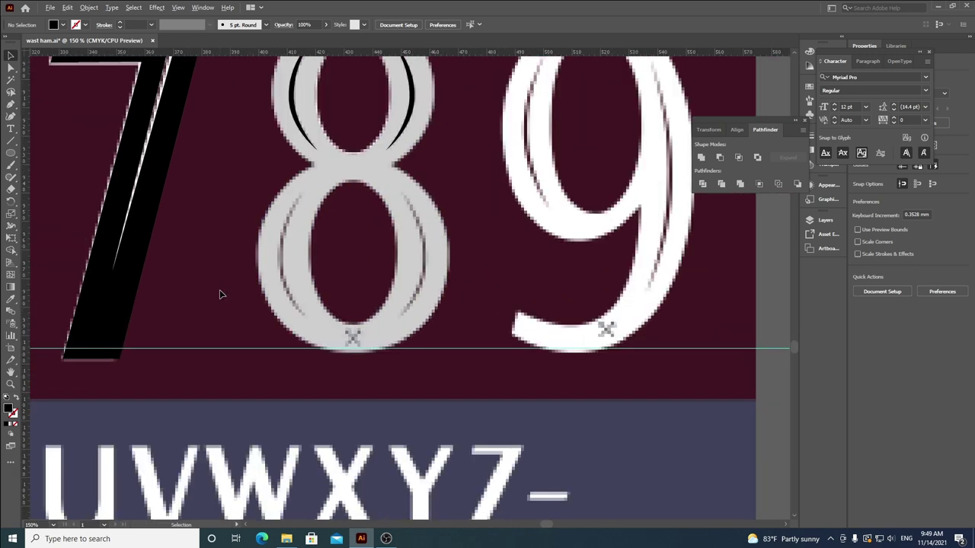
{"action": "scroll", "coordinate": [277, 288], "scroll_direction": "up", "scroll_amount": 4}
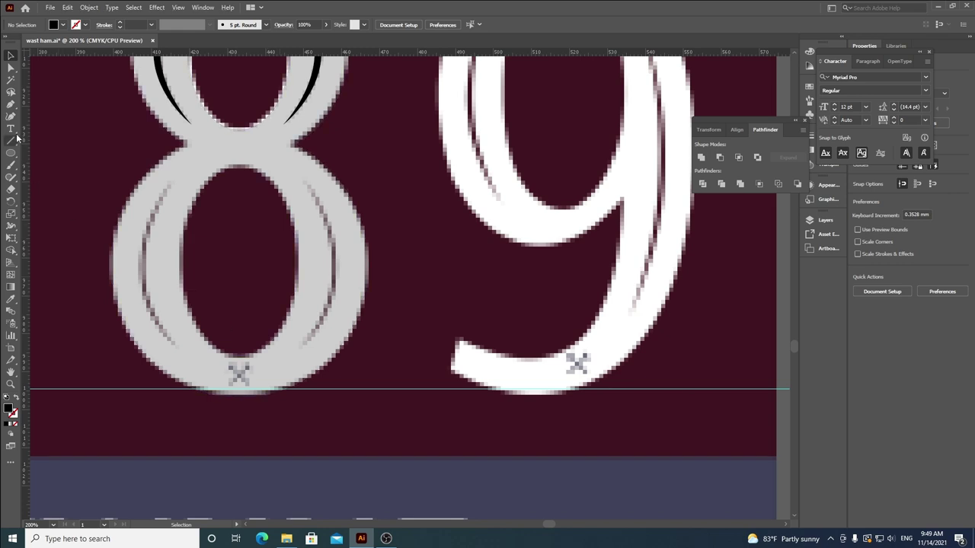
{"action": "left_click", "coordinate": [11, 104]}
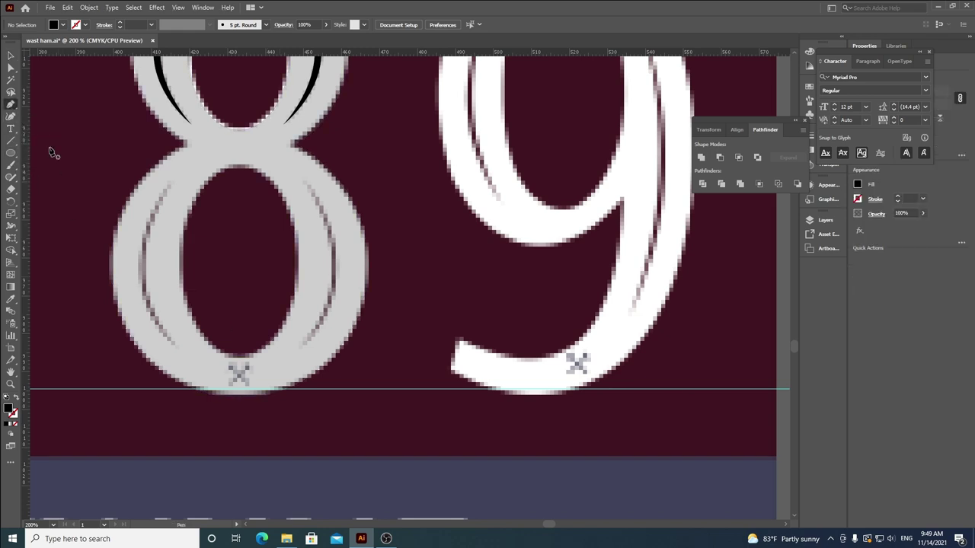
{"action": "scroll", "coordinate": [232, 191], "scroll_direction": "up", "scroll_amount": 1}
{"action": "left_click", "coordinate": [210, 170]}
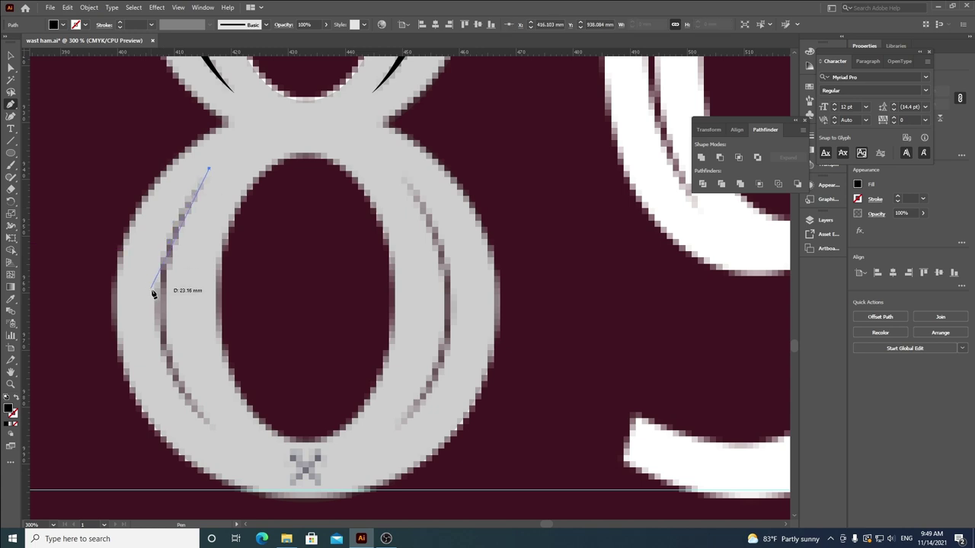
{"action": "left_click", "coordinate": [153, 309]}
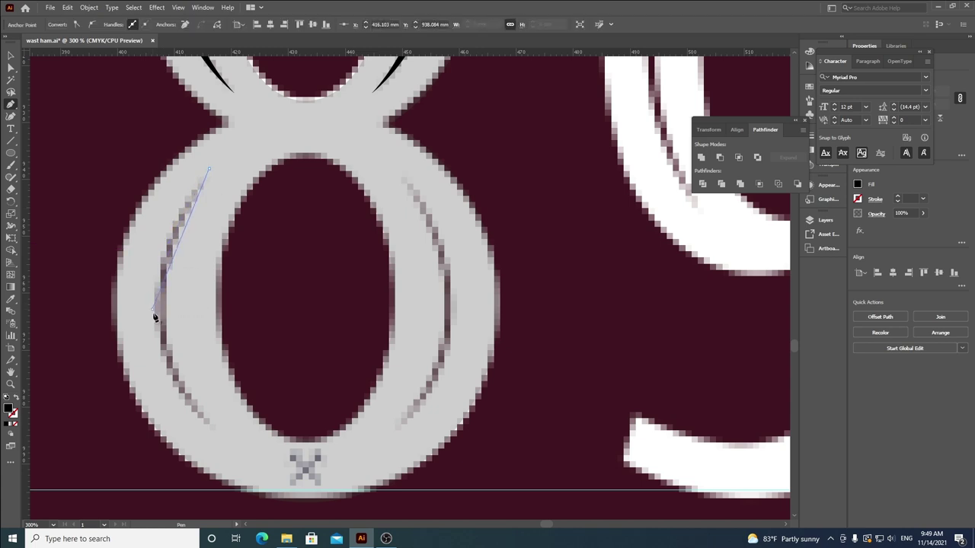
{"action": "left_click", "coordinate": [210, 423]}
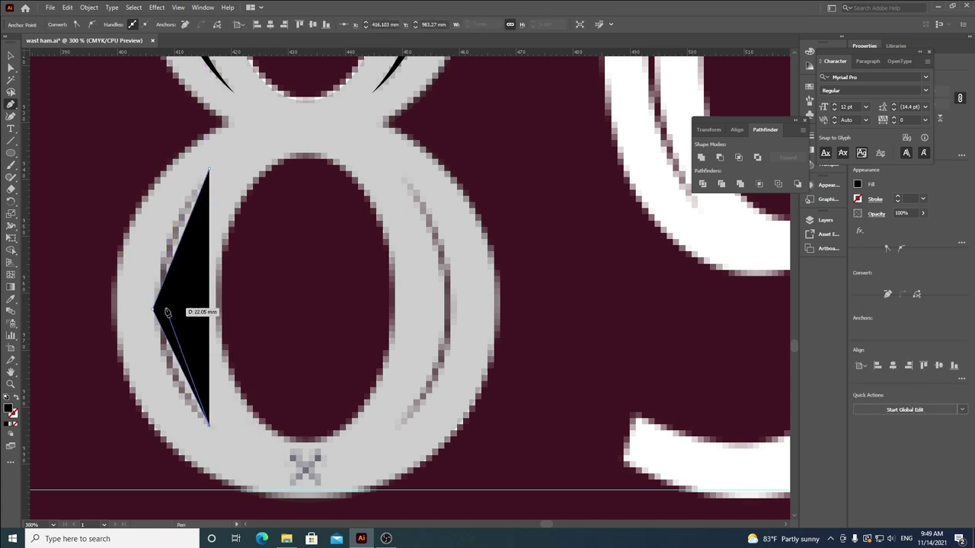
{"action": "left_click", "coordinate": [163, 309]}
{"action": "left_click", "coordinate": [210, 171]}
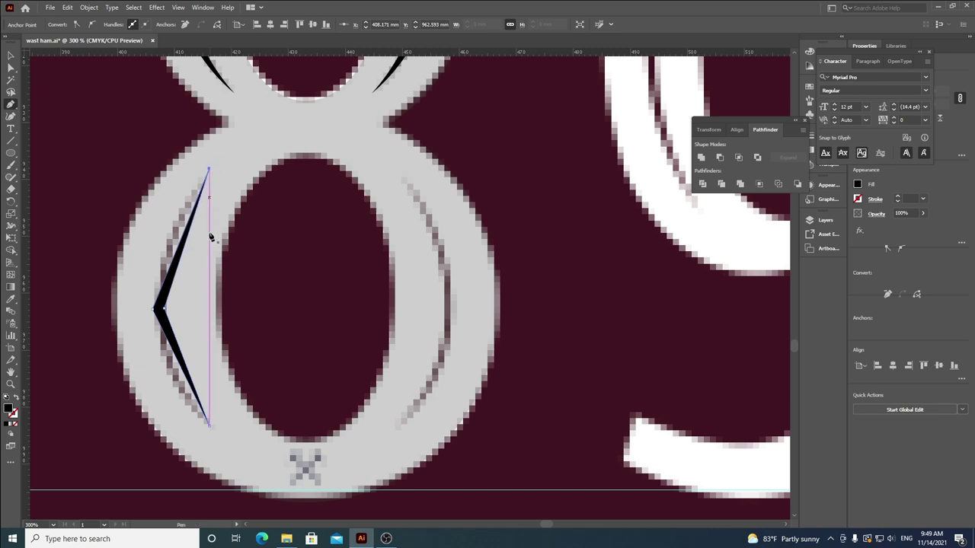
Step: Convert the outer middle anchor of the lower-bowl sliver to smooth and lengthen both handles into an even curve
{"action": "key", "text": "a"}
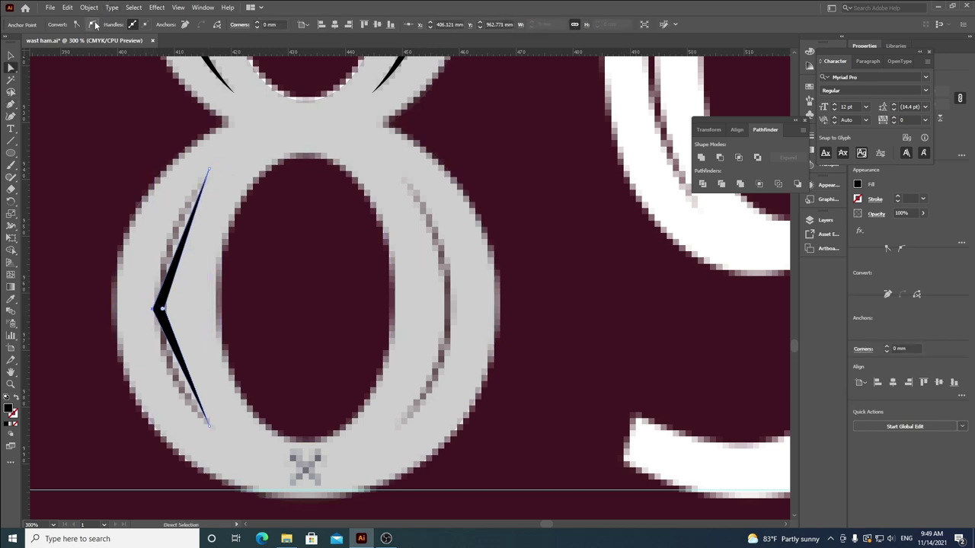
{"action": "left_click", "coordinate": [92, 25]}
{"action": "left_click_drag", "start_coordinate": [152, 275], "coordinate": [152, 230]}
{"action": "left_click_drag", "start_coordinate": [159, 338], "coordinate": [153, 387]}
Step: Smooth the lower-bowl sliver's inner middle anchor, lengthen both handles to form a thin crescent, and deselect it
{"action": "left_click", "coordinate": [164, 308]}
{"action": "left_click", "coordinate": [91, 23]}
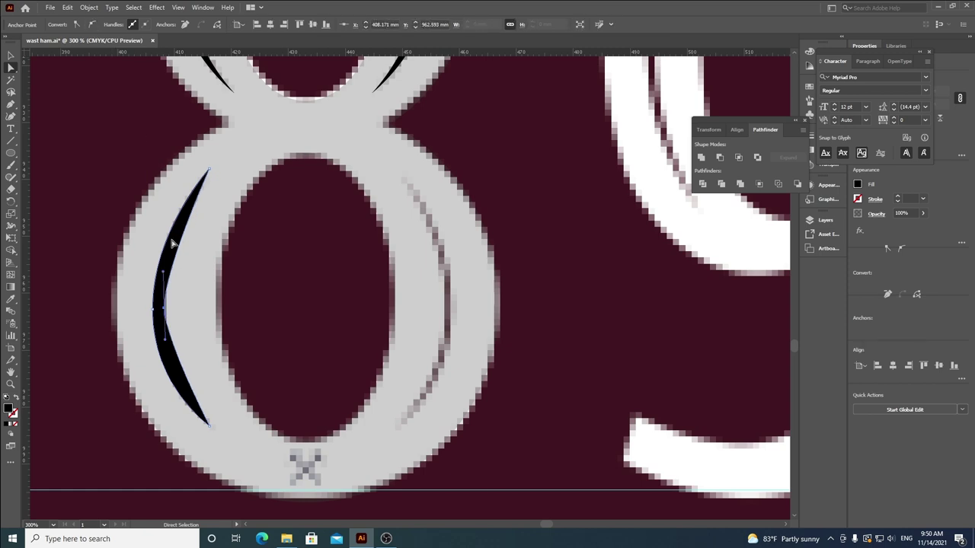
{"action": "left_click_drag", "start_coordinate": [165, 274], "coordinate": [149, 240]}
{"action": "left_click_drag", "start_coordinate": [165, 340], "coordinate": [163, 376]}
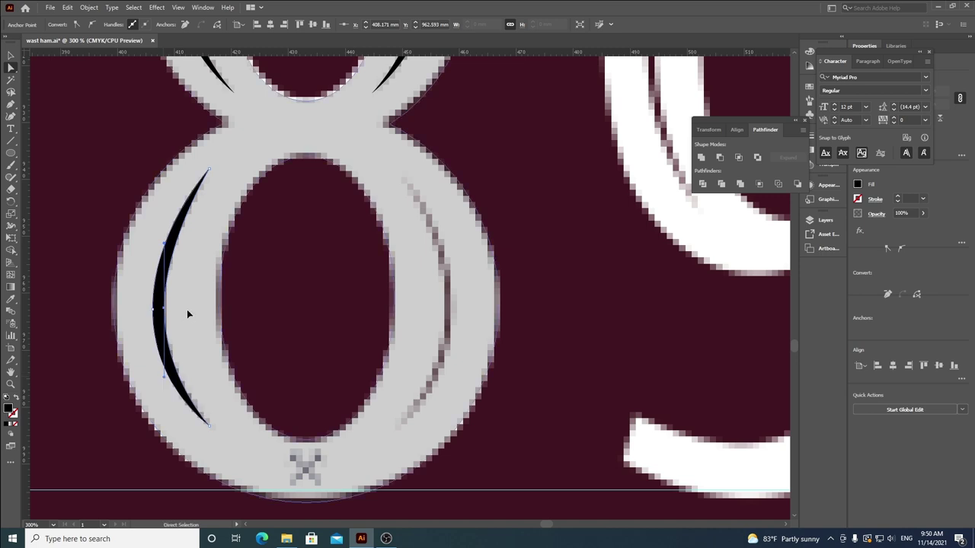
{"action": "left_click", "coordinate": [188, 313]}
{"action": "left_click", "coordinate": [80, 169]}
Step: Duplicate the lower crescent, reflect the copy across the vertical axis and place it over the lower bowl's right inner line
{"action": "key", "text": "v"}
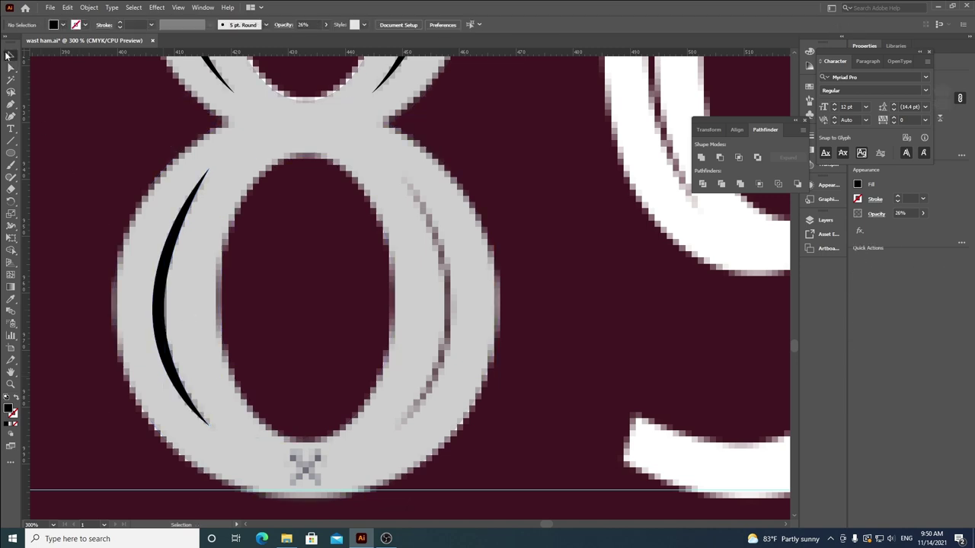
{"action": "left_click", "coordinate": [161, 311]}
{"action": "left_click_drag", "start_coordinate": [161, 311], "coordinate": [433, 311]}
{"action": "right_click", "coordinate": [440, 290]}
{"action": "mouse_move", "coordinate": [502, 459]}
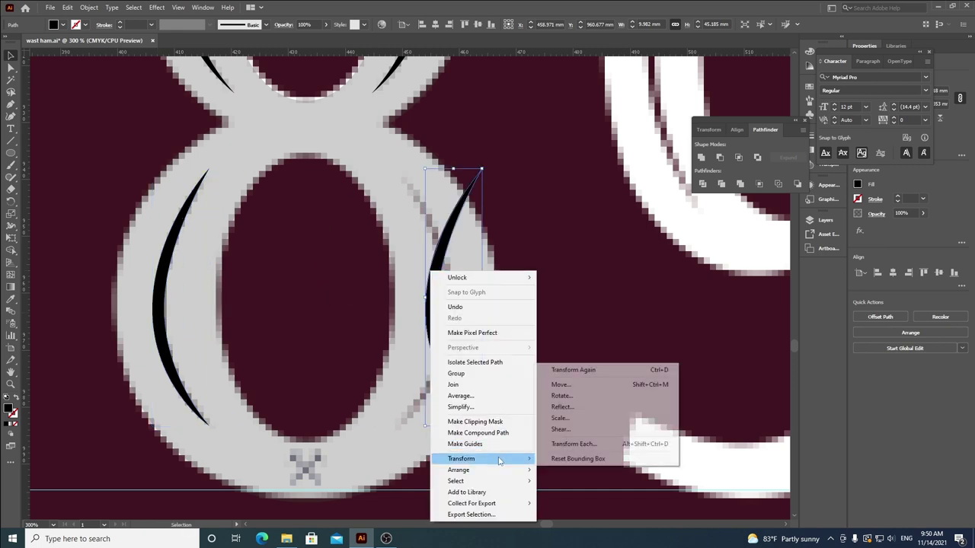
{"action": "left_click", "coordinate": [561, 407]}
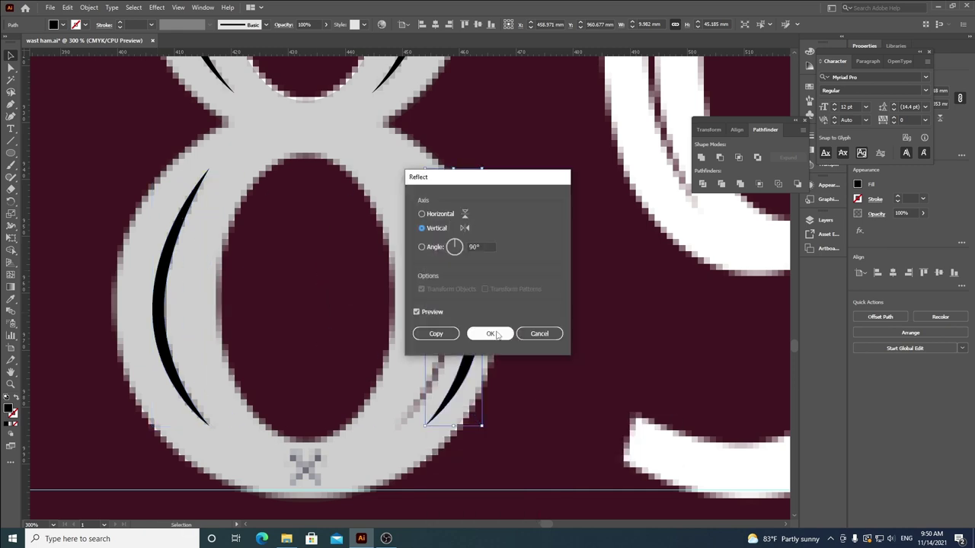
{"action": "left_click", "coordinate": [490, 333]}
{"action": "left_click_drag", "start_coordinate": [470, 354], "coordinate": [446, 354]}
{"action": "left_click", "coordinate": [599, 307]}
{"action": "scroll", "coordinate": [601, 312], "scroll_direction": "down", "scroll_amount": 3}
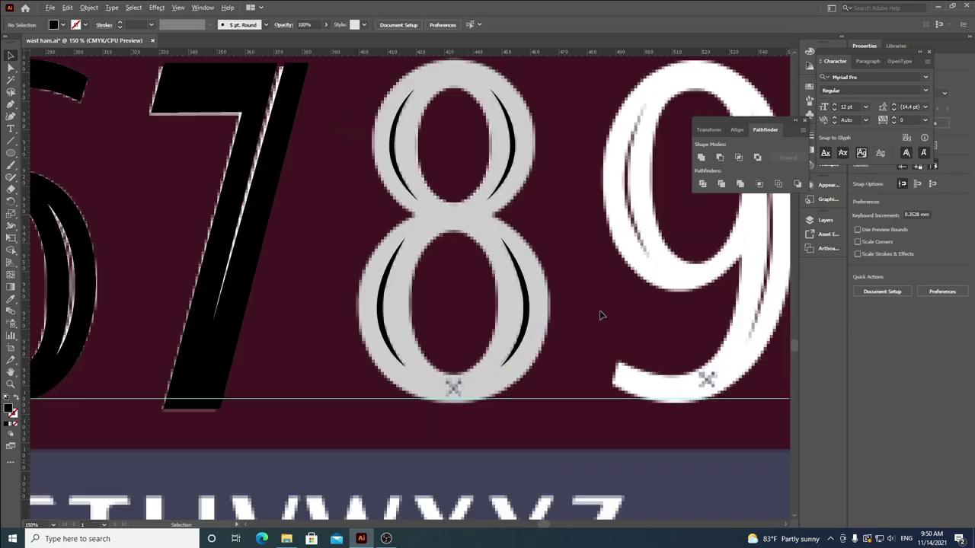
Step: Combine the 8 and its four inner-line shapes into a compound path, set its opacity to 100% and deselect it
{"action": "left_click_drag", "start_coordinate": [681, 325], "coordinate": [659, 326]}
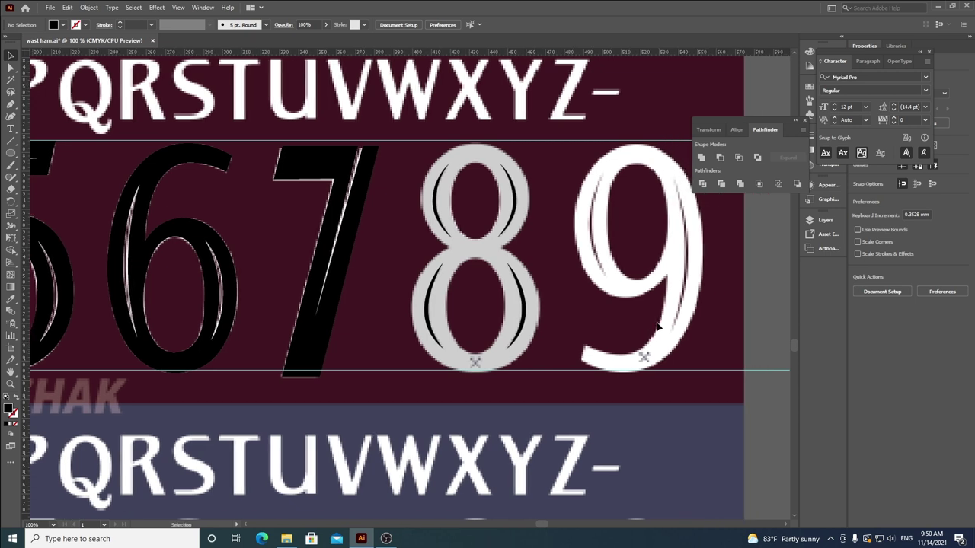
{"action": "scroll", "coordinate": [513, 266], "scroll_direction": "up", "scroll_amount": 1}
{"action": "left_click_drag", "start_coordinate": [322, 148], "coordinate": [600, 399]}
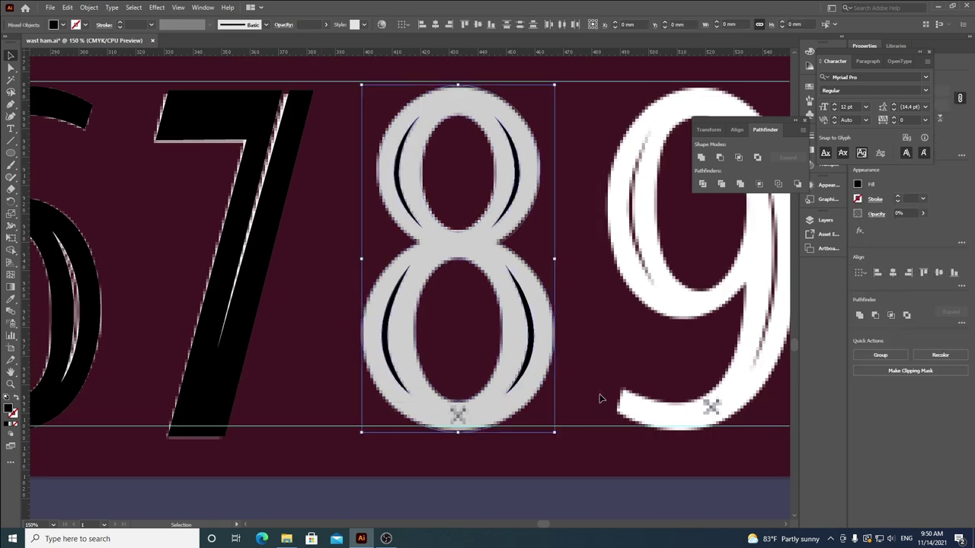
{"action": "key", "text": "ctrl+8"}
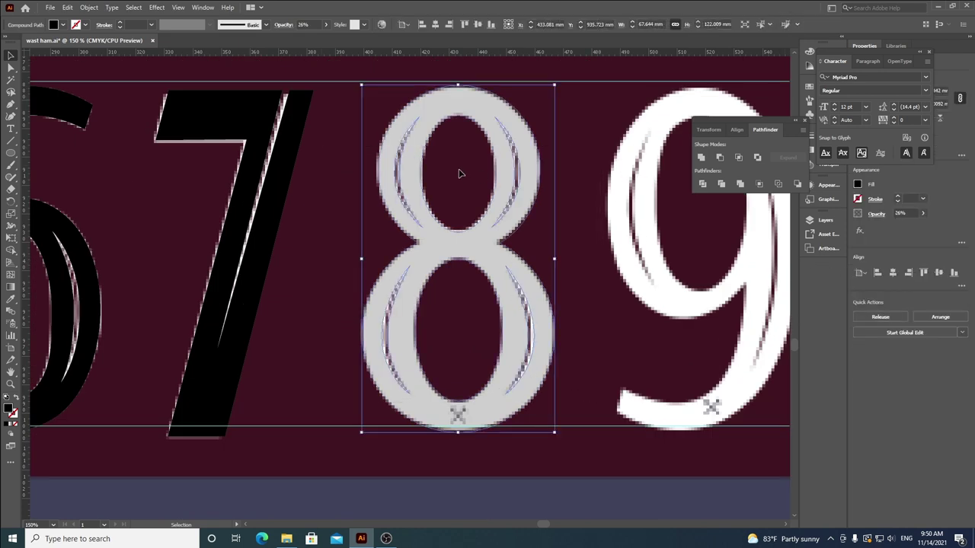
{"action": "left_click", "coordinate": [327, 25]}
{"action": "left_click_drag", "start_coordinate": [317, 40], "coordinate": [413, 77]}
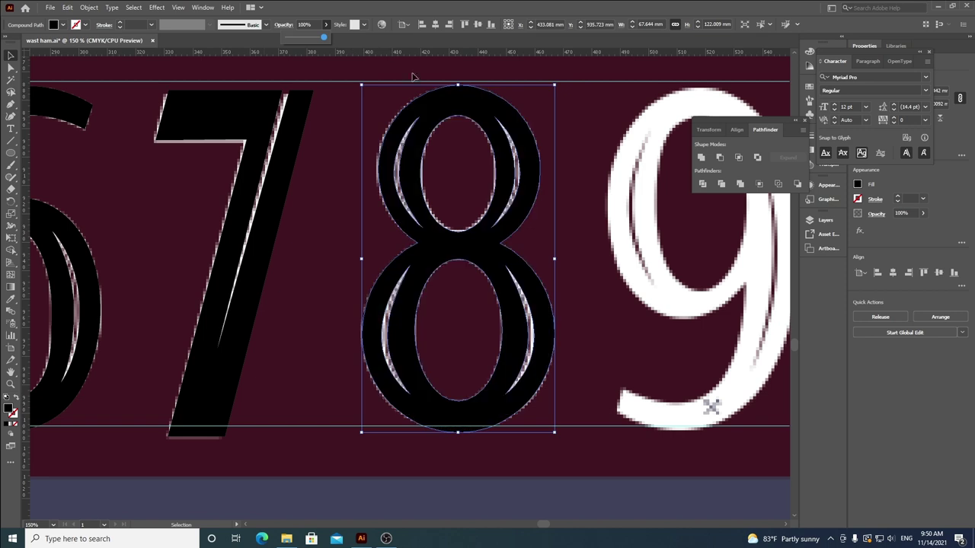
{"action": "scroll", "coordinate": [543, 243], "scroll_direction": "down", "scroll_amount": 3}
{"action": "left_click", "coordinate": [628, 379]}
Step: Try moving the 8 off its reference numeral and over the 7
{"action": "scroll", "coordinate": [624, 364], "scroll_direction": "down", "scroll_amount": 1}
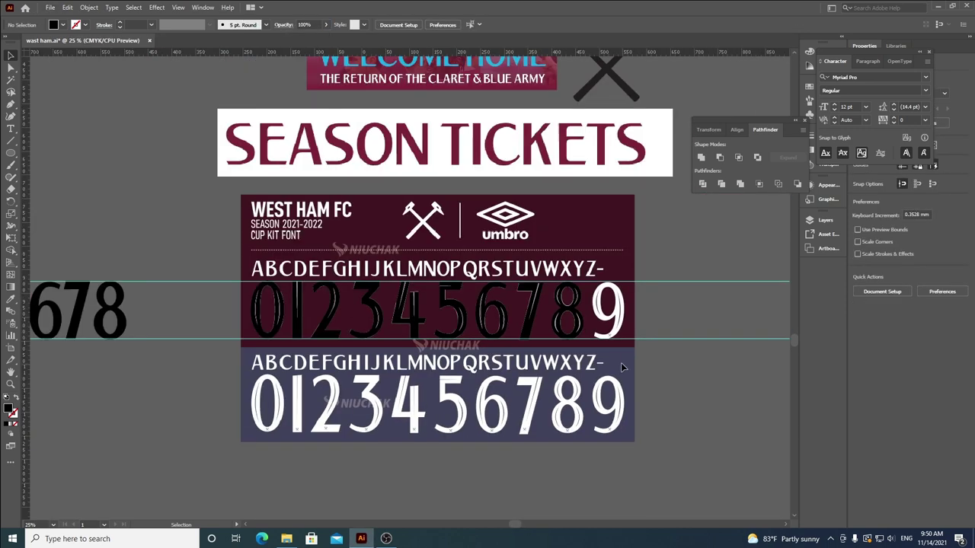
{"action": "scroll", "coordinate": [647, 343], "scroll_direction": "up", "scroll_amount": 2}
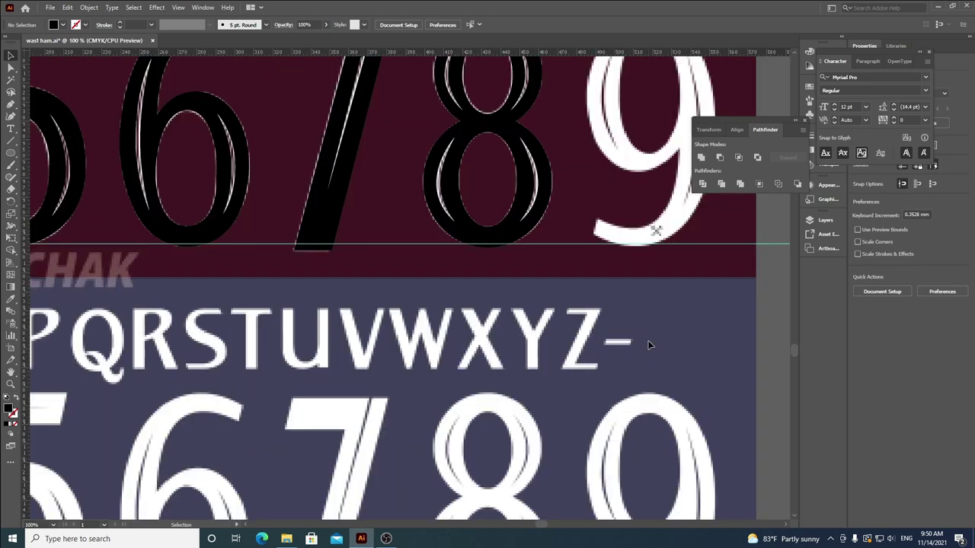
{"action": "left_click_drag", "start_coordinate": [504, 160], "coordinate": [370, 191]}
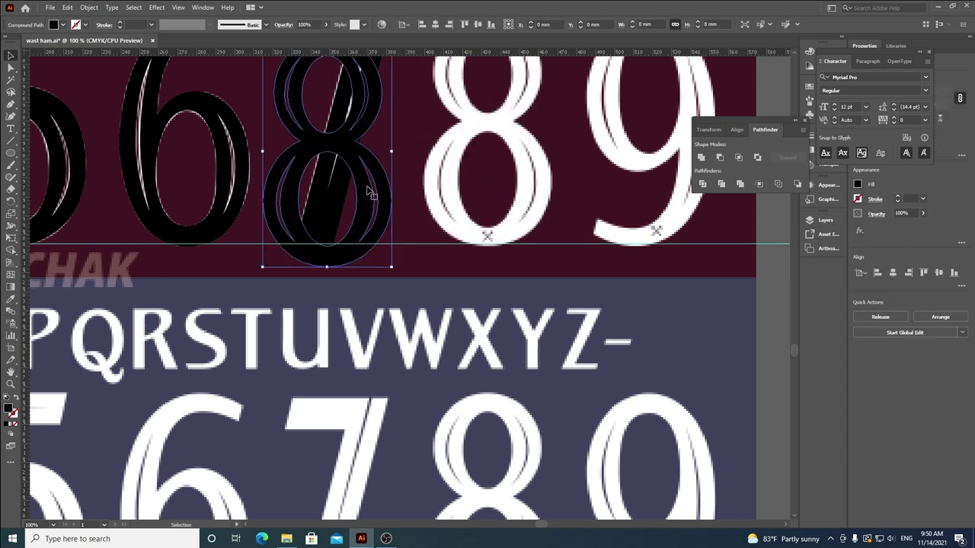
Step: Undo the 8's move, opacity change and compound path, and deselect its separate shapes
{"action": "key", "text": "a"}
{"action": "key", "text": "ctrl+z"}
{"action": "key", "text": "ctrl+z"}
{"action": "key", "text": "ctrl+z"}
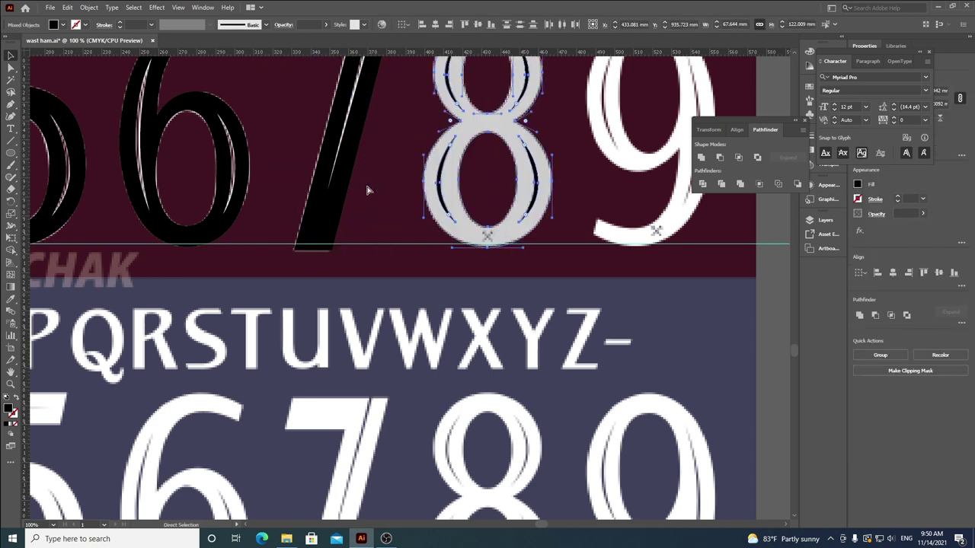
{"action": "left_click", "coordinate": [368, 185]}
Step: Delete the reflected crescent over the right inner line of the 8's lower bowl
{"action": "scroll", "coordinate": [547, 172], "scroll_direction": "up", "scroll_amount": 1}
{"action": "scroll", "coordinate": [546, 172], "scroll_direction": "up", "scroll_amount": 2}
{"action": "left_click", "coordinate": [525, 193]}
{"action": "left_click", "coordinate": [520, 198]}
{"action": "key", "text": "Delete"}
Step: Slim the left inner line of the 8's lower bowl by moving its middle inner- and outer-edge anchor points towards each other
{"action": "left_click", "coordinate": [227, 224]}
{"action": "key", "text": "a"}
{"action": "scroll", "coordinate": [233, 199], "scroll_direction": "up", "scroll_amount": 1}
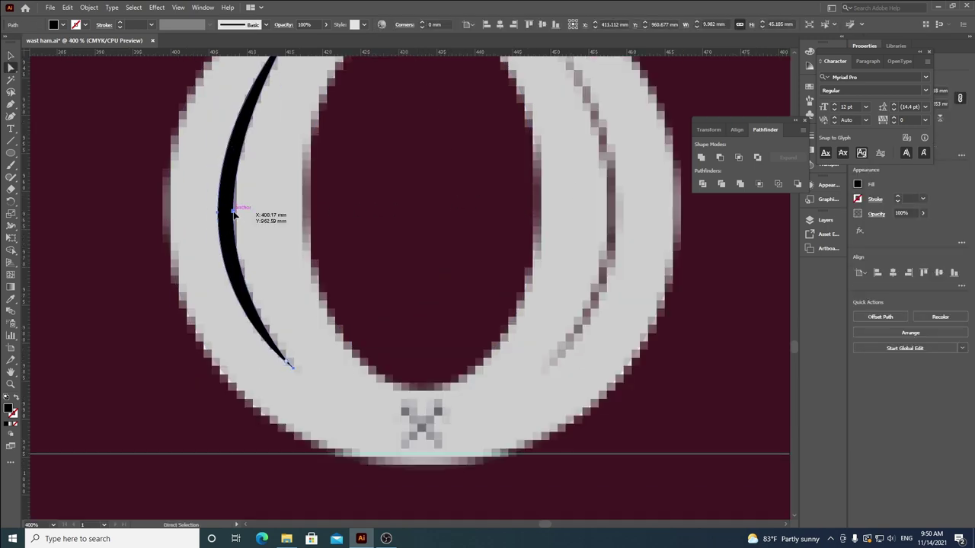
{"action": "left_click", "coordinate": [233, 216]}
{"action": "scroll", "coordinate": [233, 216], "scroll_direction": "up", "scroll_amount": 2}
{"action": "scroll", "coordinate": [235, 219], "scroll_direction": "down", "scroll_amount": 2}
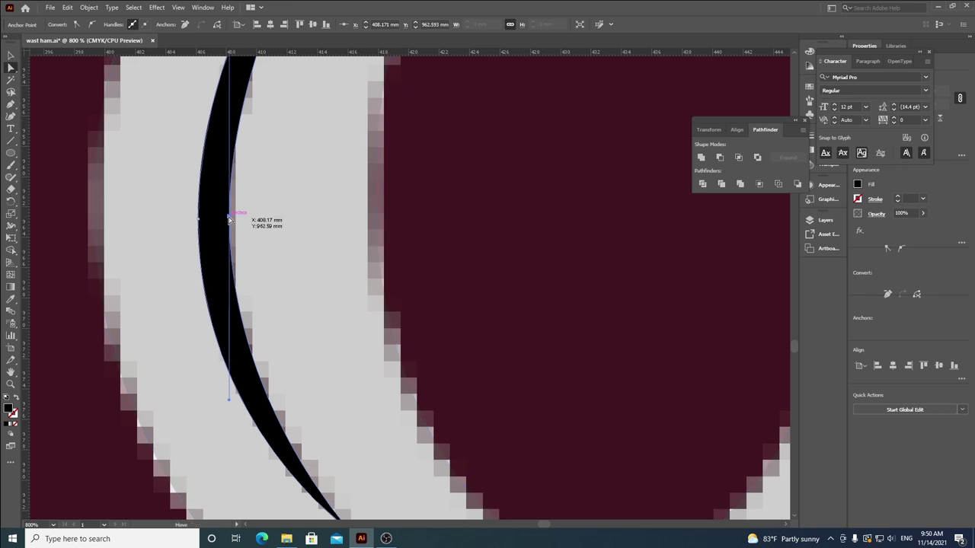
{"action": "scroll", "coordinate": [225, 224], "scroll_direction": "down", "scroll_amount": 1}
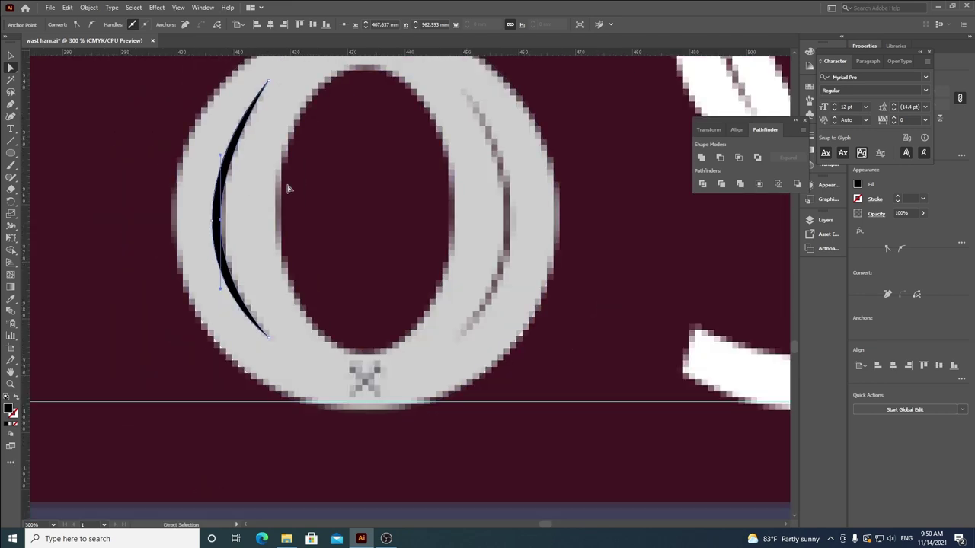
{"action": "left_click", "coordinate": [212, 219]}
{"action": "scroll", "coordinate": [214, 220], "scroll_direction": "up", "scroll_amount": 2}
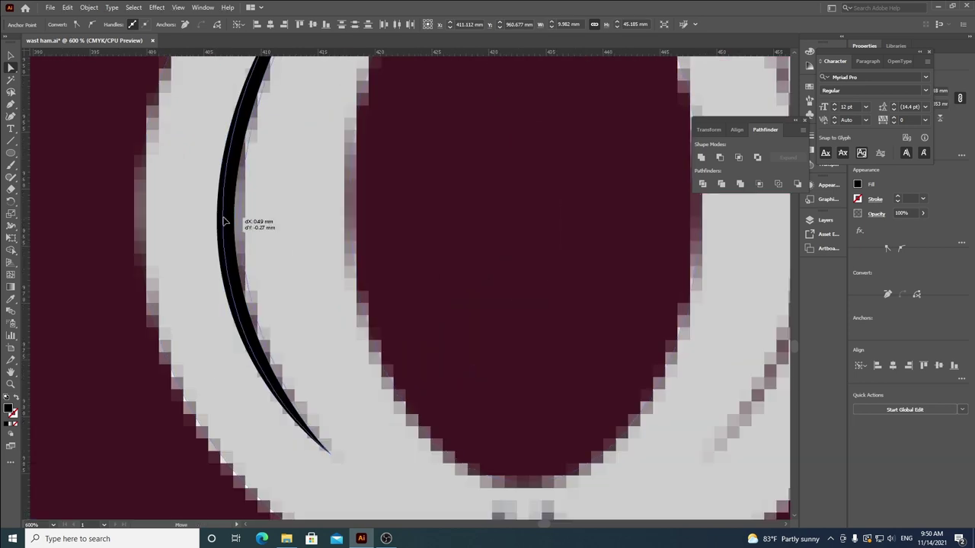
{"action": "scroll", "coordinate": [294, 226], "scroll_direction": "down", "scroll_amount": 3}
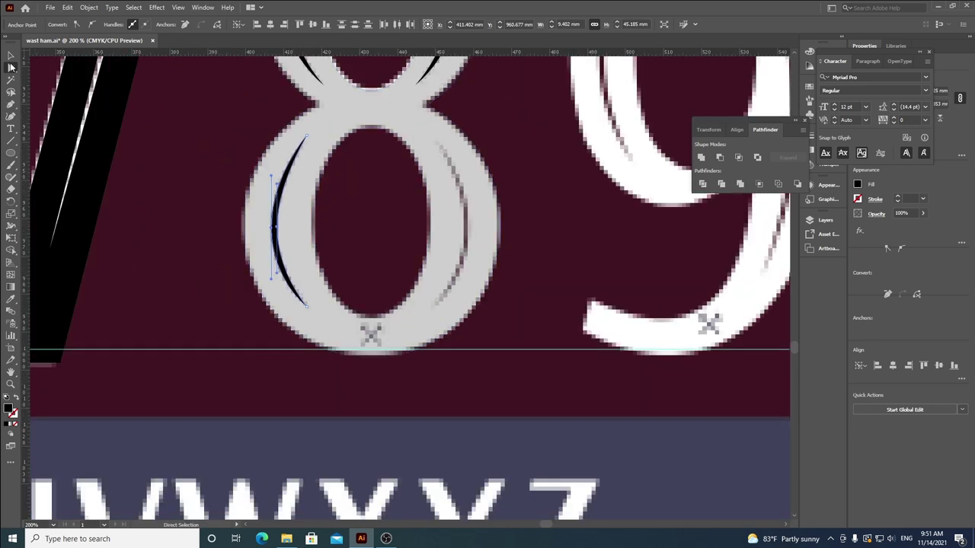
Step: Copy the slimmed left inner line straight across to the right side of the 8's lower bowl and reflect the copy about the vertical axis
{"action": "key", "text": "v"}
{"action": "left_click_drag", "start_coordinate": [288, 221], "coordinate": [475, 220]}
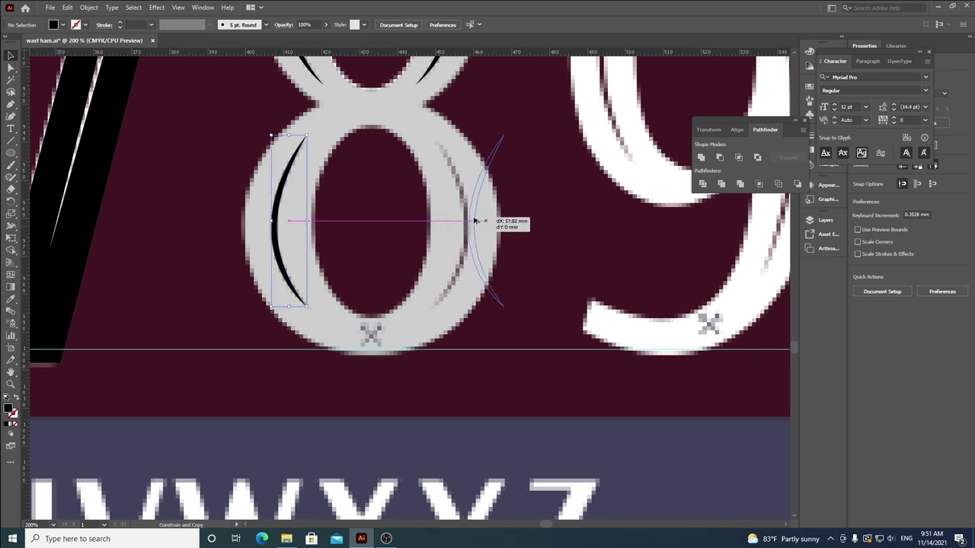
{"action": "right_click", "coordinate": [475, 220]}
{"action": "mouse_move", "coordinate": [547, 406]}
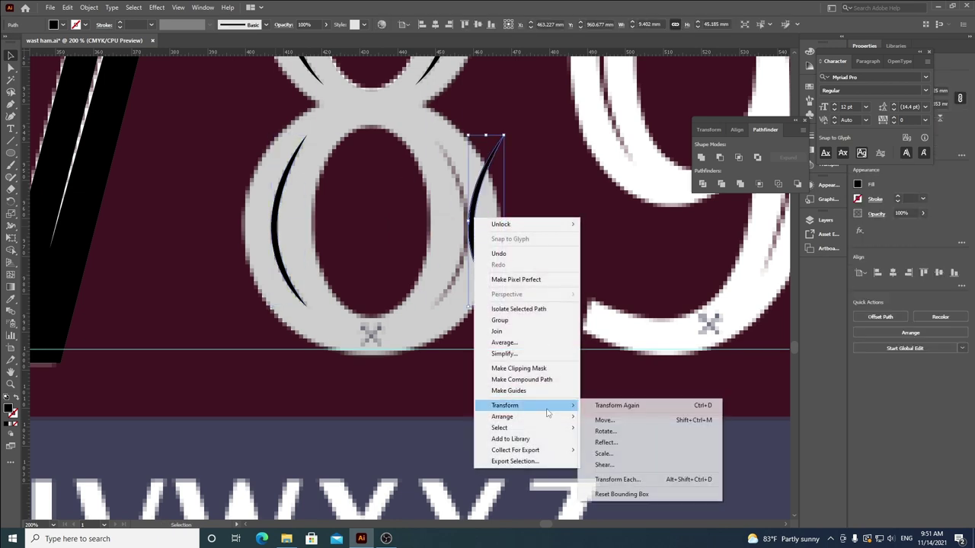
{"action": "left_click", "coordinate": [605, 443]}
{"action": "left_click", "coordinate": [488, 331]}
Step: Move the reflected crescent horizontally onto the right inner line of the 8's lower bowl and deselect it
{"action": "scroll", "coordinate": [515, 260], "scroll_direction": "up", "scroll_amount": 2}
{"action": "left_click_drag", "start_coordinate": [514, 261], "coordinate": [460, 260]}
{"action": "scroll", "coordinate": [460, 260], "scroll_direction": "down", "scroll_amount": 5}
{"action": "key", "text": "ctrl+shift+a"}
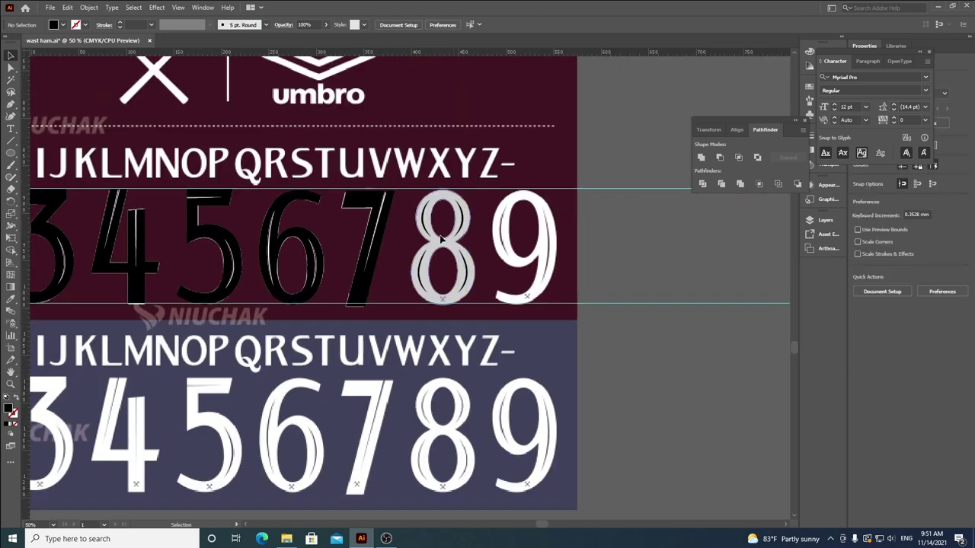
Step: Cut the four inner-line shapes out of the 8 with Minus Front, set its opacity to 100% and deselect it
{"action": "left_click", "coordinate": [455, 261]}
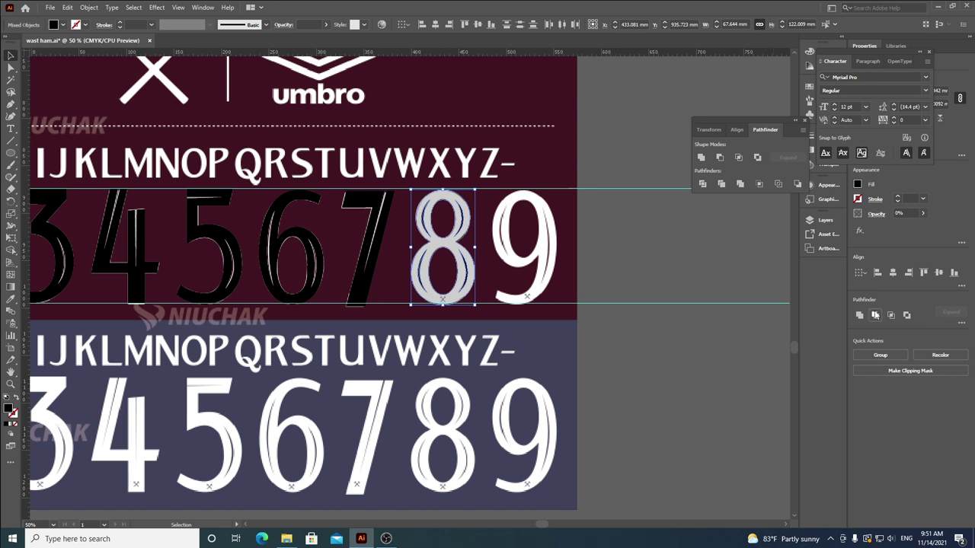
{"action": "left_click", "coordinate": [615, 213]}
{"action": "scroll", "coordinate": [460, 225], "scroll_direction": "up", "scroll_amount": 2}
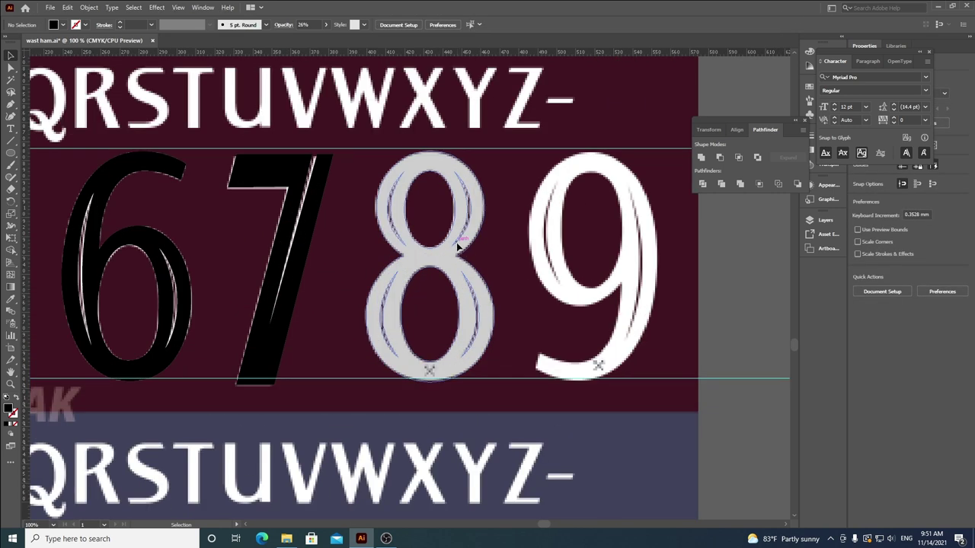
{"action": "left_click", "coordinate": [458, 245]}
{"action": "left_click", "coordinate": [328, 24]}
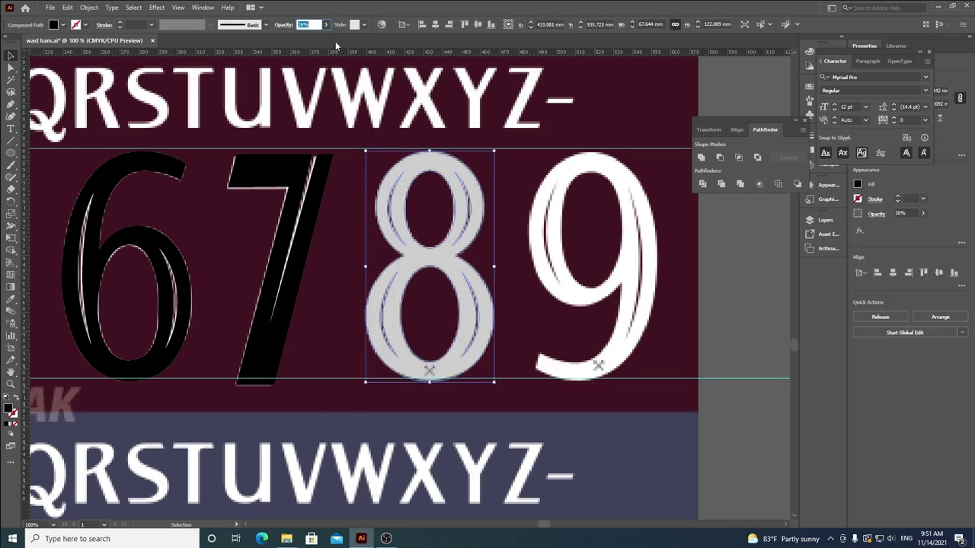
{"action": "type", "text": "100"}
{"action": "key", "text": "Return"}
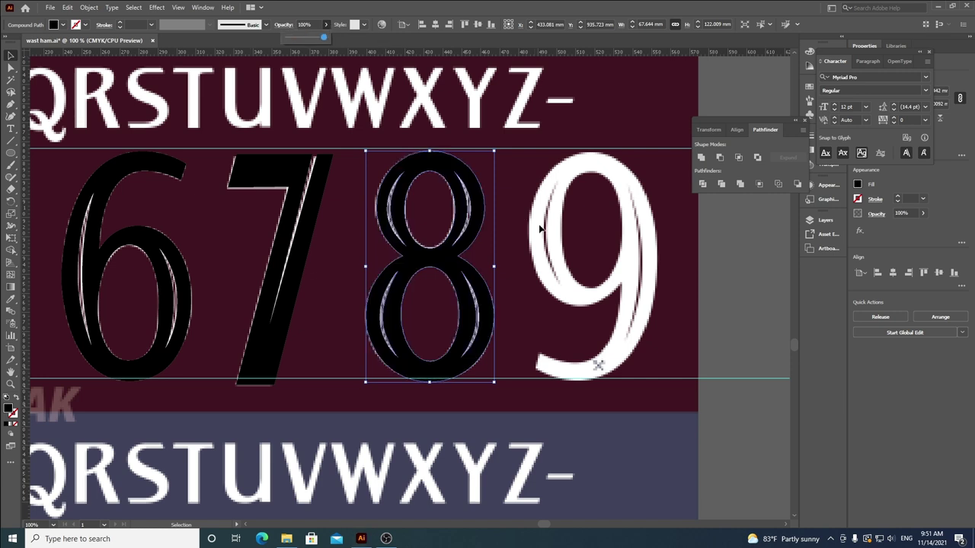
{"action": "left_click", "coordinate": [642, 266]}
Step: Place a copy of the finished 6 over the reference 9 in the maroon panel
{"action": "scroll", "coordinate": [642, 265], "scroll_direction": "down", "scroll_amount": 2, "text": "alt"}
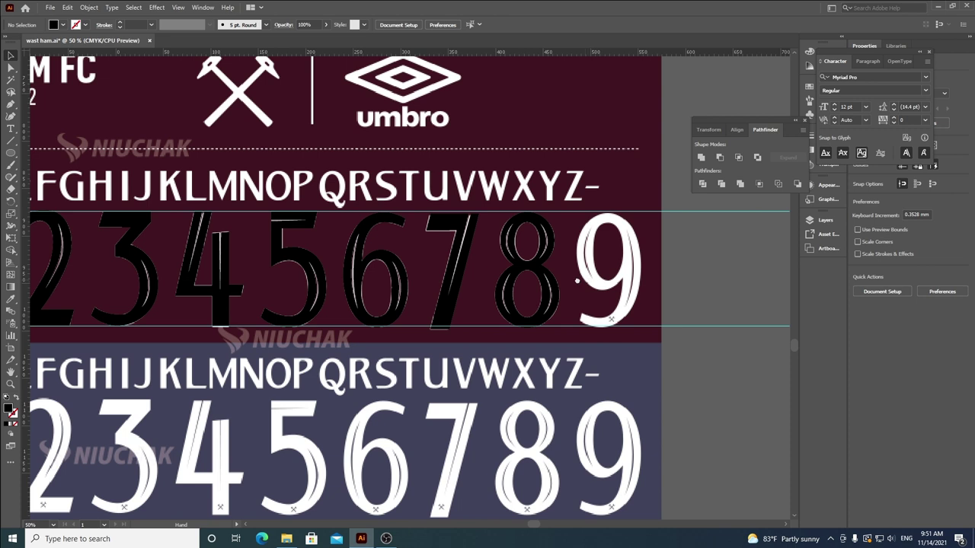
{"action": "scroll", "coordinate": [576, 281], "scroll_direction": "up", "scroll_amount": 4, "text": "alt"}
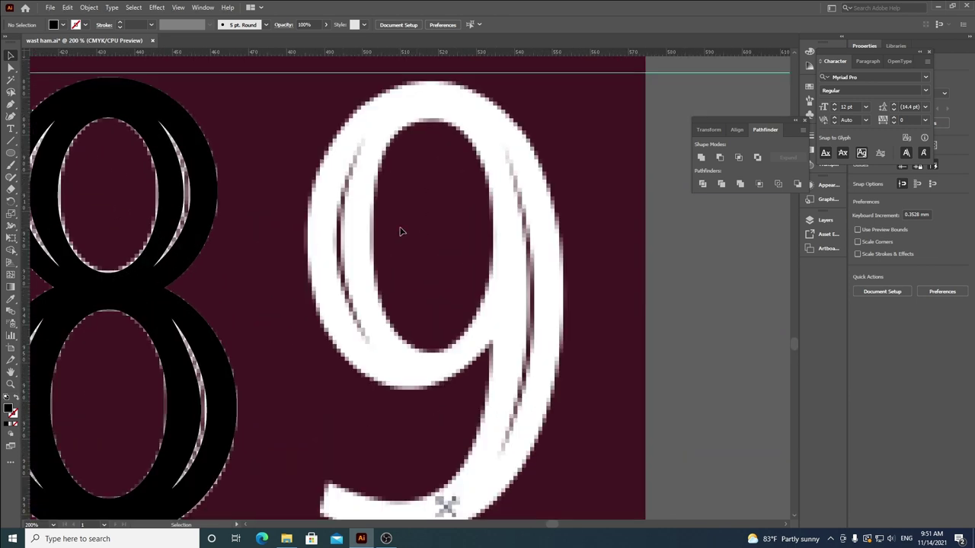
{"action": "scroll", "coordinate": [401, 232], "scroll_direction": "down", "scroll_amount": 5, "text": "alt"}
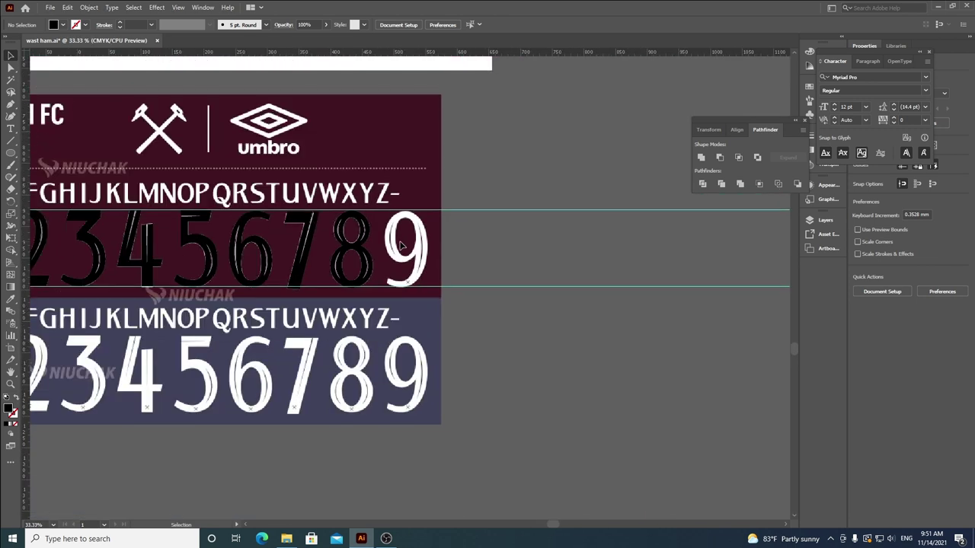
{"action": "left_click_drag", "start_coordinate": [142, 245], "coordinate": [328, 239]}
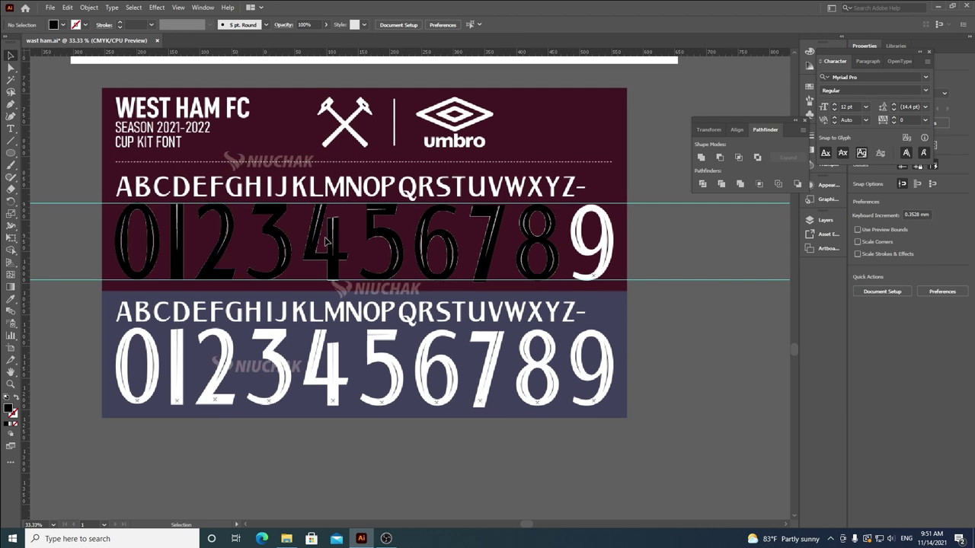
{"action": "left_click", "coordinate": [424, 263]}
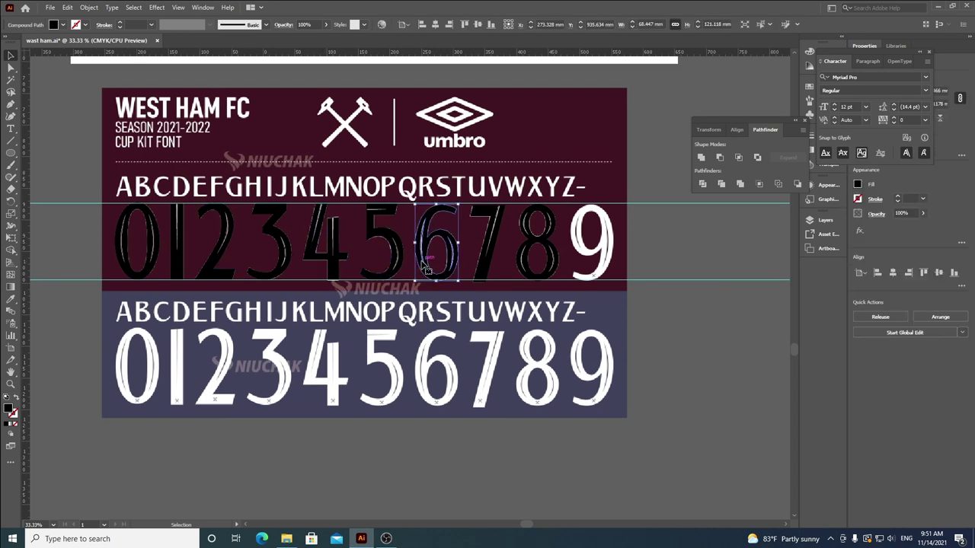
{"action": "left_click_drag", "start_coordinate": [423, 264], "coordinate": [576, 262], "text": "alt"}
Step: Reflect the copied 6 about the vertical axis and again about the horizontal axis to form a 9
{"action": "right_click", "coordinate": [570, 264]}
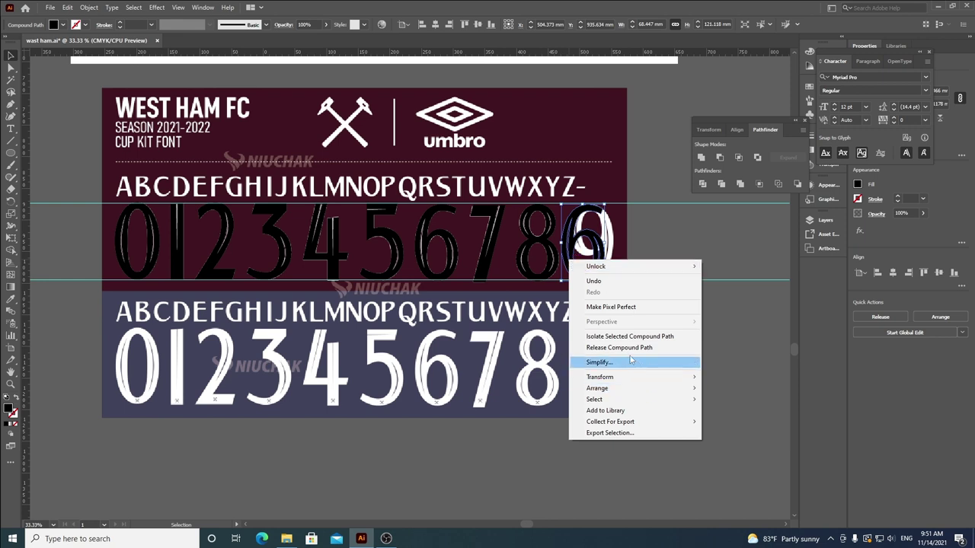
{"action": "mouse_move", "coordinate": [621, 379]}
{"action": "left_click", "coordinate": [728, 414]}
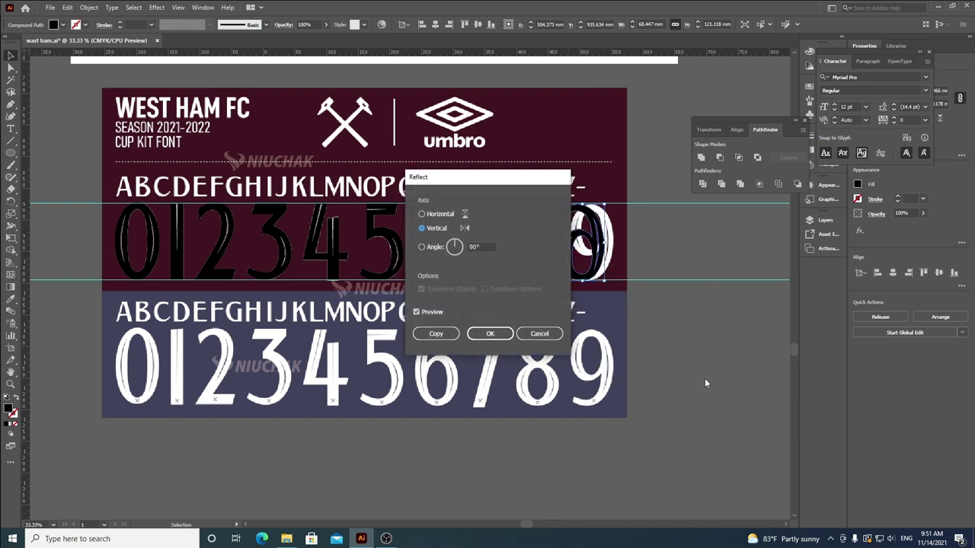
{"action": "left_click", "coordinate": [499, 333]}
{"action": "right_click", "coordinate": [588, 252]}
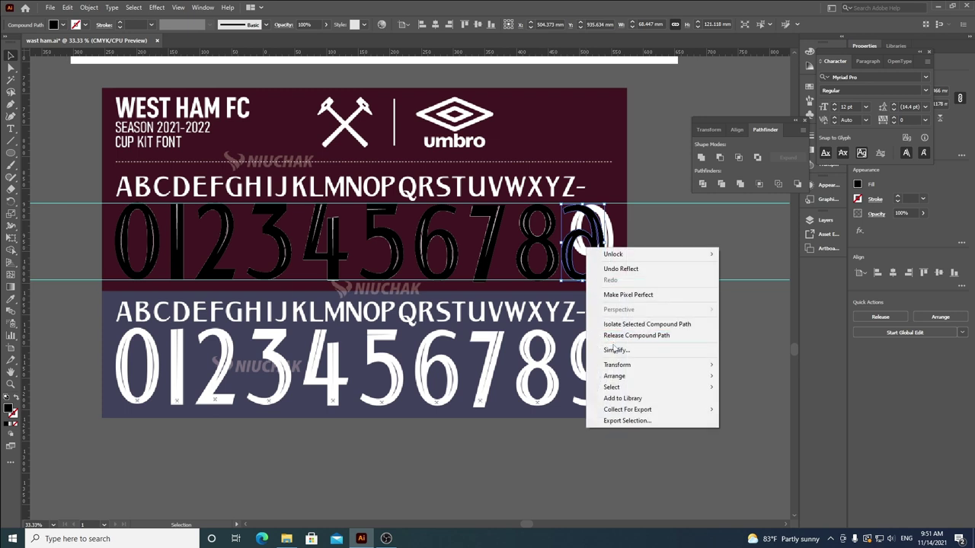
{"action": "mouse_move", "coordinate": [621, 365]}
{"action": "left_click", "coordinate": [731, 400]}
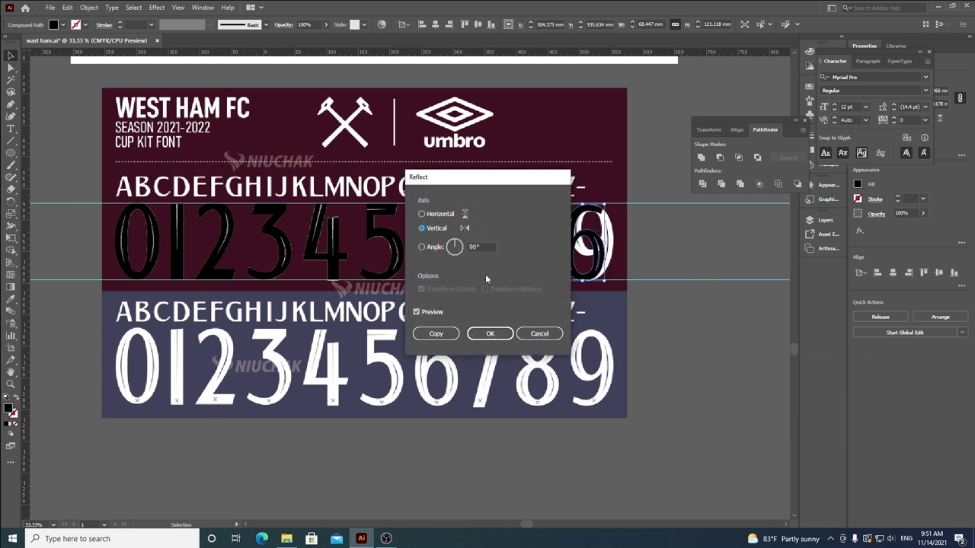
{"action": "left_click", "coordinate": [422, 214]}
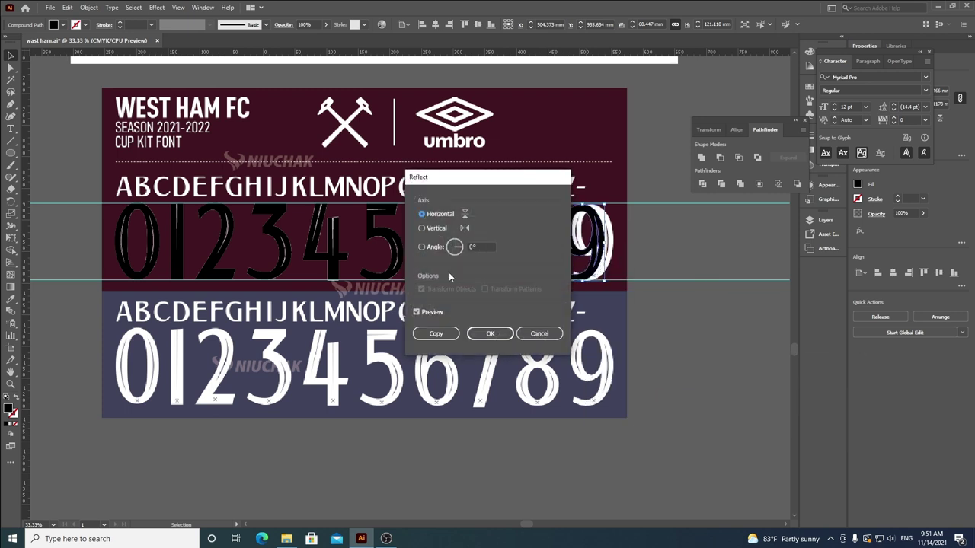
{"action": "left_click", "coordinate": [490, 334]}
Step: Position the new 9 over its reference numeral and place a copy after the 8 in the plain numeral row
{"action": "scroll", "coordinate": [602, 242], "scroll_direction": "up", "scroll_amount": 3}
{"action": "left_click_drag", "start_coordinate": [569, 255], "coordinate": [165, 253]}
{"action": "scroll", "coordinate": [600, 261], "scroll_direction": "down", "scroll_amount": 4}
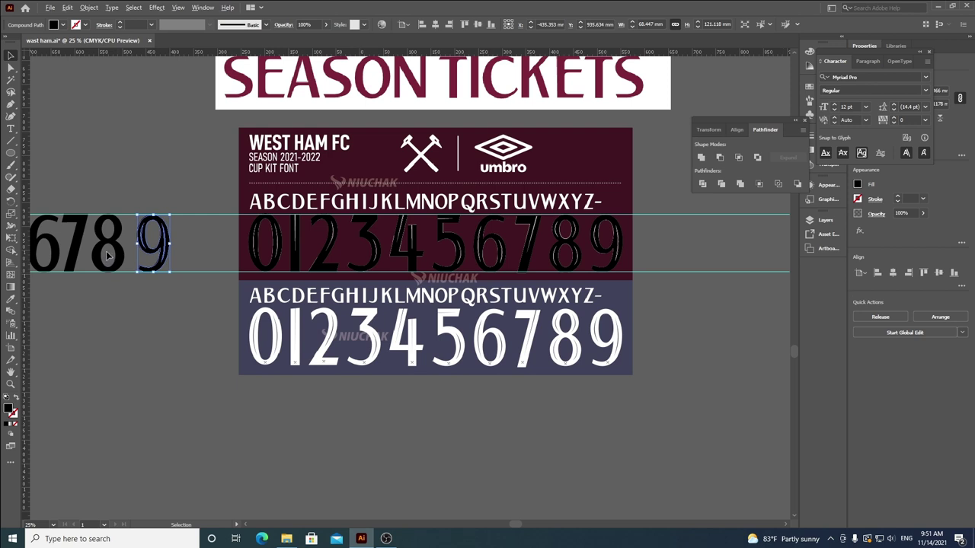
Step: Delete the two inner-line cut-outs from the copied 9 to leave a plain numeral
{"action": "scroll", "coordinate": [135, 255], "scroll_direction": "up", "scroll_amount": 5}
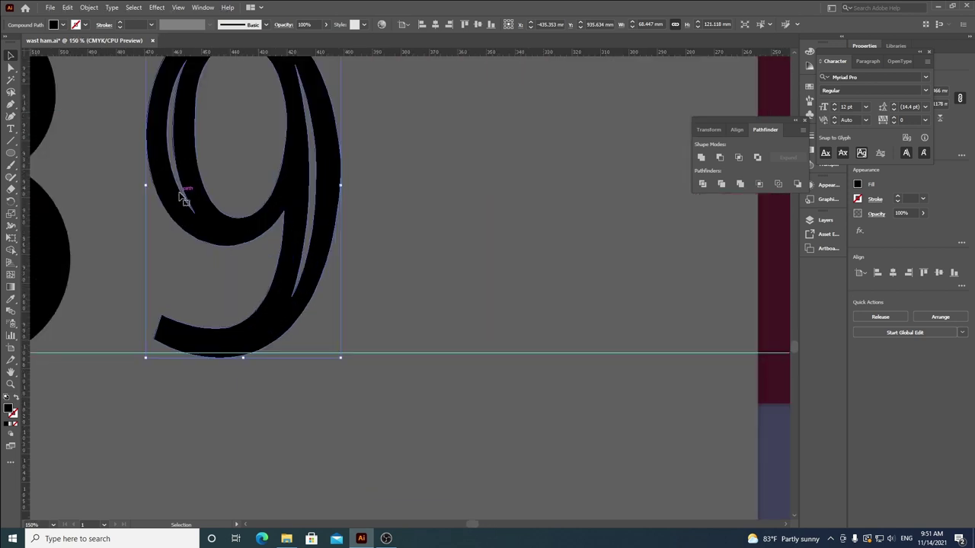
{"action": "key", "text": "a"}
{"action": "left_click", "coordinate": [166, 134]}
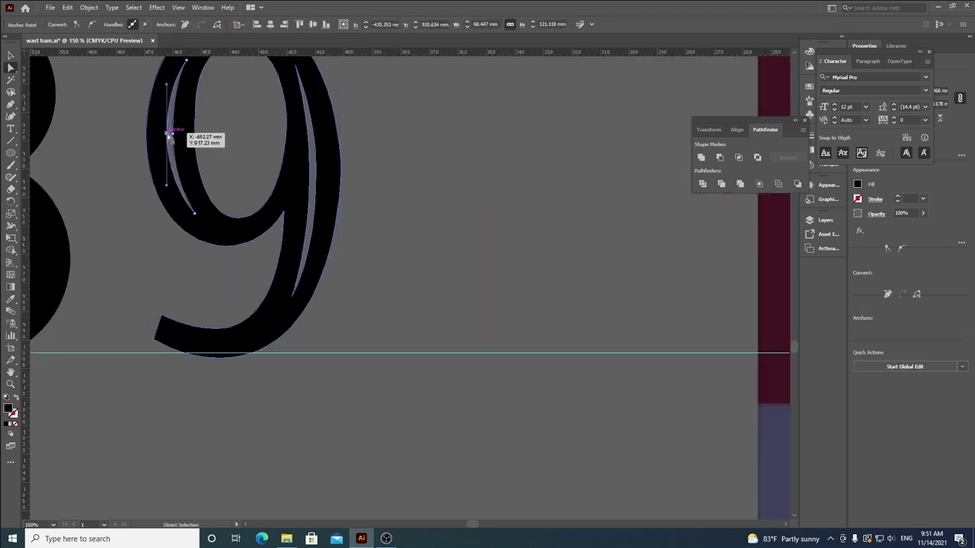
{"action": "key", "text": "Delete"}
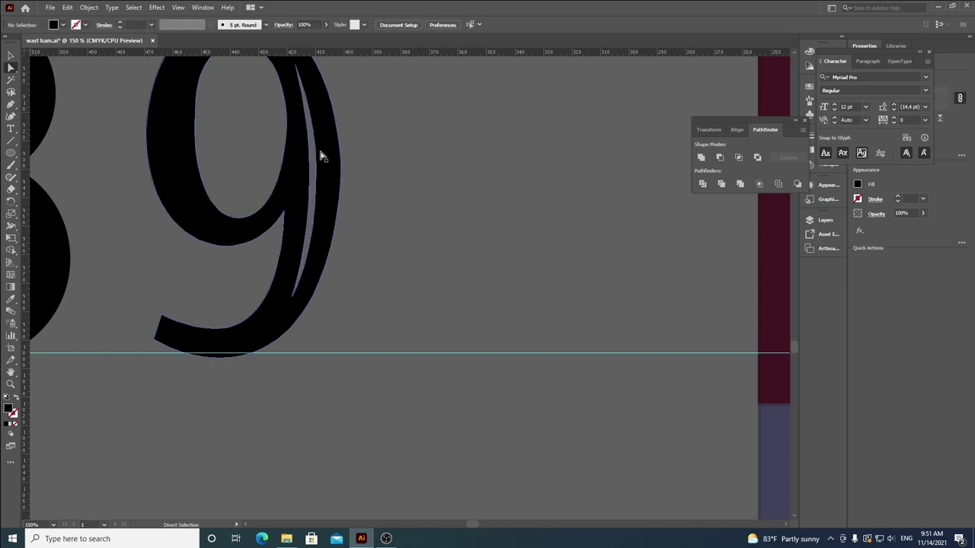
{"action": "left_click", "coordinate": [307, 158]}
{"action": "left_click", "coordinate": [309, 177]}
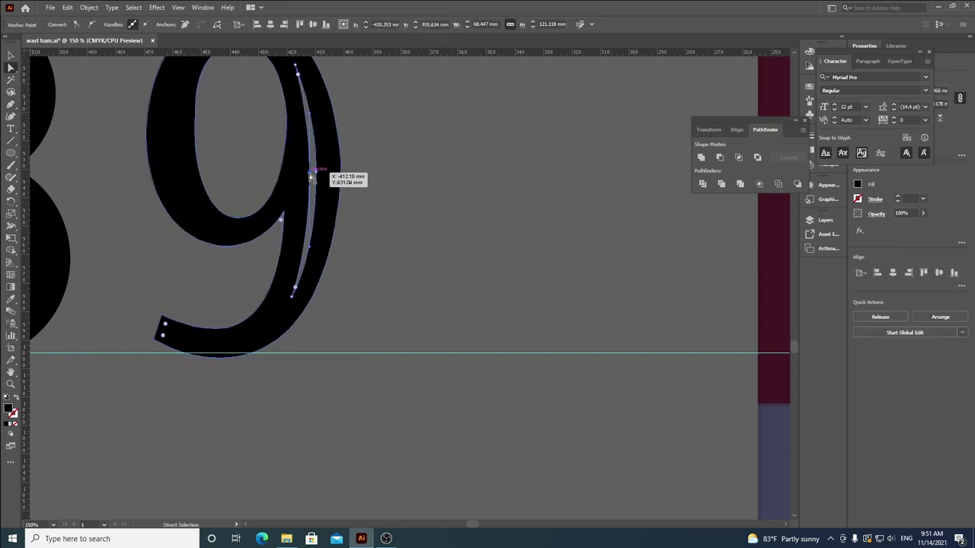
{"action": "key", "text": "Delete"}
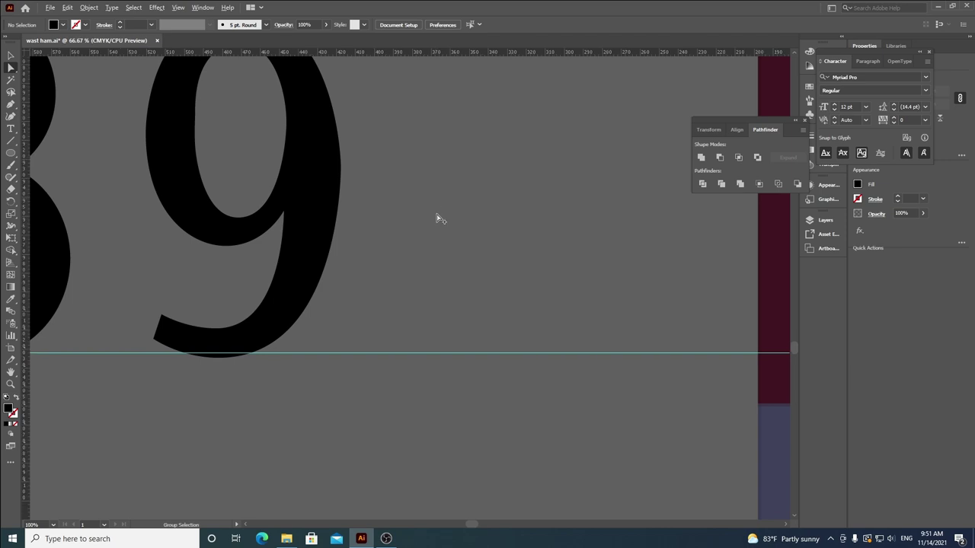
Step: Move the plain 9 horizontally to sit right beside the plain 8 and leave the row deselected
{"action": "scroll", "coordinate": [436, 214], "scroll_direction": "down", "scroll_amount": 5}
{"action": "left_click", "coordinate": [10, 55]}
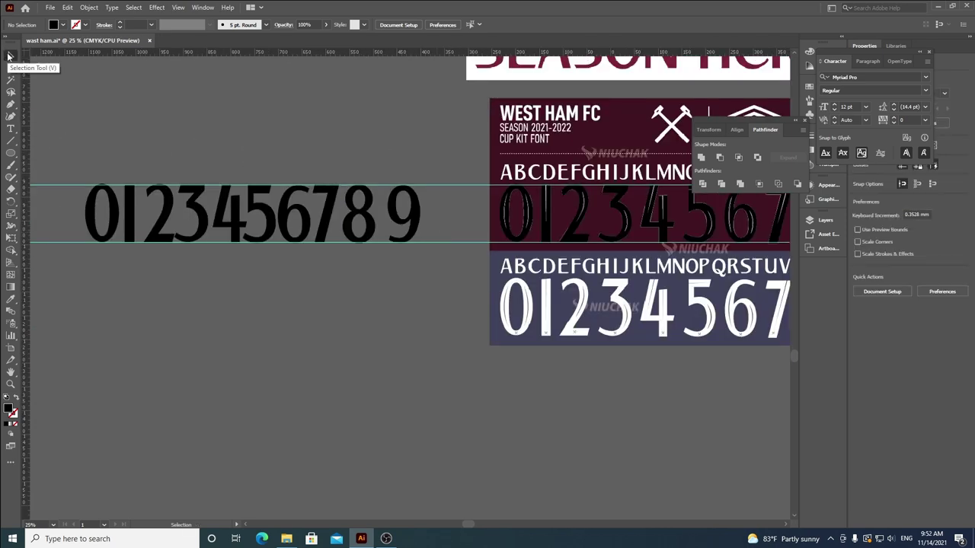
{"action": "scroll", "coordinate": [445, 214], "scroll_direction": "up", "scroll_amount": 2}
{"action": "left_click_drag", "start_coordinate": [393, 214], "coordinate": [371, 214]}
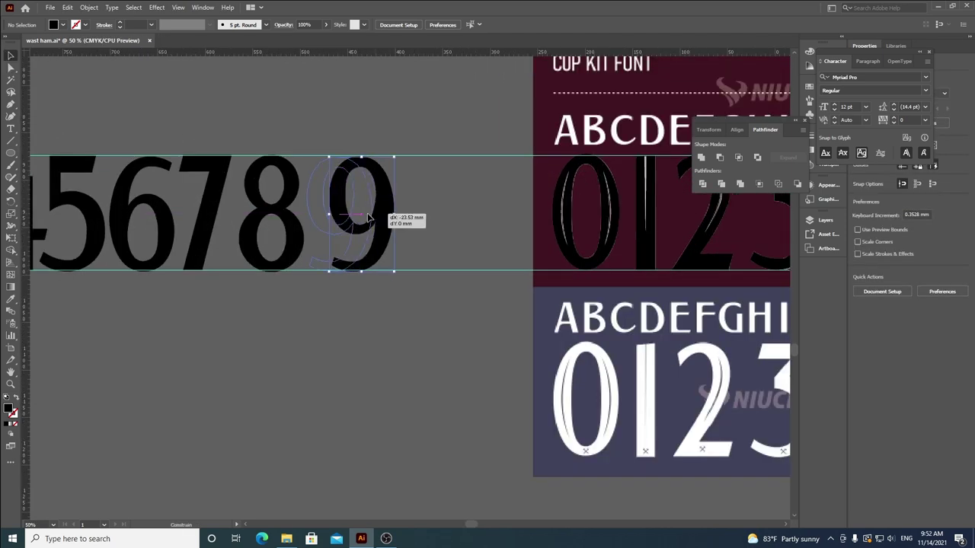
{"action": "left_click", "coordinate": [432, 218]}
{"action": "scroll", "coordinate": [432, 219], "scroll_direction": "down", "scroll_amount": 2}
{"action": "scroll", "coordinate": [435, 231], "scroll_direction": "down", "scroll_amount": 1}
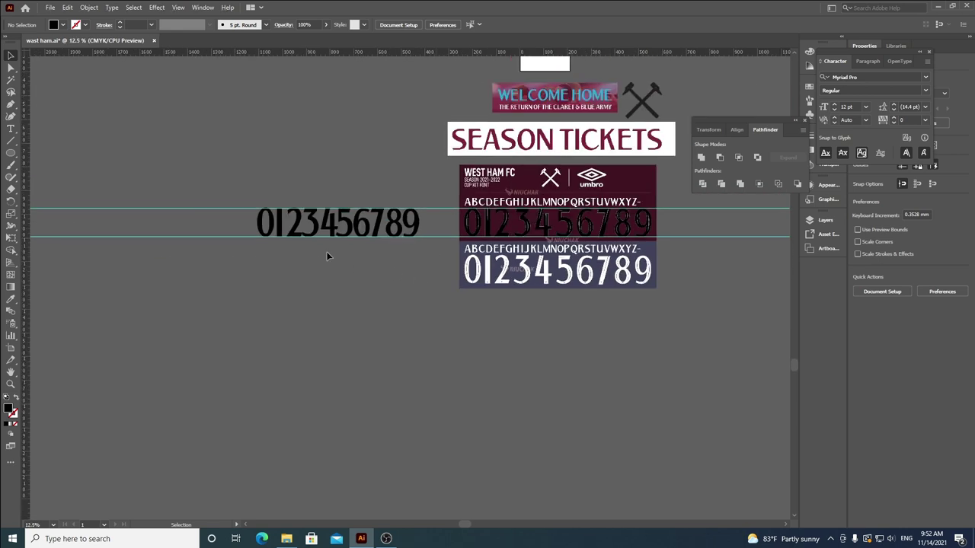
{"action": "left_click_drag", "start_coordinate": [208, 187], "coordinate": [184, 180]}
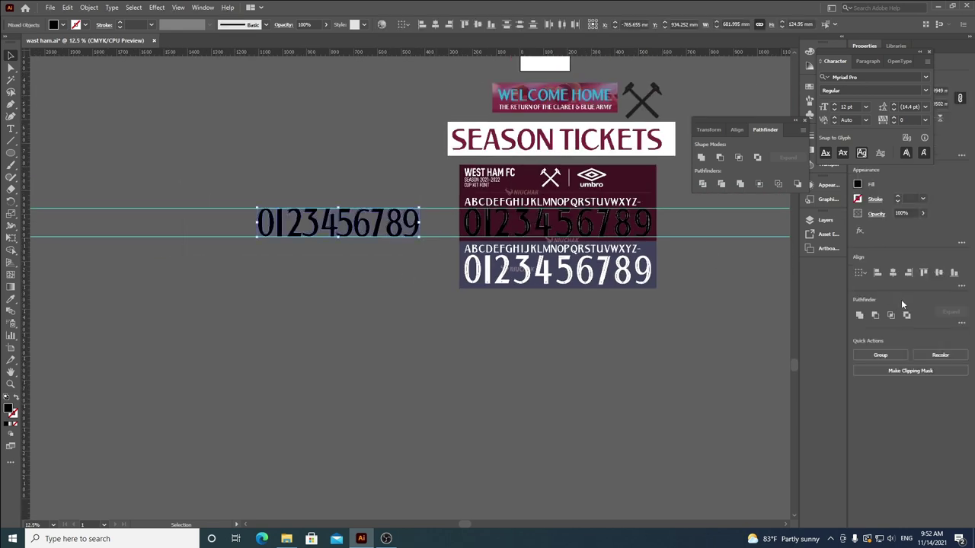
{"action": "left_click", "coordinate": [520, 307]}
Step: Move all ten lined numerals from the maroon panel to below the plain numeral row and align their vertical centers
{"action": "left_click_drag", "start_coordinate": [603, 302], "coordinate": [406, 278]}
{"action": "scroll", "coordinate": [372, 190], "scroll_direction": "up", "scroll_amount": 2}
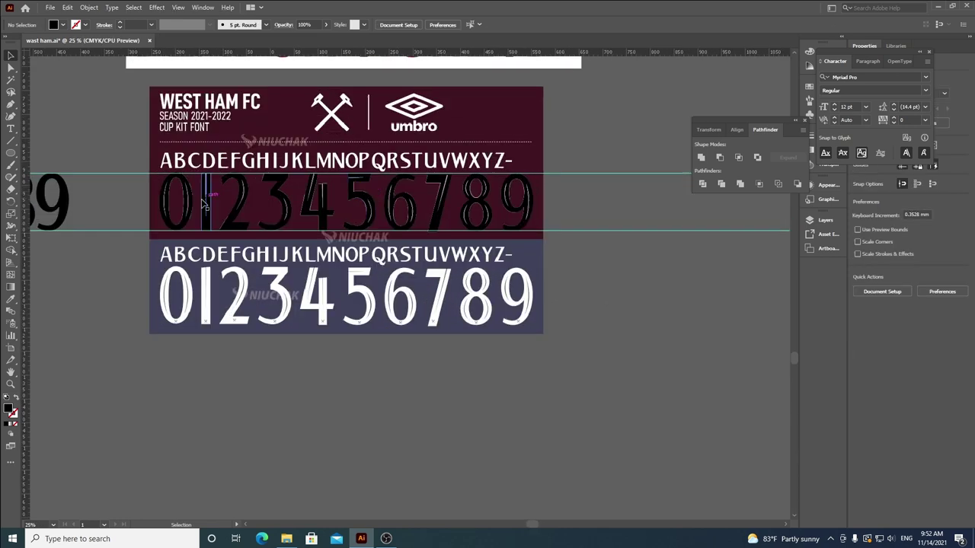
{"action": "left_click_drag", "start_coordinate": [134, 186], "coordinate": [631, 230]}
{"action": "scroll", "coordinate": [533, 210], "scroll_direction": "down", "scroll_amount": 1}
{"action": "left_click_drag", "start_coordinate": [530, 211], "coordinate": [232, 278]}
{"action": "left_click", "coordinate": [938, 274]}
{"action": "left_click_drag", "start_coordinate": [215, 389], "coordinate": [518, 348]}
{"action": "left_click", "coordinate": [488, 342]}
Step: Move the plain numeral row down and left to sit just above the lined numerals, and select both rows
{"action": "left_click_drag", "start_coordinate": [561, 314], "coordinate": [397, 349]}
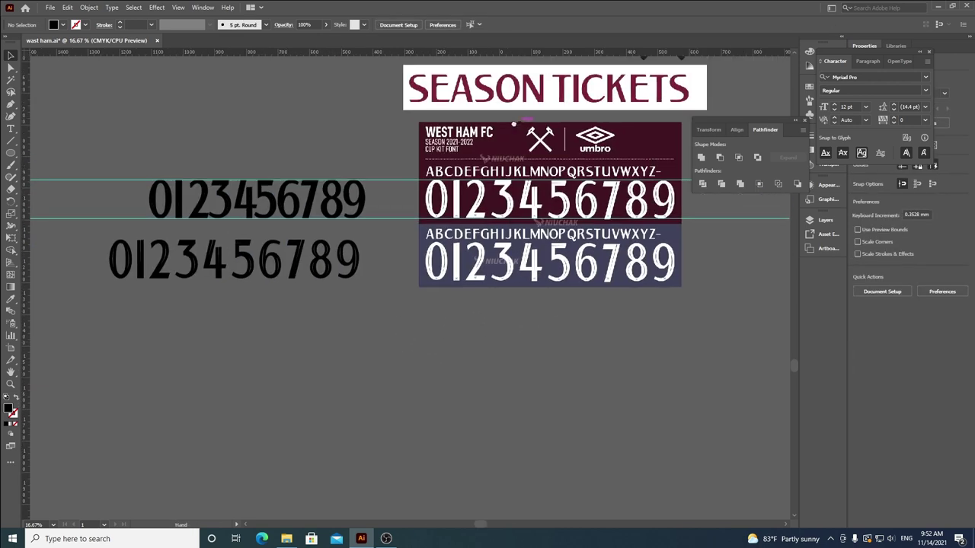
{"action": "left_click_drag", "start_coordinate": [458, 106], "coordinate": [264, 218]}
{"action": "left_click_drag", "start_coordinate": [127, 271], "coordinate": [391, 161]}
{"action": "scroll", "coordinate": [198, 202], "scroll_direction": "up", "scroll_amount": 2}
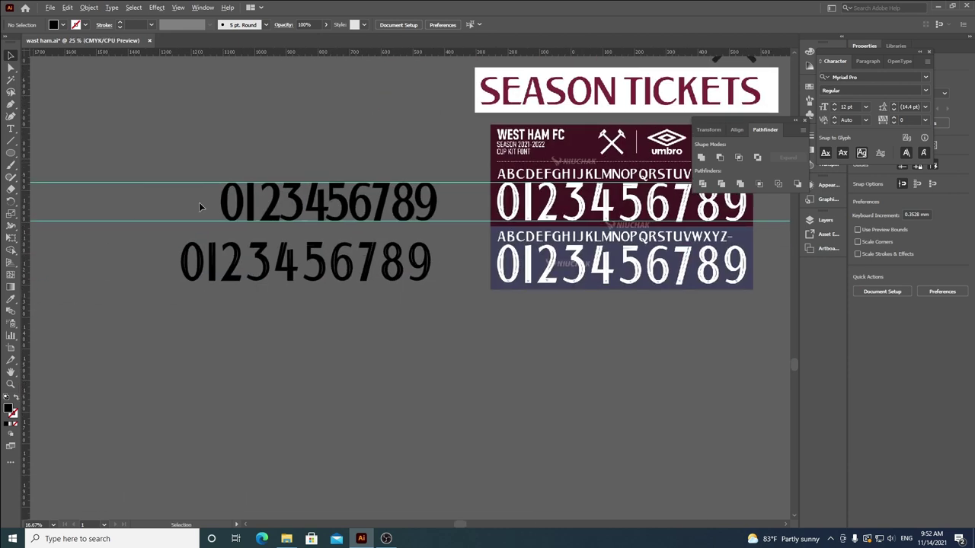
{"action": "left_click_drag", "start_coordinate": [661, 214], "coordinate": [591, 241]}
{"action": "left_click_drag", "start_coordinate": [704, 452], "coordinate": [616, 444]}
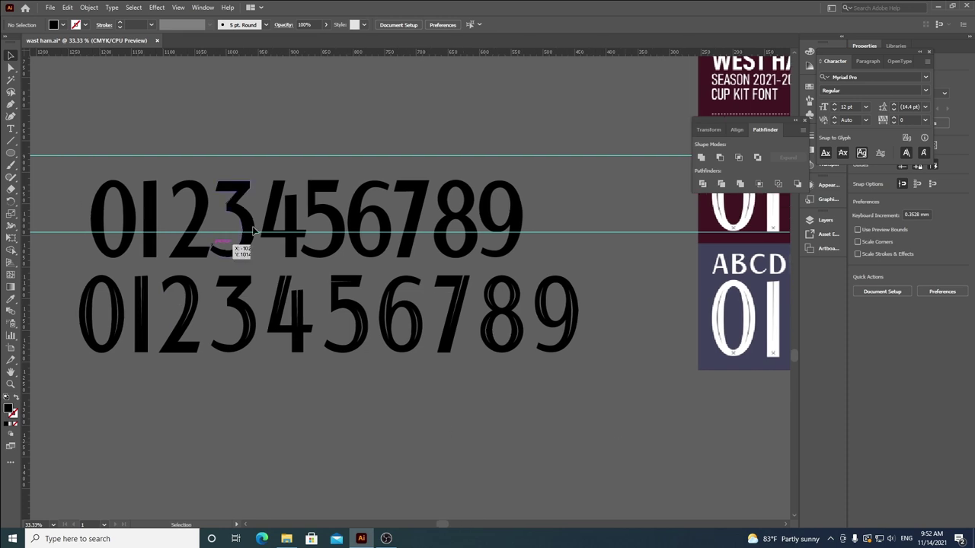
{"action": "left_click_drag", "start_coordinate": [81, 251], "coordinate": [194, 257]}
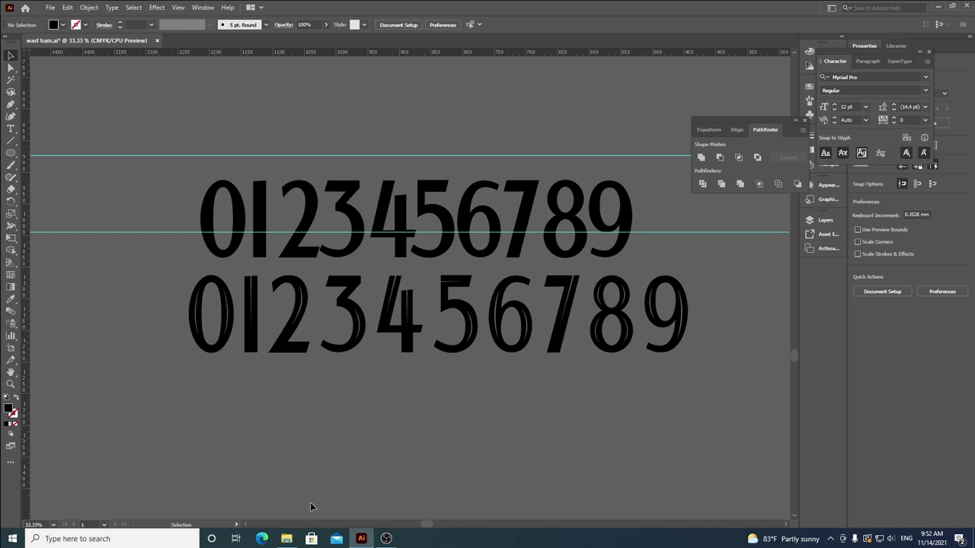
{"action": "key", "text": "ctrl+a"}
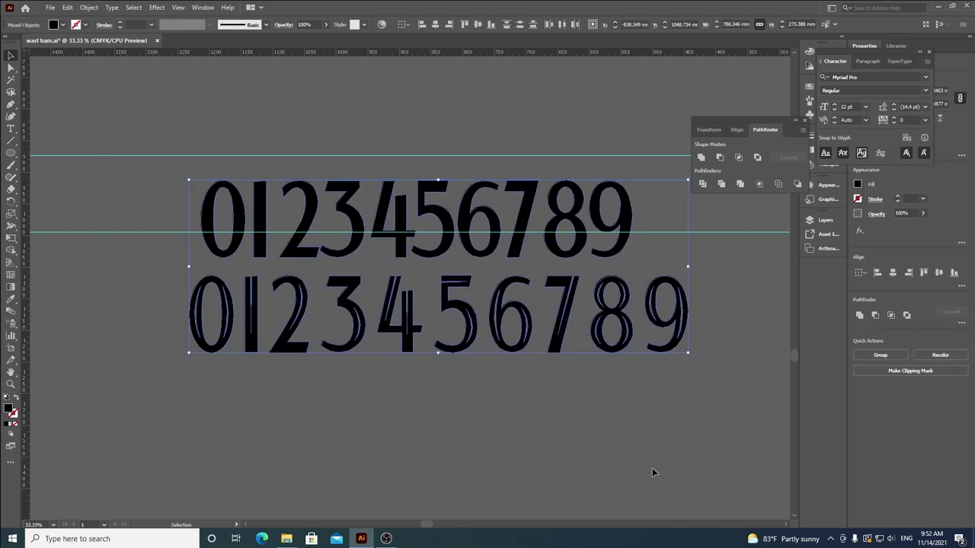
{"action": "left_click", "coordinate": [387, 539]}
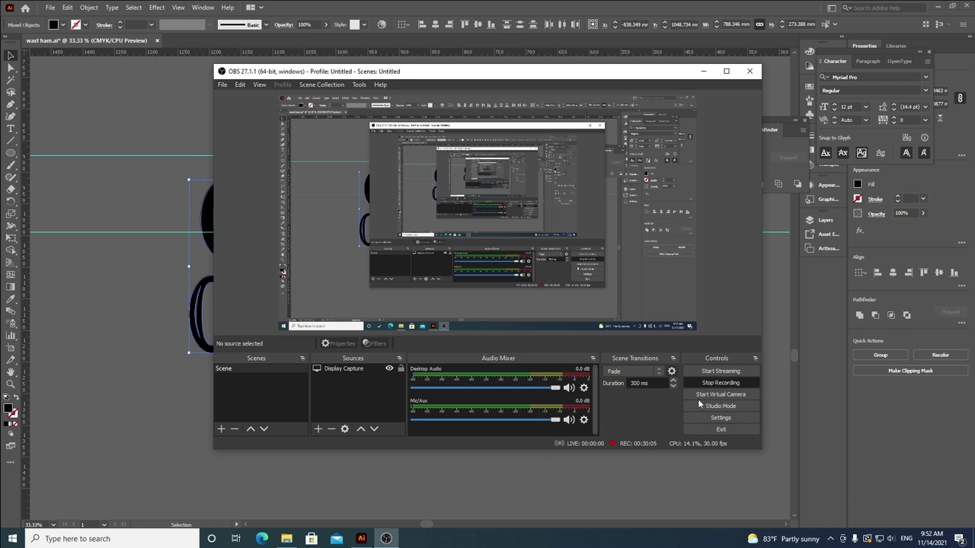
{"action": "left_click", "coordinate": [717, 383]}
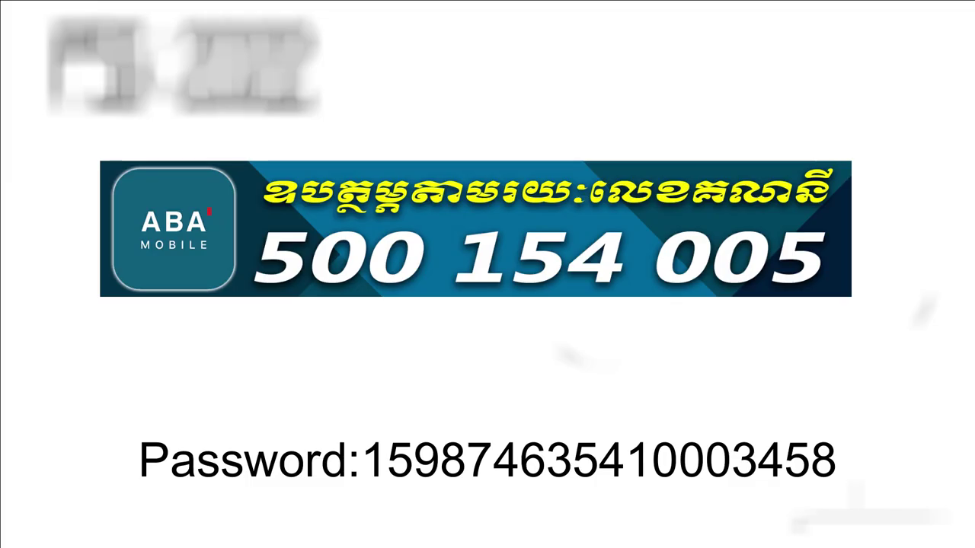